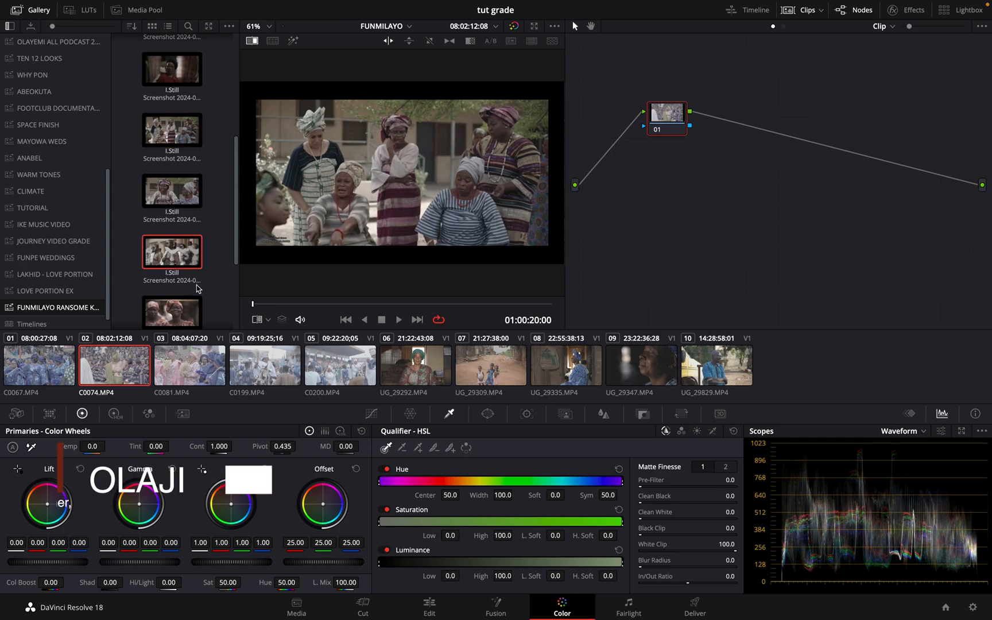
# Browse the gallery's reference stills and display the one of women in blue patterned outfits and headwraps.
pyautogui.scroll(-2, 179, 132)
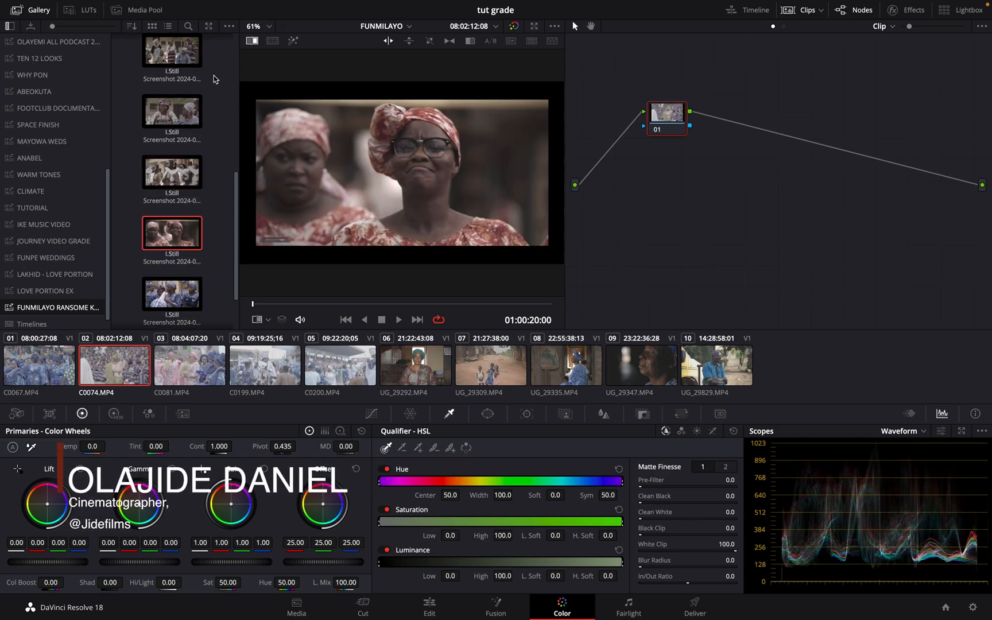
pyautogui.scroll(1, 208, 111)
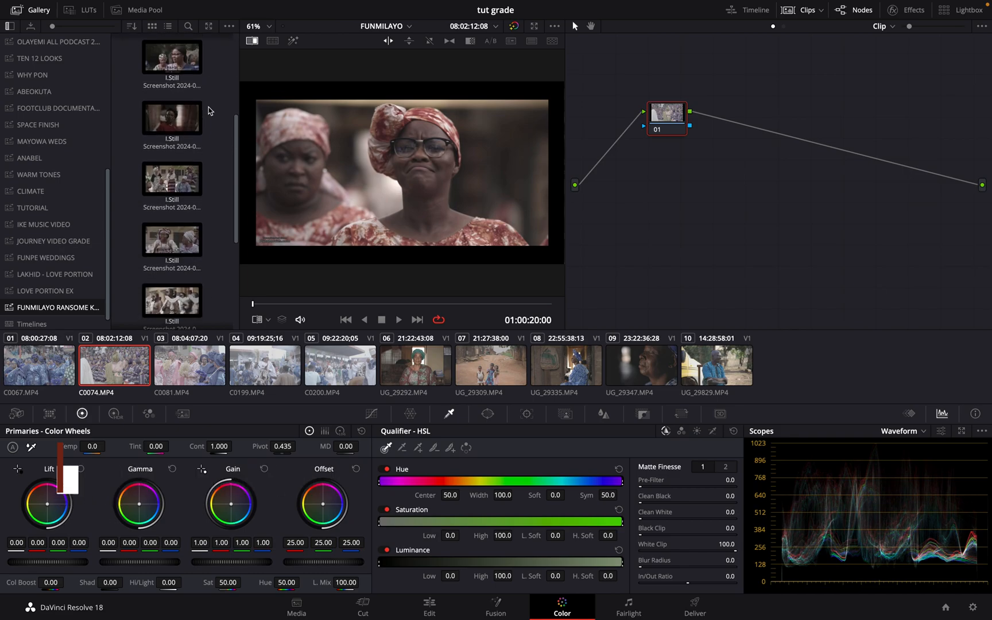
pyautogui.click(181, 236)
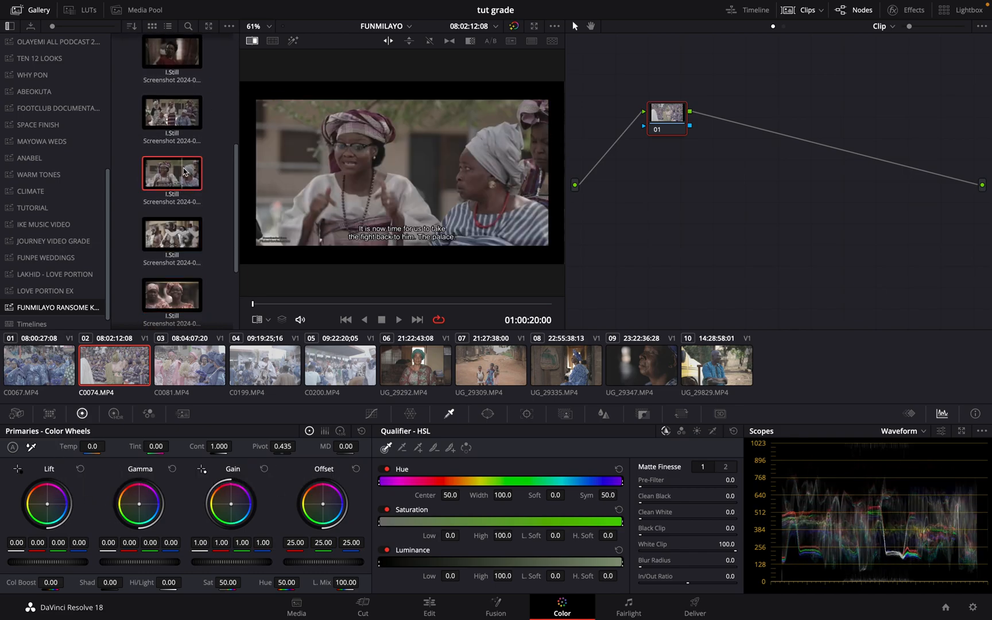
pyautogui.scroll(4, 184, 118)
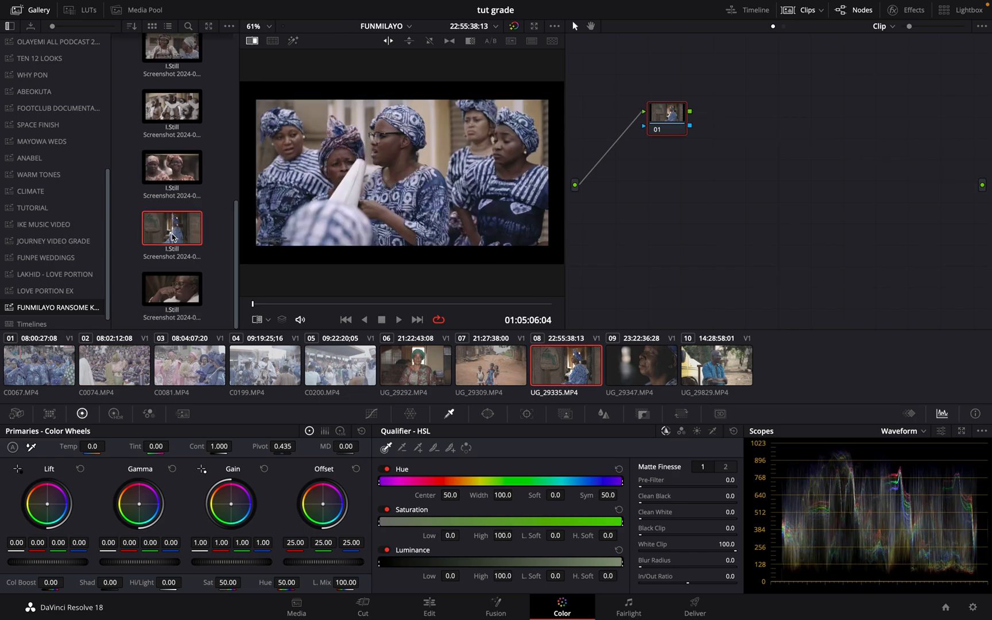
pyautogui.click(172, 233)
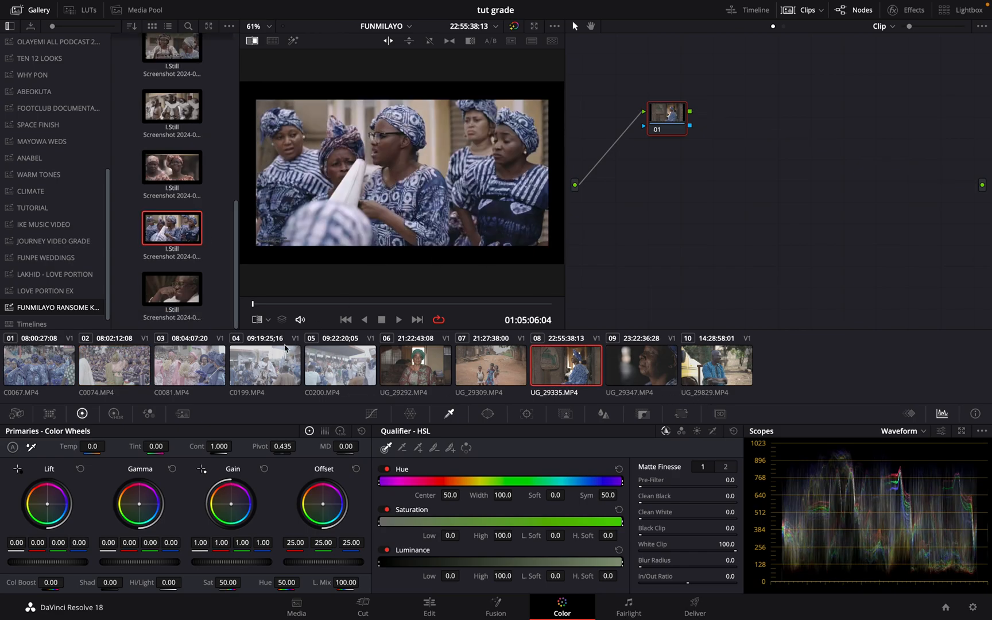
# Select clip C0067.MP4 and wipe it against the blue-outfit reference still, with the divide near the middle of the frame.
pyautogui.click(44, 368)
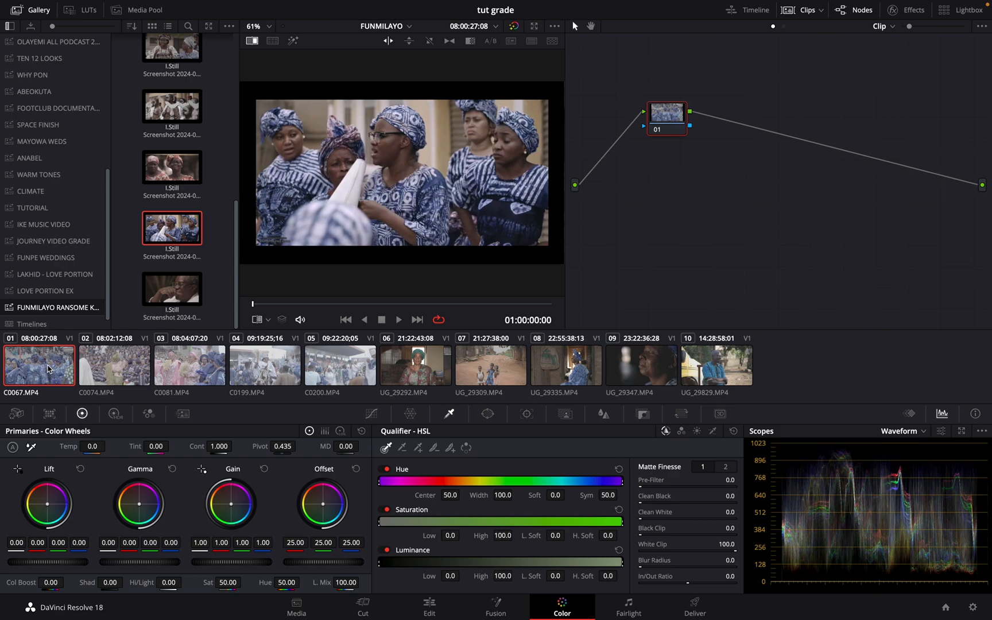
pyautogui.click(253, 40)
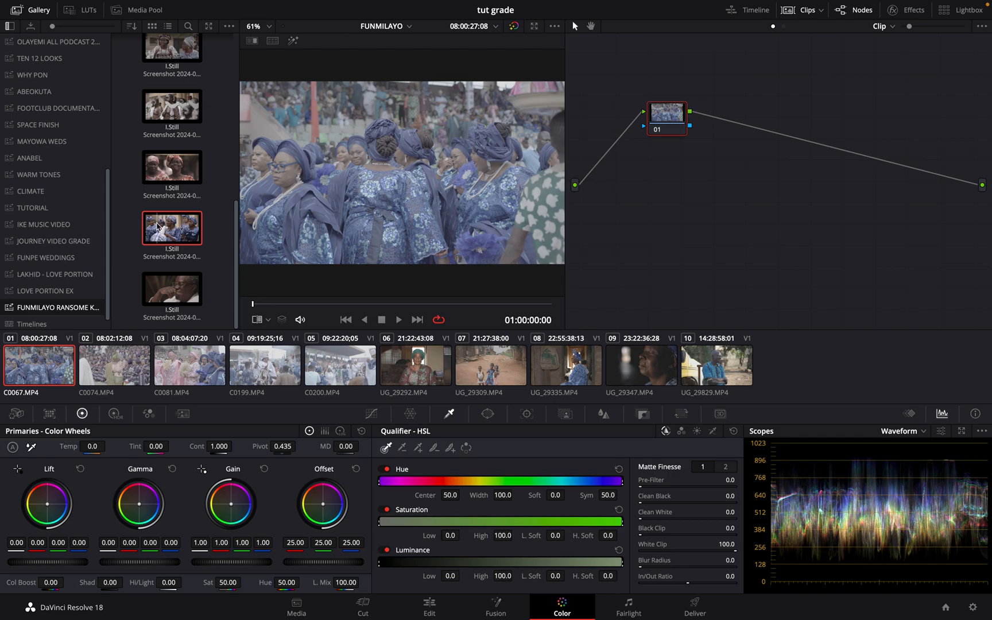
pyautogui.rightClick(157, 226)
pyautogui.click(183, 246)
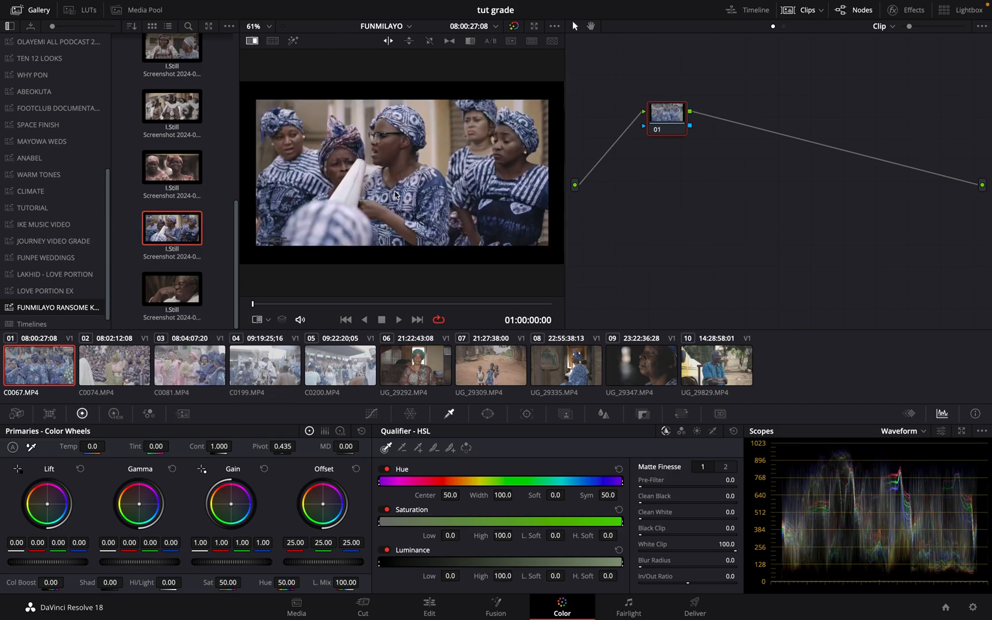
pyautogui.moveTo(560, 197); pyautogui.dragTo(426, 203)
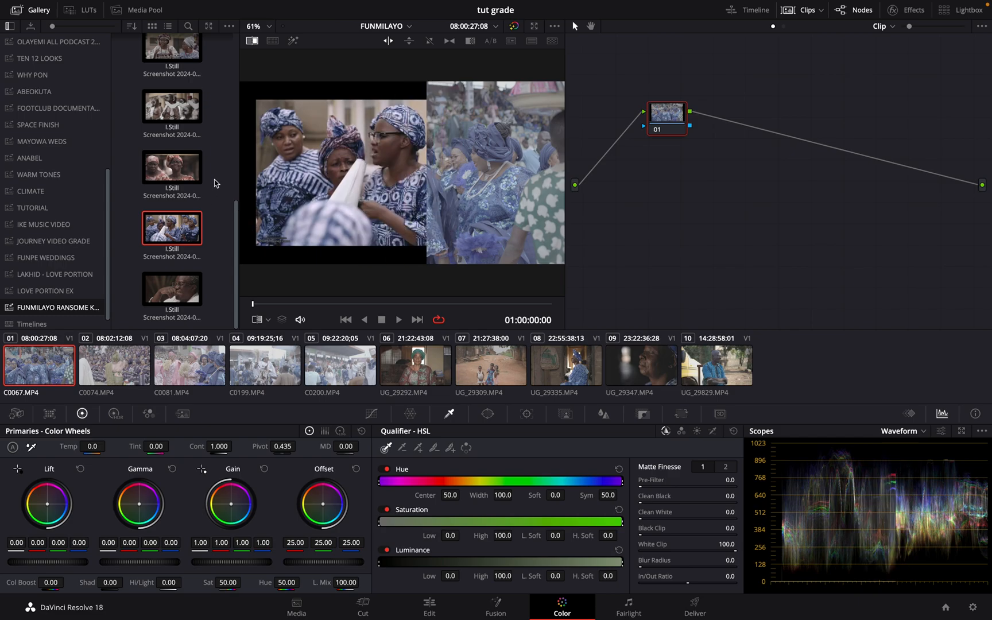
pyautogui.click(215, 182)
pyautogui.rightClick(215, 183)
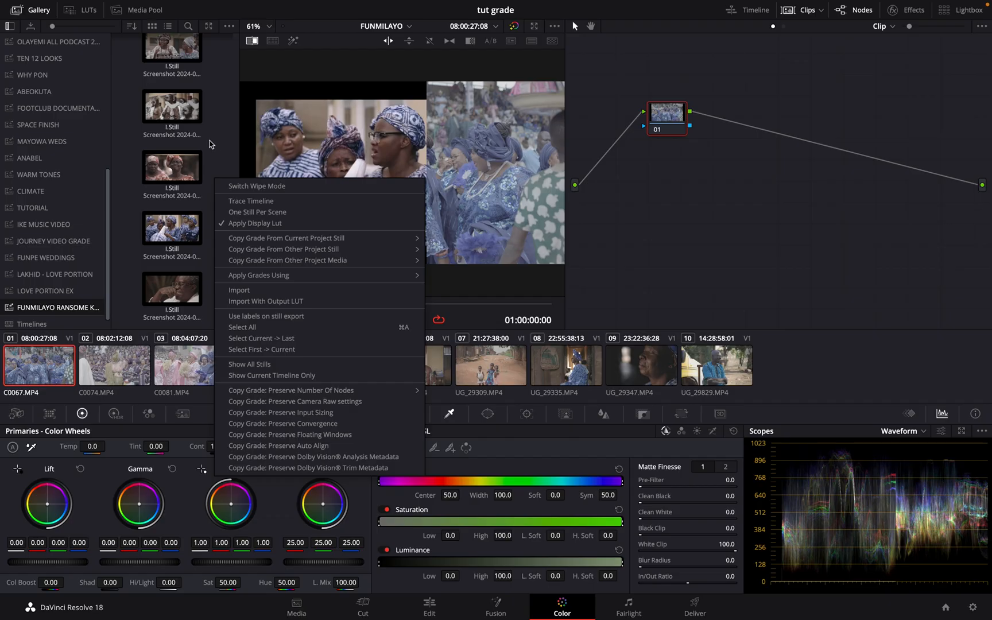
pyautogui.click(257, 7)
pyautogui.scroll(-2, 256, 7)
pyautogui.scroll(1, 210, 144)
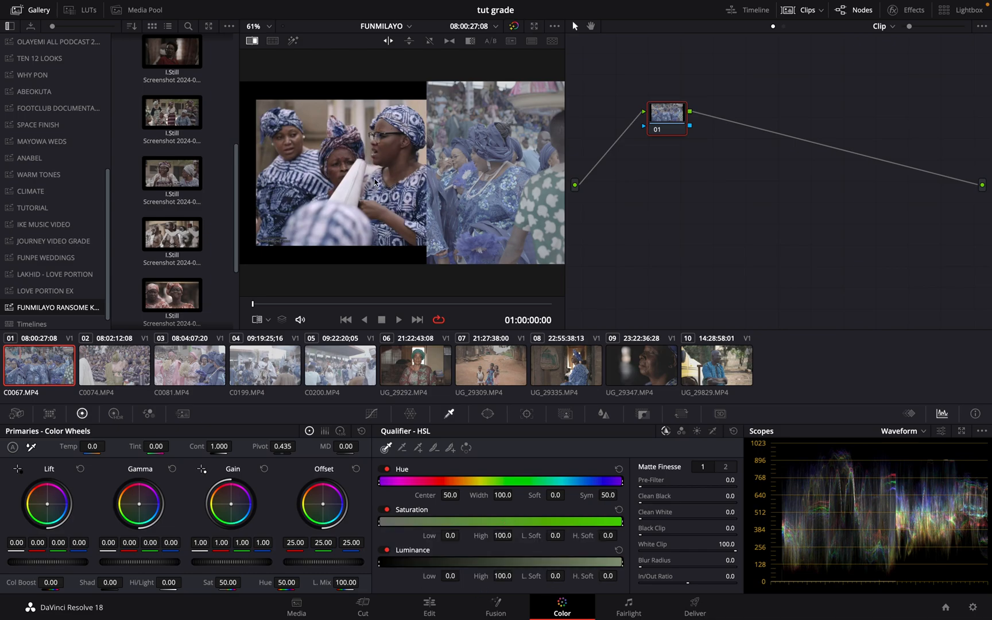
pyautogui.scroll(2, 374, 182)
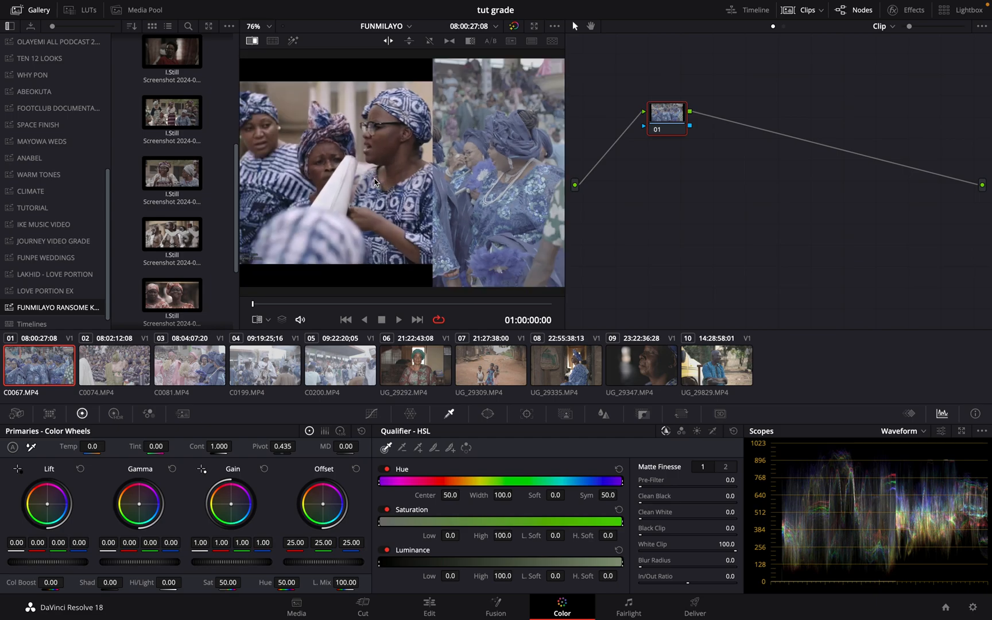
pyautogui.scroll(-2, 375, 183)
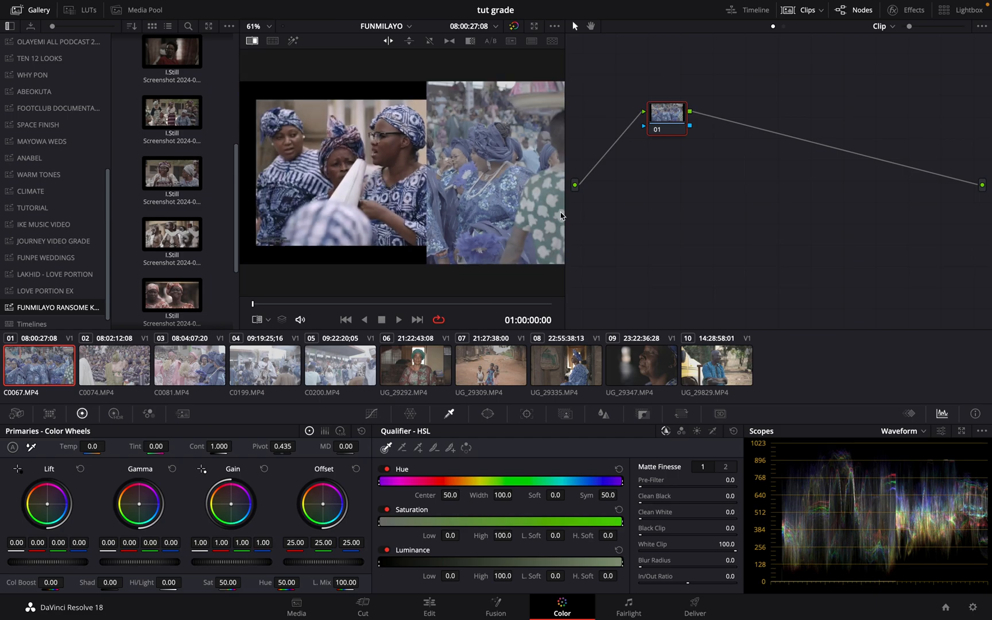
# Add five serial nodes after node 01 and arrange the six nodes in three rows of two.
pyautogui.hotkey('alt', 's')
pyautogui.hotkey('alt', 's')
pyautogui.hotkey('alt', 's')
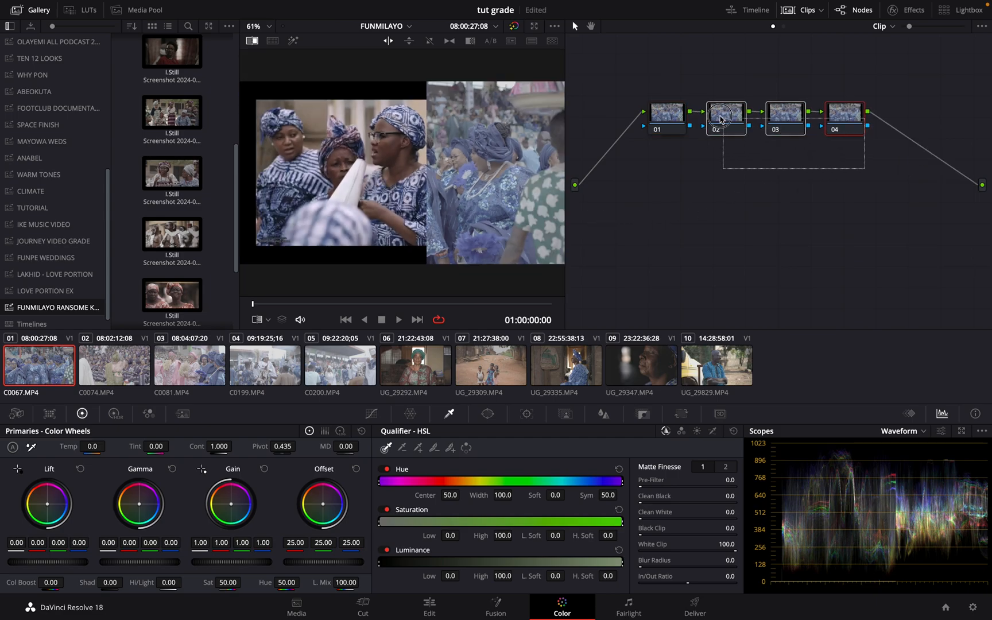
pyautogui.moveTo(791, 186); pyautogui.dragTo(866, 96)
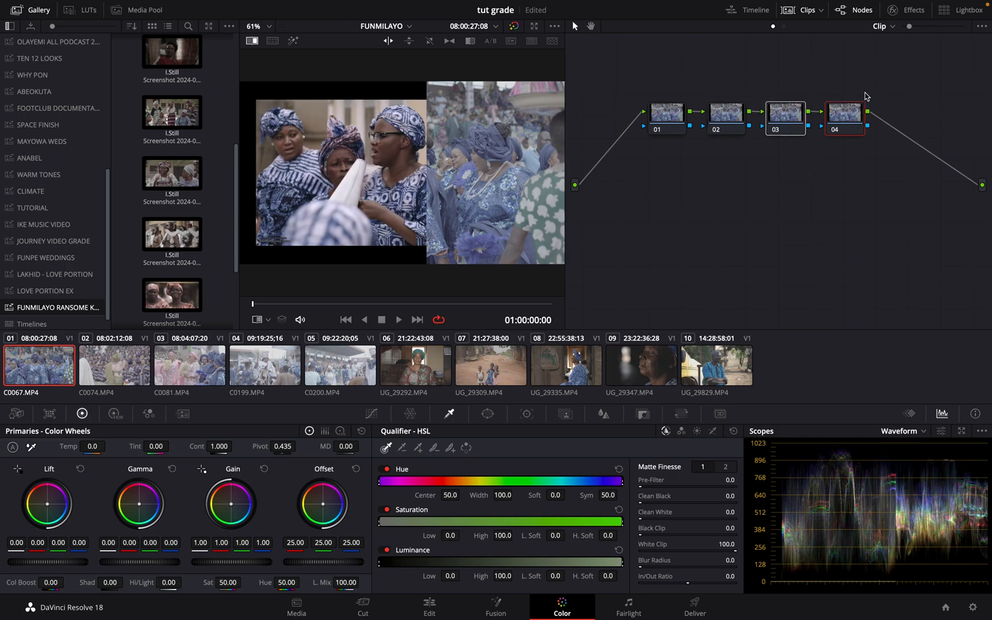
pyautogui.hotkey('alt', 's')
pyautogui.hotkey('alt', 's')
# Show the Motion Effects controls for node 06 and turn off the reference still wipe.
pyautogui.click(183, 413)
pyautogui.click(71, 461)
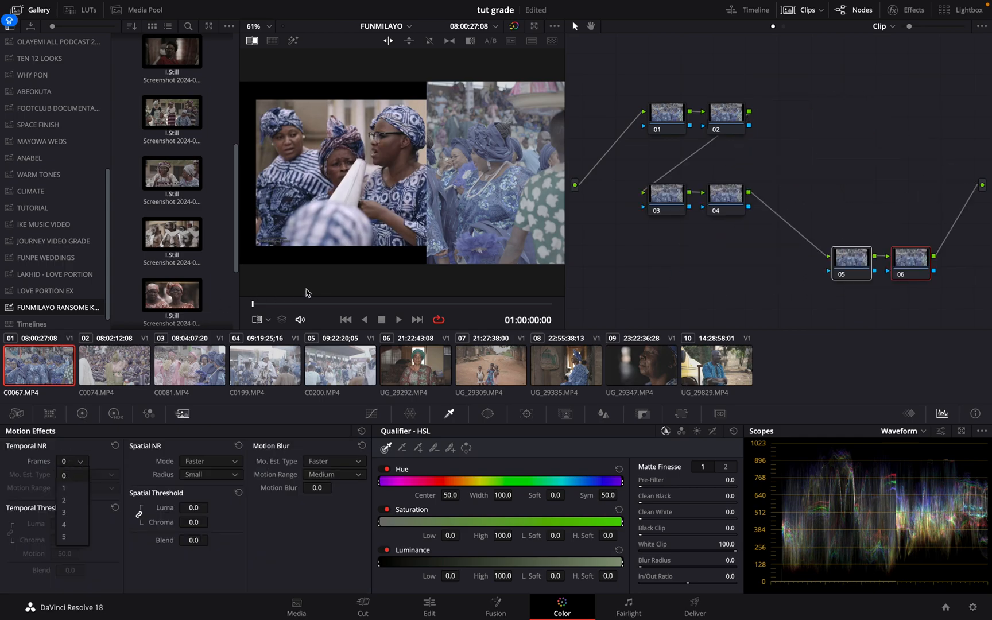
pyautogui.click(258, 46)
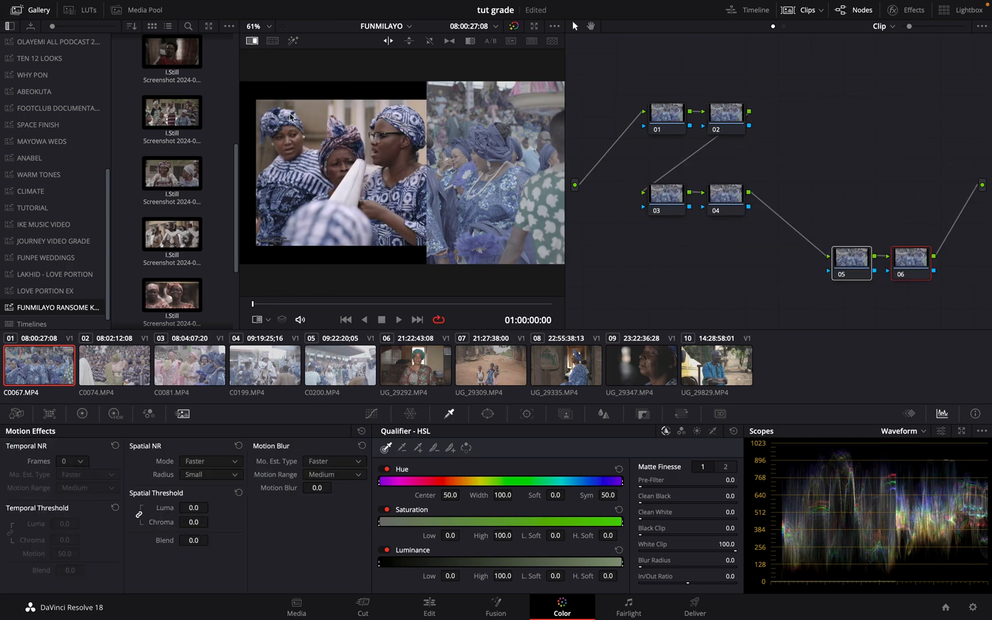
pyautogui.click(252, 40)
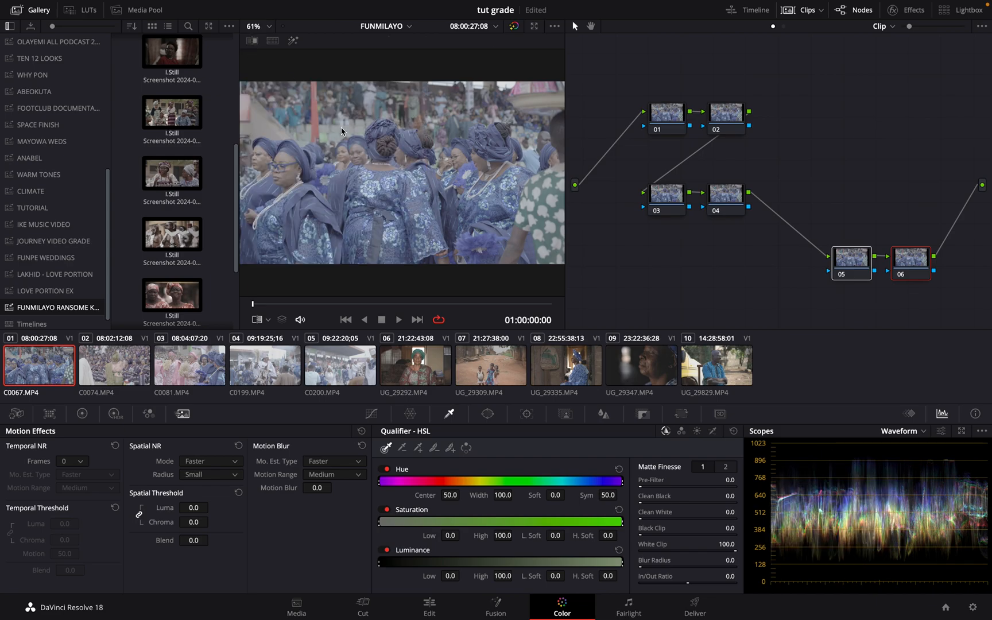
# Reduce noise on node 06 with 3 temporal frames, temporal luma and chroma thresholds of 12.2, and an unlinked spatial chroma threshold of 8.0.
pyautogui.scroll(10, 341, 131)
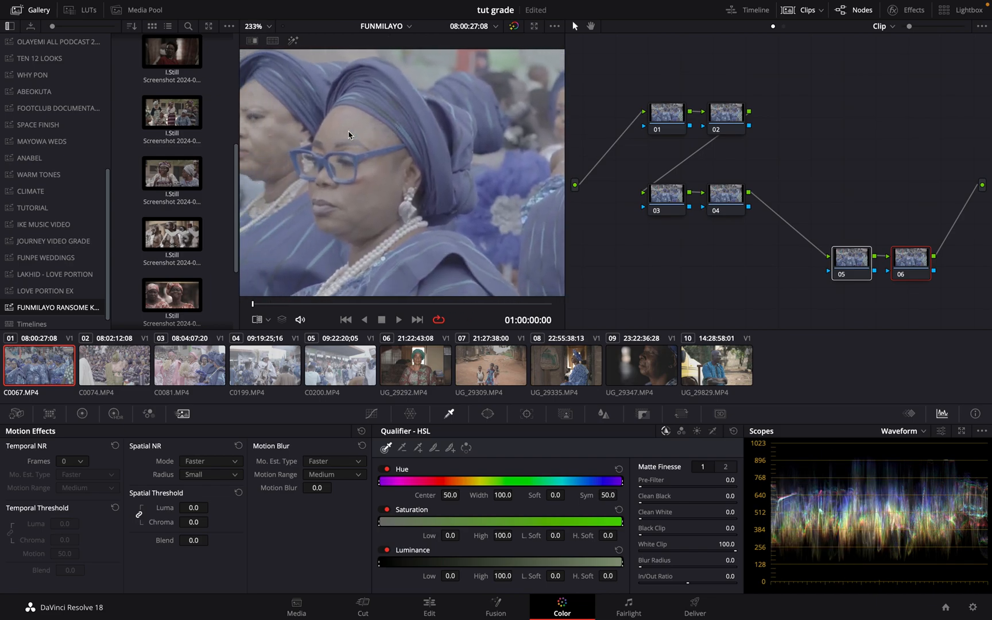
pyautogui.scroll(4, 349, 135)
pyautogui.scroll(-4, 349, 135)
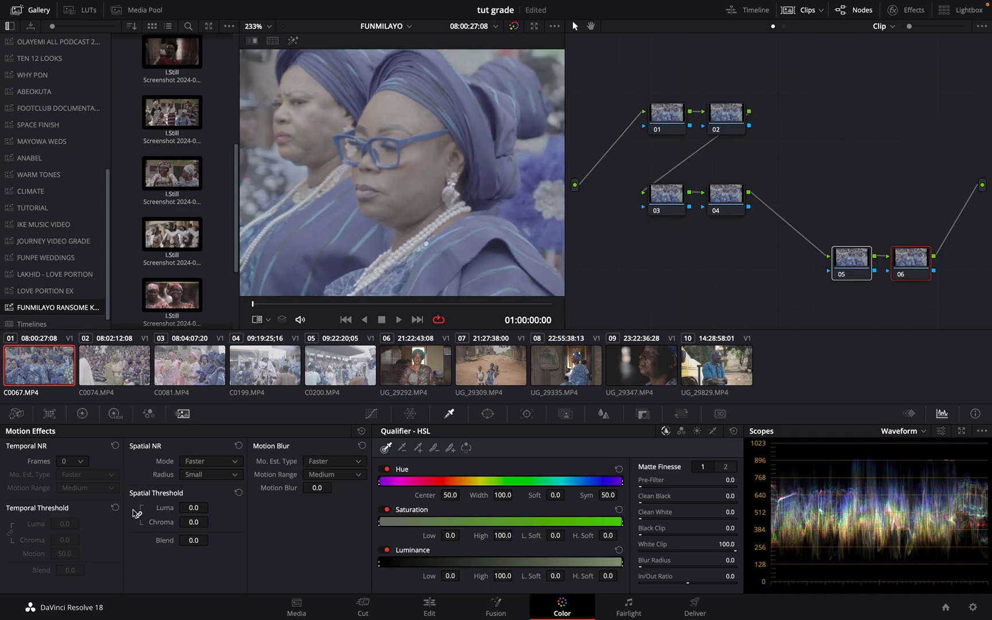
pyautogui.click(78, 461)
pyautogui.click(67, 517)
pyautogui.moveTo(64, 524); pyautogui.dragTo(95, 545)
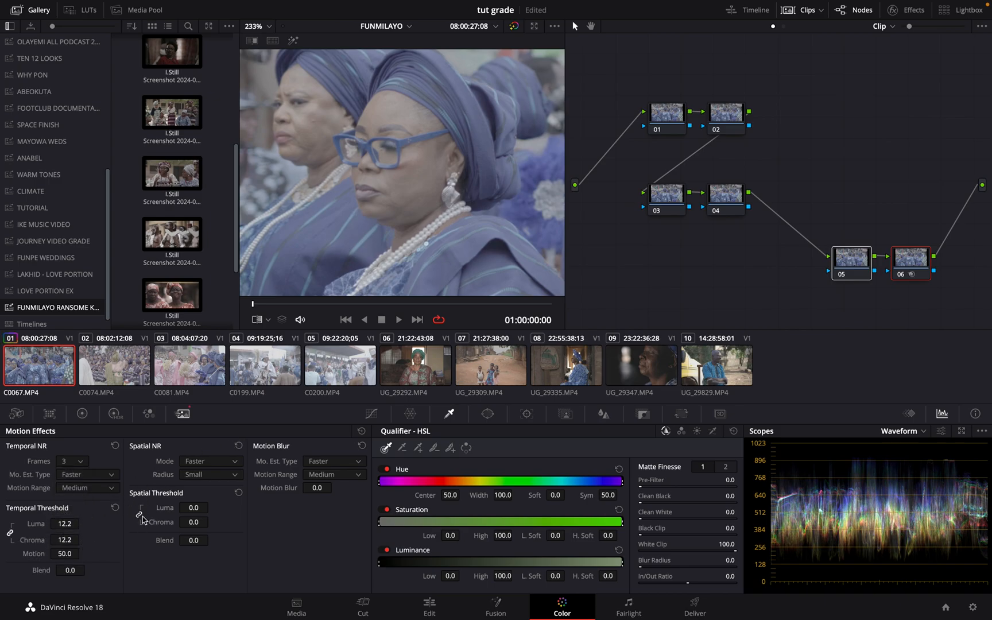
pyautogui.moveTo(170, 520); pyautogui.dragTo(195, 522)
# Sharpen node 06 by setting its linked RGB blur radius to 0.47, and compare the image with the node off and on.
pyautogui.click(603, 414)
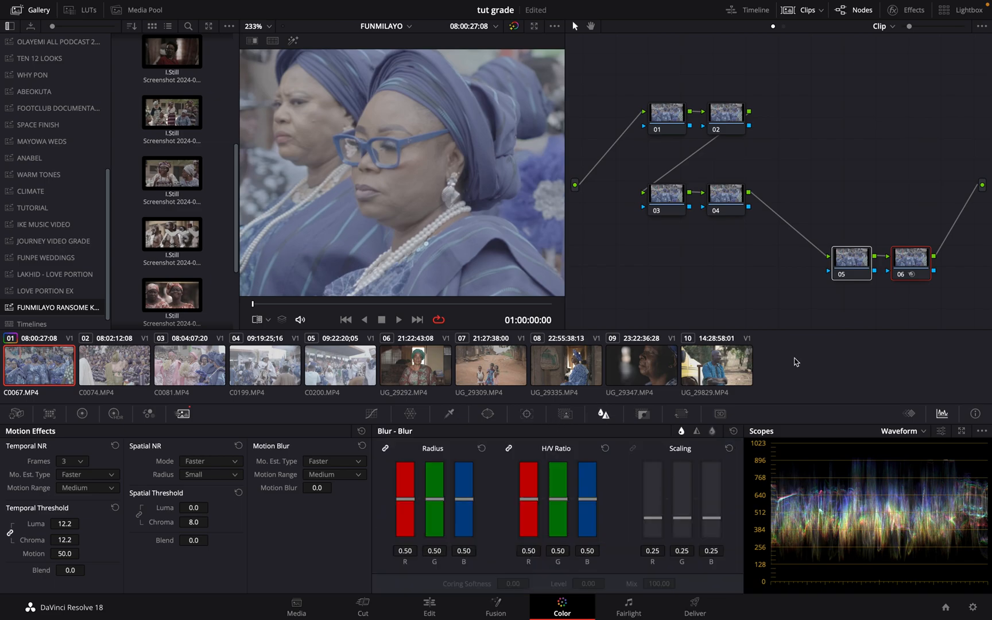
pyautogui.click(903, 279)
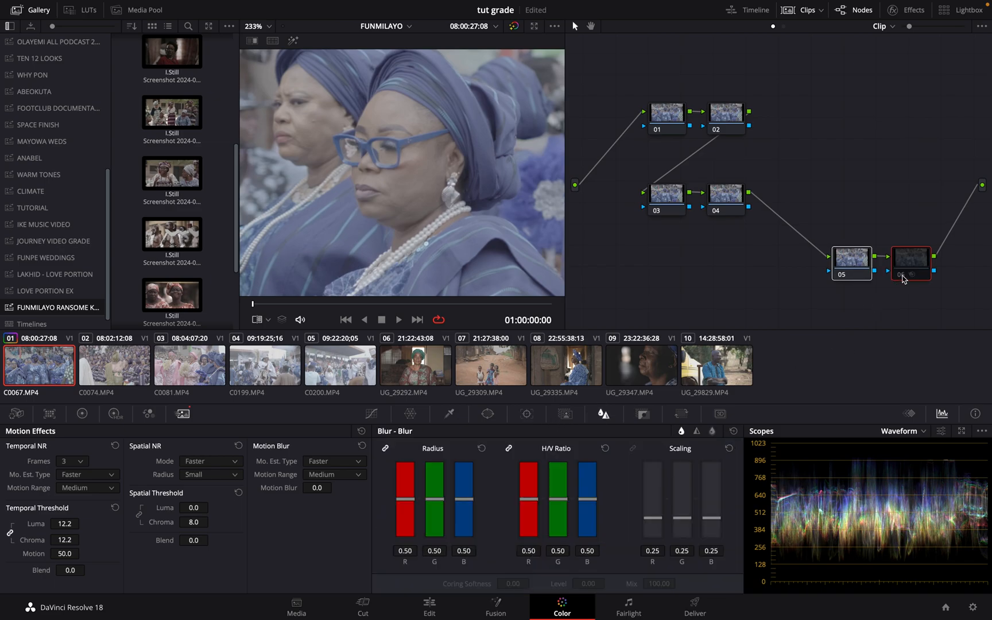
pyautogui.click(903, 279)
pyautogui.moveTo(438, 506); pyautogui.dragTo(441, 504)
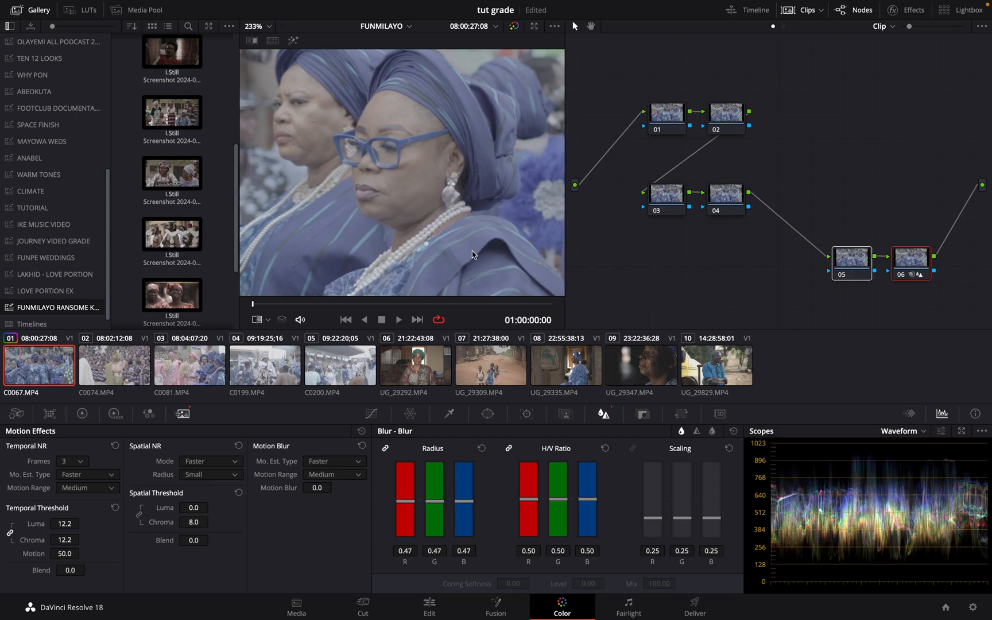
pyautogui.click(904, 277)
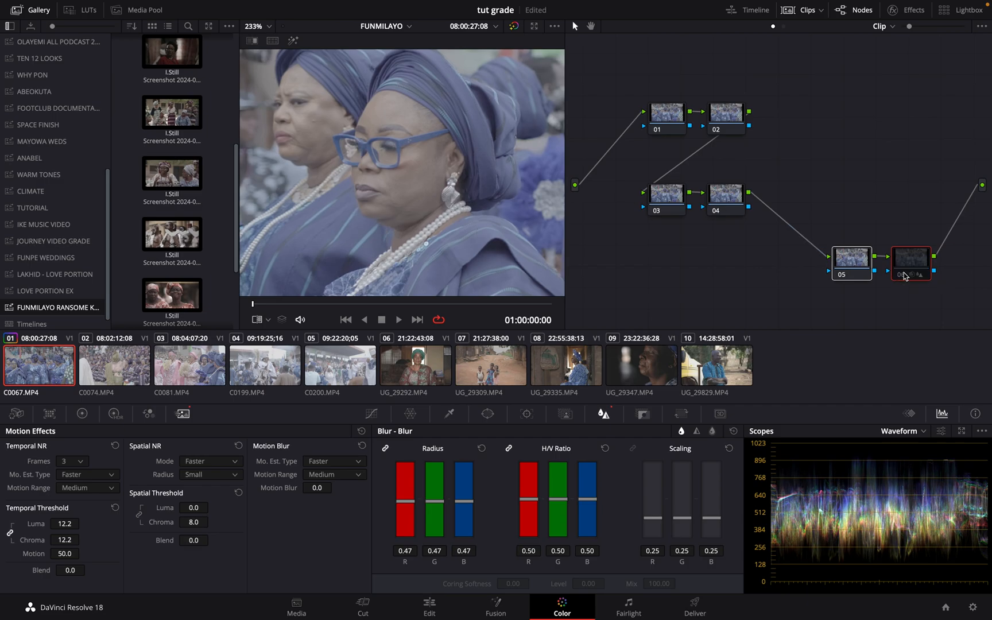
pyautogui.click(904, 277)
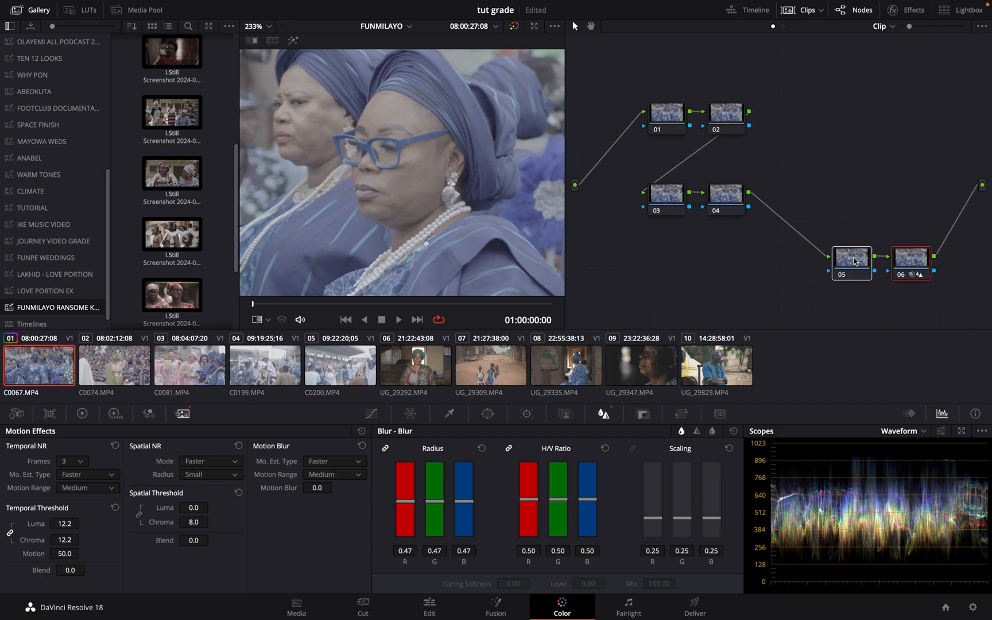
# Apply the Color Space Transform effect to node 05.
pyautogui.click(854, 262)
pyautogui.click(906, 10)
pyautogui.scroll(-2, 846, 183)
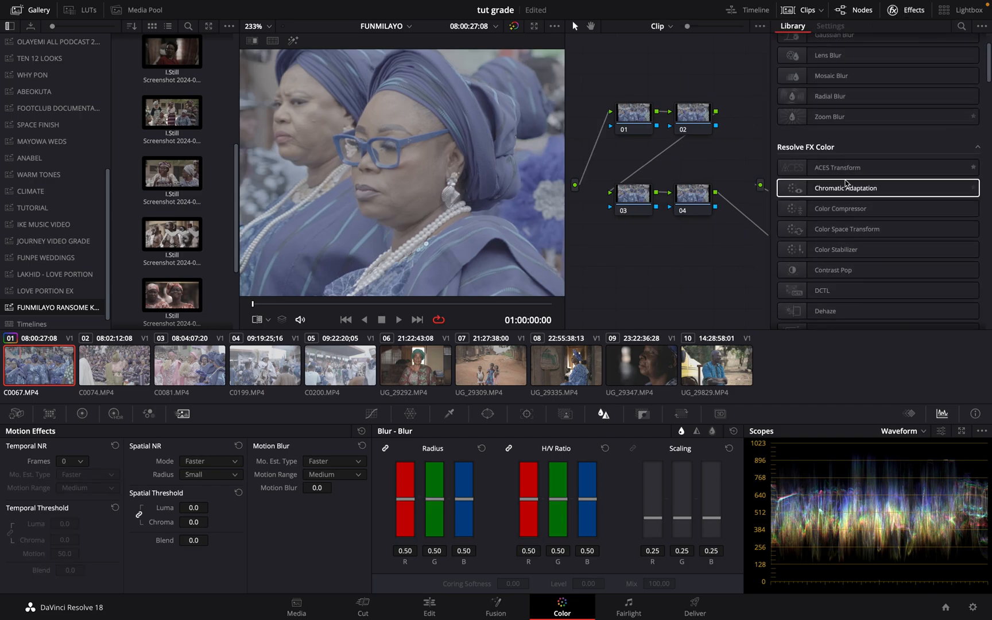
pyautogui.moveTo(935, 235); pyautogui.dragTo(735, 258)
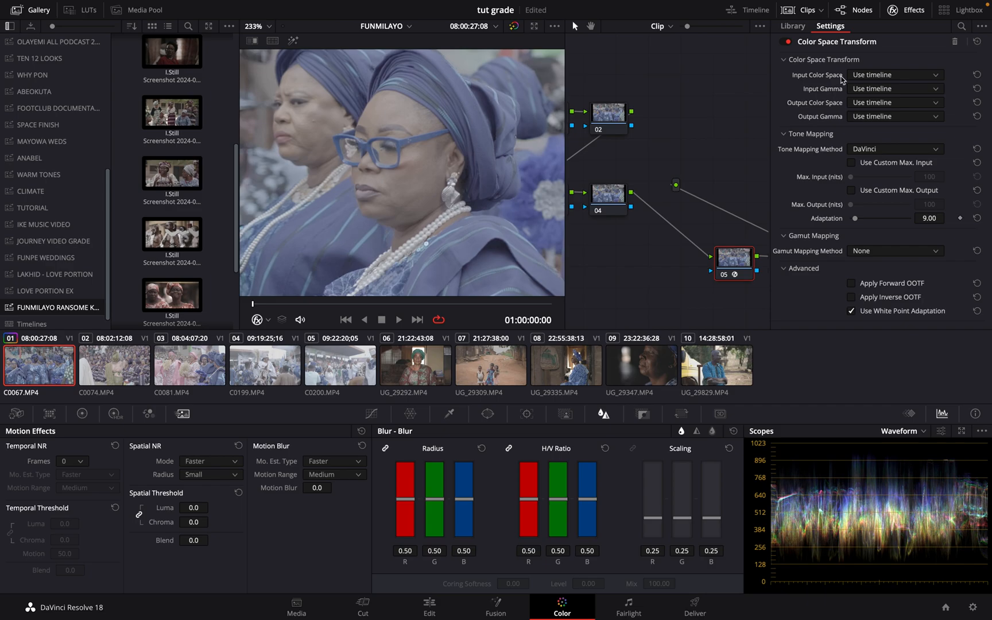
# Set the Color Space Transform's input color space to Sony S-Gamut3.Cine and its input gamma to Sony S-Log3.
pyautogui.click(882, 76)
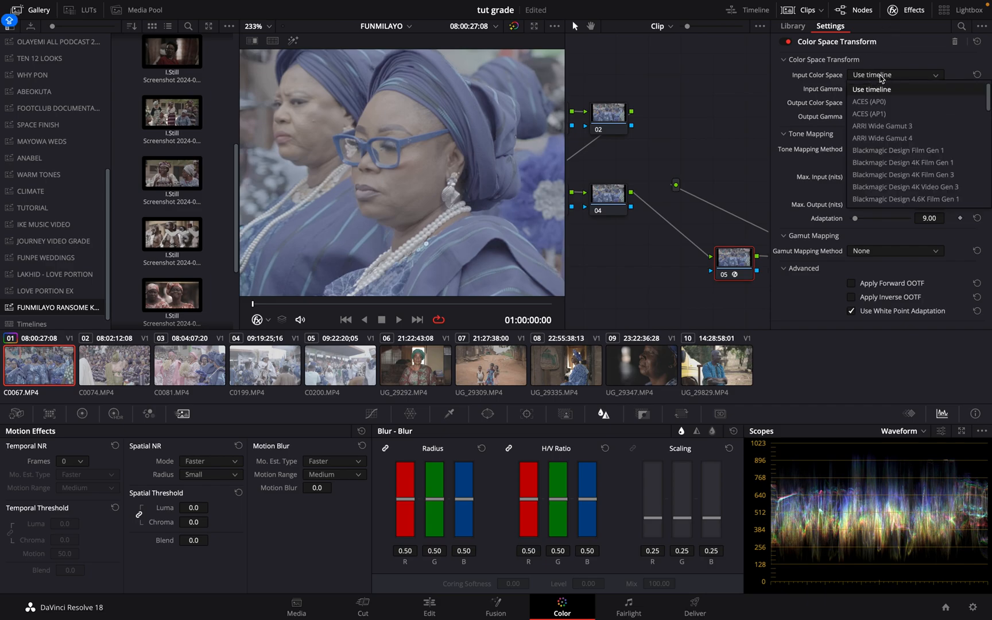
pyautogui.scroll(-10, 901, 144)
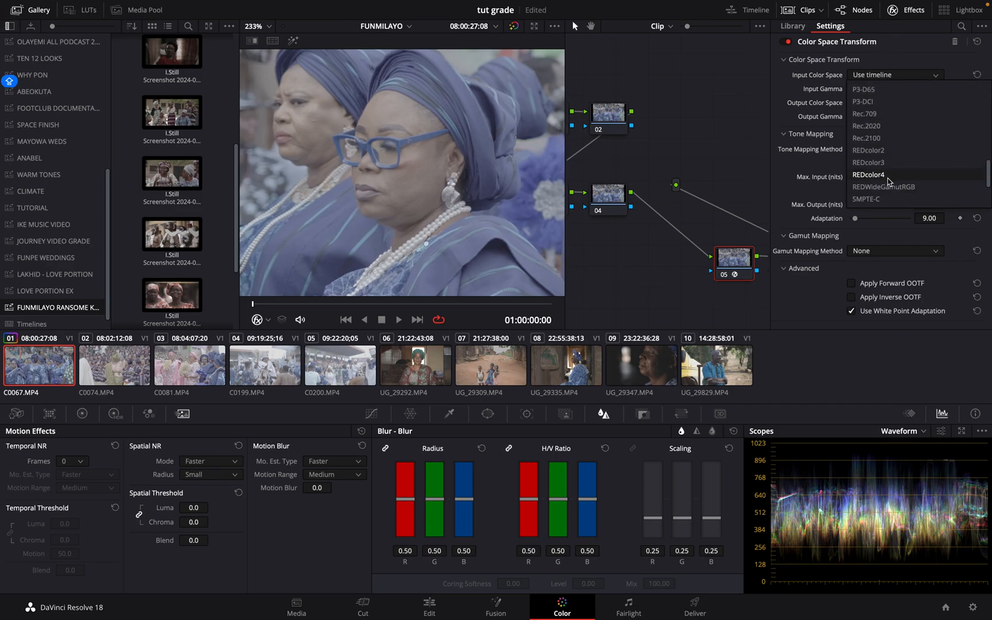
pyautogui.click(887, 162)
pyautogui.click(899, 89)
pyautogui.scroll(-10, 896, 187)
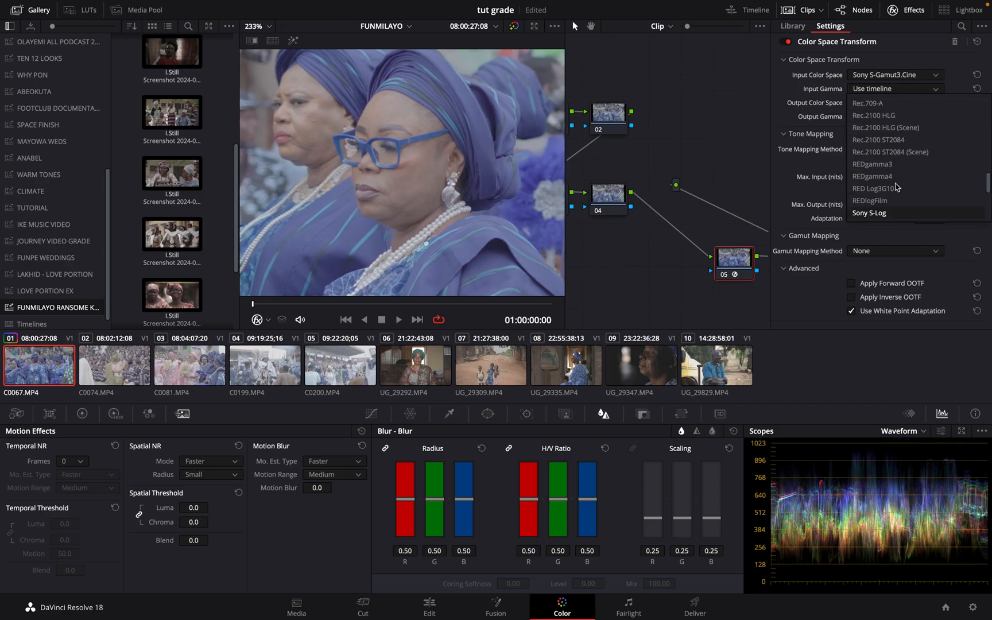
pyautogui.click(890, 190)
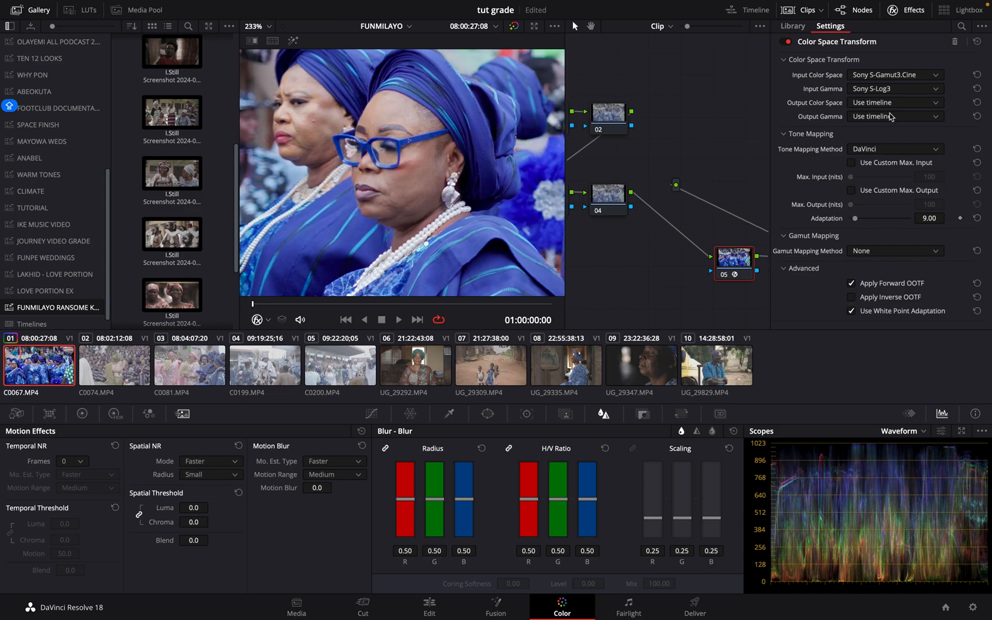
# Set the Color Space Transform's output color space to Rec.709 and its output gamma to Rec.709.
pyautogui.click(890, 117)
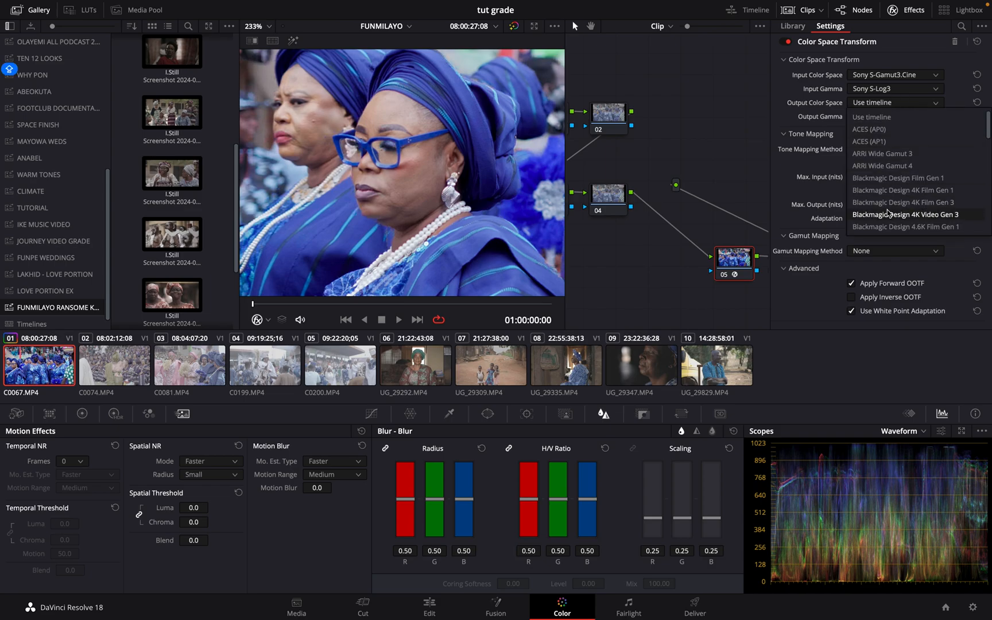
pyautogui.scroll(-6, 887, 212)
pyautogui.click(888, 226)
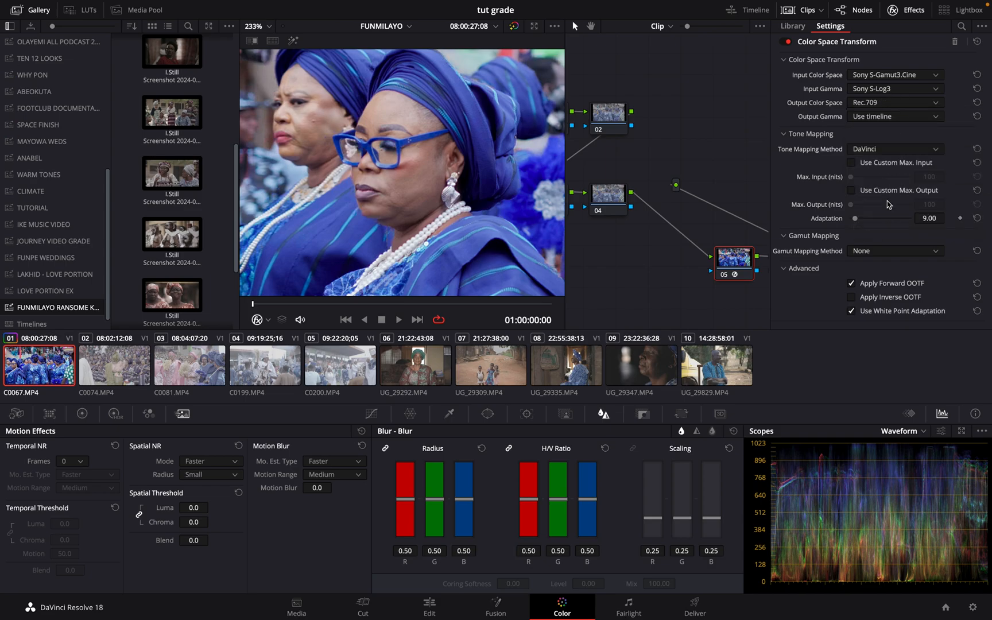
pyautogui.click(899, 117)
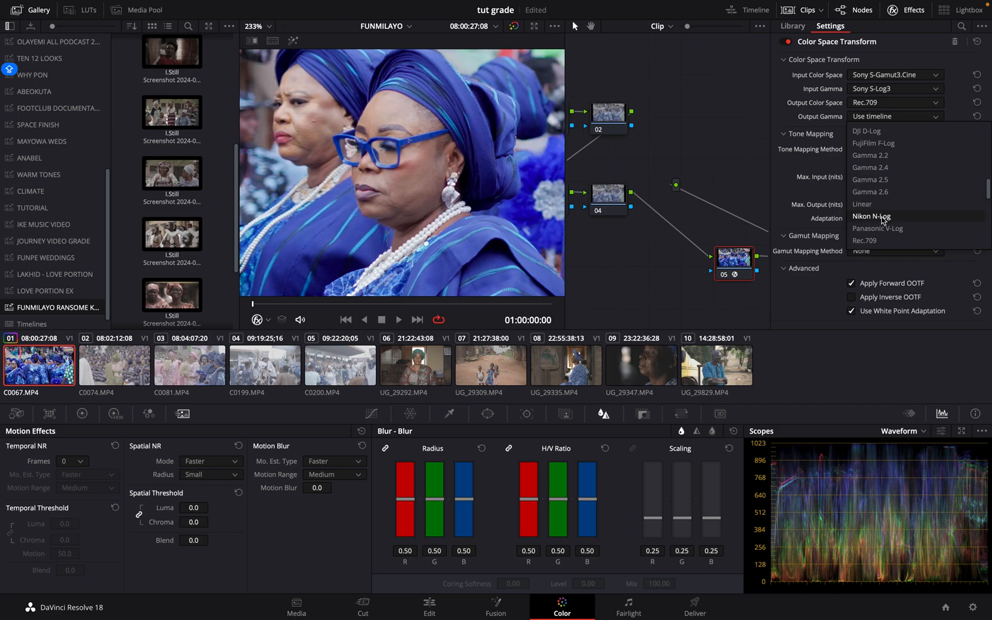
pyautogui.click(870, 240)
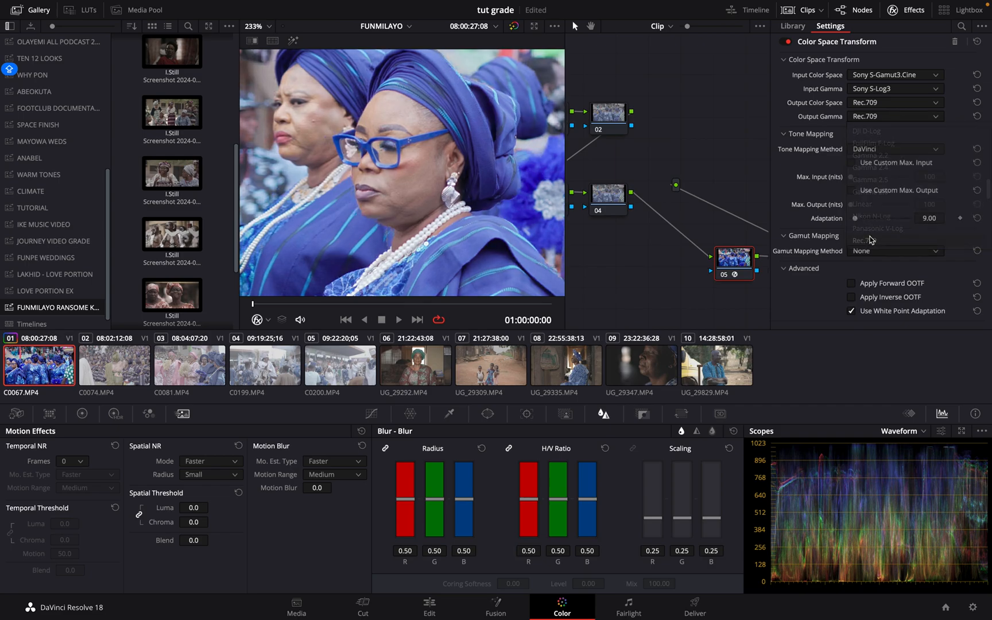
pyautogui.click(892, 12)
pyautogui.click(893, 10)
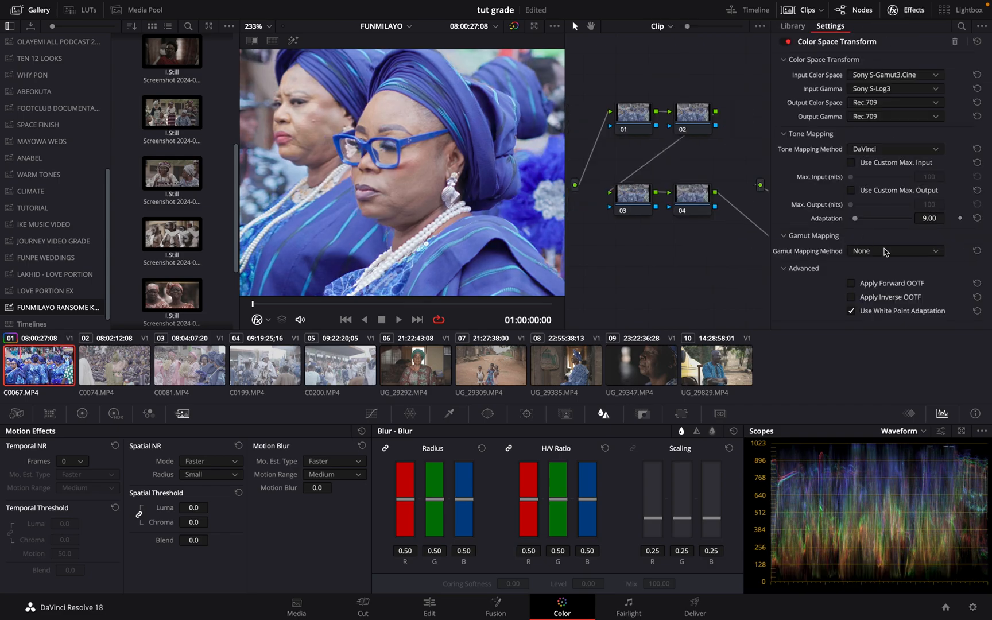
# Set the Color Space Transform's tone mapping method to Luminance Mapping and its gamut mapping method to Saturation Compression.
pyautogui.click(843, 138)
pyautogui.click(842, 148)
pyautogui.click(905, 141)
pyautogui.click(899, 148)
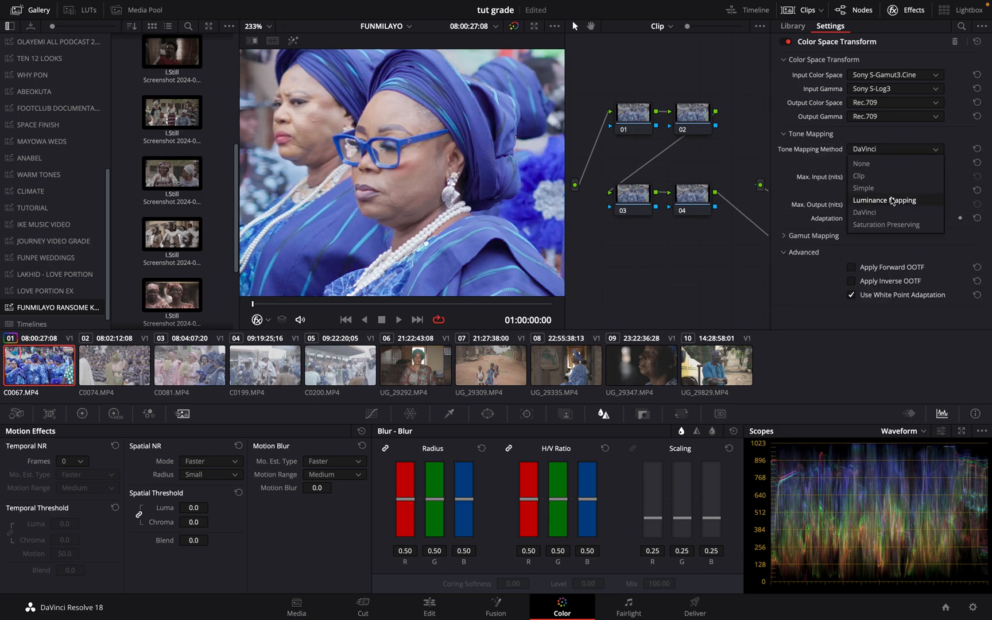
pyautogui.click(893, 201)
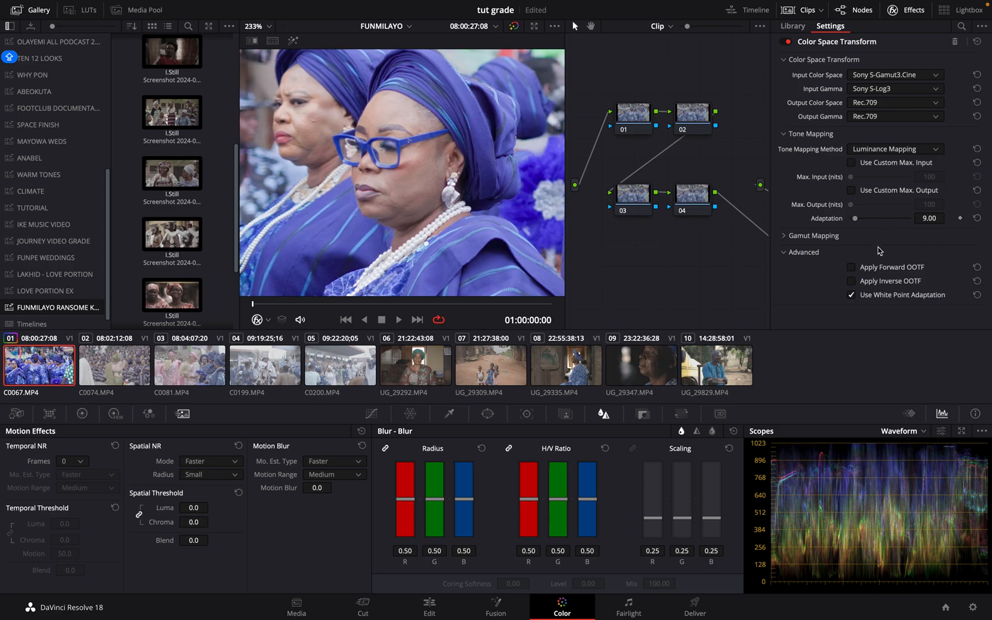
pyautogui.click(844, 236)
pyautogui.click(880, 256)
pyautogui.click(889, 279)
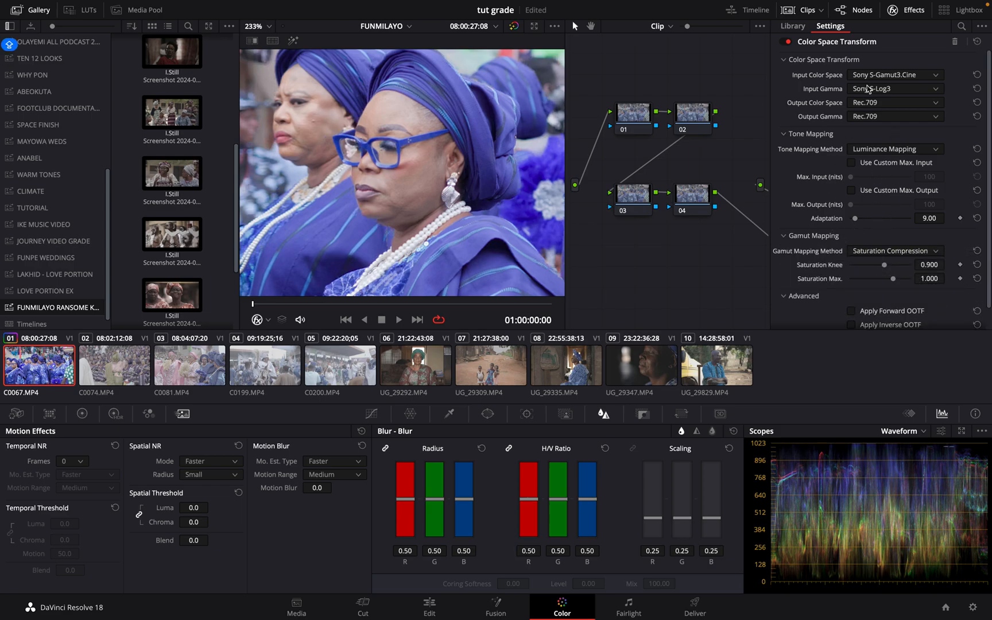
# Hide the effect settings and enlarge the viewer with the whole frame in view.
pyautogui.click(904, 10)
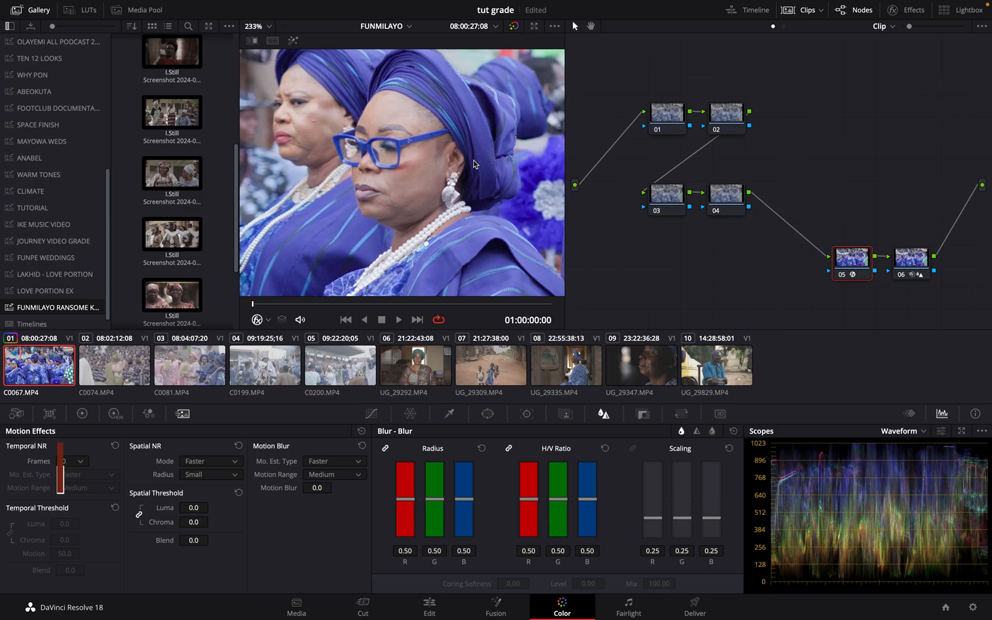
pyautogui.scroll(-5, 474, 165)
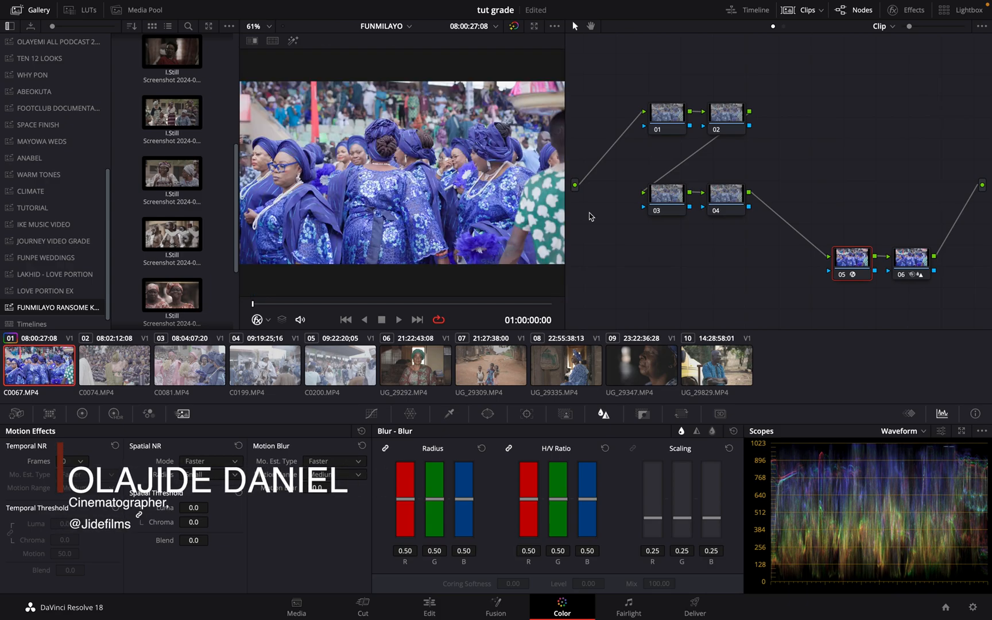
pyautogui.moveTo(561, 267); pyautogui.dragTo(652, 275)
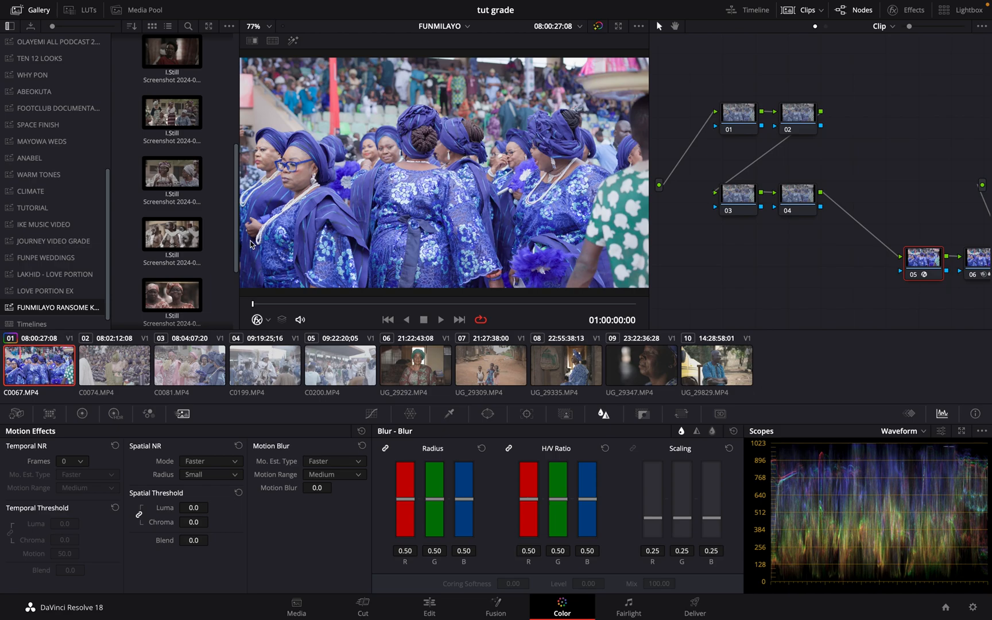
# Compare the clip around 01:00:05:22 with several film reference stills using a split wipe, ending with the plain clip view.
pyautogui.hotkey('ctrl', 'w')
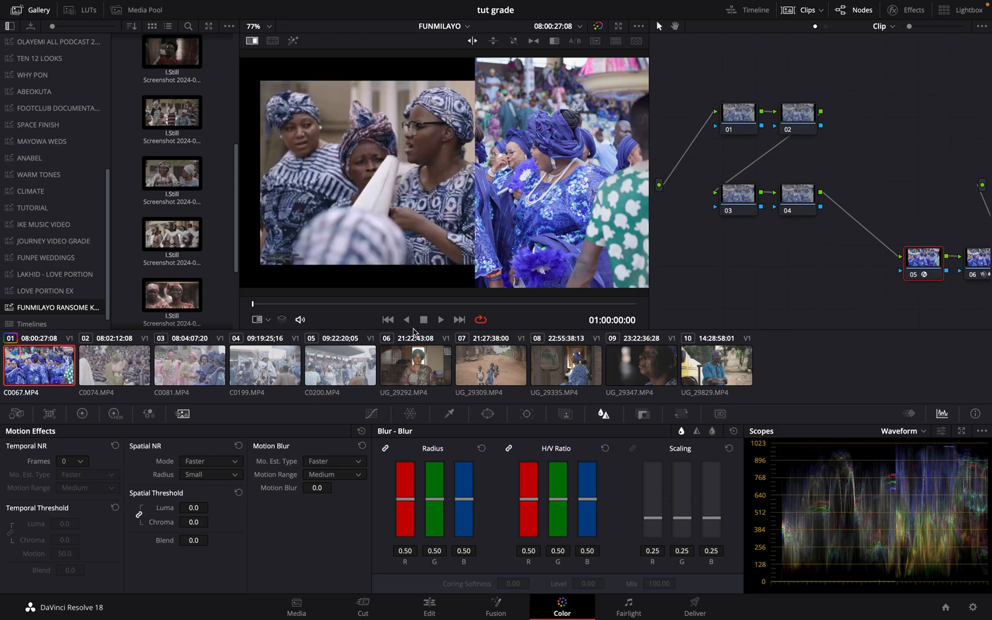
pyautogui.moveTo(333, 303); pyautogui.dragTo(366, 302)
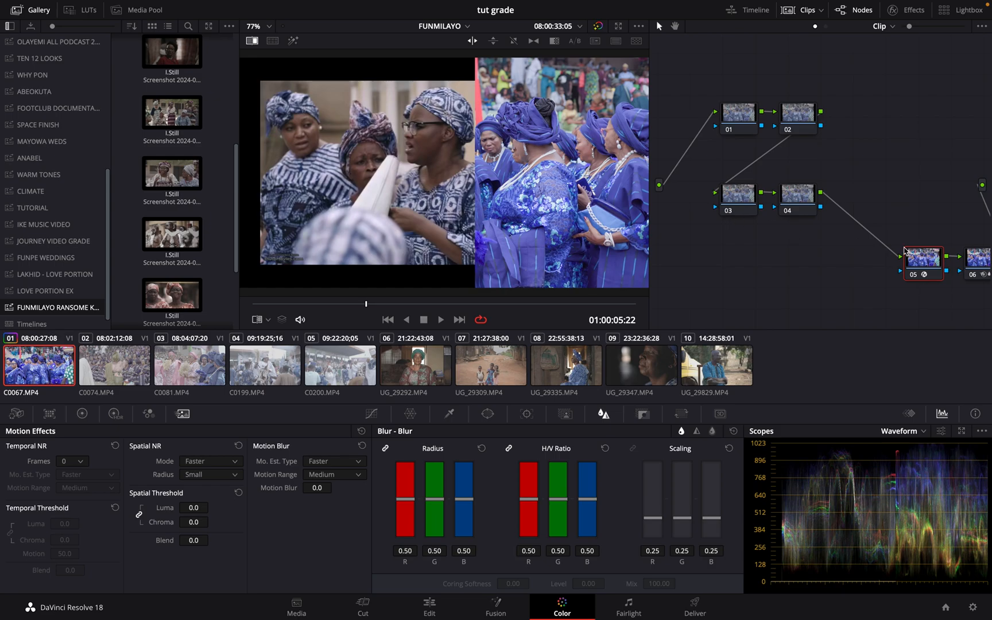
pyautogui.hscroll(5, 904, 251)
pyautogui.hscroll(-1, 799, 206)
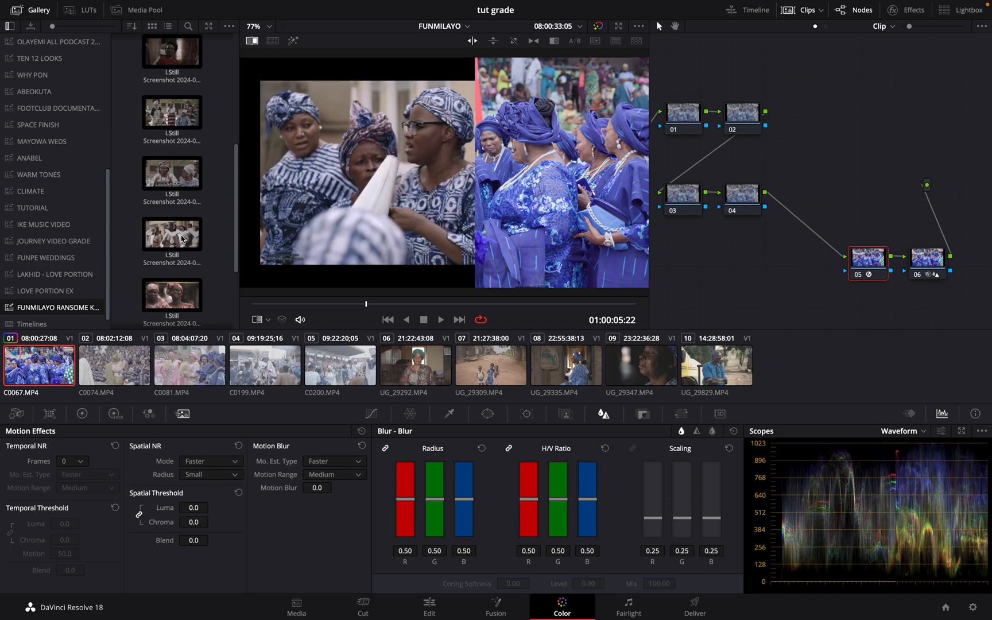
pyautogui.click(187, 189)
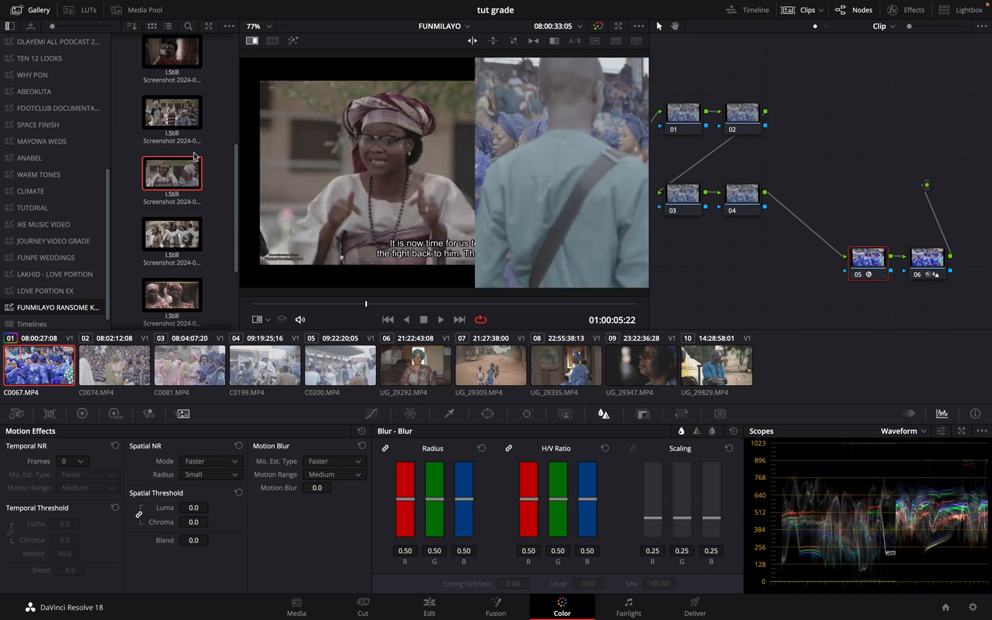
pyautogui.click(173, 113)
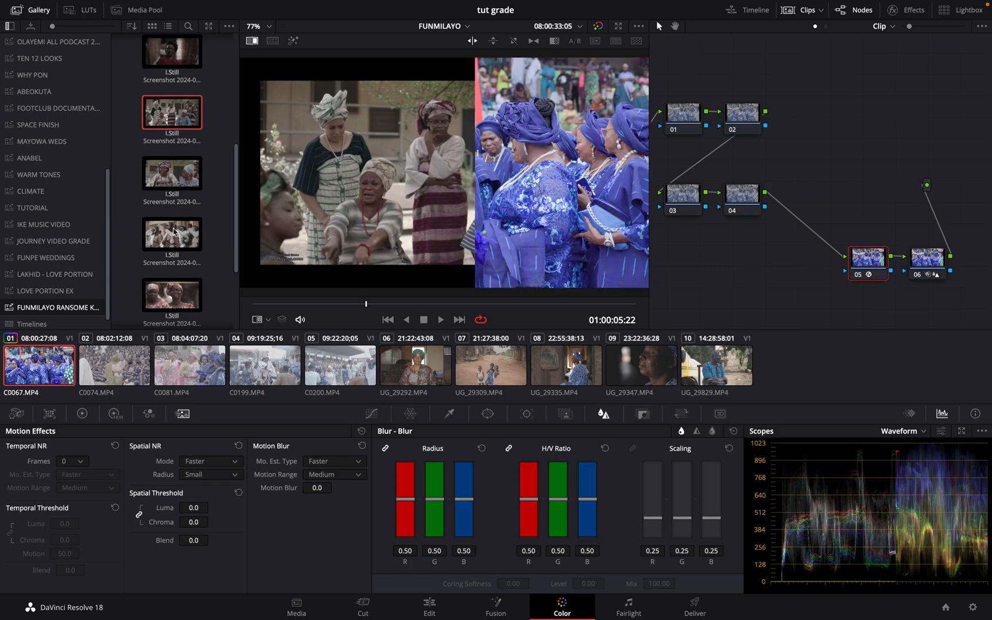
pyautogui.hotkey('ctrl', 'alt', 'g')
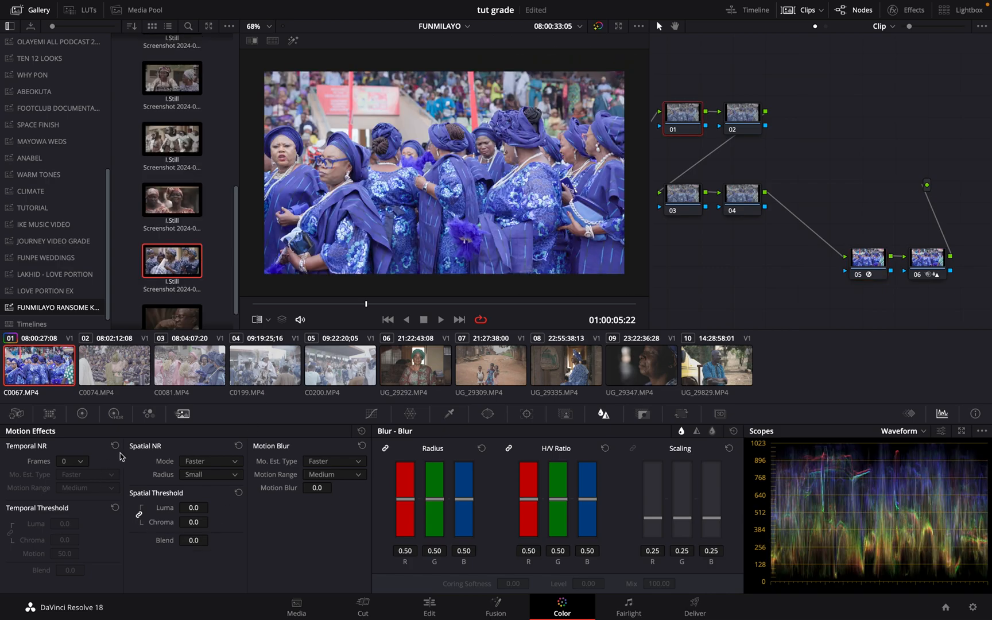
# Lower node 01's master gamma to -0.02 and label the node CORRECTION.
pyautogui.click(83, 413)
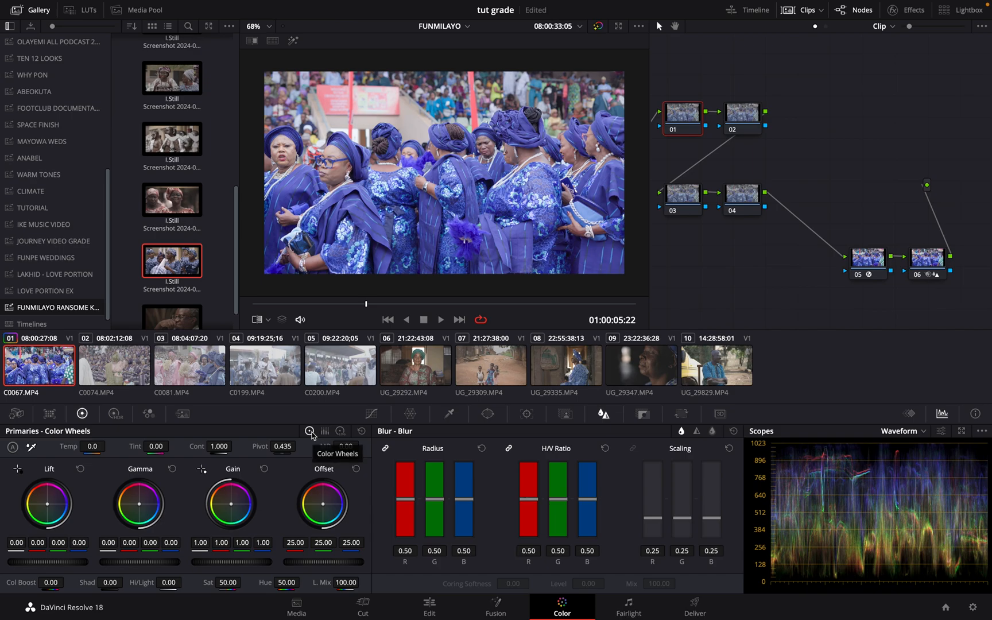
pyautogui.moveTo(148, 567); pyautogui.dragTo(94, 566)
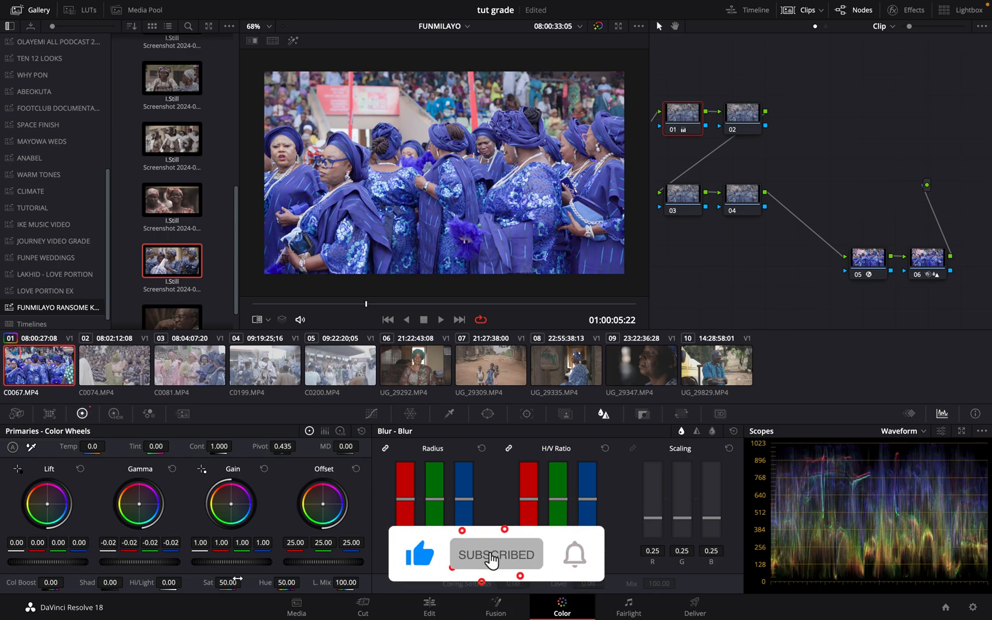
pyautogui.rightClick(671, 112)
pyautogui.click(712, 138)
pyautogui.press('capslock')
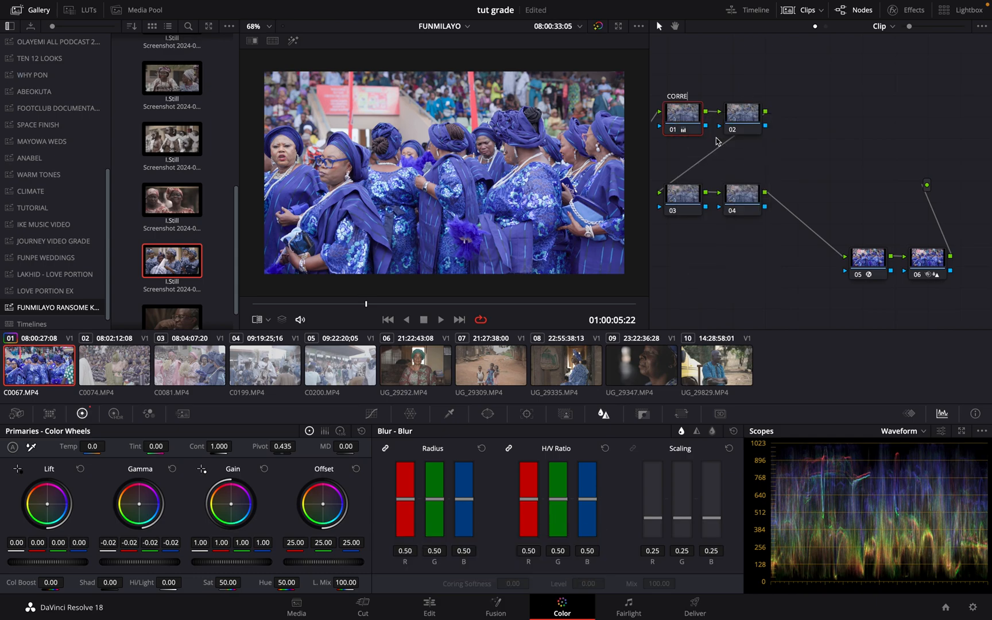
pyautogui.write('N')
pyautogui.press('Return')
# Label node 02 CONTRAST and save the project.
pyautogui.rightClick(748, 130)
pyautogui.click(787, 151)
pyautogui.write('C')
pyautogui.press('Return')
pyautogui.scroll(-1, 531, 221)
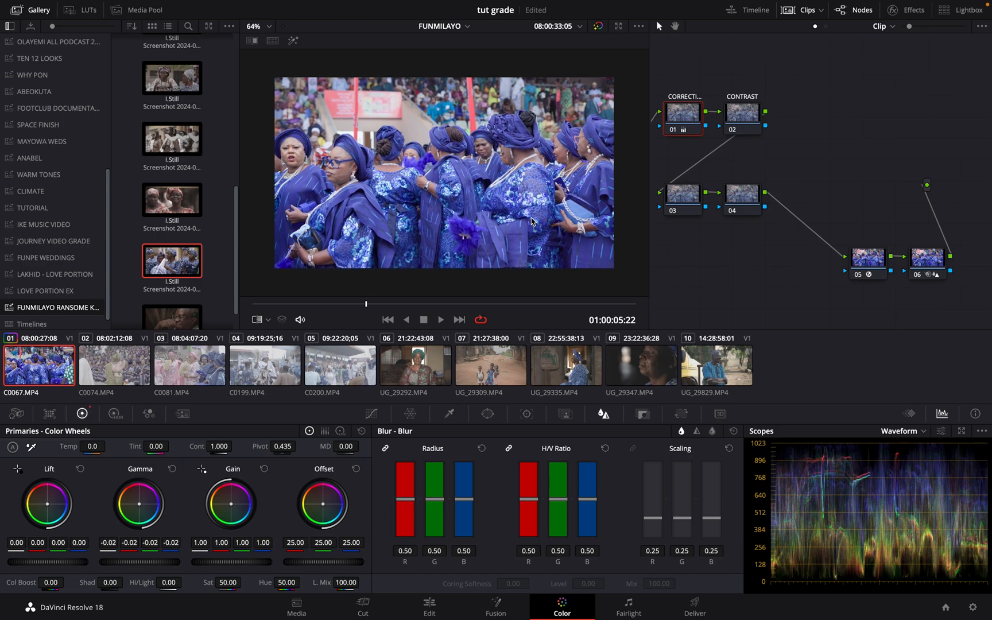
pyautogui.hotkey('ctrl', 's')
# Shape a gentle S-curve on the CONTRAST node's custom curve by slightly raising the highlights and lowering the shadows.
pyautogui.click(745, 111)
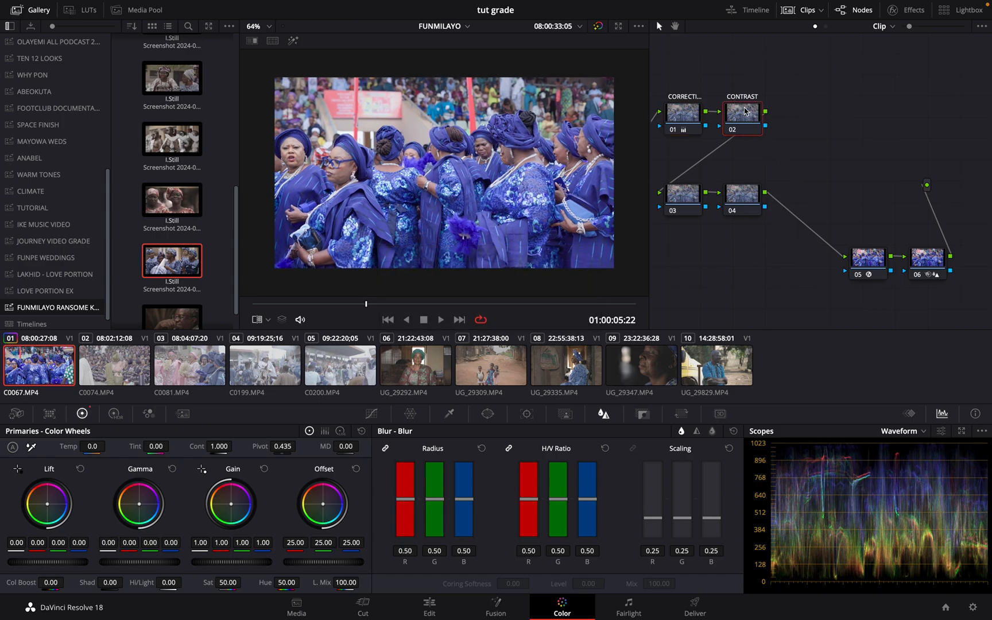
pyautogui.click(372, 414)
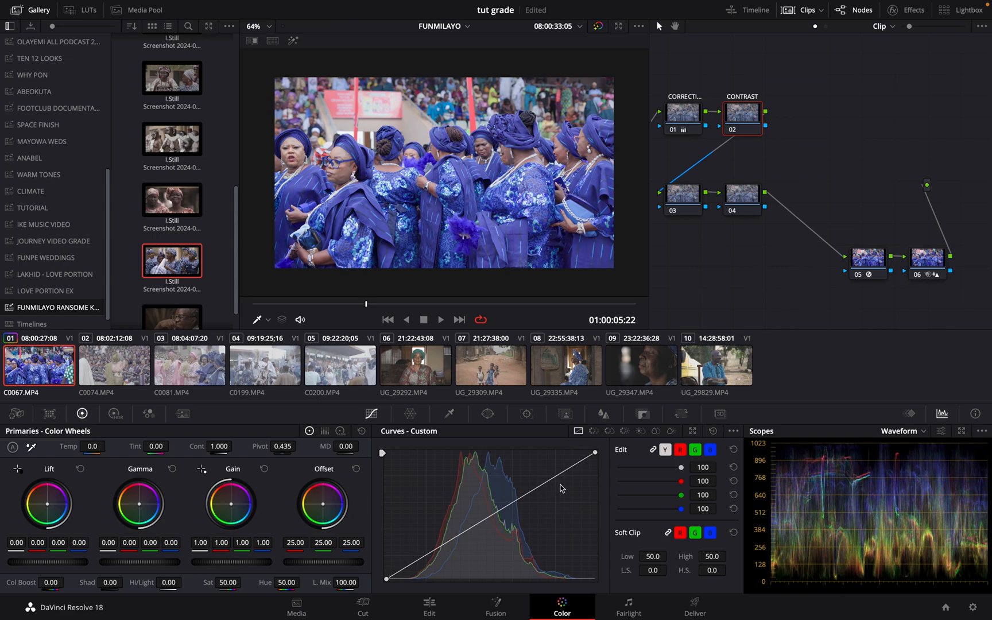
pyautogui.moveTo(566, 473); pyautogui.dragTo(557, 474)
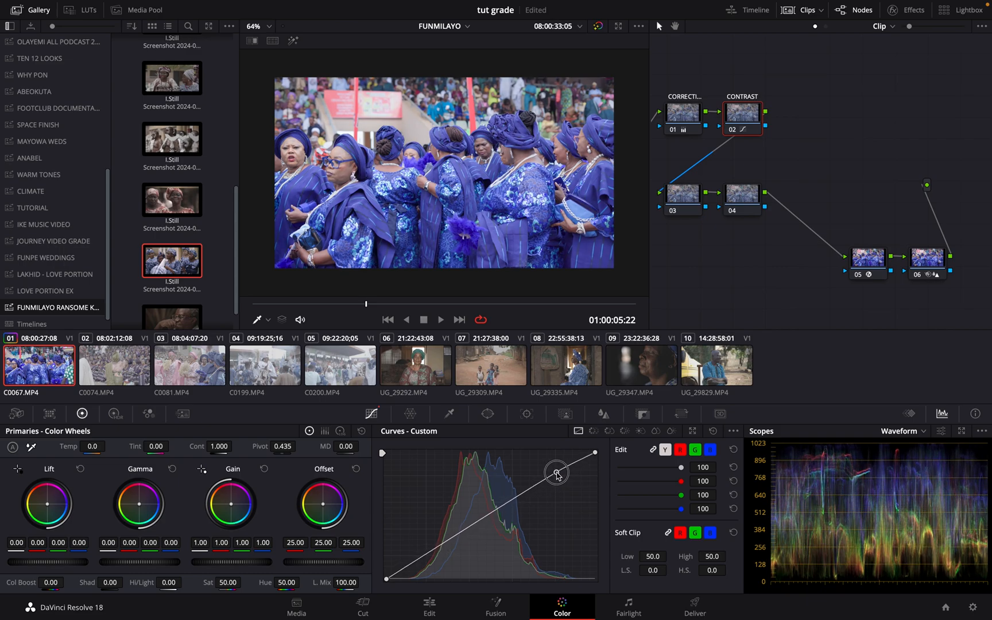
pyautogui.click(448, 545)
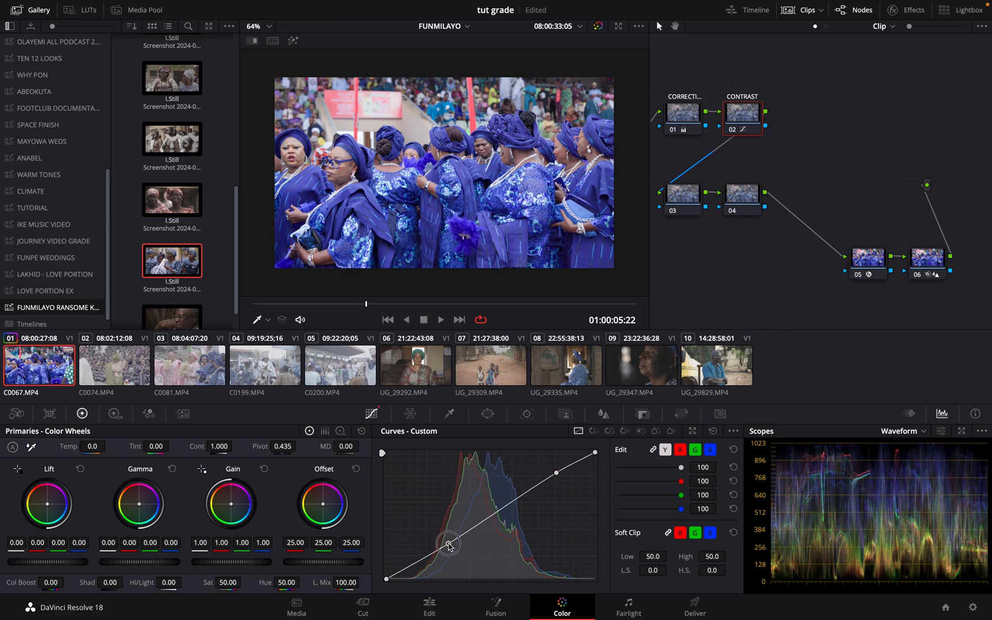
pyautogui.moveTo(448, 545); pyautogui.dragTo(448, 545)
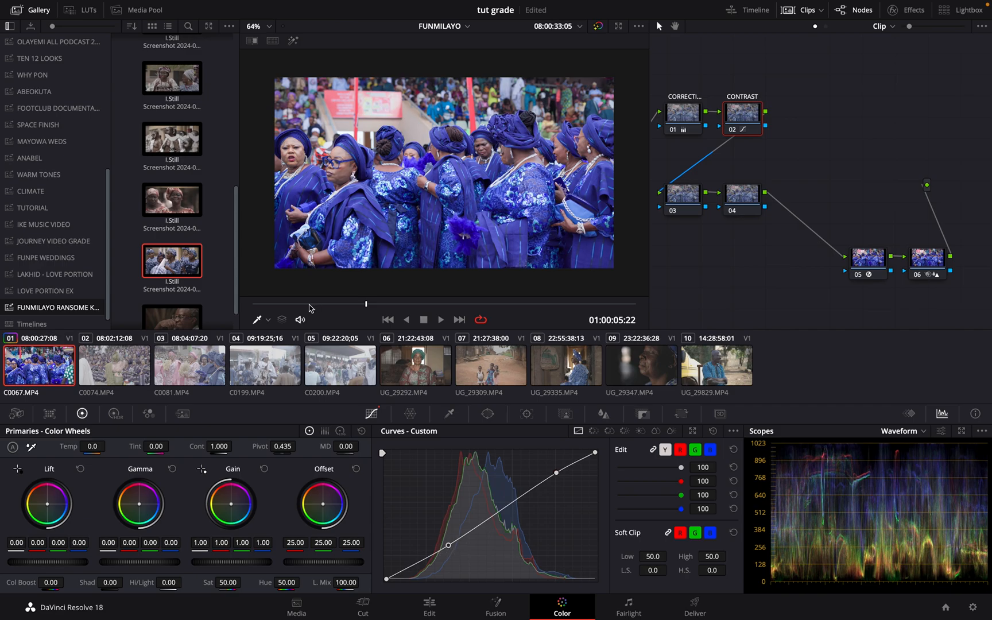
# Compare the frame at 01:00:10:01 with the reference still using vertical and diagonal wipes, and check other frames of the clip.
pyautogui.moveTo(347, 304); pyautogui.dragTo(430, 319)
pyautogui.click(445, 305)
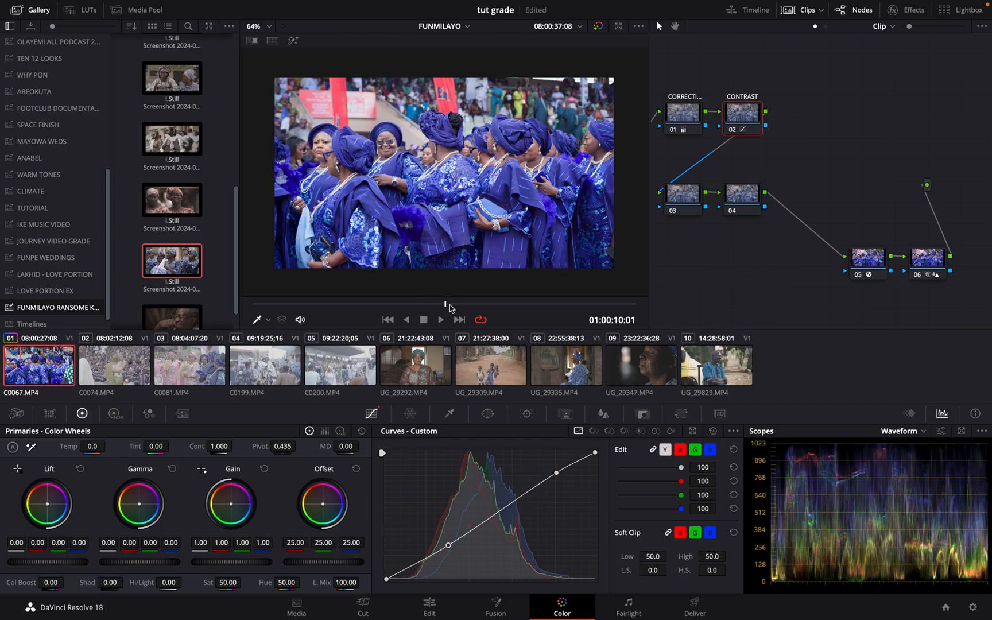
pyautogui.click(252, 41)
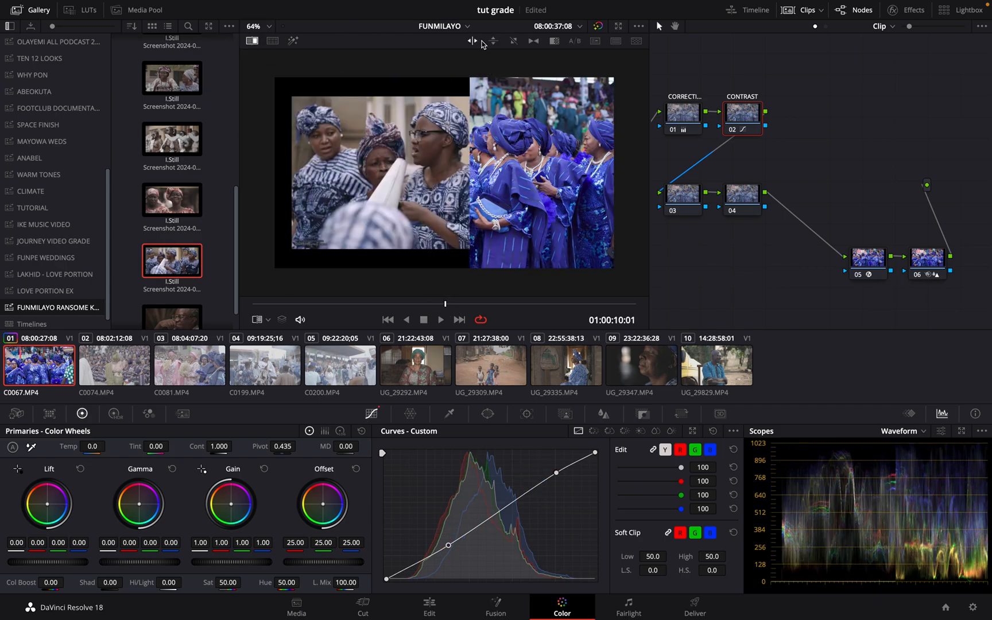
pyautogui.click(514, 42)
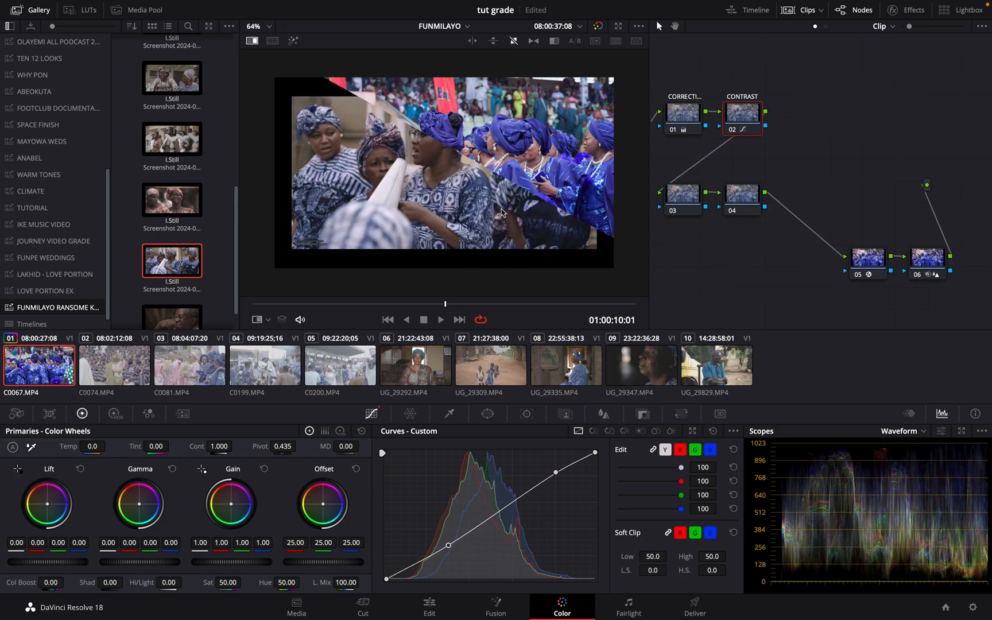
pyautogui.moveTo(511, 168); pyautogui.dragTo(366, 358)
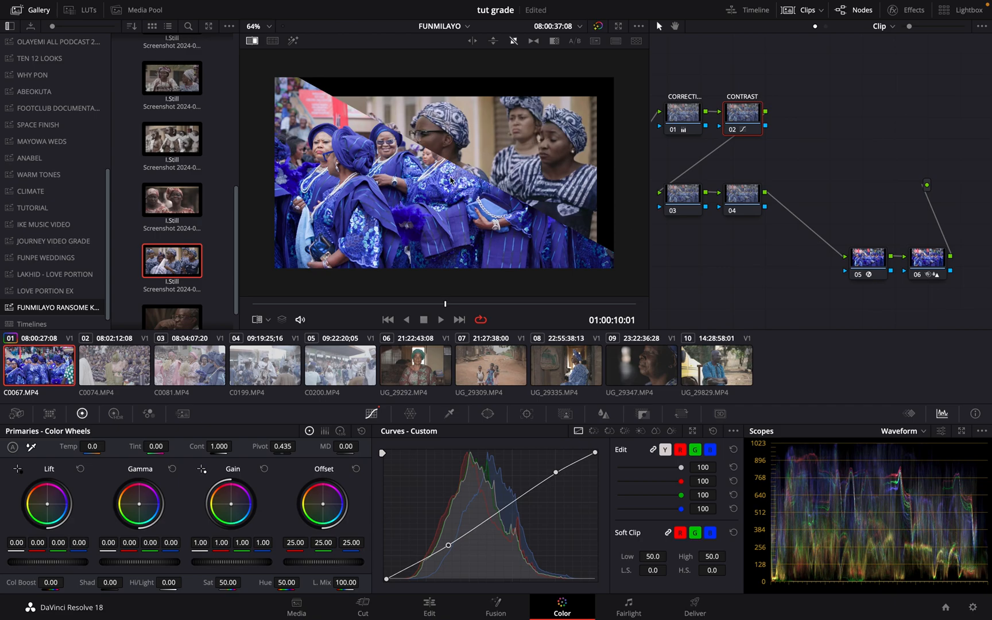
pyautogui.hotkey('ctrl', 'w')
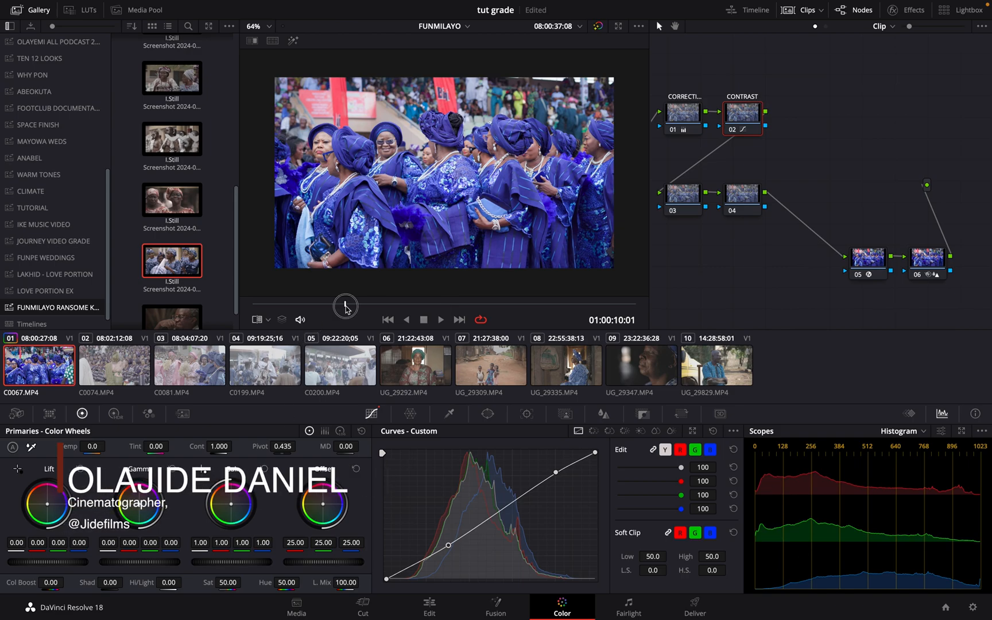
pyautogui.click(443, 303)
pyautogui.moveTo(443, 303); pyautogui.dragTo(461, 303)
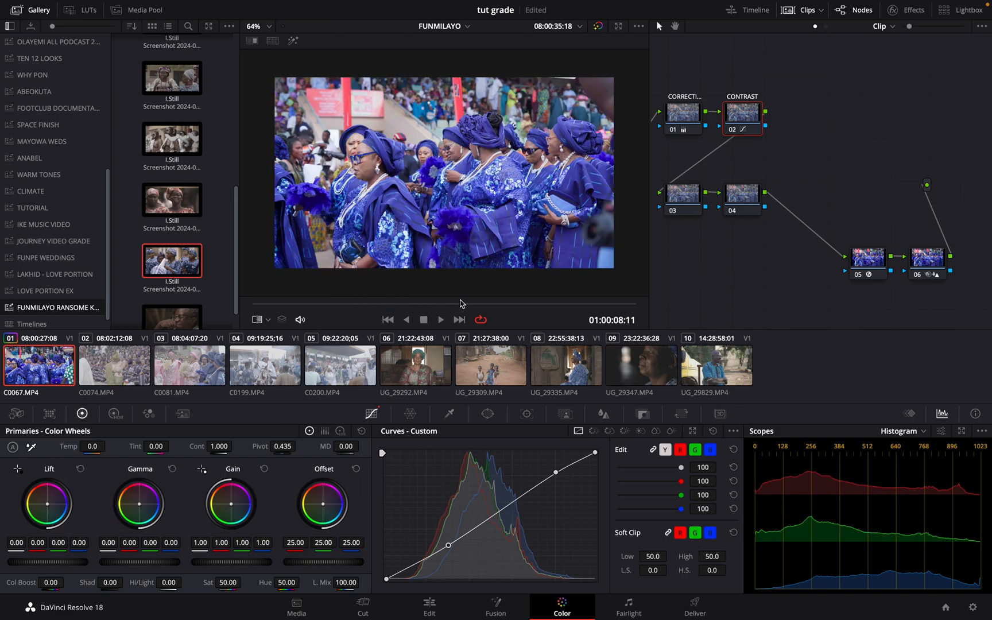
# On node 03 at frame 01:00:06:23, sample the face of the woman in glasses with the HSL qualifier and highlight the selection.
pyautogui.click(682, 201)
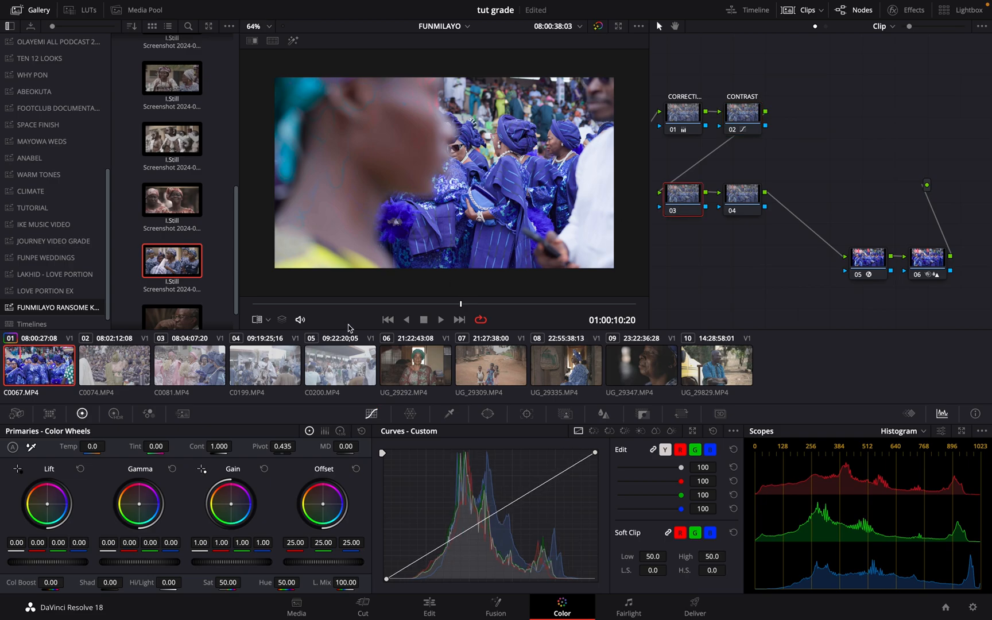
pyautogui.click(386, 304)
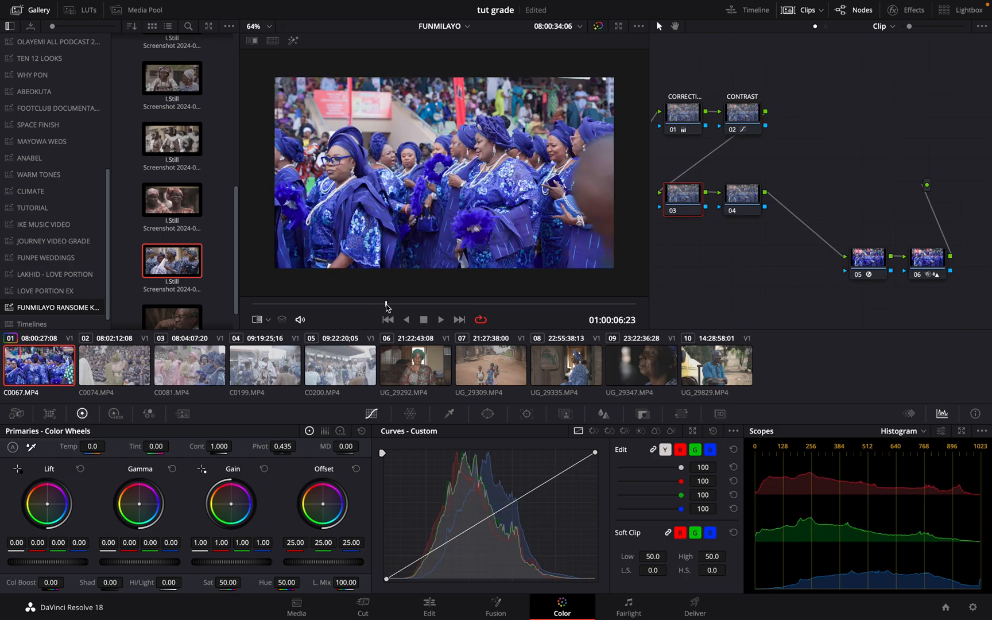
pyautogui.click(450, 414)
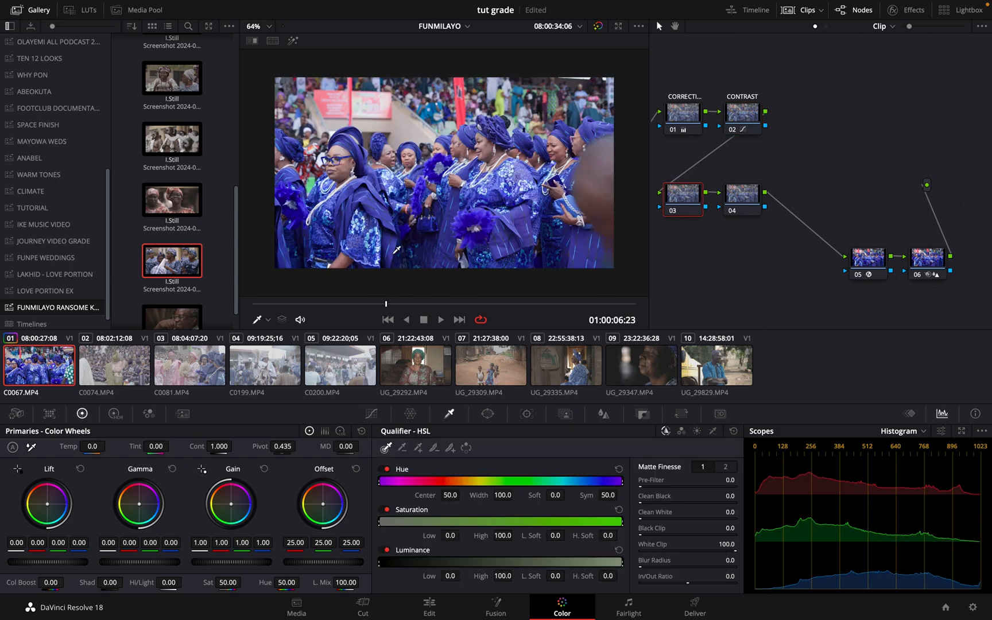
pyautogui.click(346, 165)
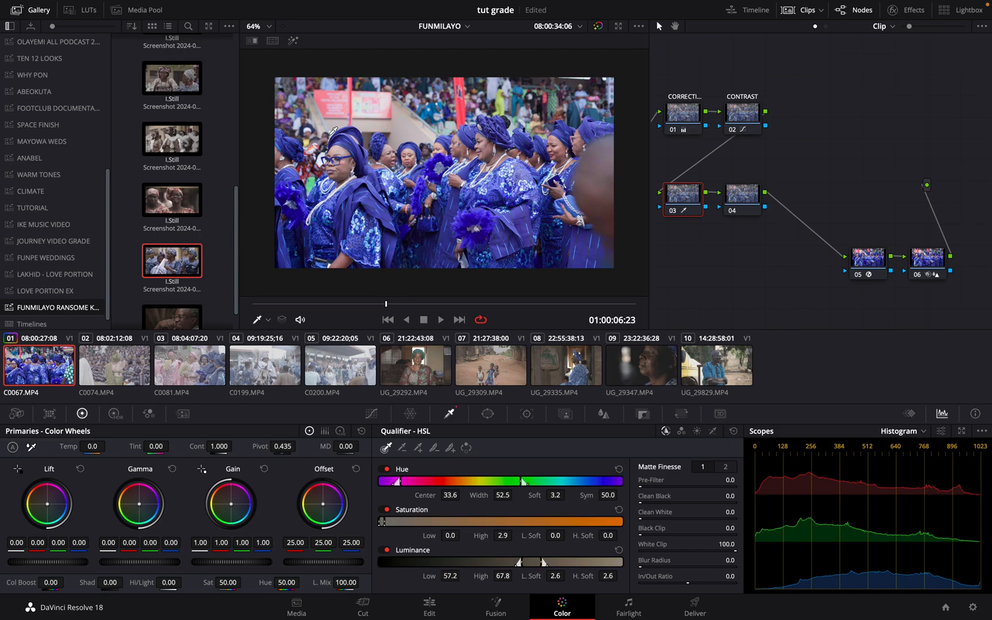
pyautogui.click(293, 40)
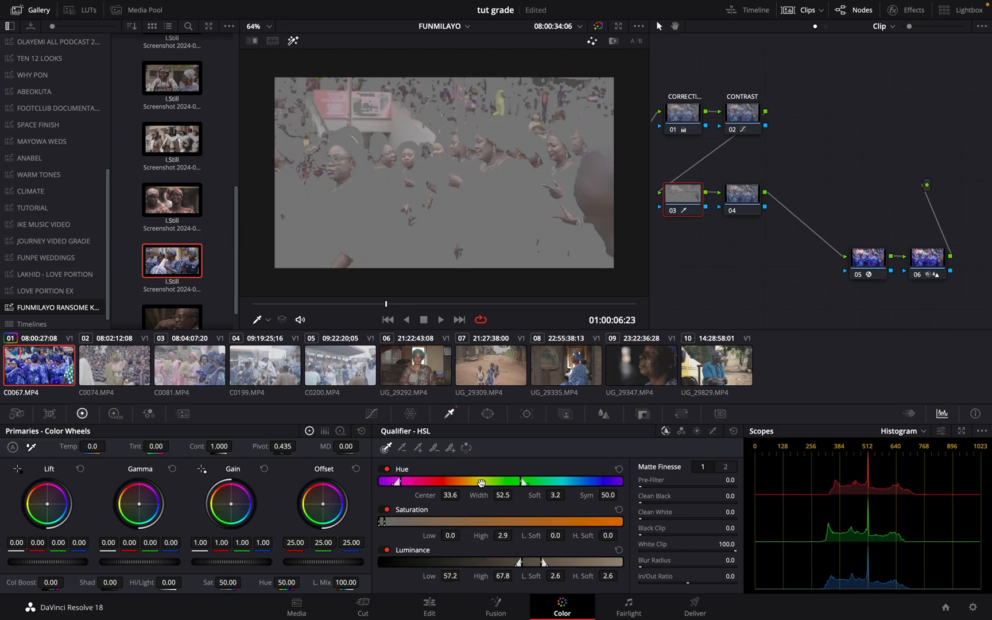
# Narrow the skin qualifier's hue width to 32.7 and lower its saturation high limit to 1.6.
pyautogui.moveTo(503, 495); pyautogui.dragTo(450, 511)
pyautogui.moveTo(366, 391); pyautogui.dragTo(395, 403)
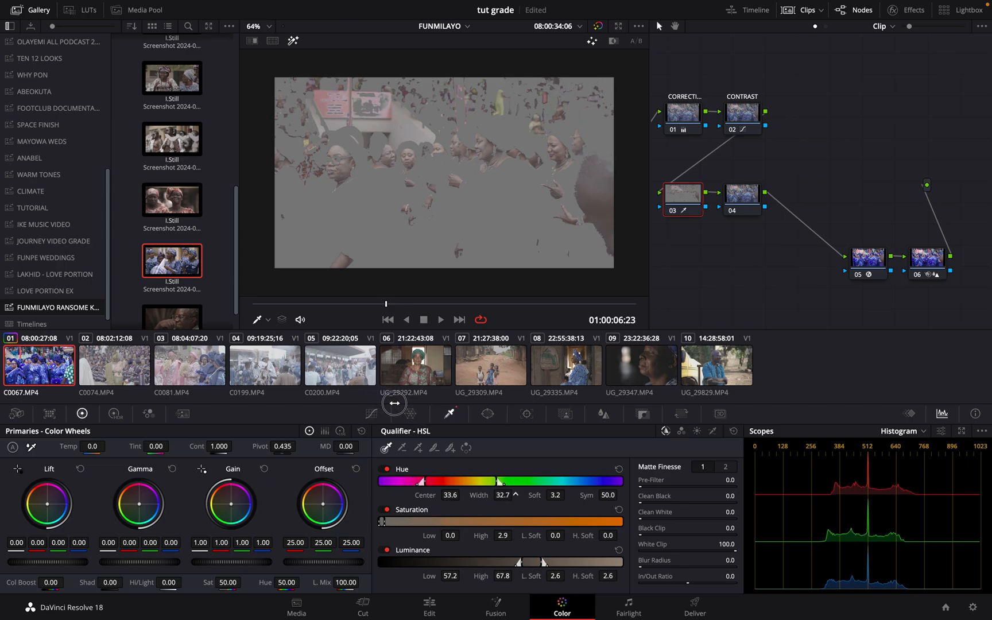
pyautogui.moveTo(505, 535); pyautogui.dragTo(502, 539)
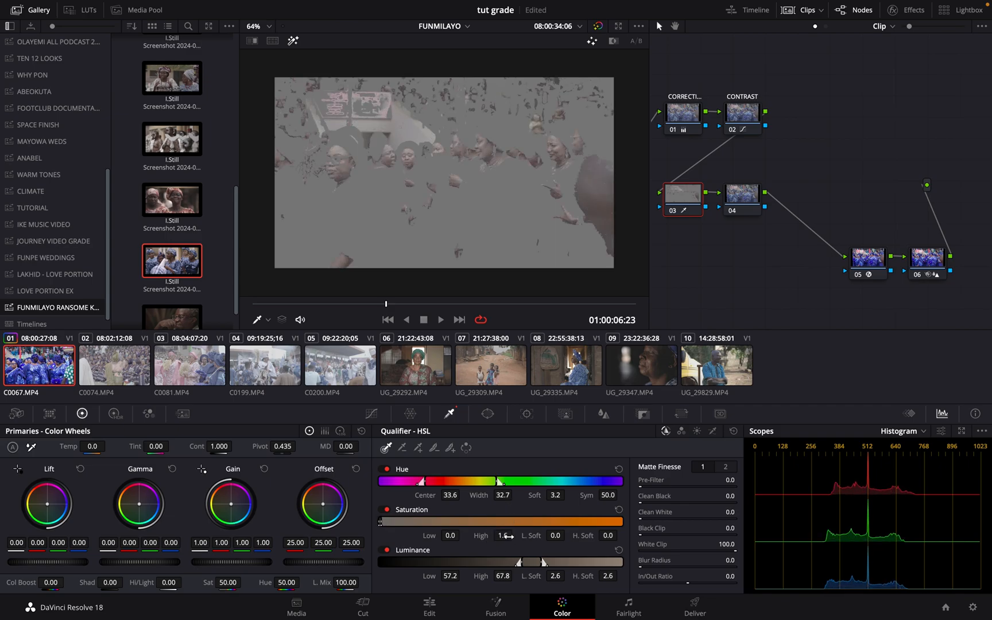
# Switch the scope to the vectorscope and make sure its skin tone indicator is shown.
pyautogui.click(916, 432)
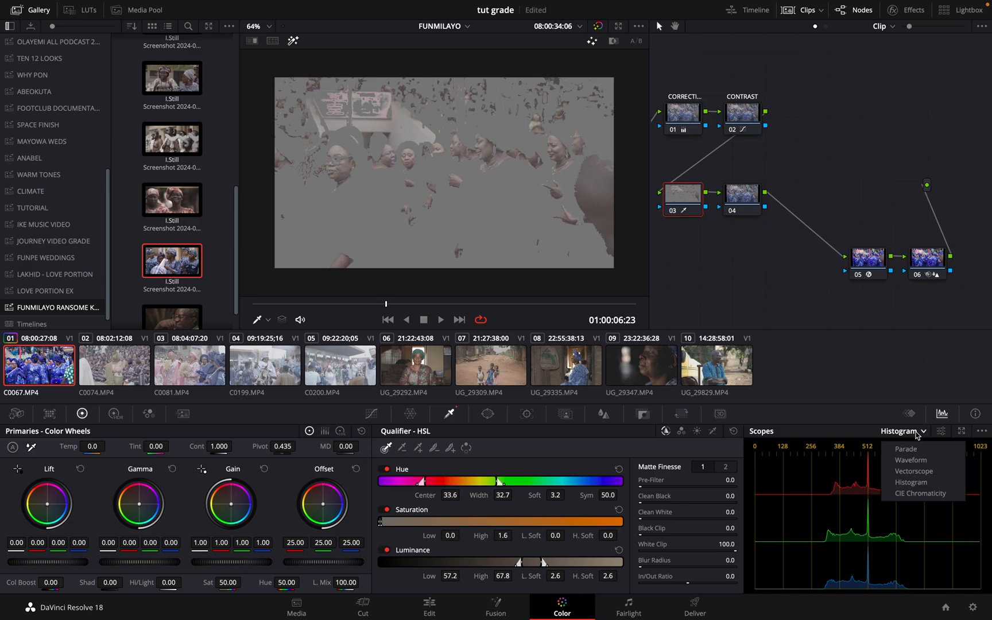
pyautogui.click(922, 481)
pyautogui.click(918, 471)
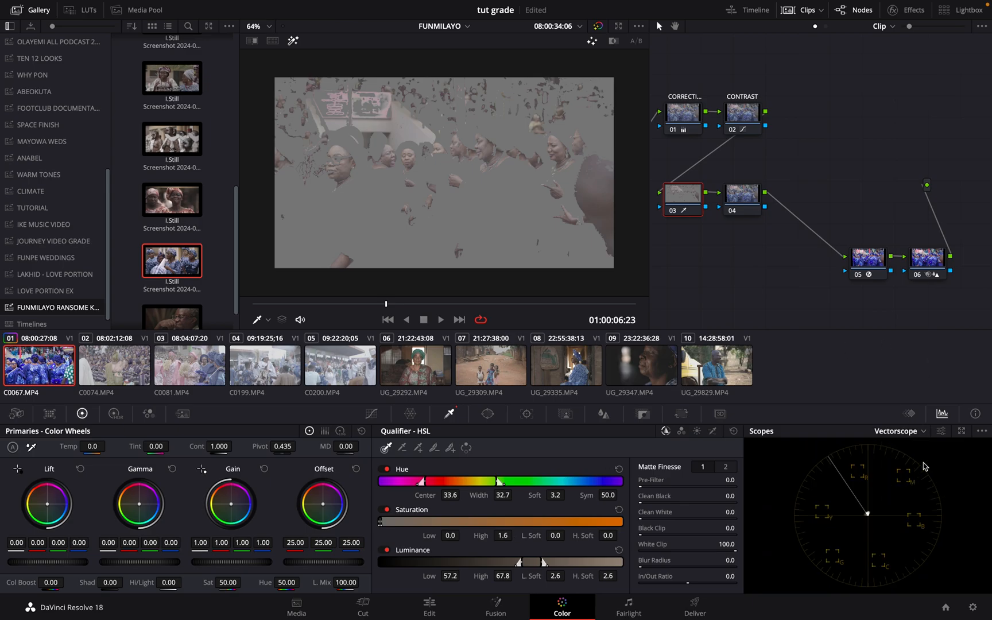
pyautogui.click(981, 432)
pyautogui.click(911, 541)
pyautogui.click(941, 432)
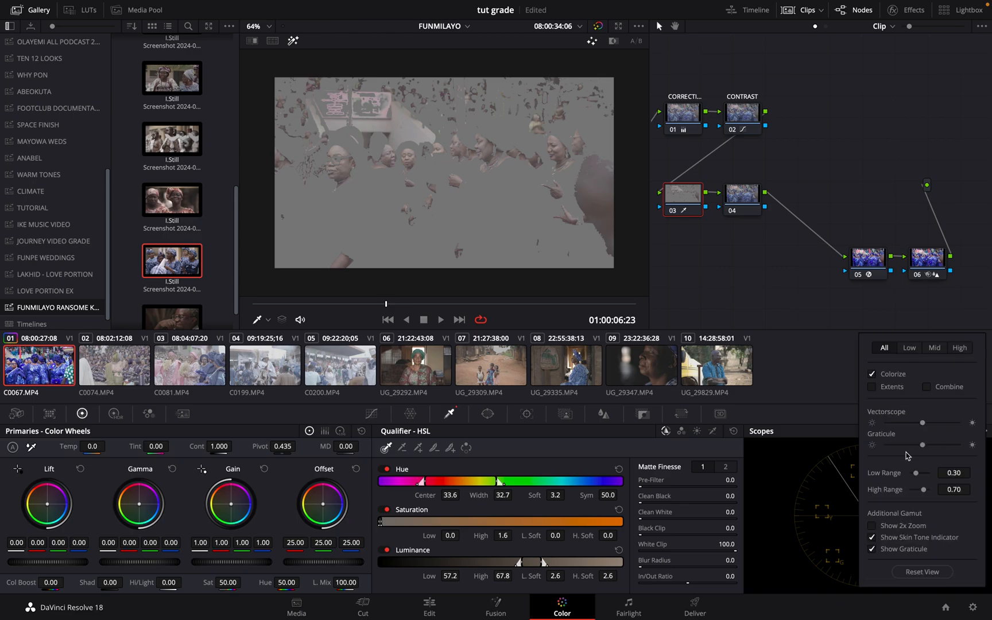
pyautogui.click(872, 538)
pyautogui.click(873, 538)
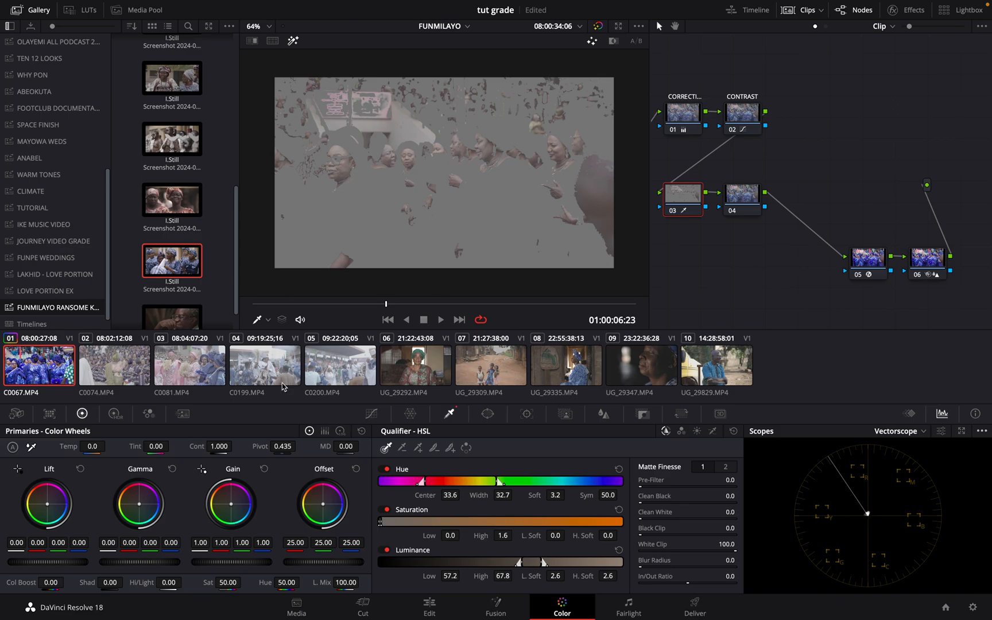
# Tighten the skin qualifier to hue width 17.7 and saturation high 1.7, check it against the normal image, and save the project.
pyautogui.moveTo(503, 495); pyautogui.dragTo(434, 525)
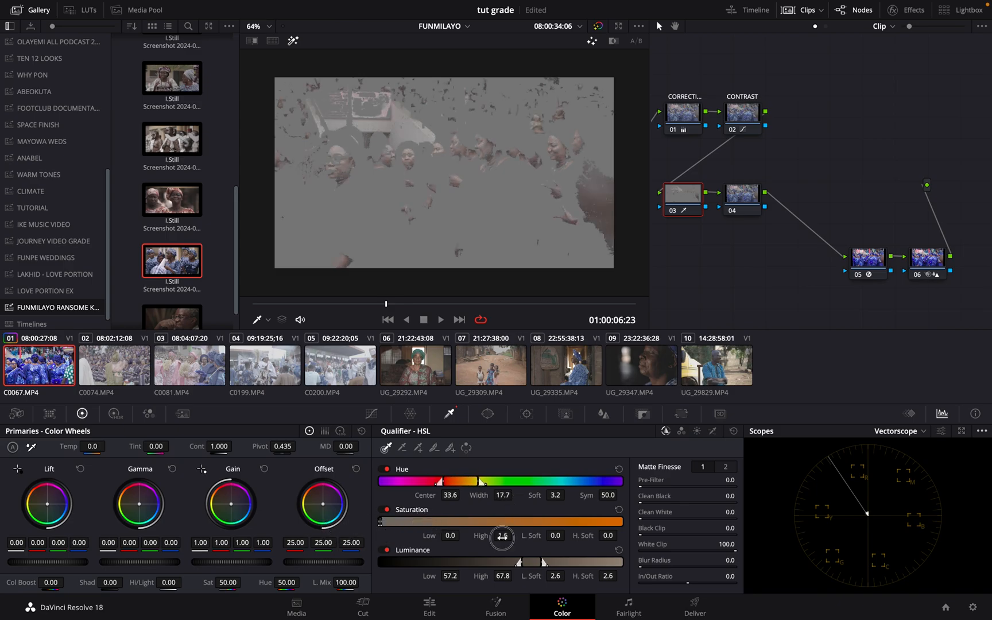
pyautogui.moveTo(499, 537); pyautogui.dragTo(503, 539)
pyautogui.click(292, 41)
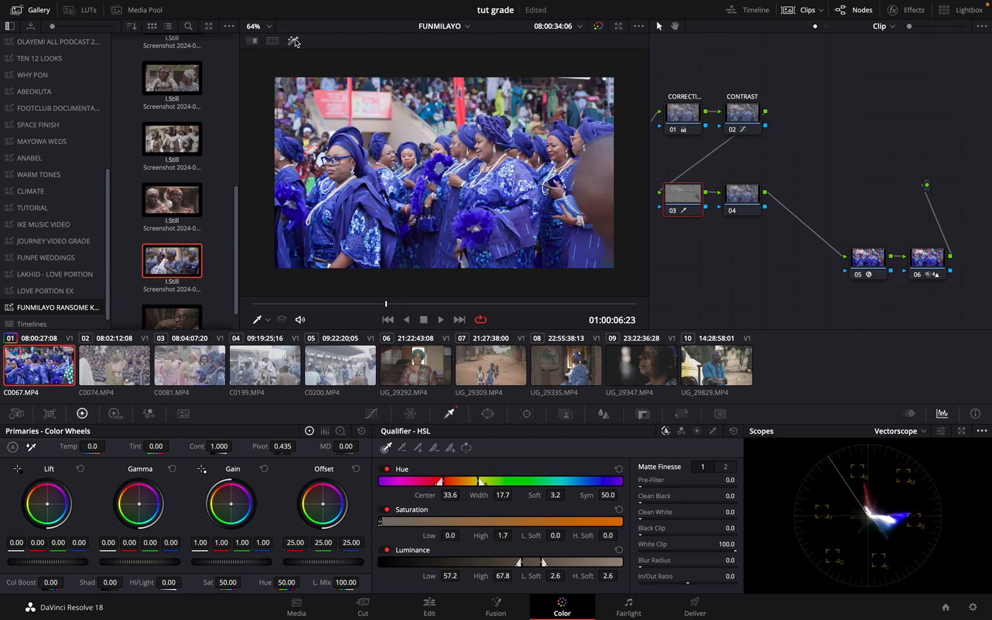
pyautogui.click(294, 42)
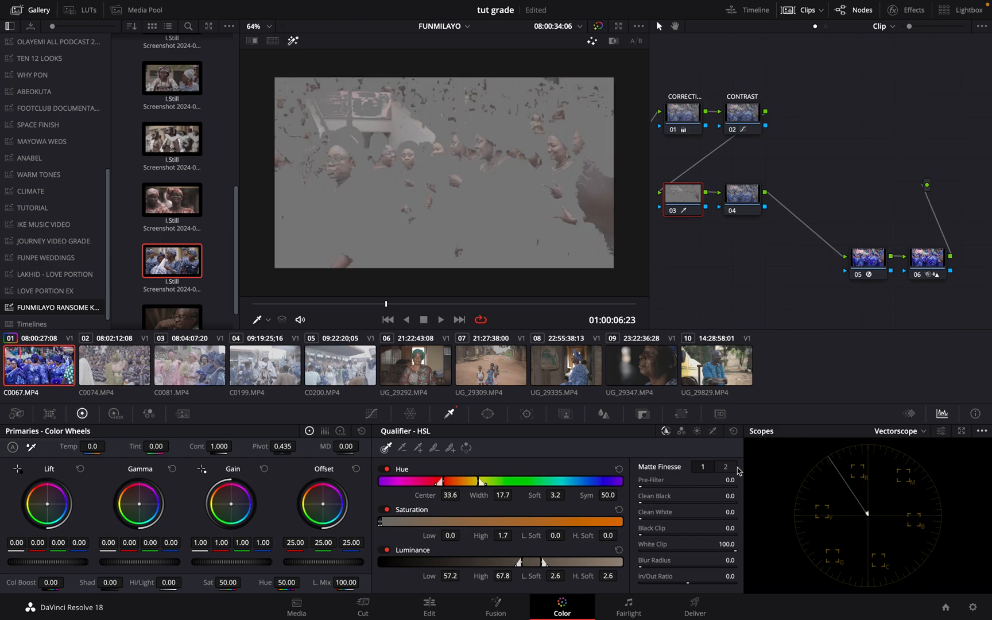
pyautogui.hotkey('ctrl', 's')
# Warm the qualified skin with the log Offset wheel to about 27.70, 24.65, 20.16 and turn off the selection highlight.
pyautogui.click(340, 430)
pyautogui.moveTo(328, 511); pyautogui.dragTo(281, 452)
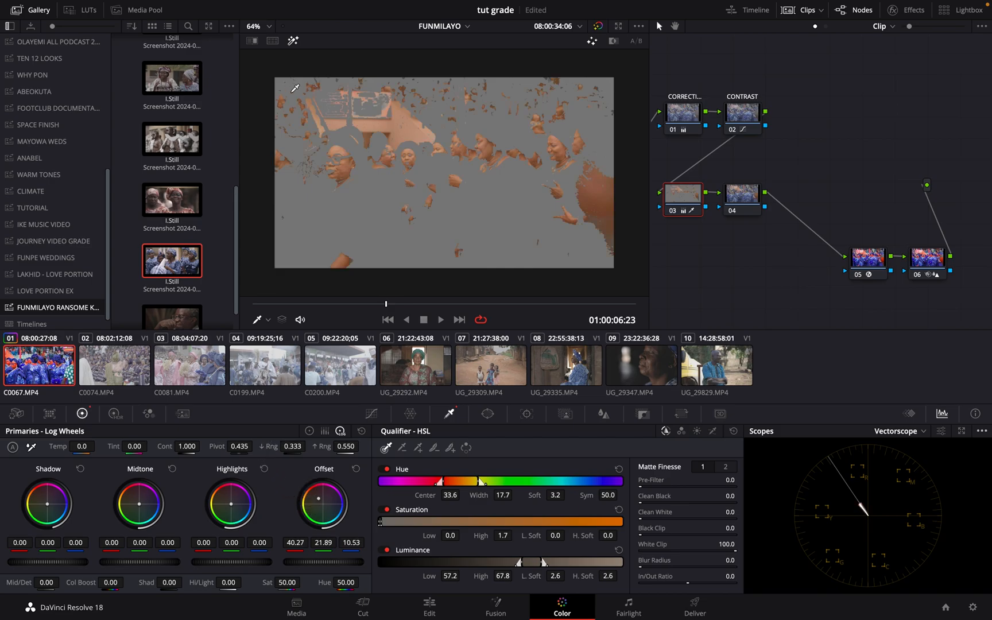
pyautogui.click(294, 41)
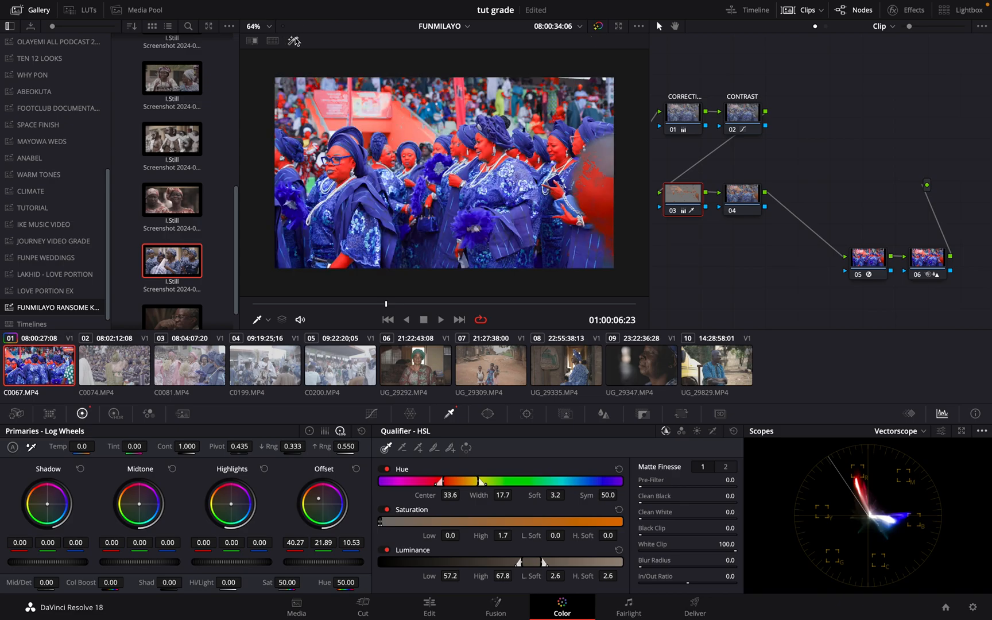
pyautogui.click(294, 40)
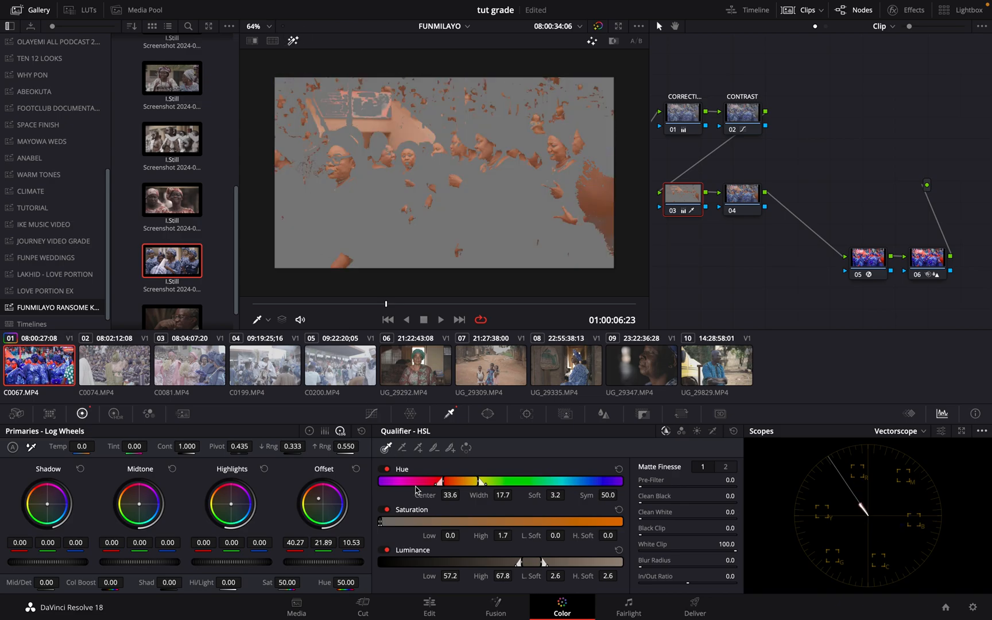
pyautogui.moveTo(320, 506); pyautogui.dragTo(352, 552)
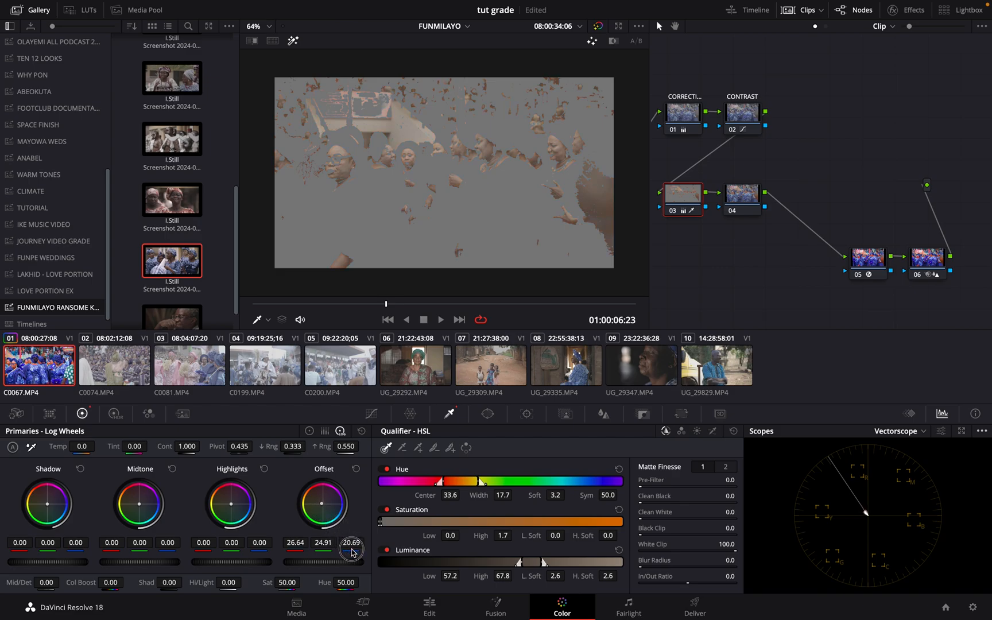
pyautogui.moveTo(352, 552); pyautogui.dragTo(350, 549)
pyautogui.moveTo(350, 549); pyautogui.dragTo(349, 548)
pyautogui.hotkey('shift', 'h')
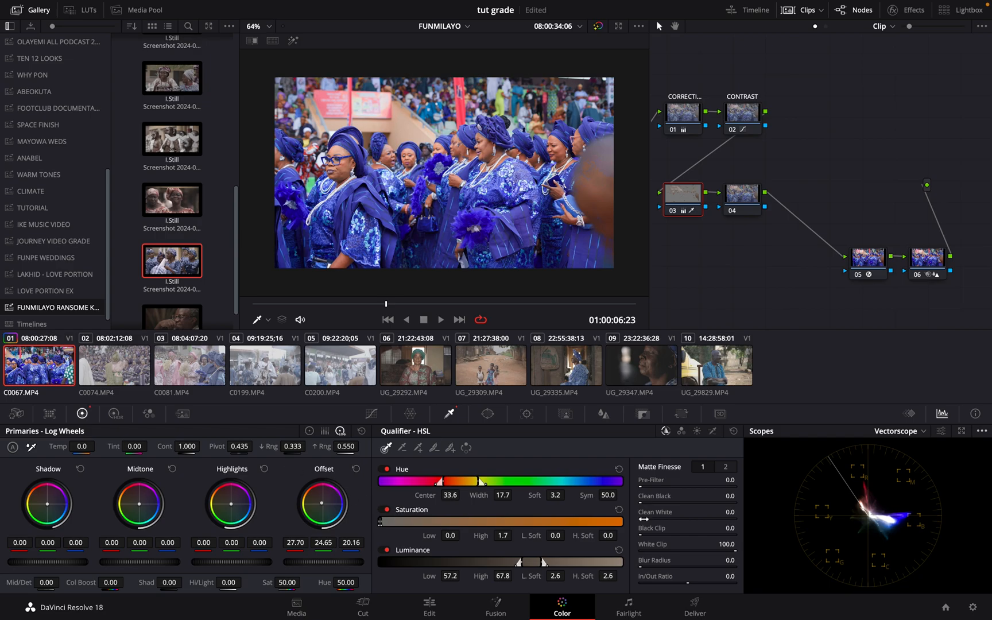
# Set the skin matte's Denoise to 9.2 and compare node 03 on and off, including a full-screen check.
pyautogui.click(726, 467)
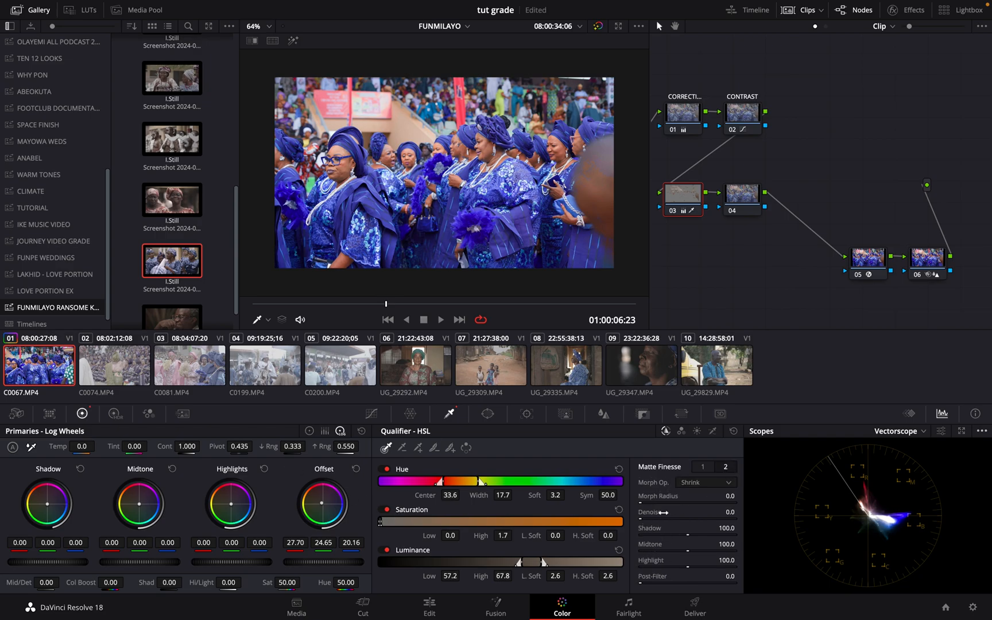
pyautogui.moveTo(646, 519)
pyautogui.mouseDown()
pyautogui.moveTo(698, 528)
pyautogui.moveTo(645, 519)
pyautogui.mouseUp()
pyautogui.click(676, 214)
pyautogui.click(675, 214)
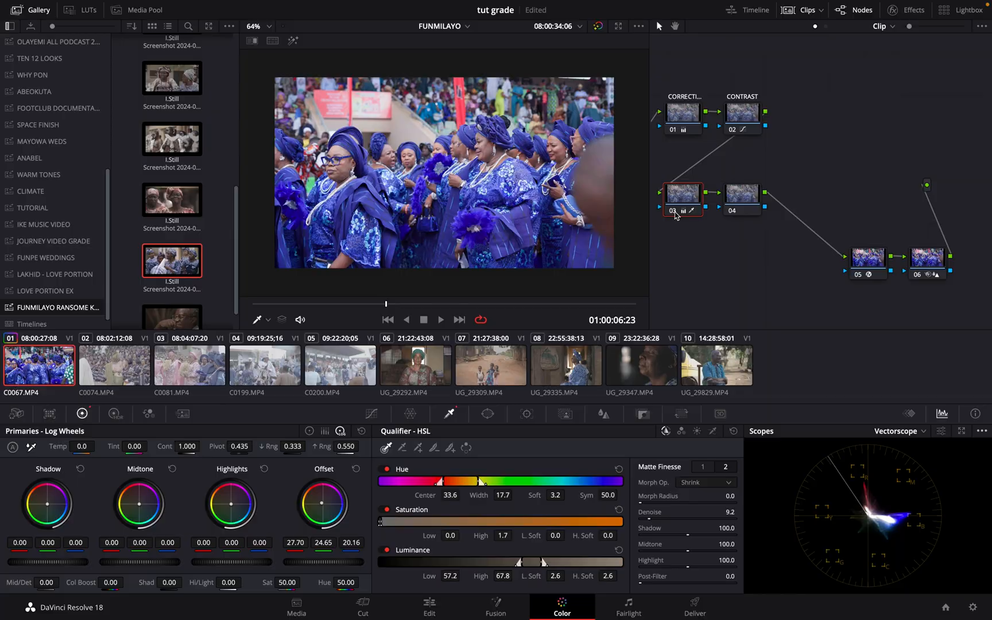
pyautogui.hotkey('ctrl', 'f')
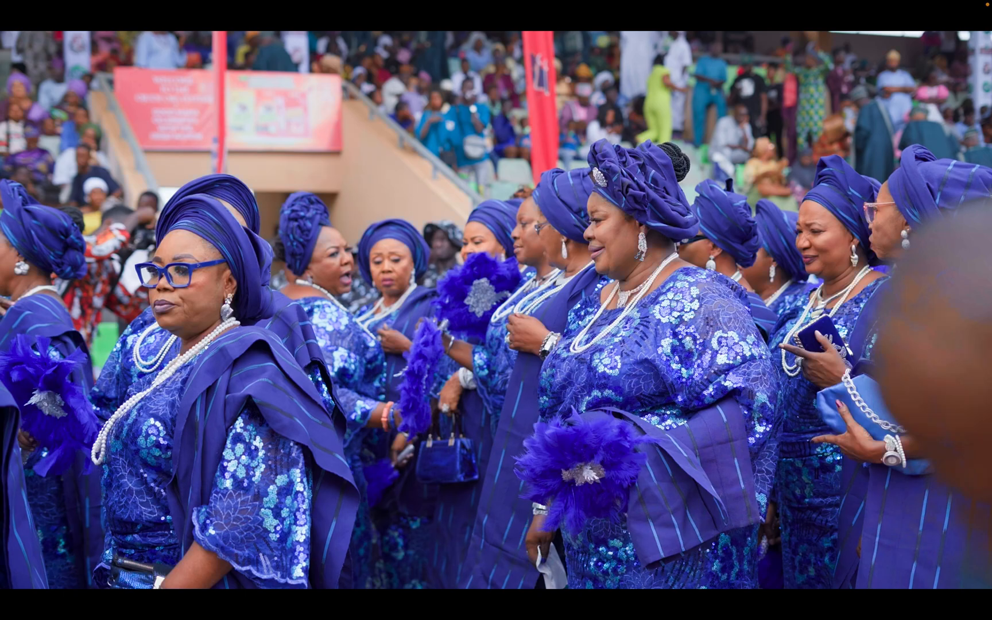
pyautogui.hotkey('ctrl', 'f')
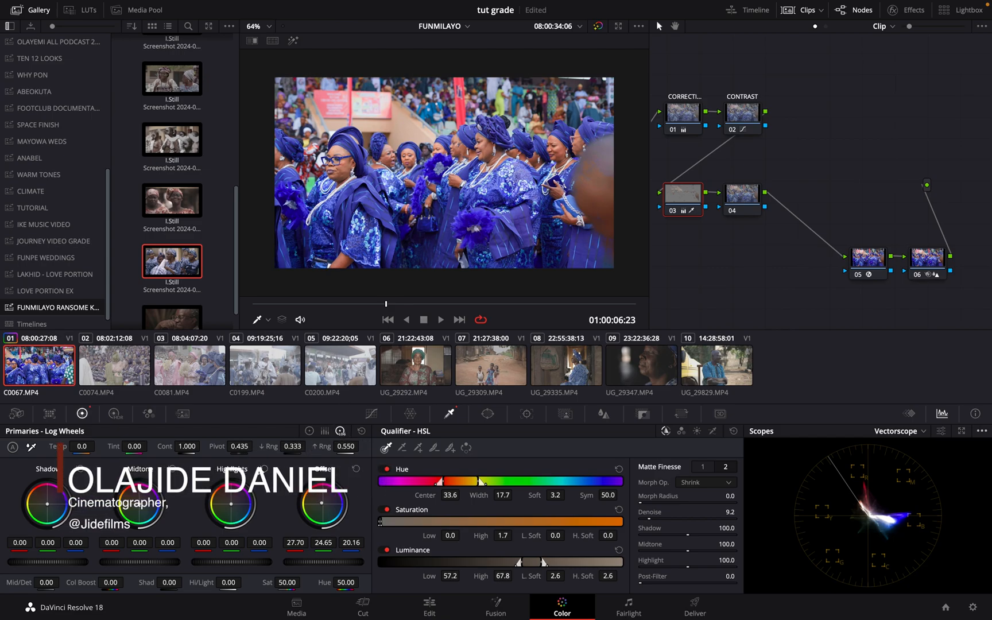
# Push node 03's log midtones toward orange to 0.16, -0.03, -0.16 and nudge the highlights and shadows very slightly.
pyautogui.moveTo(144, 509); pyautogui.dragTo(138, 502)
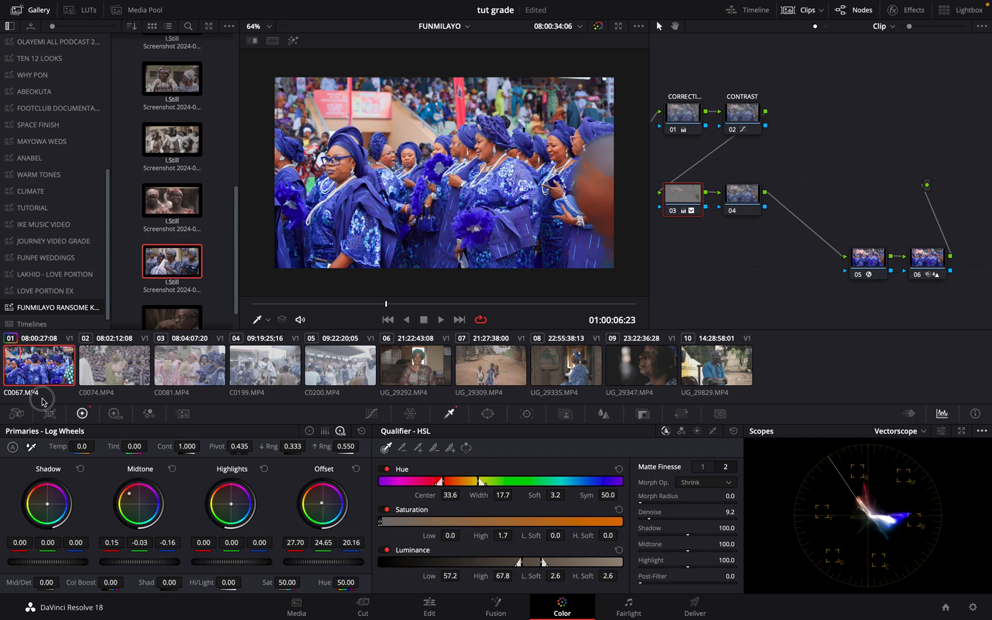
pyautogui.moveTo(130, 493); pyautogui.dragTo(129, 495)
pyautogui.moveTo(232, 507); pyautogui.dragTo(234, 508)
pyautogui.moveTo(49, 507); pyautogui.dragTo(48, 506)
# Enlarge the viewer by hiding the gallery, and set node 03's log low range to 0.191 and high range to 0.418.
pyautogui.hotkey('alt', 'f')
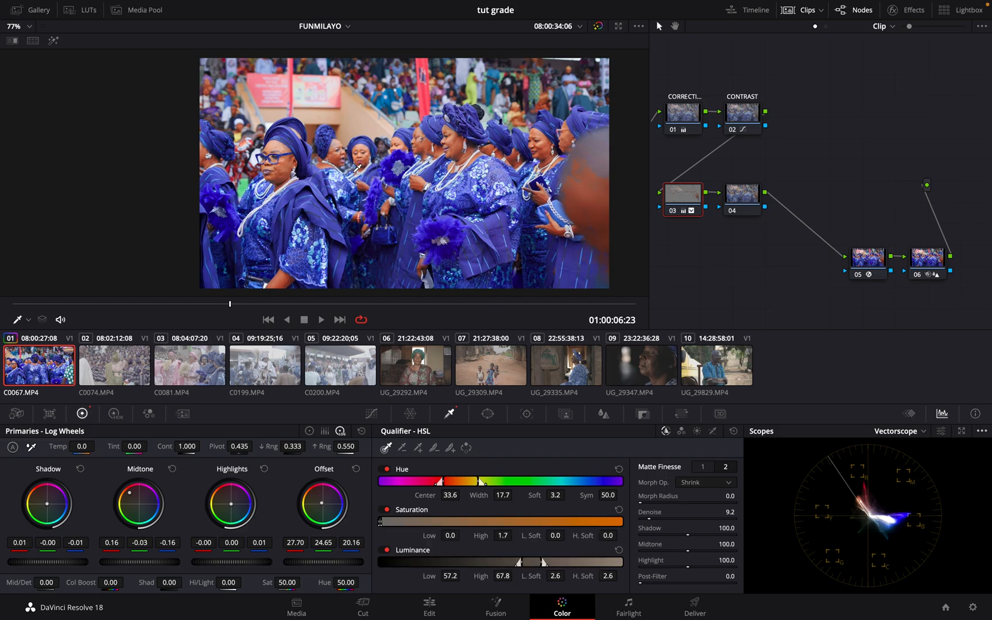
pyautogui.scroll(-1, 379, 194)
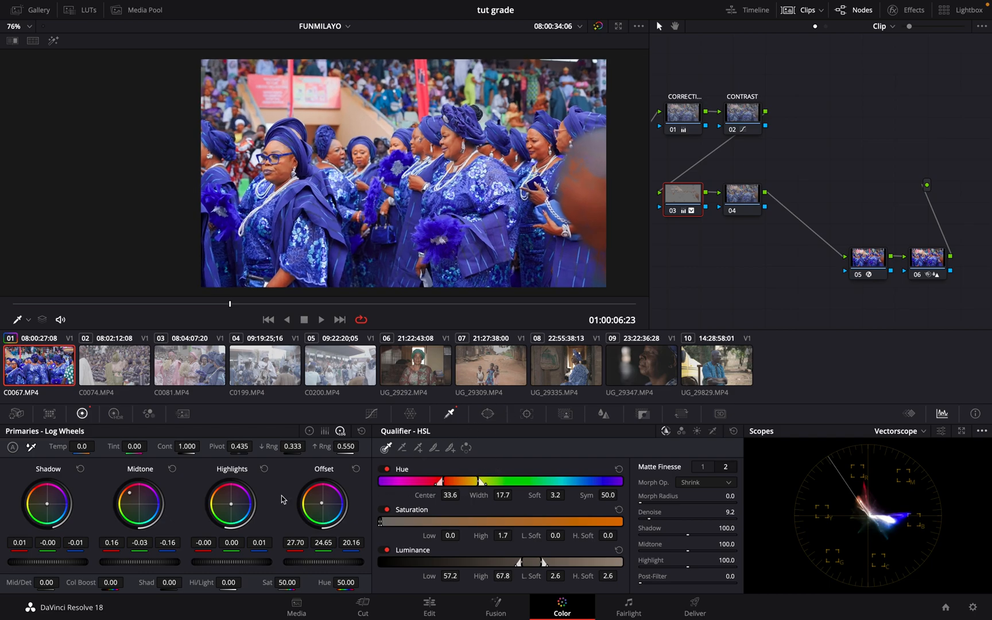
pyautogui.moveTo(288, 450); pyautogui.dragTo(259, 461)
pyautogui.moveTo(347, 449); pyautogui.dragTo(311, 450)
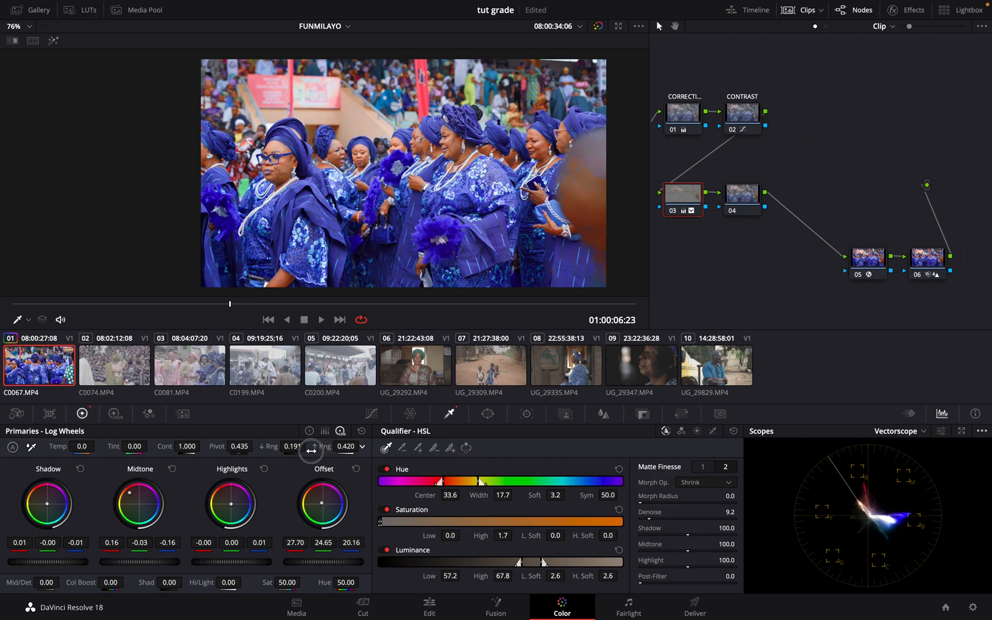
pyautogui.moveTo(312, 450); pyautogui.dragTo(309, 450)
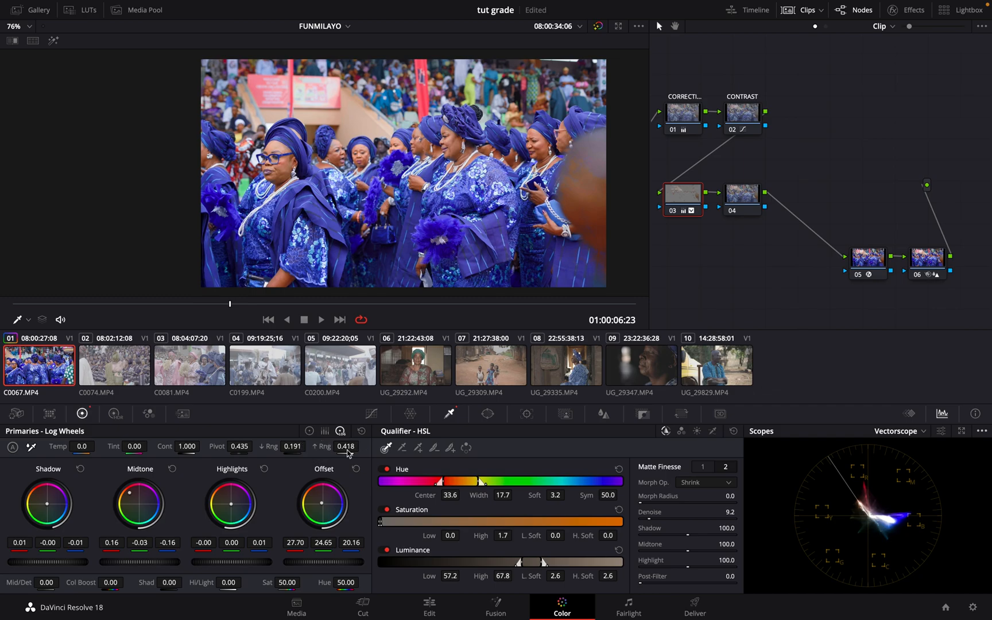
# Compare the image with node 03 off and on, and reduce that node's saturation.
pyautogui.click(674, 212)
pyautogui.click(674, 212)
pyautogui.moveTo(286, 583); pyautogui.dragTo(253, 588)
# Lower the white endpoint of the CONTRAST node's custom curve slightly.
pyautogui.click(688, 107)
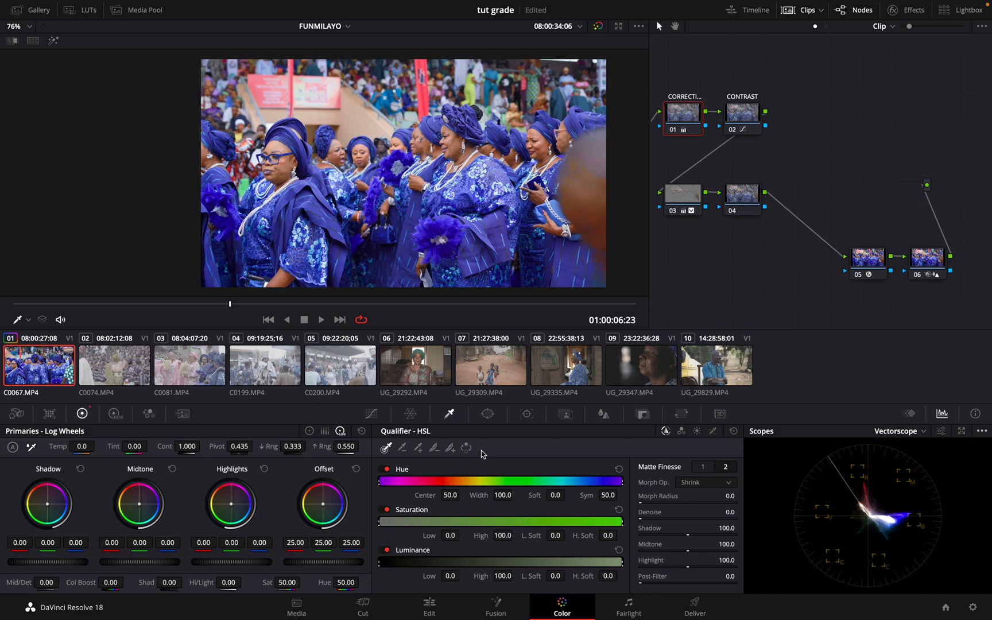
pyautogui.click(734, 130)
pyautogui.click(372, 414)
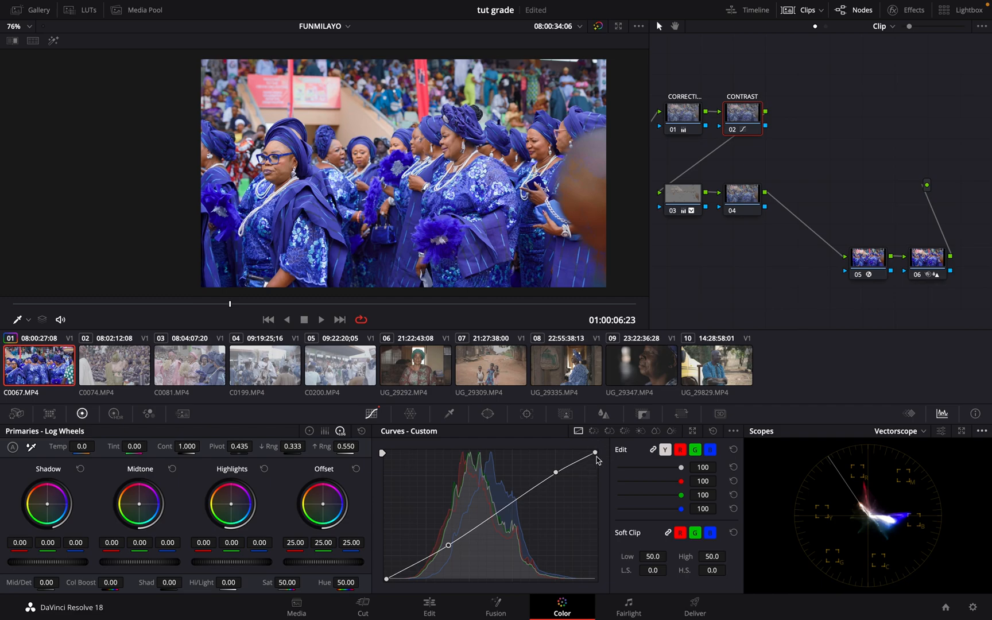
pyautogui.moveTo(596, 455); pyautogui.dragTo(597, 461)
# On node 04, sample the blue outfits with the HSL qualifier and highlight the selection.
pyautogui.click(742, 195)
pyautogui.click(609, 430)
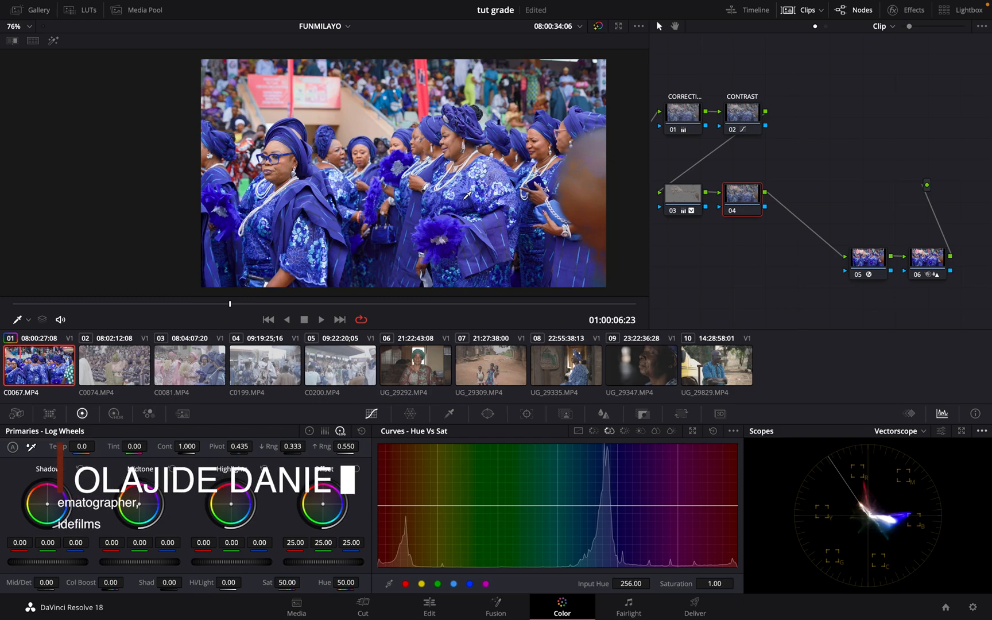
pyautogui.click(449, 413)
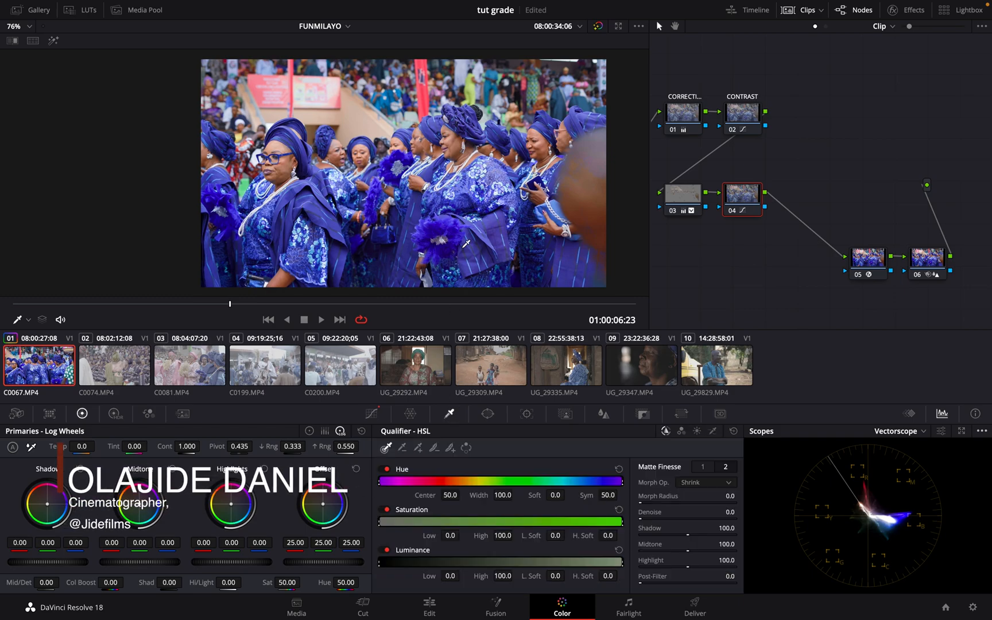
pyautogui.click(449, 191)
pyautogui.click(53, 44)
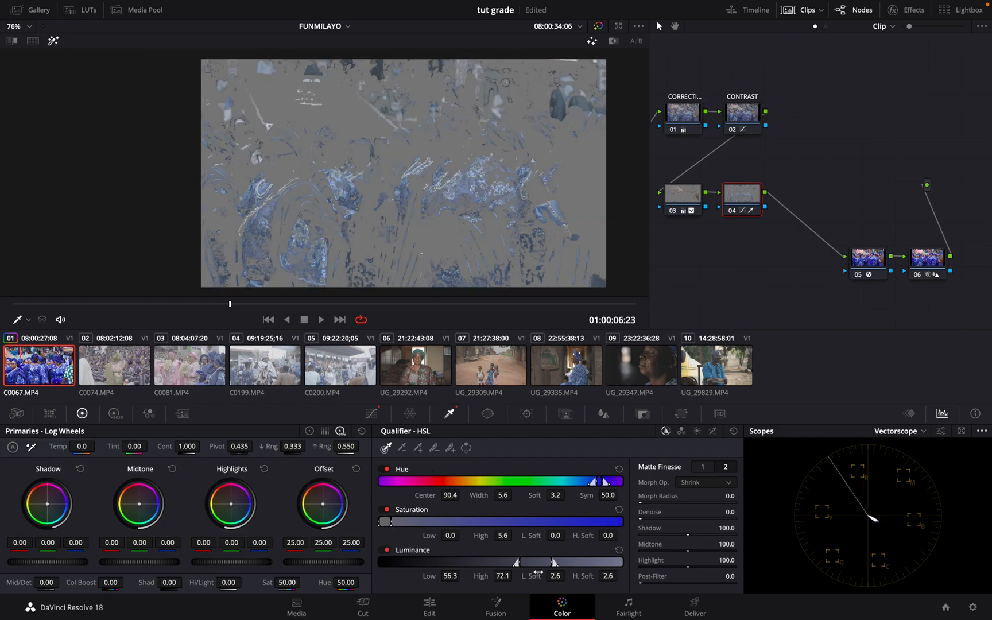
# Resample a wider range of the blue fabric on node 04 and set the matte's Denoise to 8.0.
pyautogui.moveTo(503, 536)
pyautogui.mouseDown()
pyautogui.moveTo(485, 536)
pyautogui.moveTo(505, 538)
pyautogui.mouseUp()
pyautogui.moveTo(291, 216); pyautogui.dragTo(303, 232)
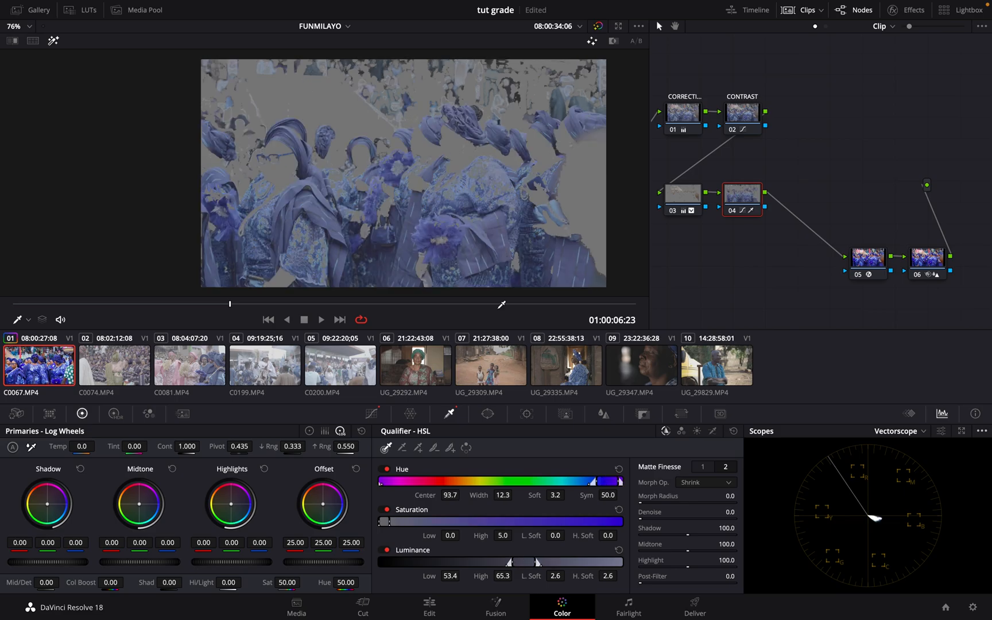
pyautogui.moveTo(644, 517); pyautogui.dragTo(687, 520)
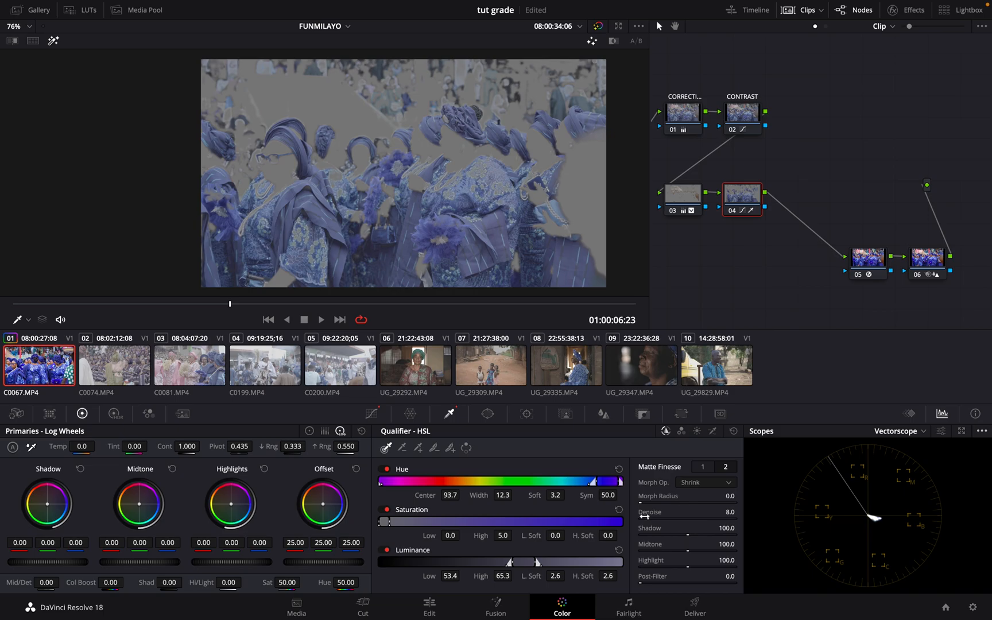
# On node 04's Hue vs Sat curve, pull down the blue peak between two outer anchor points and remove the inner anchors.
pyautogui.click(370, 412)
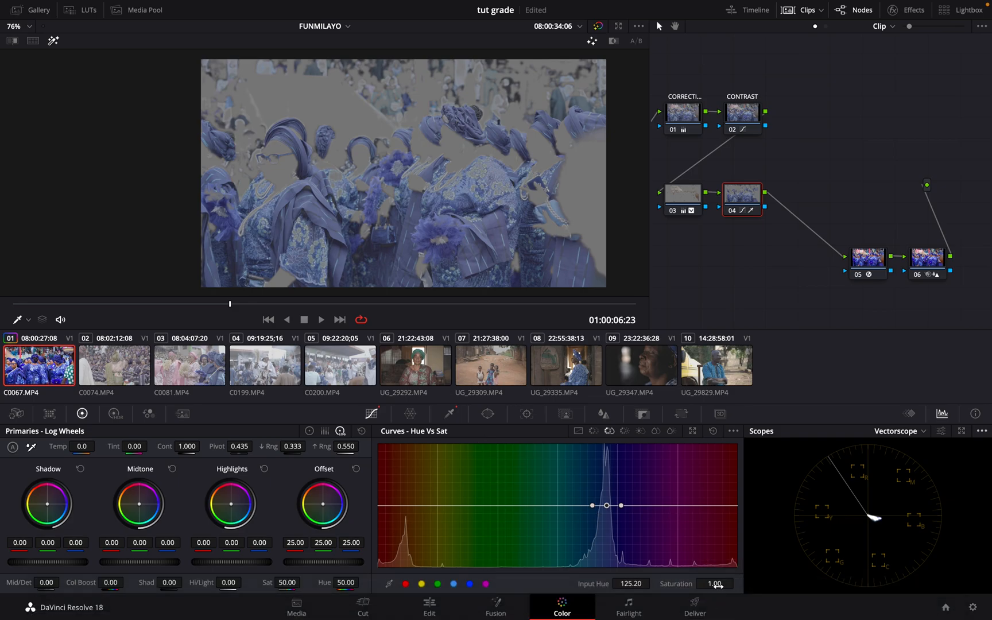
pyautogui.click(577, 505)
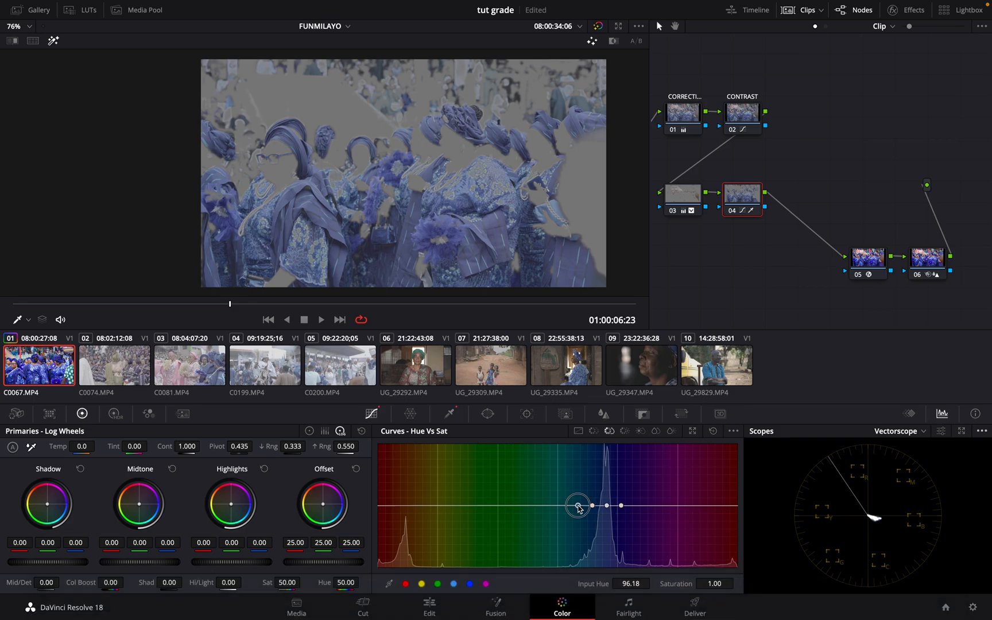
pyautogui.click(629, 506)
pyautogui.moveTo(607, 505); pyautogui.dragTo(610, 529)
pyautogui.click(593, 506)
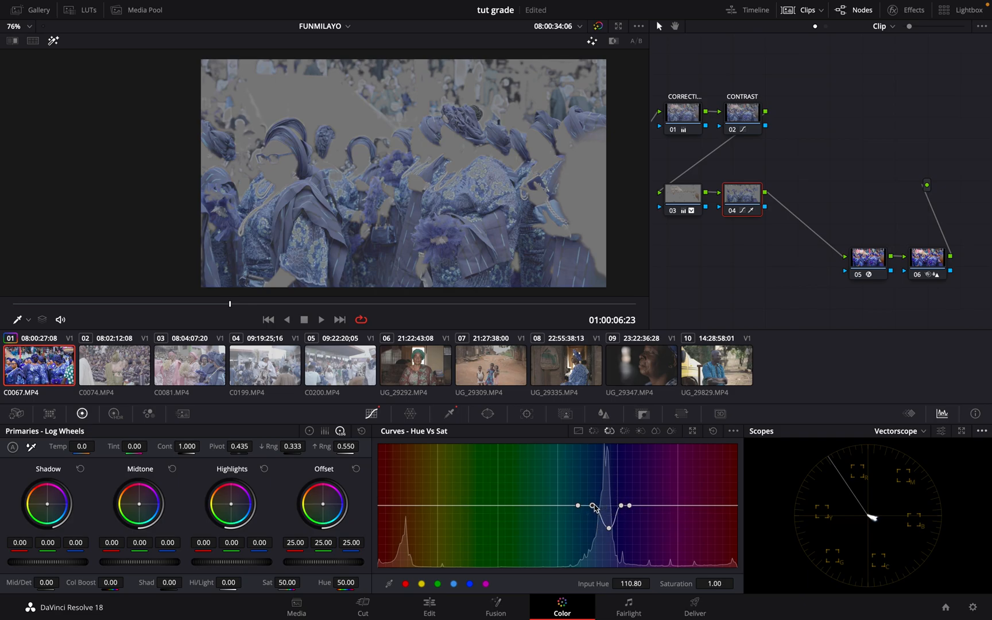
pyautogui.rightClick(594, 506)
pyautogui.rightClick(622, 507)
# Turn off the highlight, wipe against the reference still, and widen the blue dip towards cyan, setting its cyan-side point to 0.60 saturation.
pyautogui.hotkey('shift', 'h')
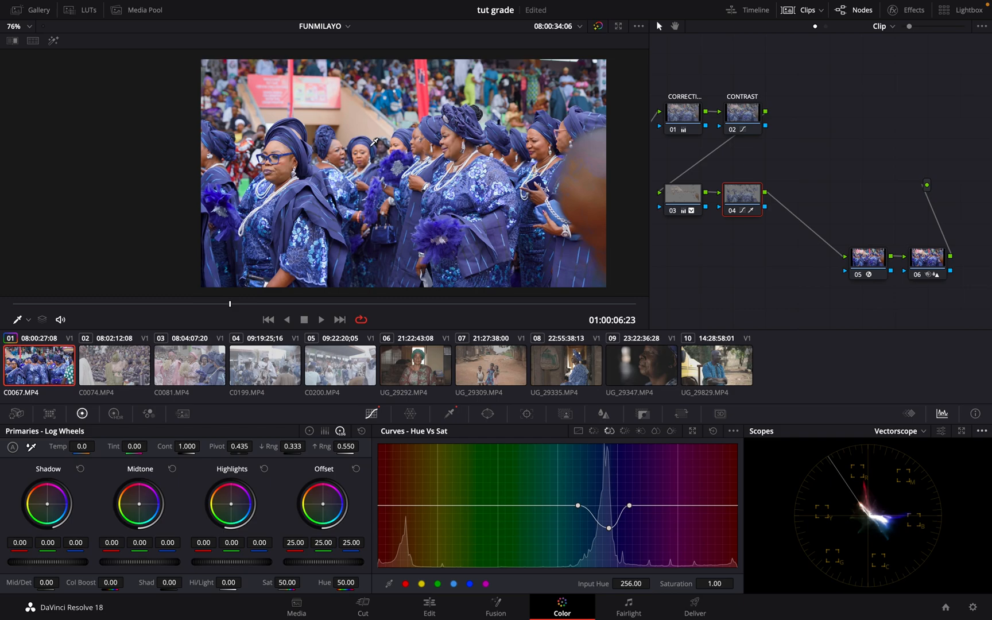
pyautogui.hotkey('ctrl', 'w')
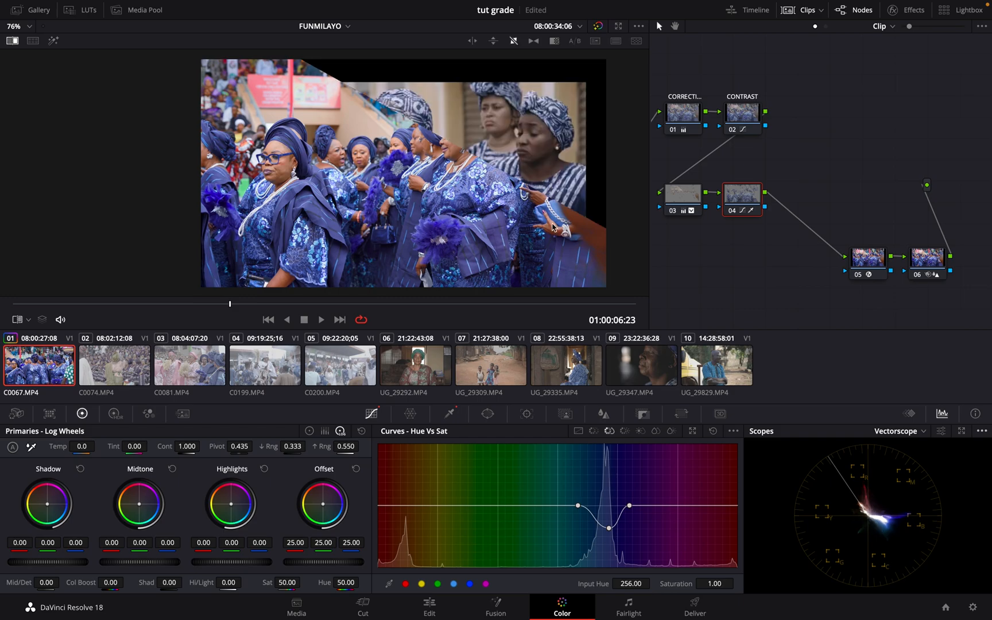
pyautogui.moveTo(712, 583); pyautogui.dragTo(631, 594)
pyautogui.moveTo(610, 531)
pyautogui.mouseDown()
pyautogui.moveTo(602, 526)
pyautogui.moveTo(609, 533)
pyautogui.mouseUp()
pyautogui.click(559, 506)
pyautogui.moveTo(580, 507); pyautogui.dragTo(576, 528)
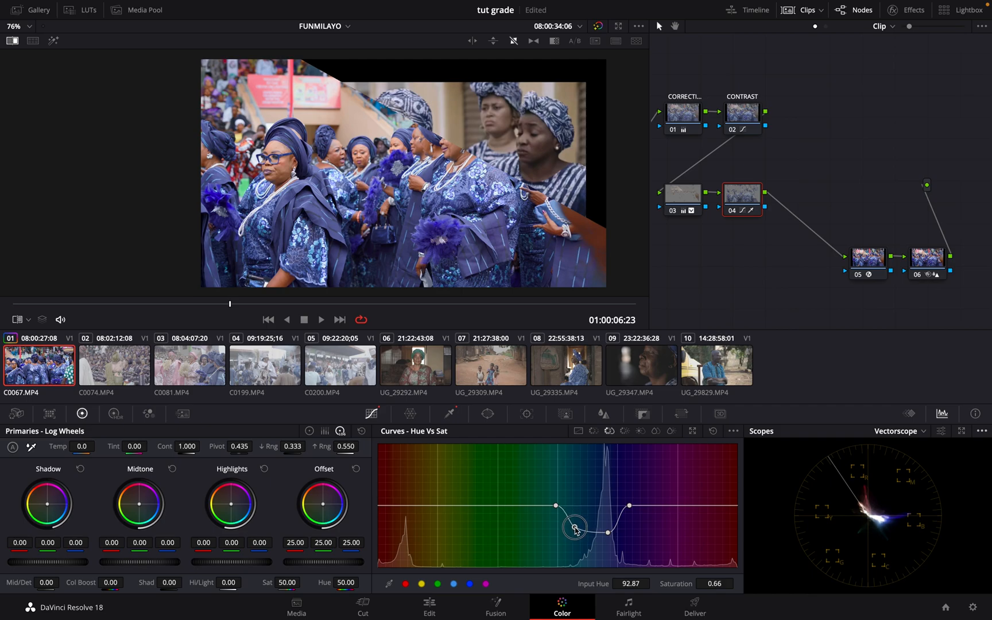
pyautogui.moveTo(575, 528); pyautogui.dragTo(576, 533)
# Give node 04 a label beginning with "CALMING C".
pyautogui.rightClick(739, 194)
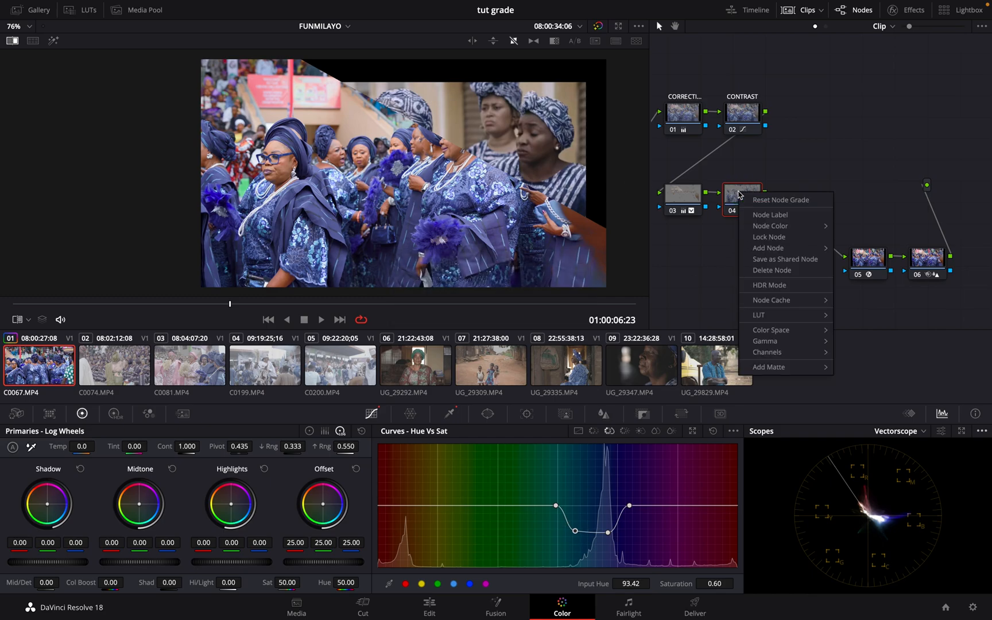
pyautogui.click(797, 217)
pyautogui.press('capslock')
pyautogui.write('CALMING C')
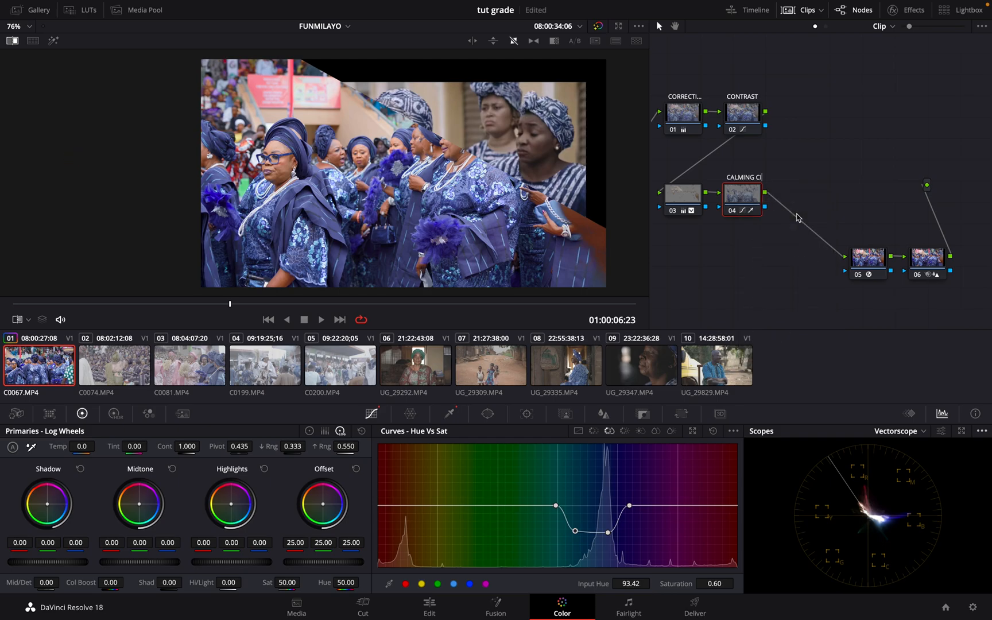
pyautogui.press('capslock')
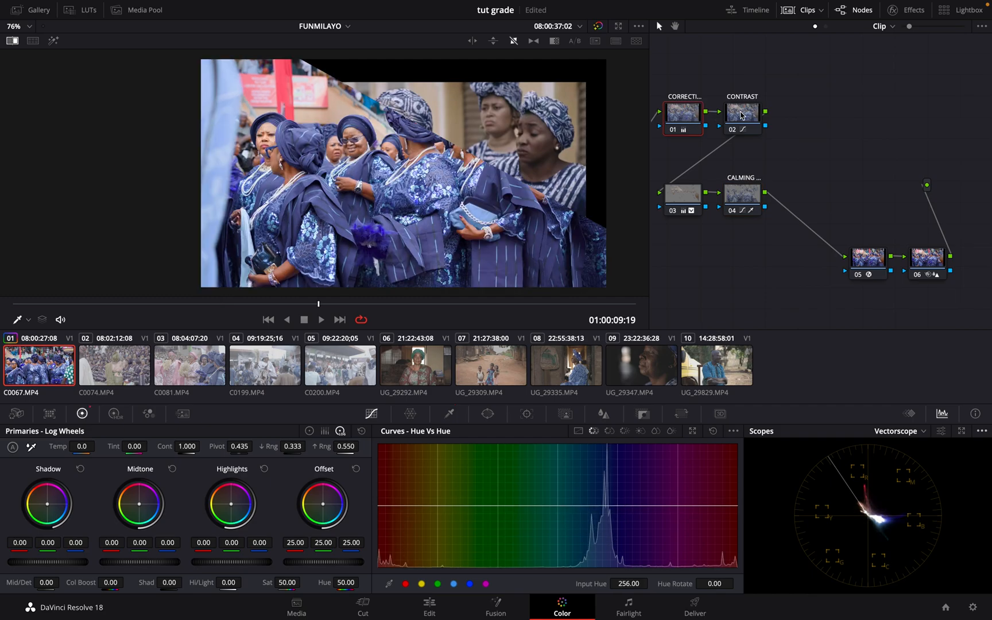
# Add a serial node after the CONTRAST node and label it "TIN-SAT".
pyautogui.click(744, 115)
pyautogui.hotkey('alt', 's')
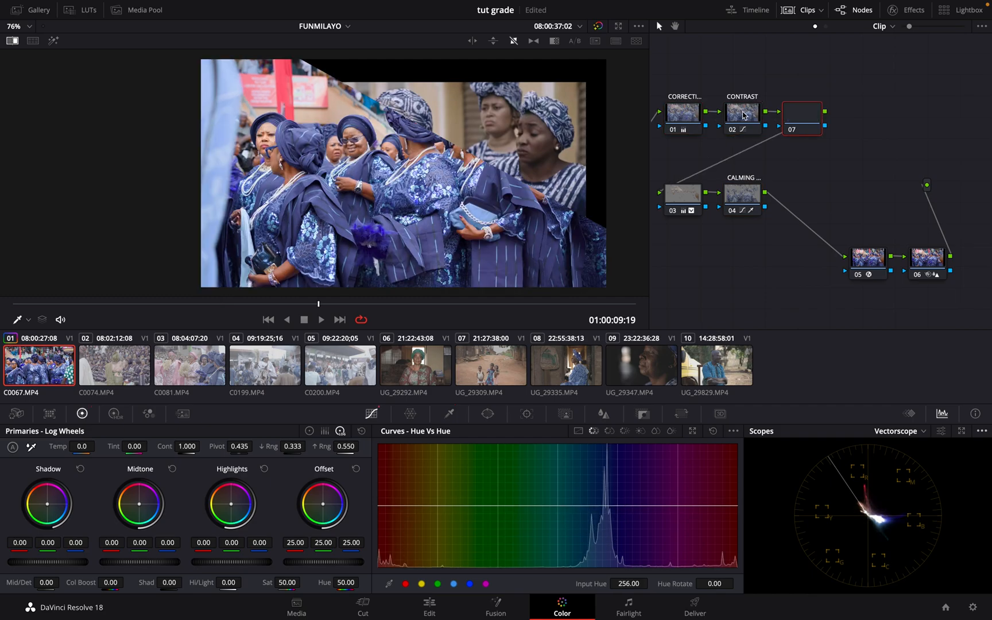
pyautogui.rightClick(804, 118)
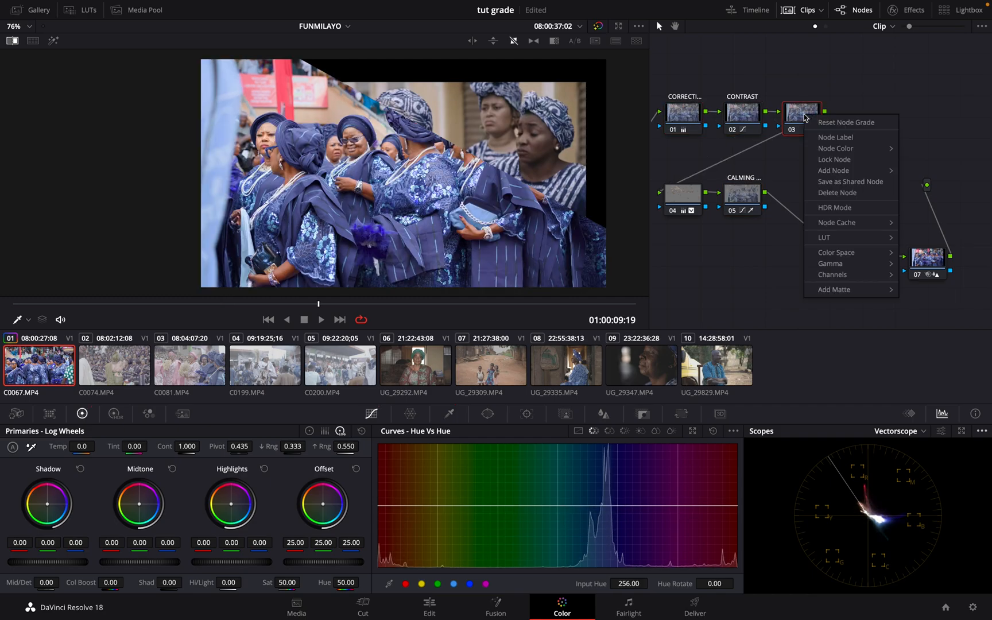
pyautogui.click(846, 137)
pyautogui.write('TIN')
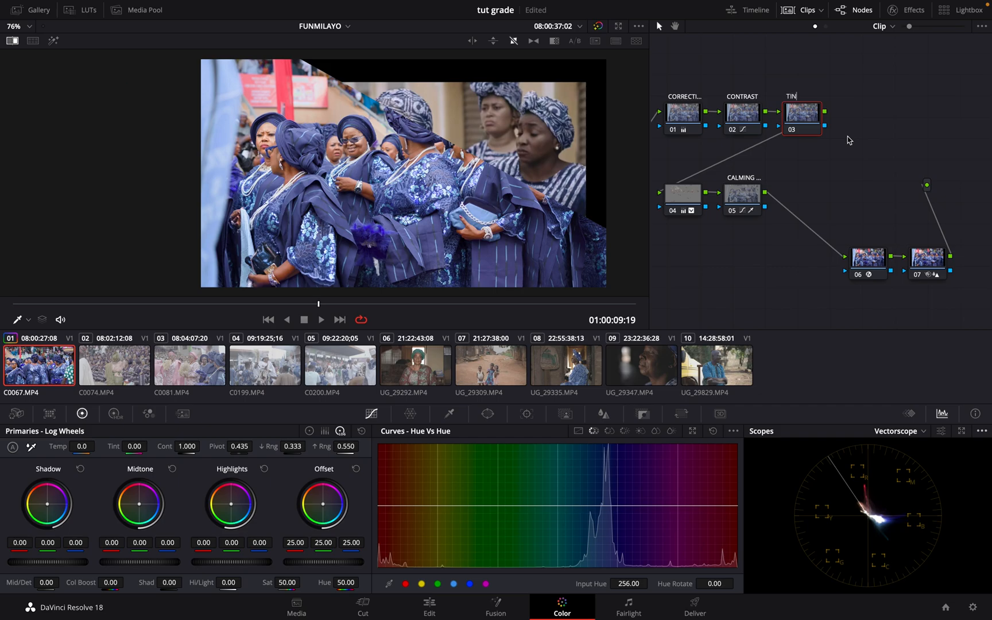
pyautogui.write('-SAT')
pyautogui.press('Return')
# Hide the reference wipe and set the TIN-SAT node's saturation to 41.20.
pyautogui.click(12, 41)
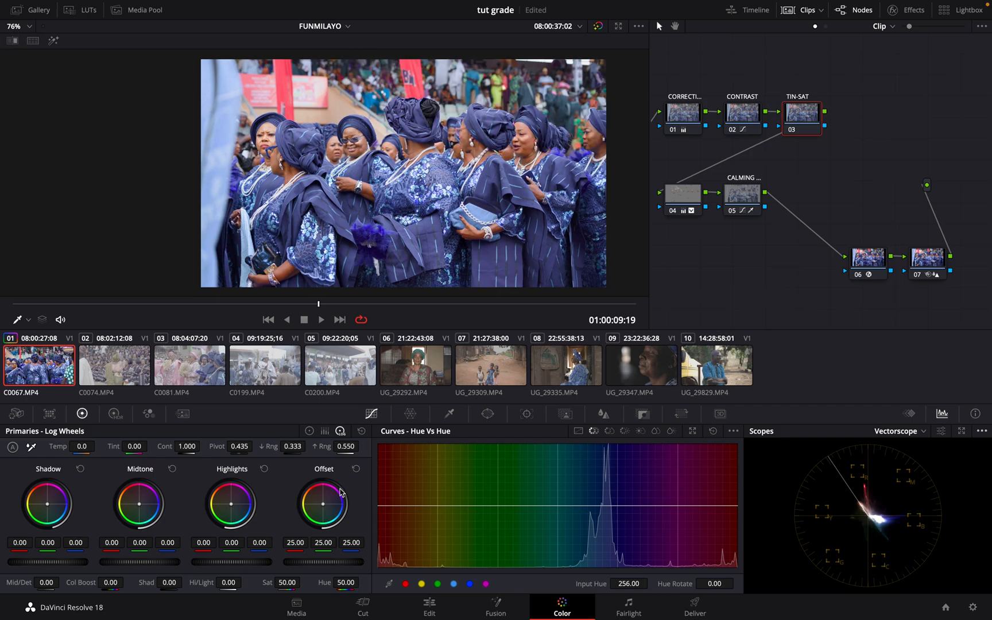
pyautogui.moveTo(282, 584); pyautogui.dragTo(234, 595)
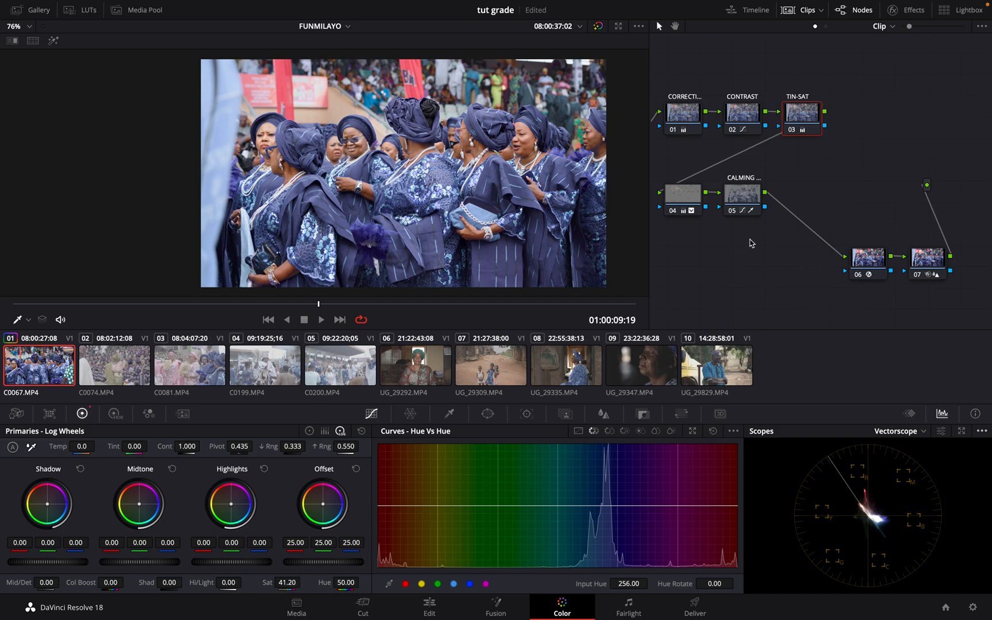
# On the CALMING node's Hue vs Sat curve, lower the red-orange range, easing up to a yellow-side point at 0.85 saturation.
pyautogui.click(745, 196)
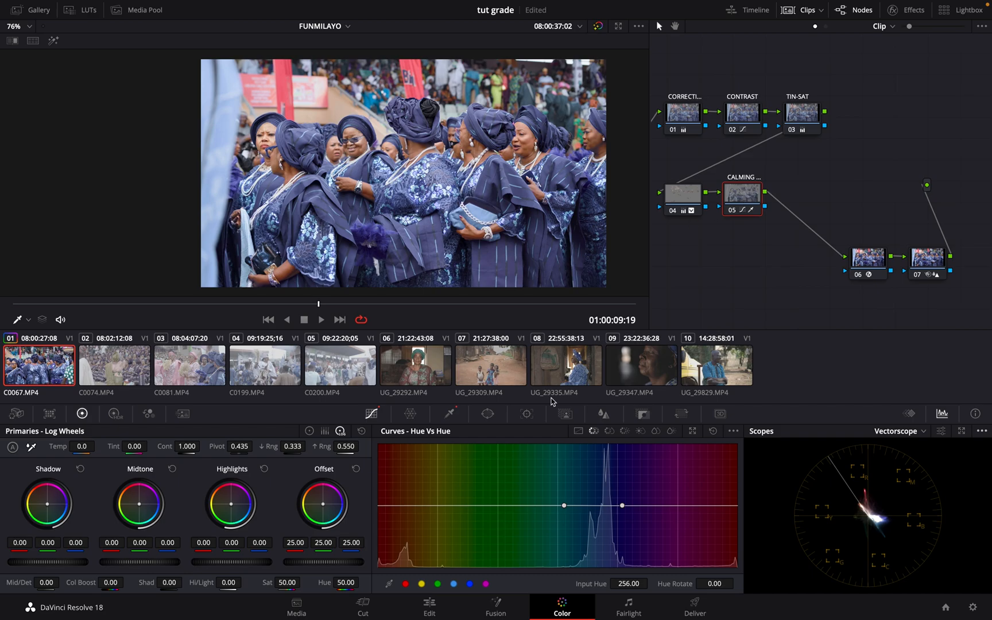
pyautogui.click(609, 431)
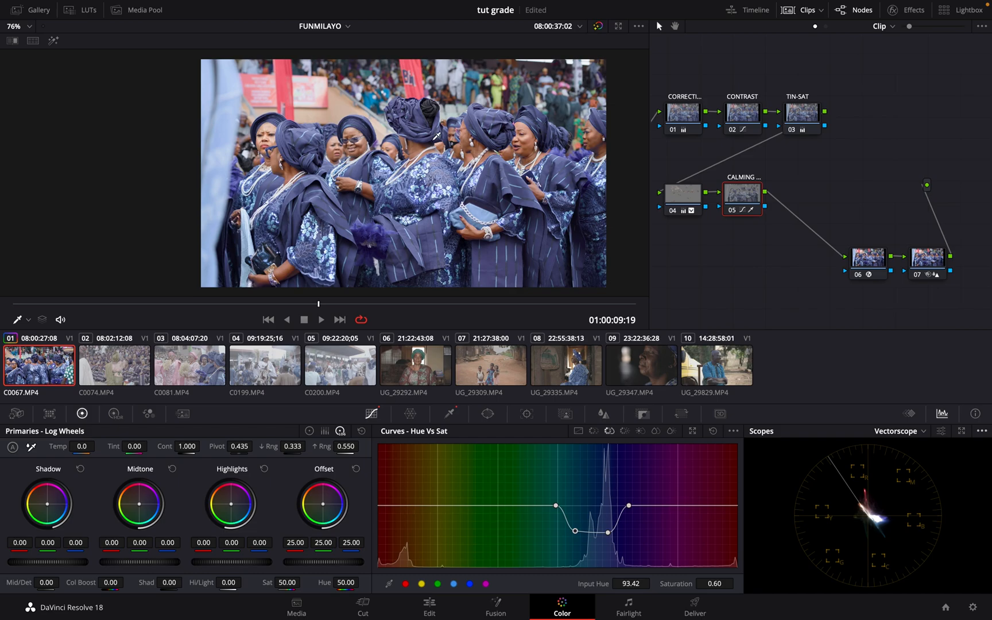
pyautogui.click(418, 148)
pyautogui.moveTo(708, 586); pyautogui.dragTo(680, 589)
pyautogui.moveTo(402, 538); pyautogui.dragTo(375, 524)
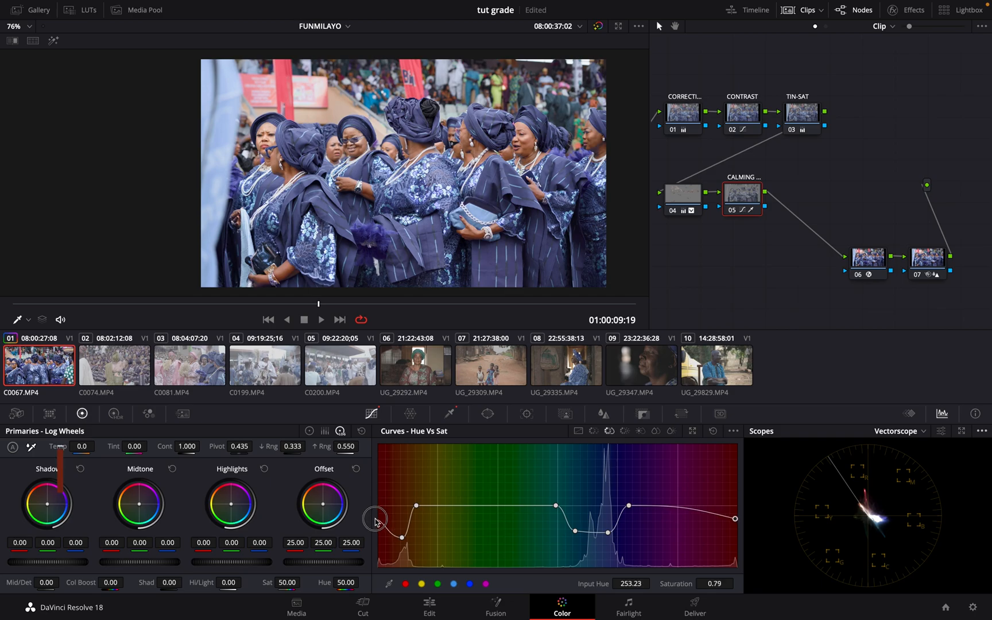
pyautogui.moveTo(374, 524); pyautogui.dragTo(441, 518)
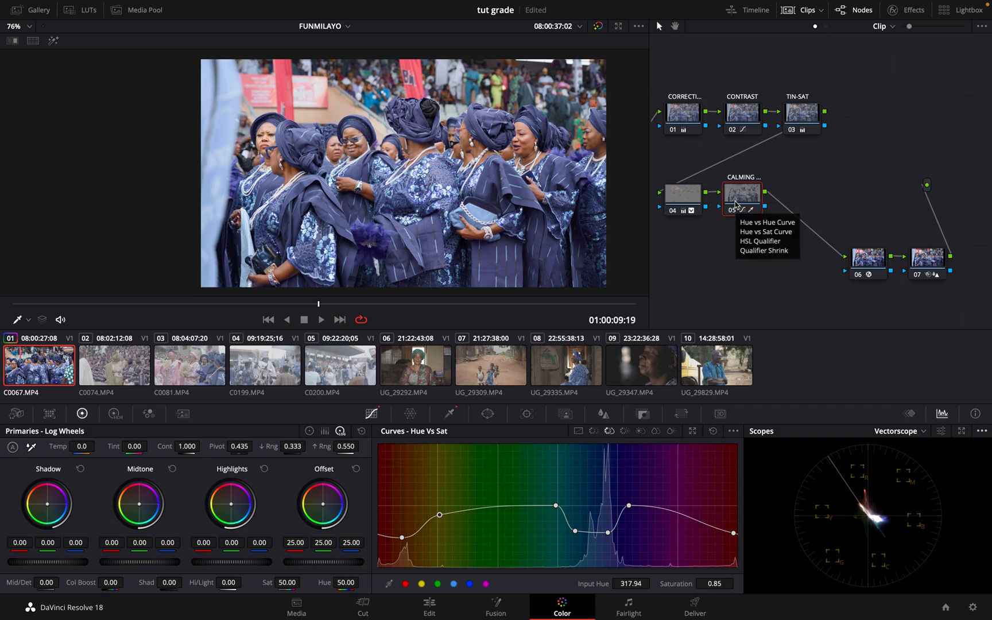
# Compare the image with the CALMING node off and on, lower its curve's magenta-red end further, and set the green-cyan point to 0.92 saturation.
pyautogui.hotkey('ctrl', 'd')
pyautogui.hotkey('ctrl', 'd')
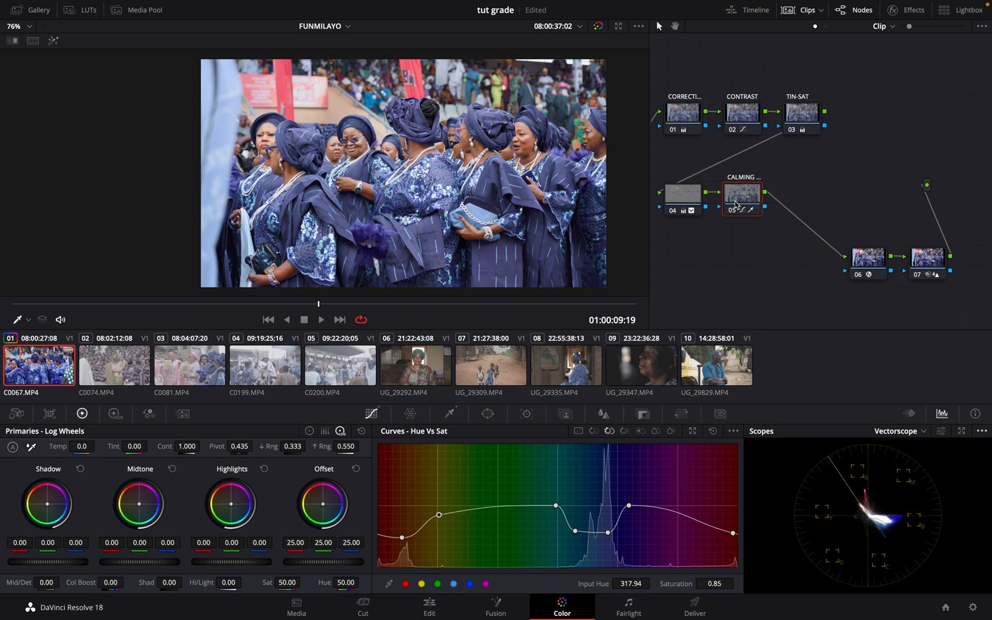
pyautogui.hotkey('ctrl', 'd')
pyautogui.hotkey('ctrl', 'd')
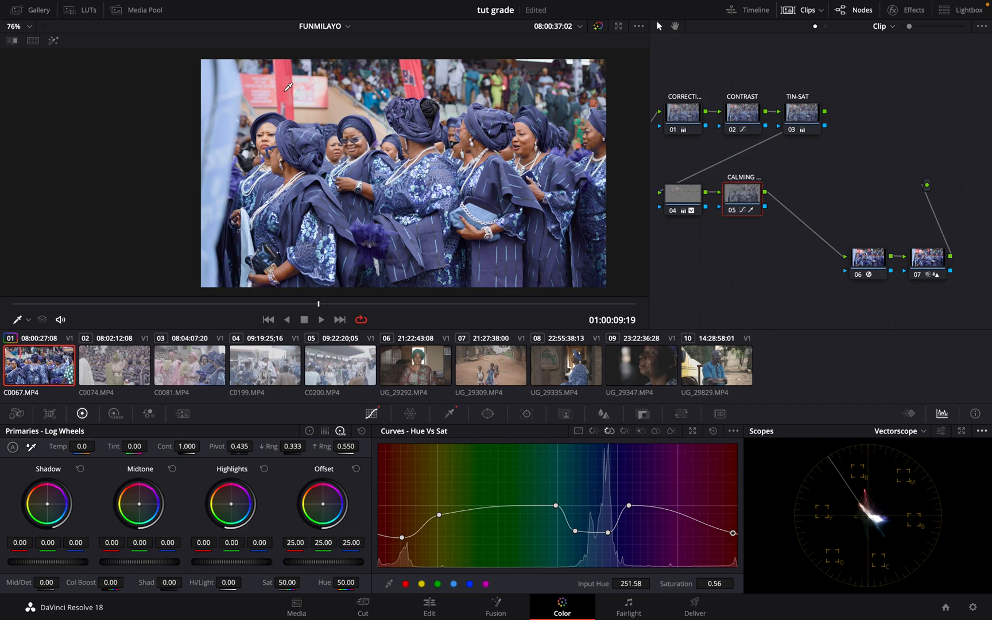
pyautogui.moveTo(730, 583); pyautogui.dragTo(714, 584)
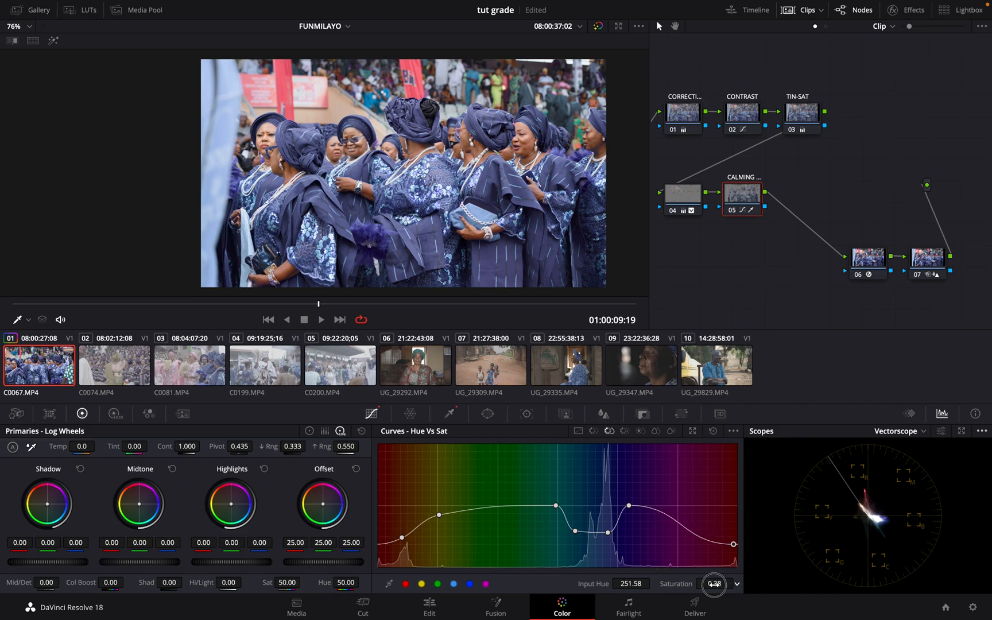
pyautogui.moveTo(556, 506); pyautogui.dragTo(546, 513)
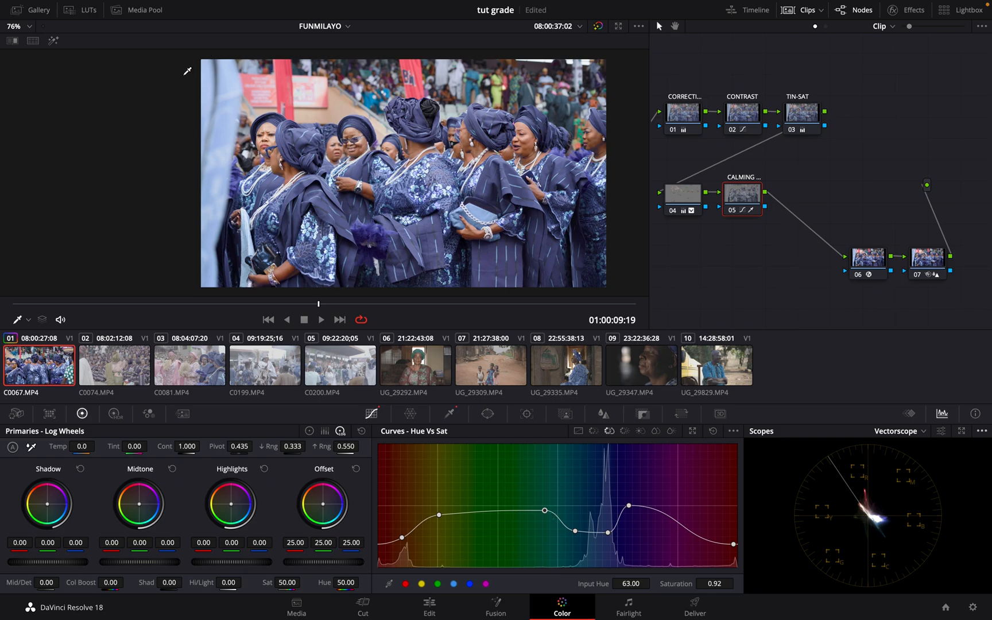
# Open the gallery with the reference wipe showing, add a serial node after the CALMING node, and shift the wipe to compare the fabrics.
pyautogui.click(34, 10)
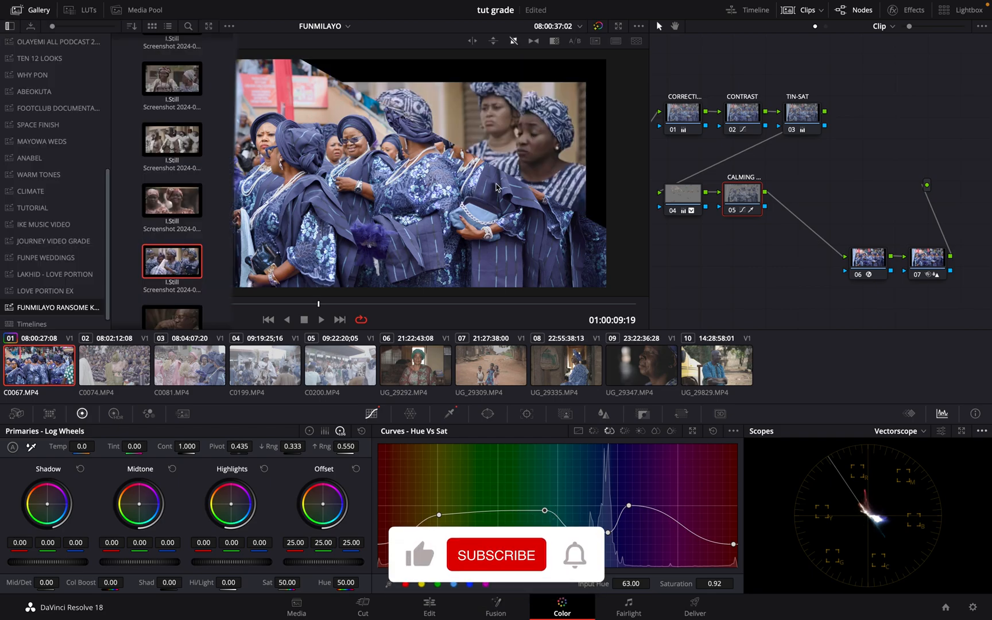
pyautogui.moveTo(510, 182); pyautogui.dragTo(487, 264)
pyautogui.hotkey('alt', 's')
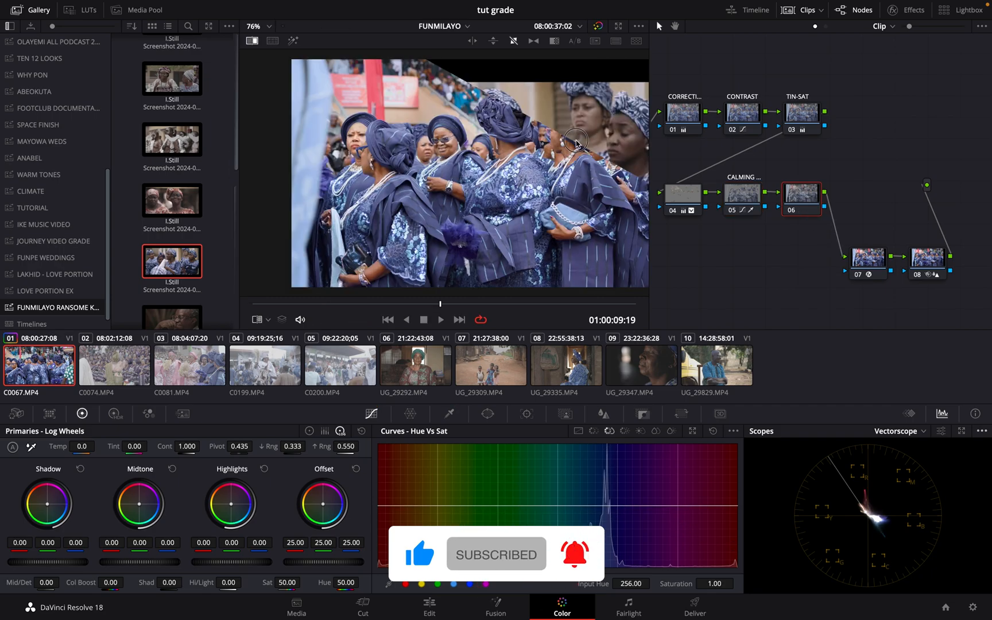
pyautogui.moveTo(539, 250); pyautogui.dragTo(601, 204)
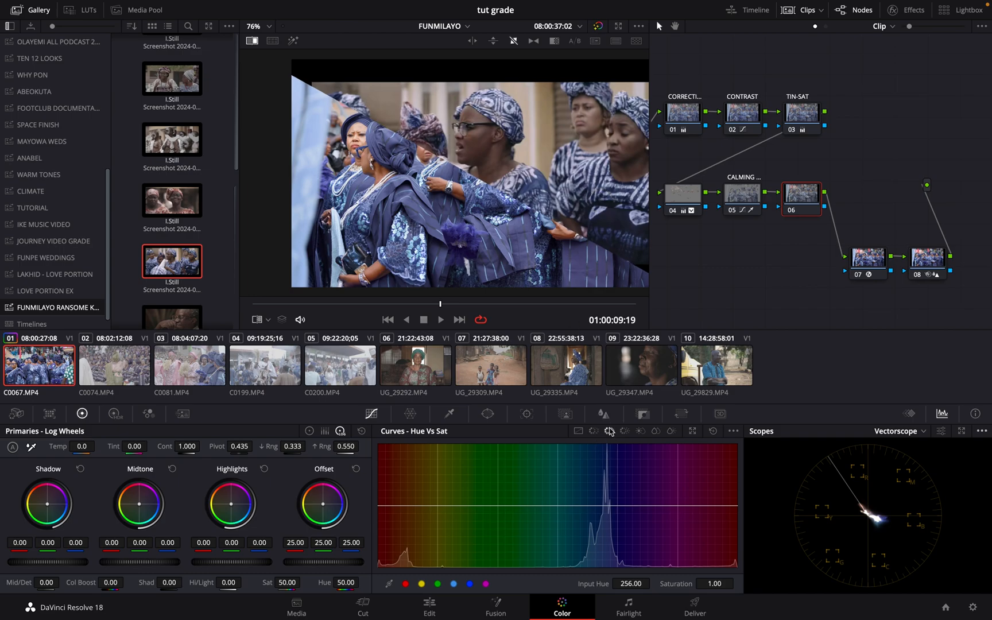
# On the CALMING node's Hue vs Sat curve, lower the cyan point and set the green-cyan point to 0.75 saturation, checking against the reference.
pyautogui.click(752, 200)
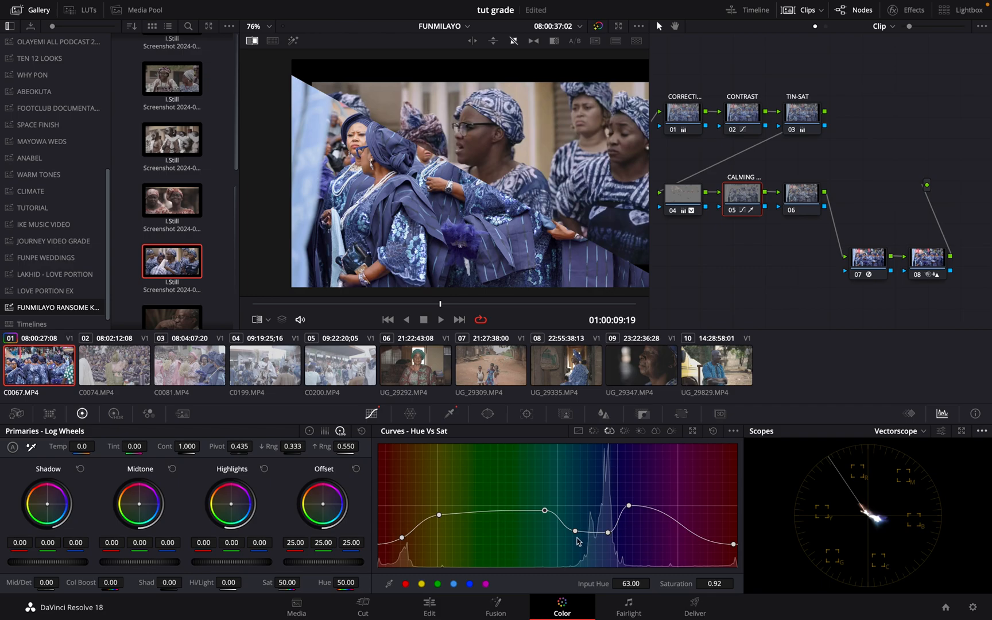
pyautogui.moveTo(576, 532); pyautogui.dragTo(580, 544)
pyautogui.moveTo(545, 511); pyautogui.dragTo(541, 522)
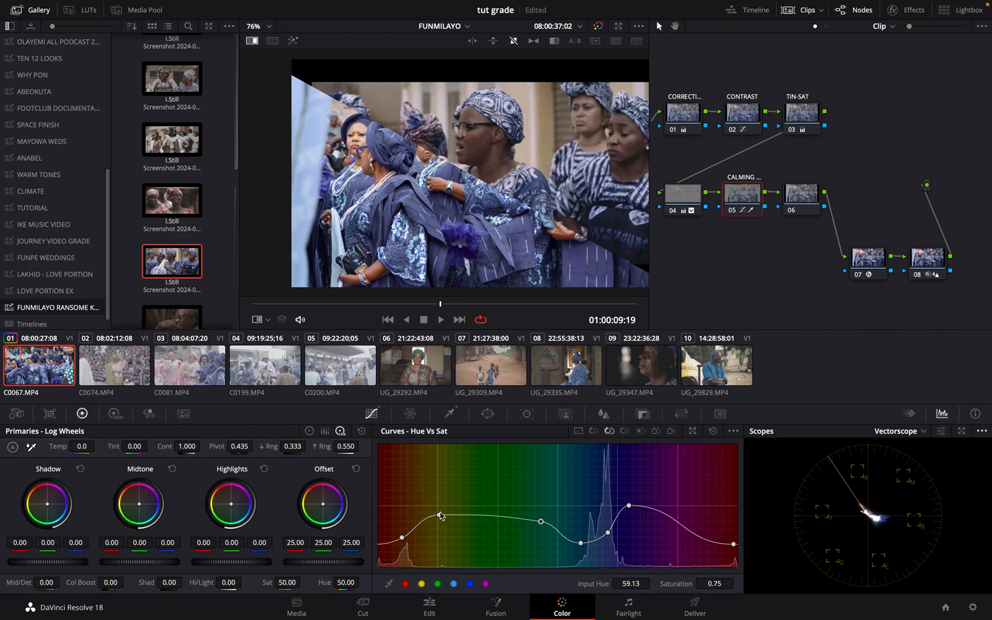
pyautogui.click(439, 515)
pyautogui.moveTo(524, 201); pyautogui.dragTo(581, 276)
# Reduce the Low Range and High Range of the log wheels on skin node 04.
pyautogui.moveTo(687, 193); pyautogui.dragTo(687, 194)
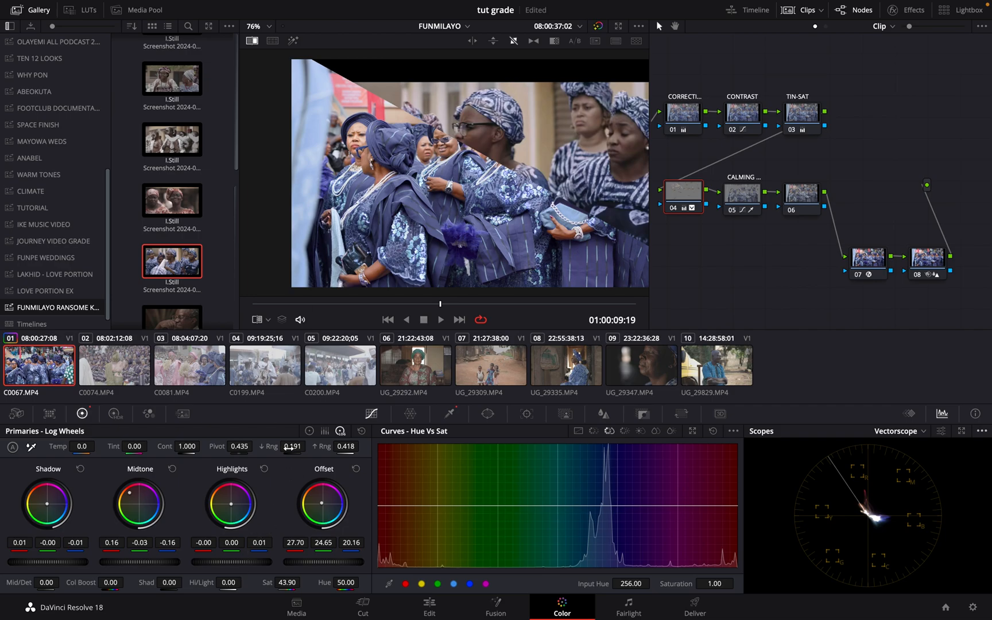
pyautogui.moveTo(294, 449); pyautogui.dragTo(281, 452)
pyautogui.moveTo(282, 453); pyautogui.dragTo(274, 452)
pyautogui.moveTo(353, 445); pyautogui.dragTo(326, 460)
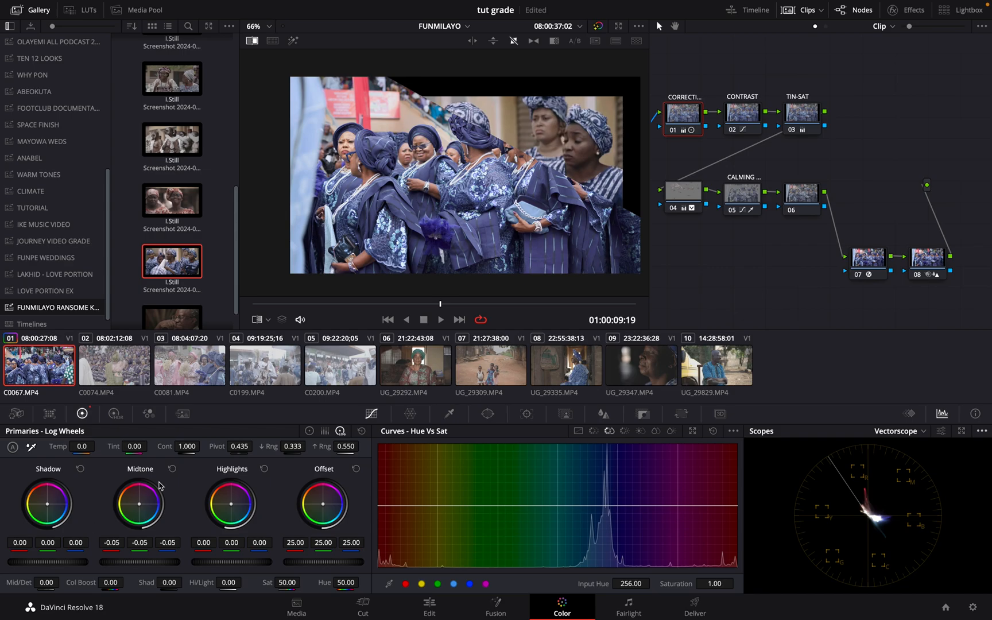
# Lower the master Lift of the correction node to -0.02 in the primary color wheels and compare with the reference still.
pyautogui.click(309, 431)
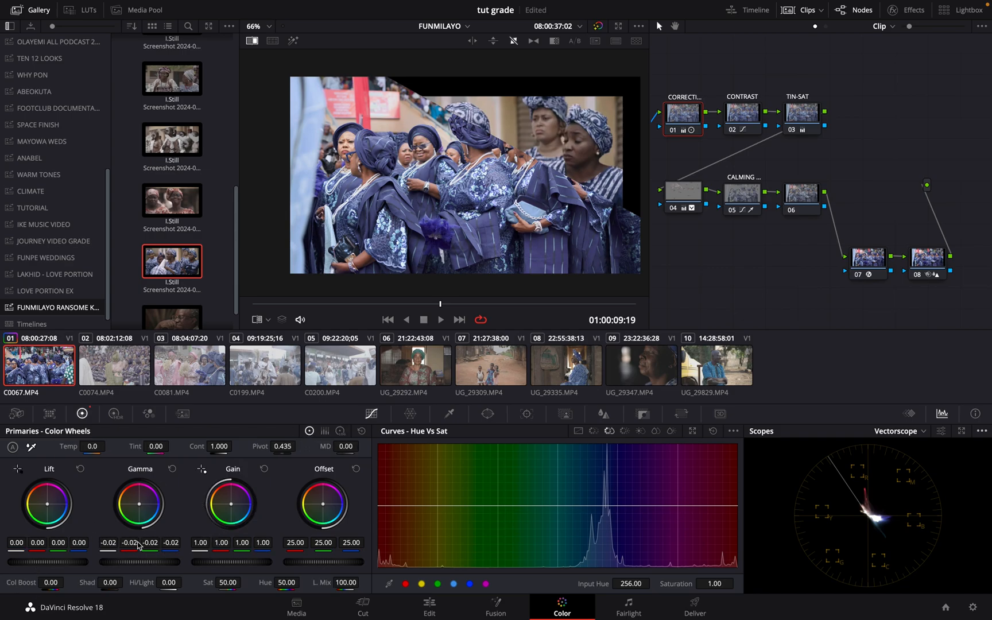
pyautogui.moveTo(81, 566); pyautogui.dragTo(49, 570)
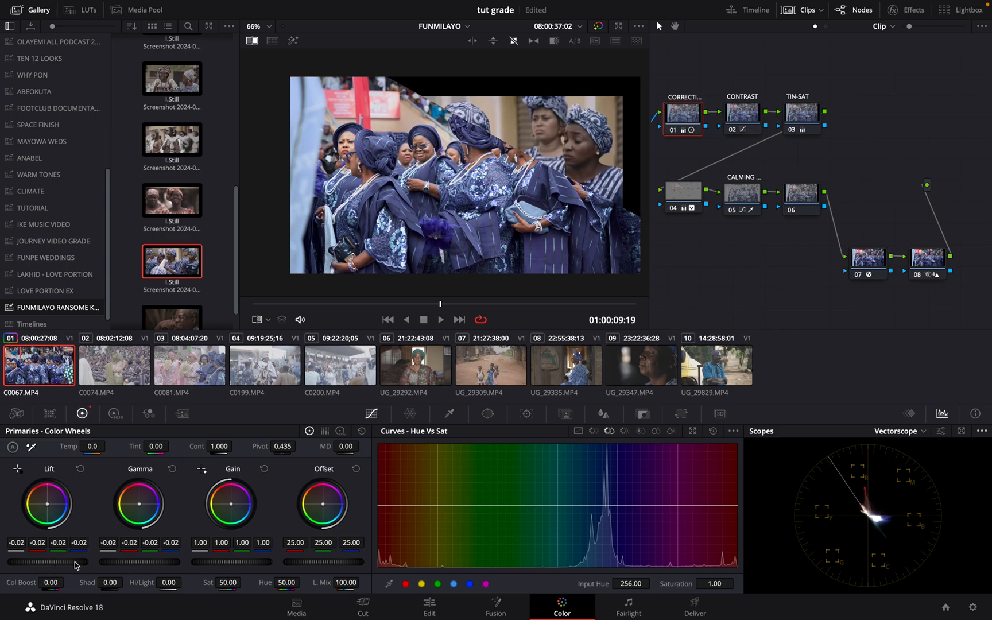
pyautogui.click(508, 247)
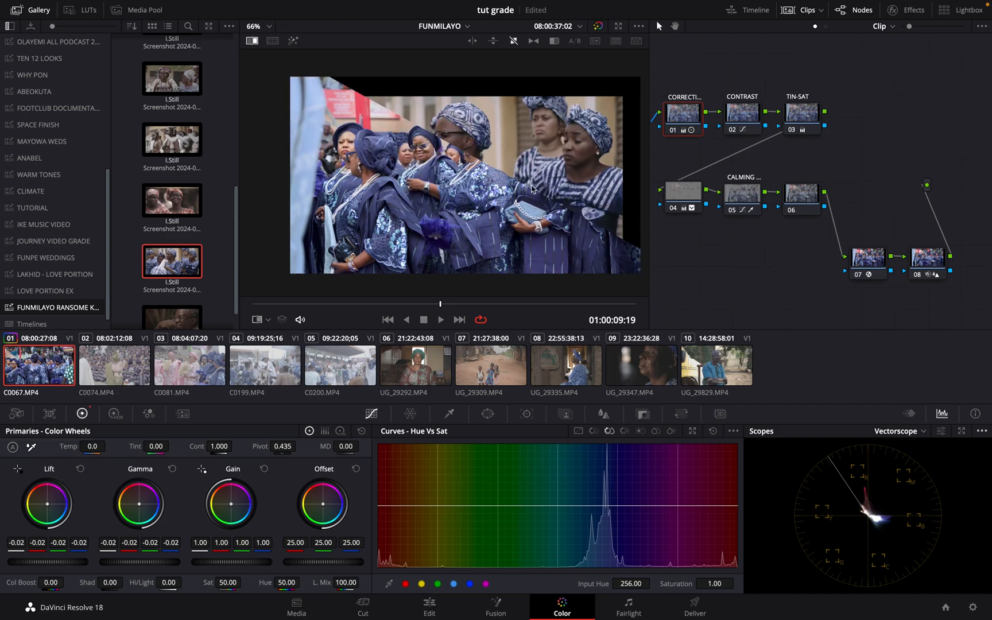
# Reduce the saturation of skin node 04 slightly.
pyautogui.click(683, 192)
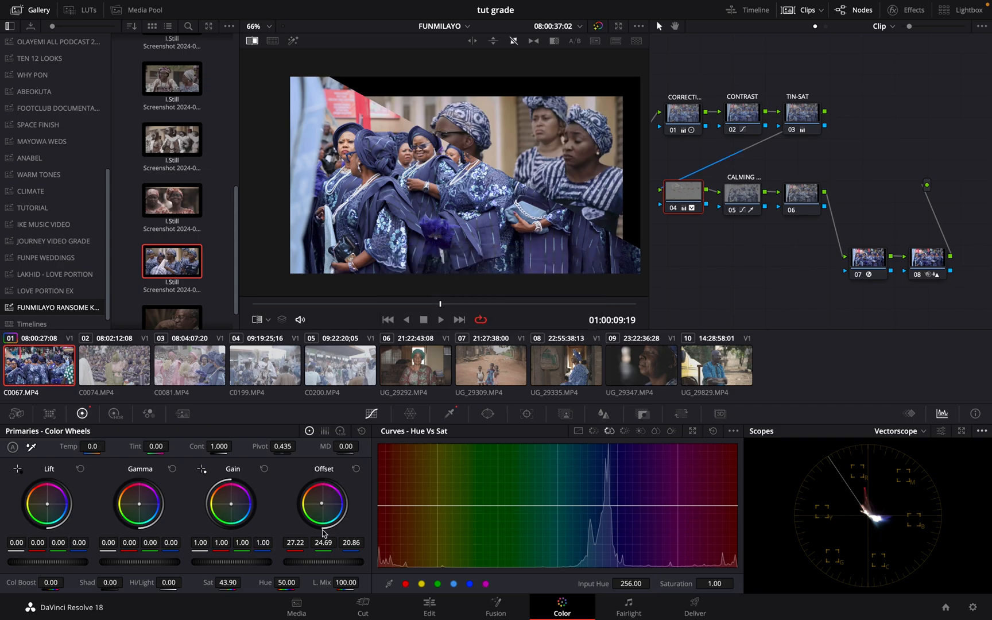
pyautogui.moveTo(235, 585); pyautogui.dragTo(210, 586)
# Lower the master Gain of the correction node to 0.96.
pyautogui.click(686, 119)
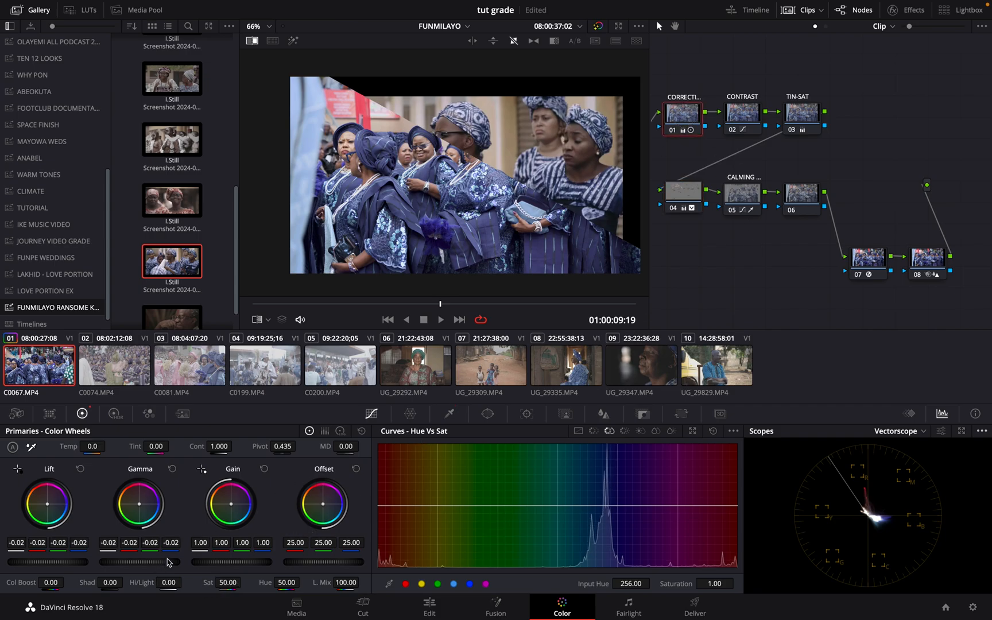
pyautogui.moveTo(219, 561); pyautogui.dragTo(199, 564)
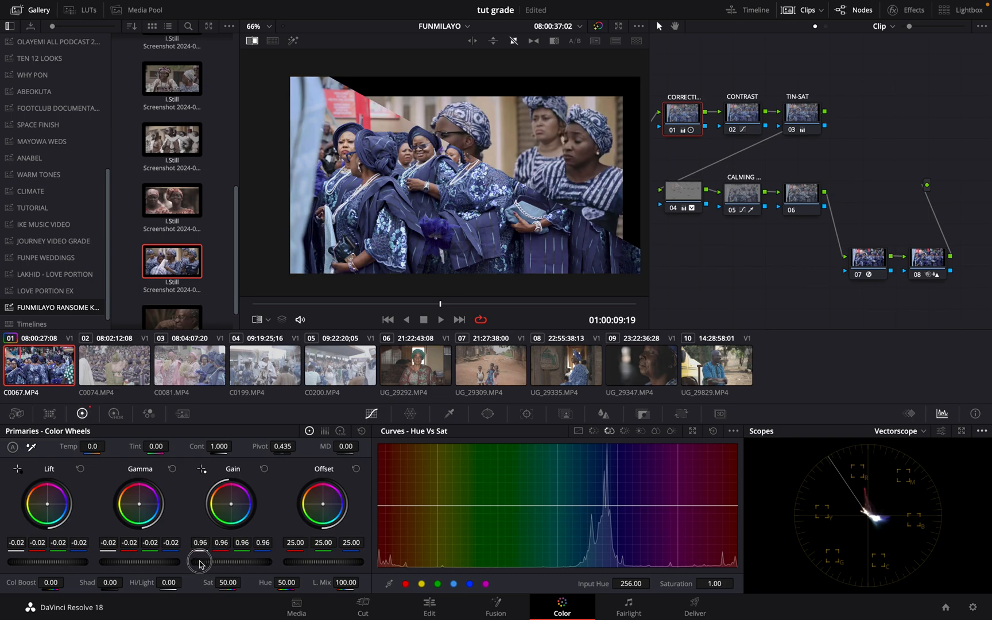
# Push the TIN-SAT node's Shadow log wheel to 0.08, -0.05, 0.24 and grab a still of the frame.
pyautogui.scroll(1, 438, 132)
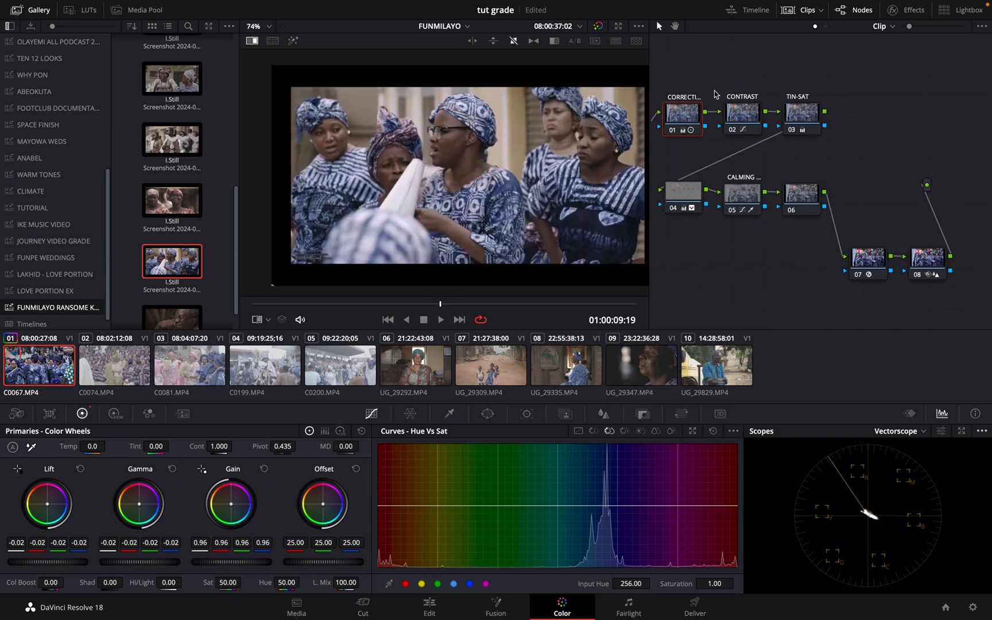
pyautogui.click(803, 118)
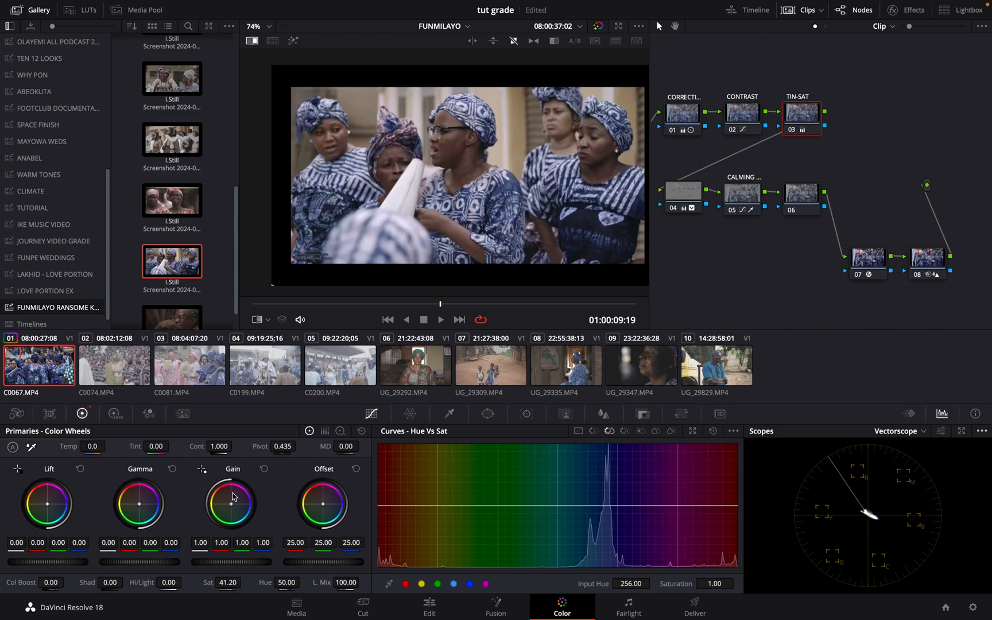
pyautogui.click(340, 432)
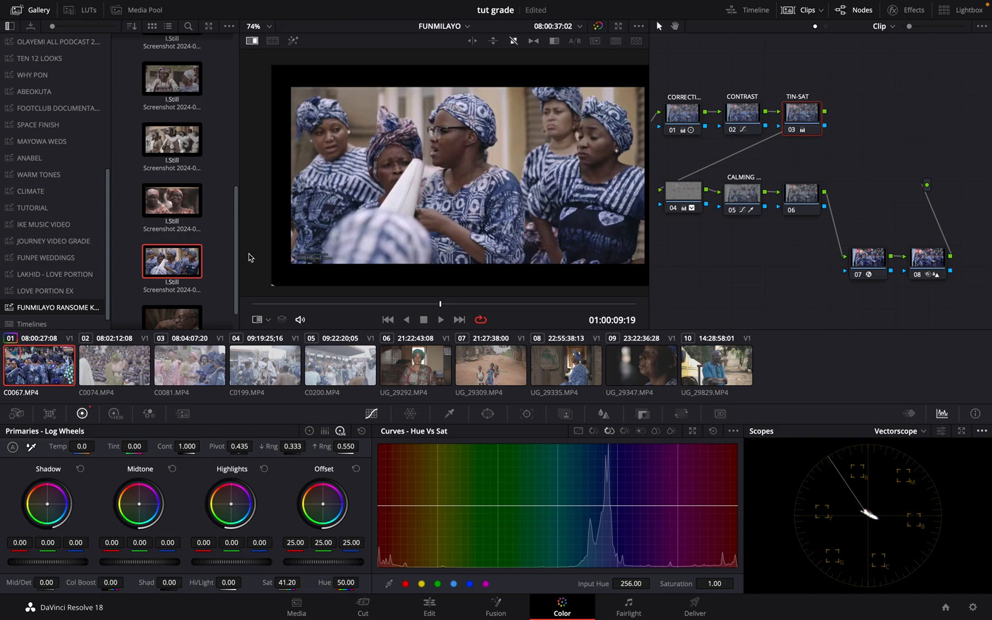
pyautogui.click(252, 41)
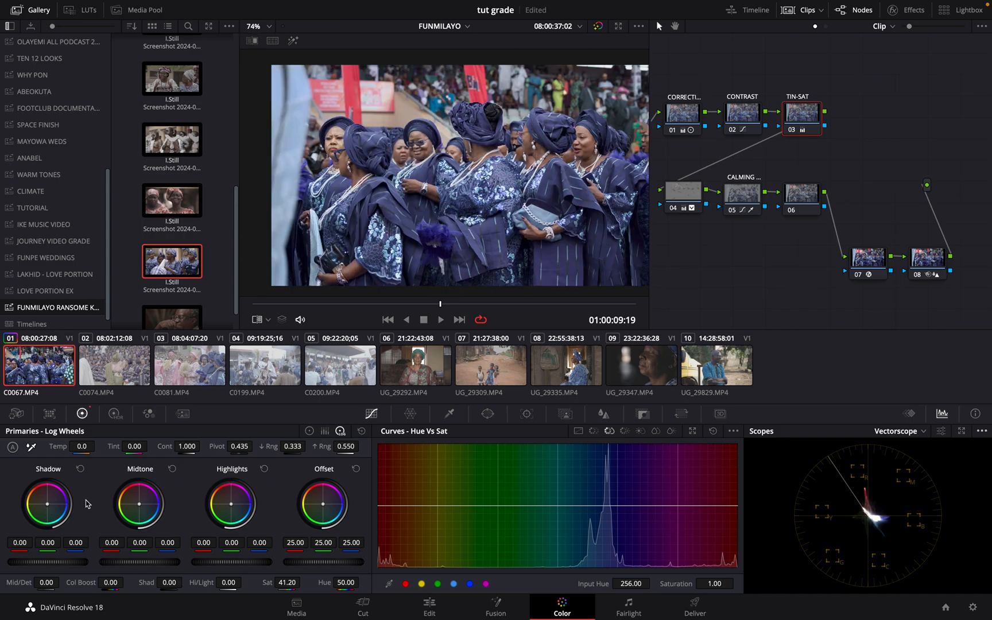
pyautogui.moveTo(48, 508); pyautogui.dragTo(46, 504)
pyautogui.moveTo(46, 505)
pyautogui.mouseDown()
pyautogui.moveTo(84, 500)
pyautogui.moveTo(147, 431)
pyautogui.moveTo(125, 434)
pyautogui.moveTo(82, 492)
pyautogui.mouseUp()
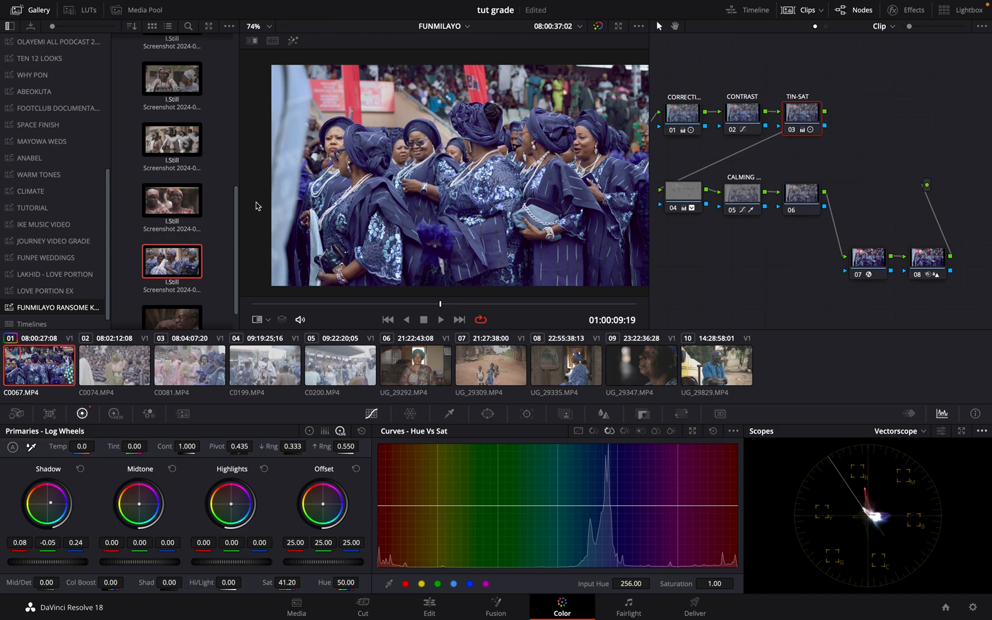
pyautogui.rightClick(458, 125)
pyautogui.click(478, 131)
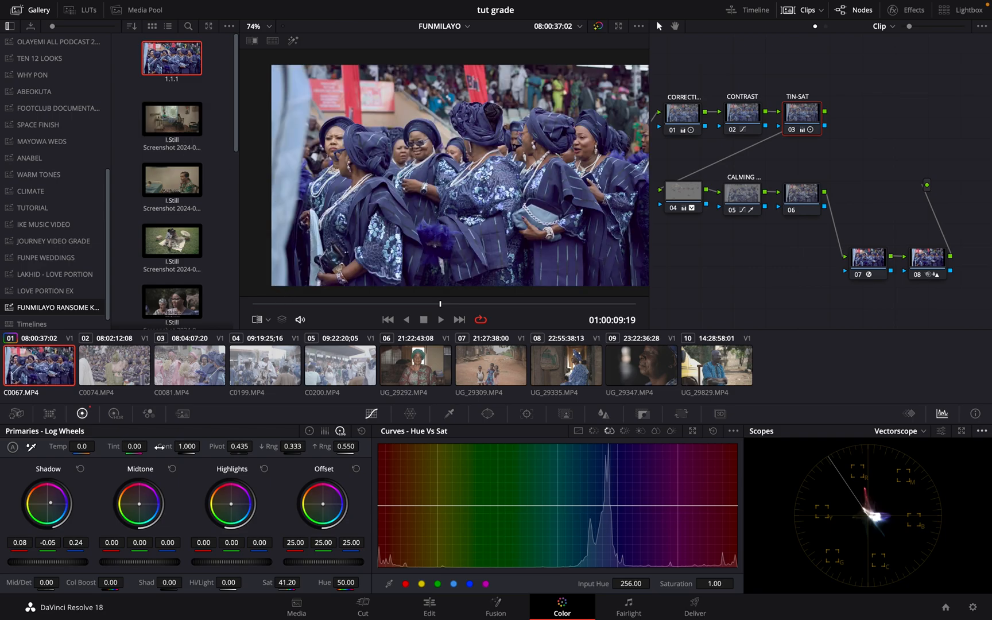
# Reset the TIN-SAT node's Shadow log wheel and set a subtler shift of 0.01, -0.01, 0.03, inspecting the image up close.
pyautogui.doubleClick(51, 506)
pyautogui.moveTo(48, 507); pyautogui.dragTo(50, 506)
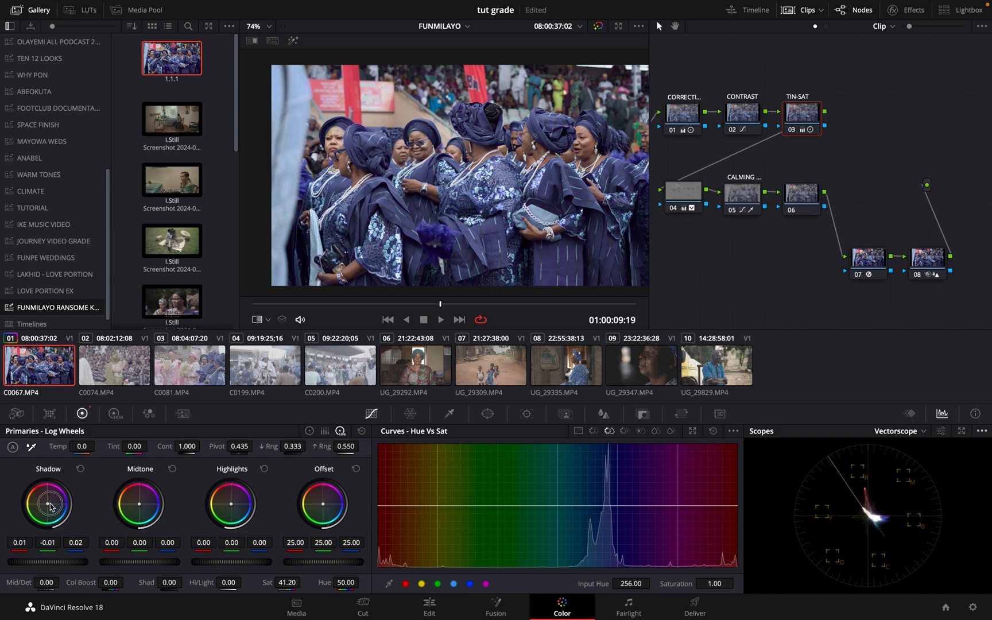
pyautogui.moveTo(50, 507); pyautogui.dragTo(48, 506)
pyautogui.hotkey('ctrl', '=')
pyautogui.hotkey('ctrl', '=')
pyautogui.hotkey('ctrl', '=')
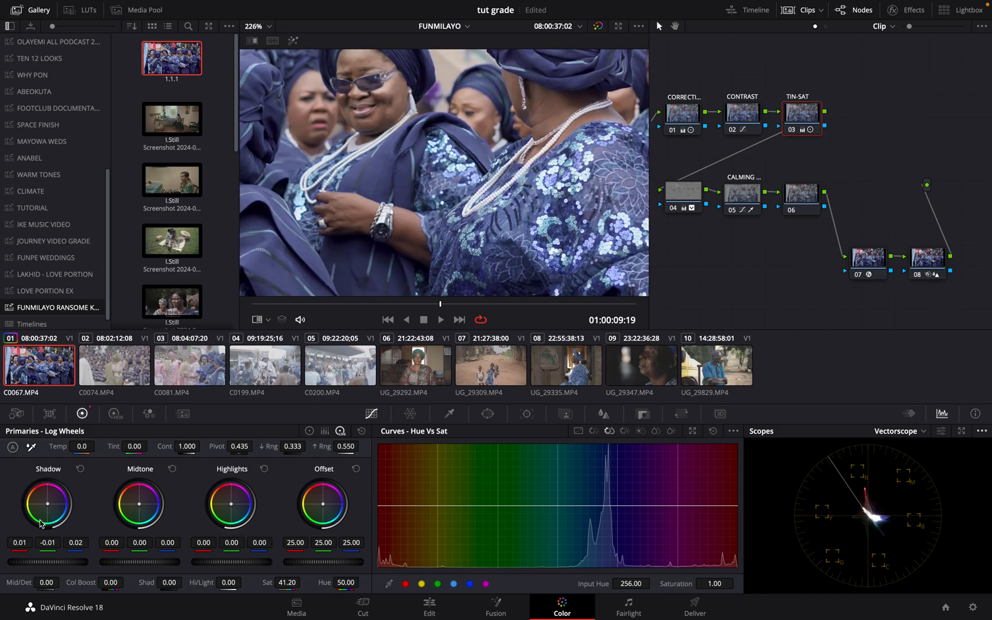
pyautogui.hotkey('ctrl', '-')
pyautogui.hotkey('ctrl', '-')
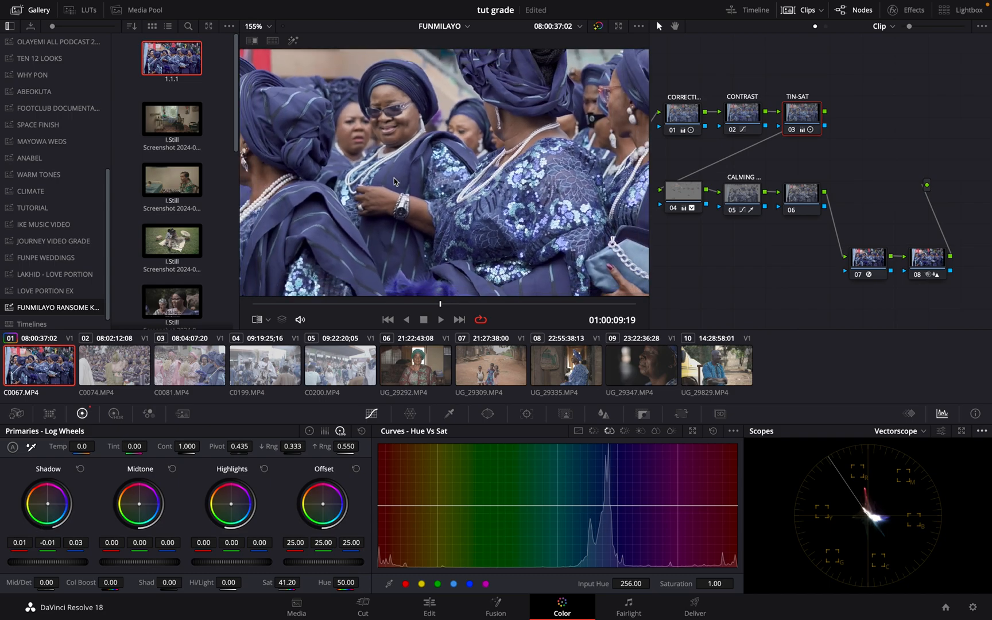
pyautogui.hotkey('ctrl', '-')
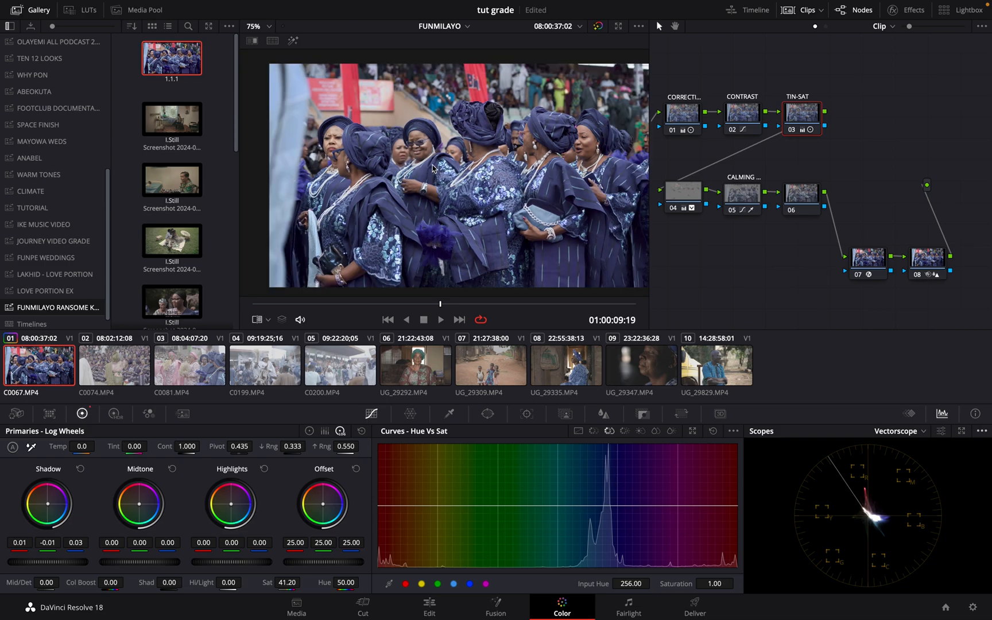
# Compare the graded frame with the bypassed original and with the newly grabbed still.
pyautogui.click(598, 27)
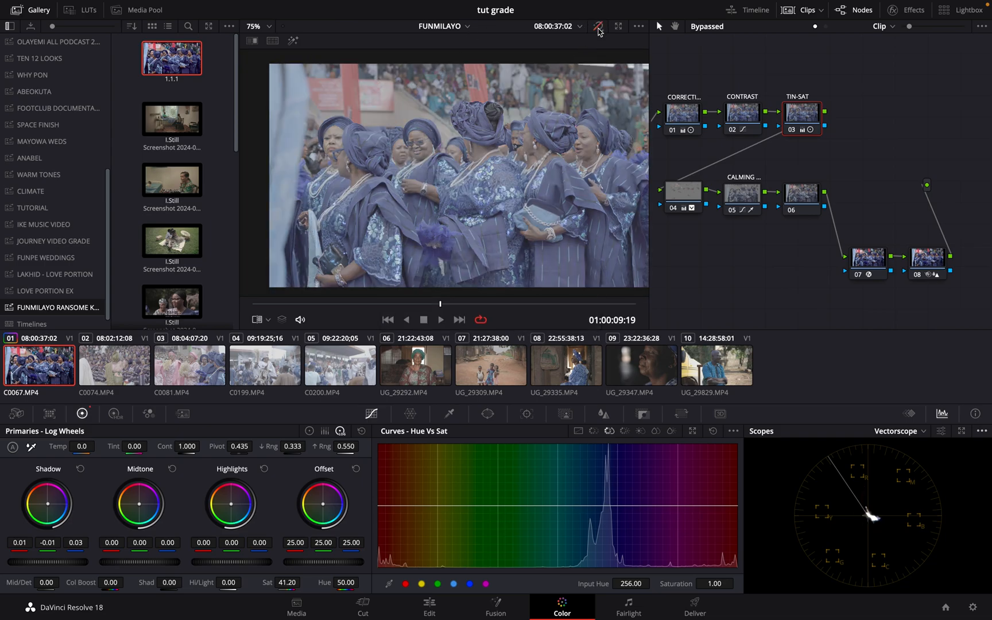
pyautogui.click(597, 27)
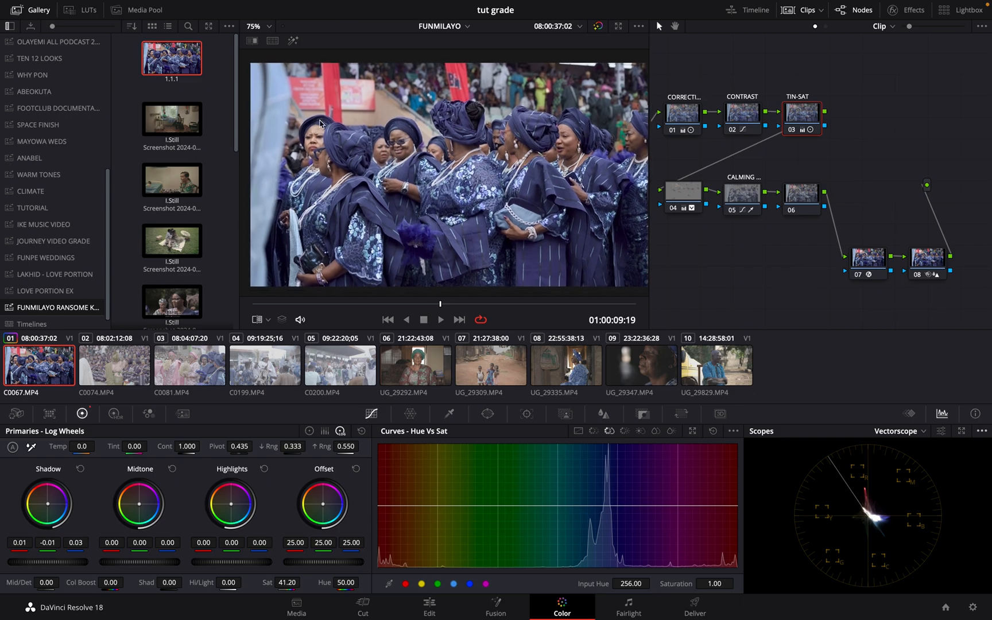
pyautogui.click(255, 42)
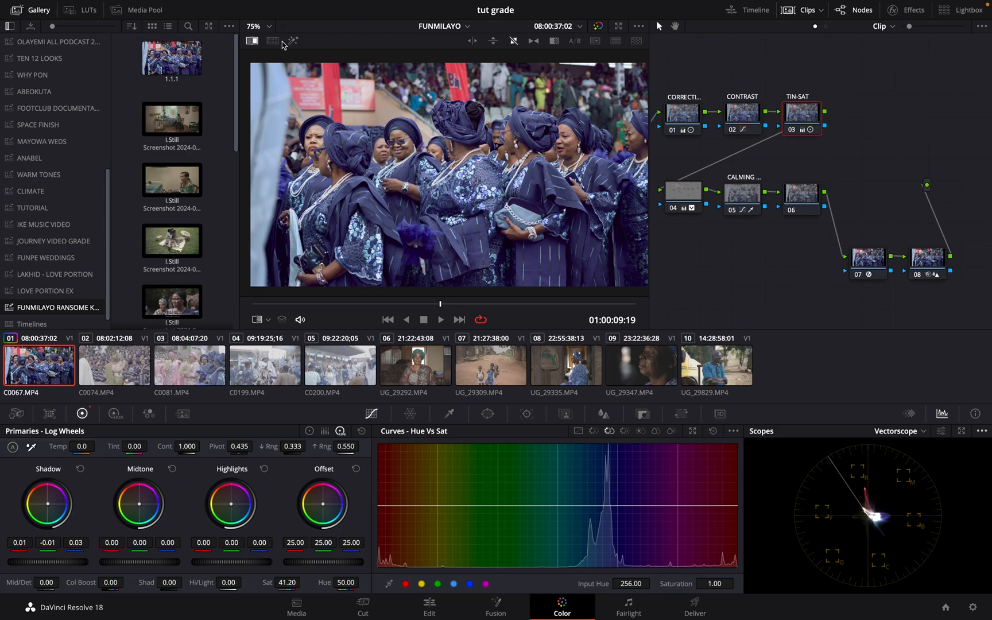
pyautogui.click(253, 43)
# Wipe the frame against the blue patterned fabric reference still and lower the TIN-SAT node's saturation to 33.70.
pyautogui.scroll(-3, 170, 223)
pyautogui.click(170, 223)
pyautogui.doubleClick(170, 223)
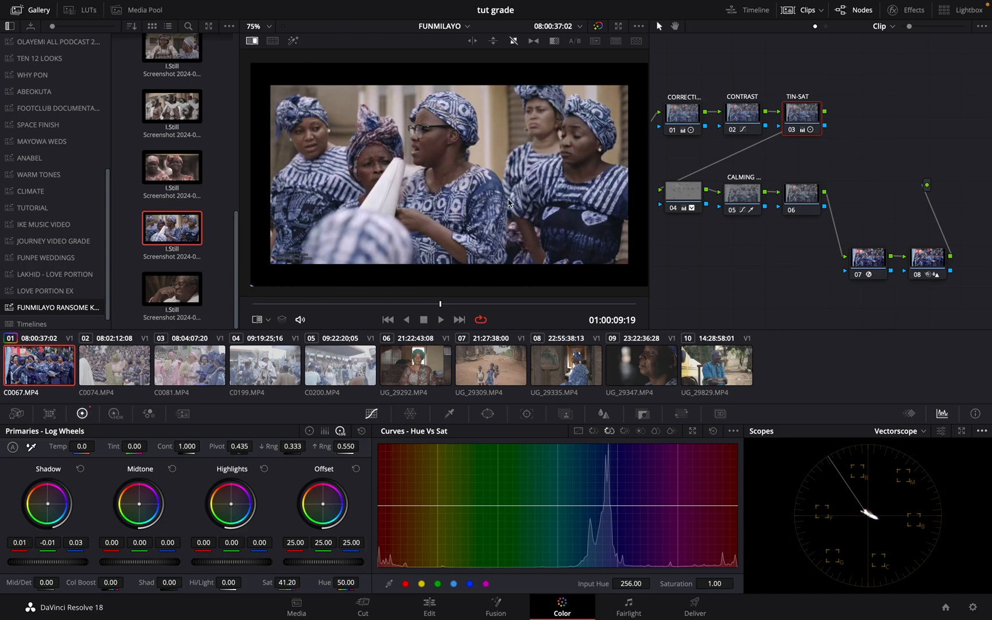
pyautogui.moveTo(649, 255); pyautogui.dragTo(424, 316)
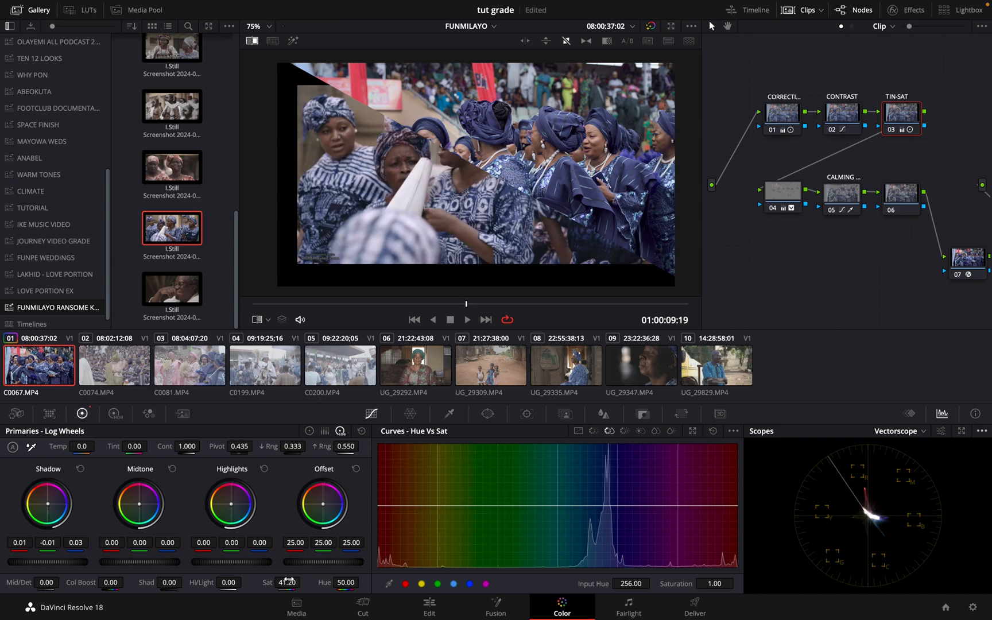
pyautogui.moveTo(287, 583)
pyautogui.mouseDown()
pyautogui.moveTo(256, 589)
pyautogui.moveTo(287, 585)
pyautogui.moveTo(279, 590)
pyautogui.mouseUp()
pyautogui.moveTo(506, 185)
pyautogui.mouseDown()
pyautogui.moveTo(597, 121)
pyautogui.moveTo(524, 168)
pyautogui.moveTo(503, 198)
pyautogui.mouseUp()
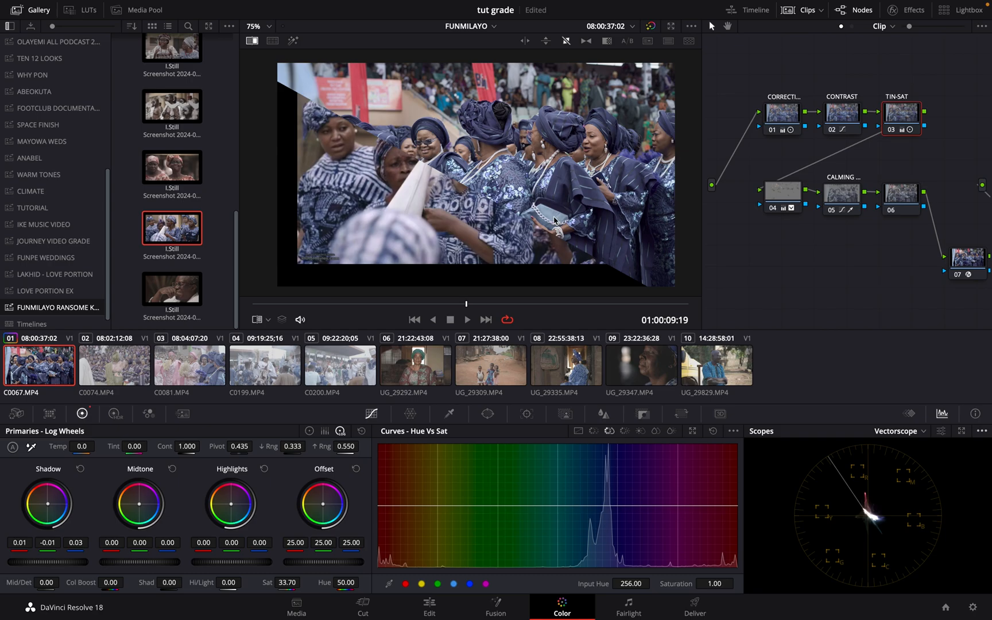
# Compare the frame's fabric and skin tones with the last two reference stills using the image wipe.
pyautogui.moveTo(531, 234); pyautogui.dragTo(581, 191)
pyautogui.scroll(3, 582, 191)
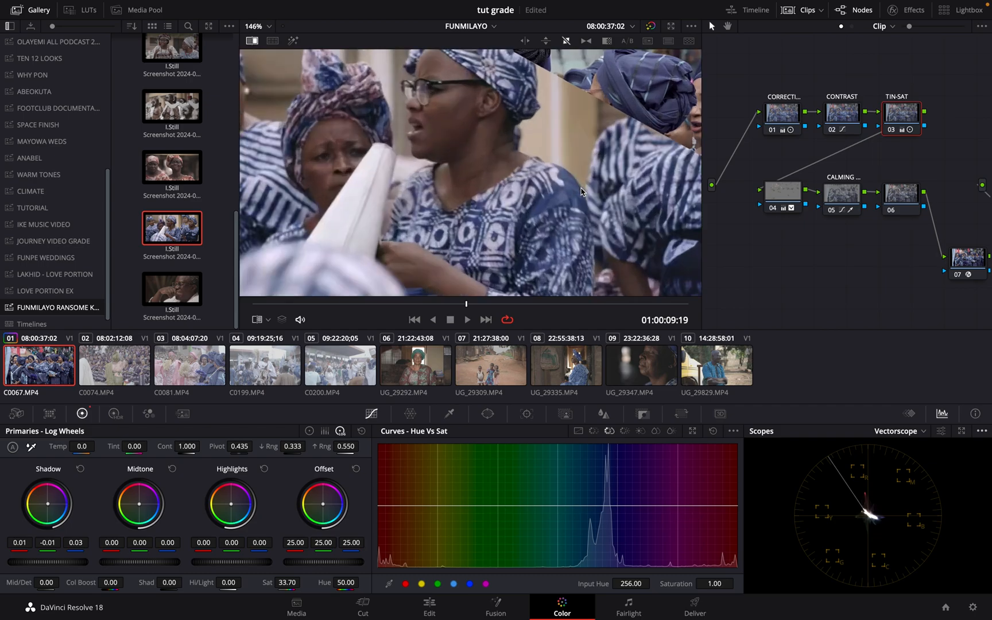
pyautogui.scroll(-3, 581, 191)
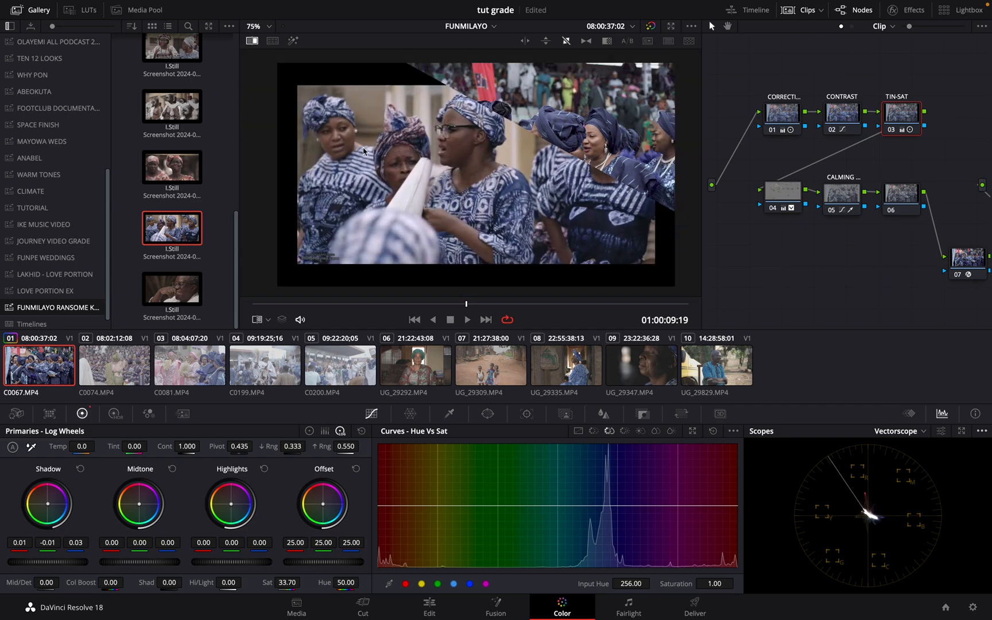
pyautogui.click(186, 276)
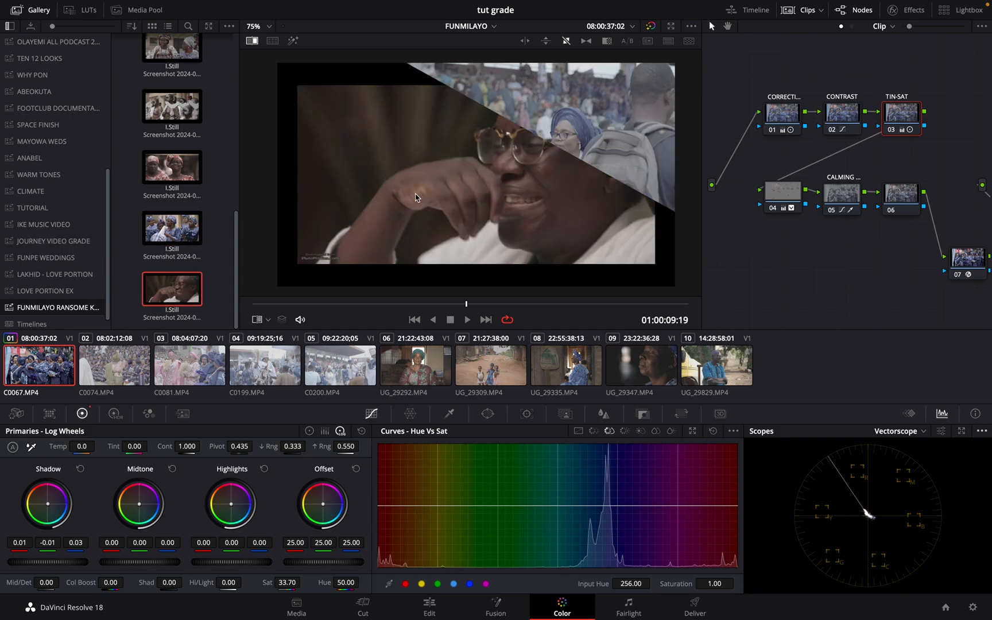
pyautogui.click(167, 255)
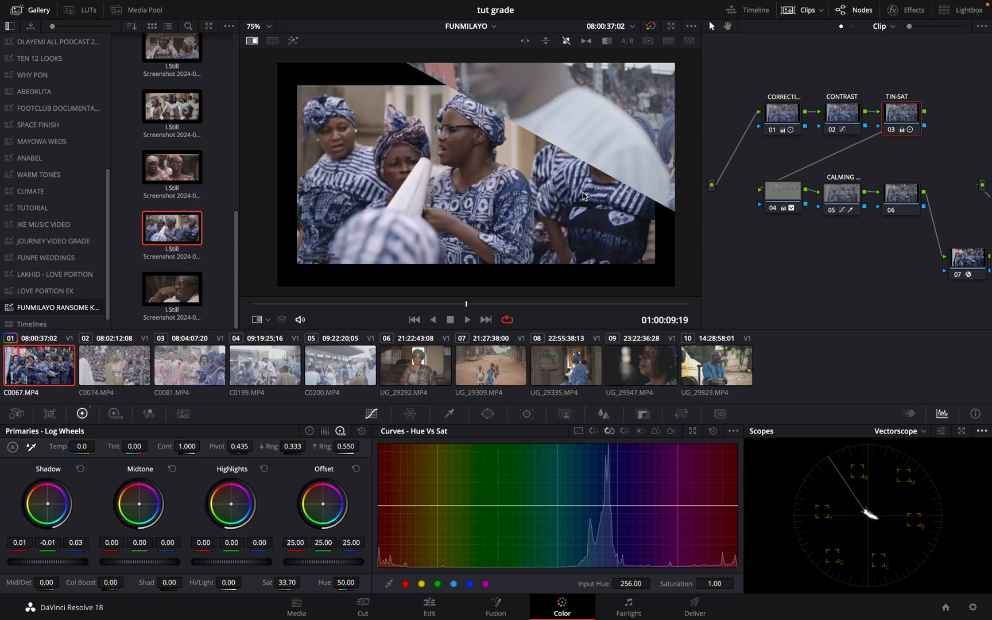
pyautogui.moveTo(585, 167); pyautogui.dragTo(579, 201)
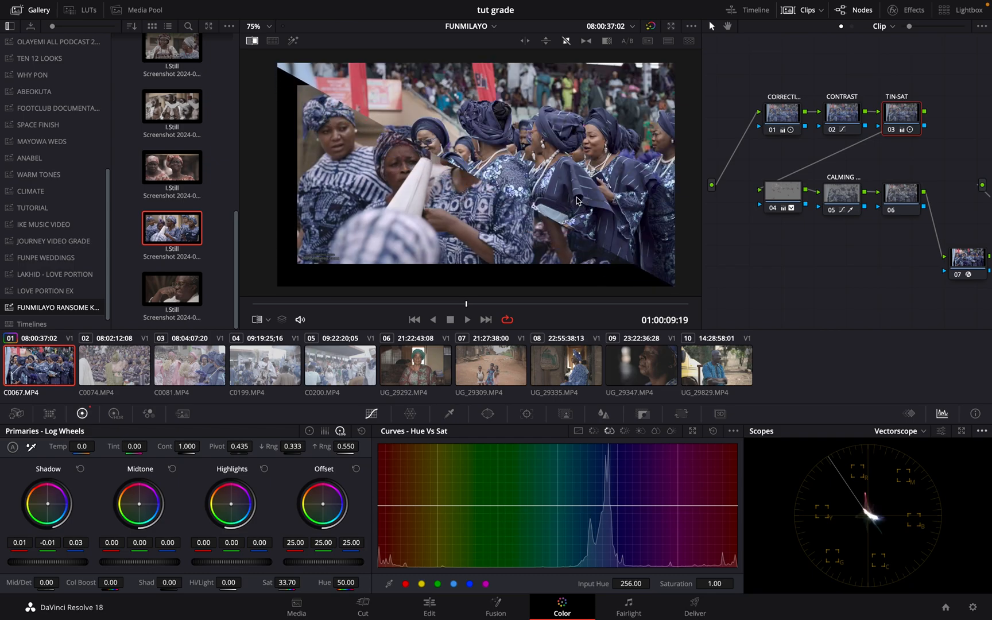
# Pull the lower point of the CONTRAST node's custom curve down slightly and compare using Image Wipe.
pyautogui.click(787, 115)
pyautogui.click(838, 117)
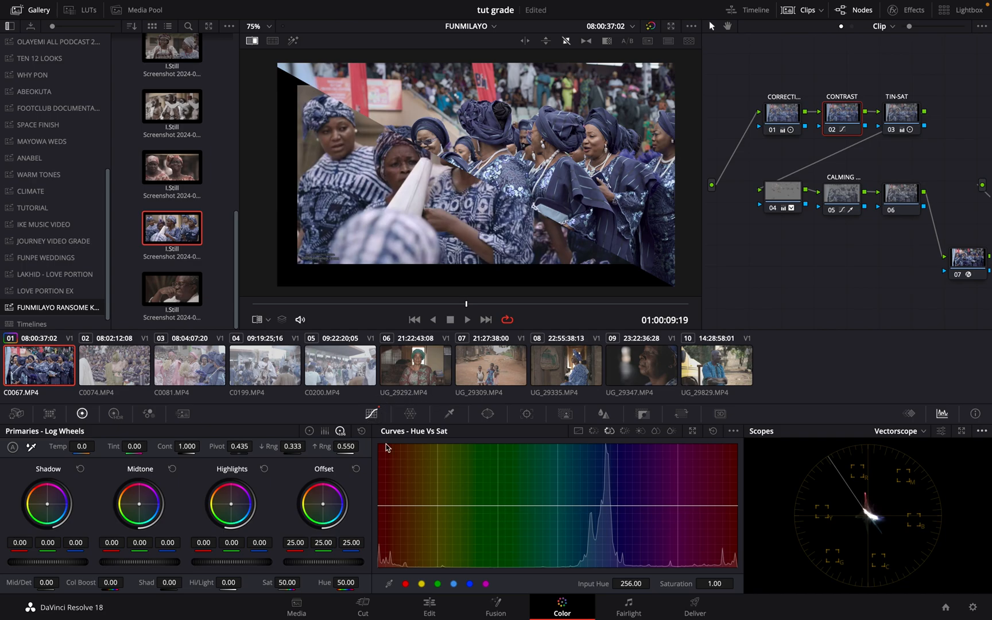
pyautogui.click(578, 431)
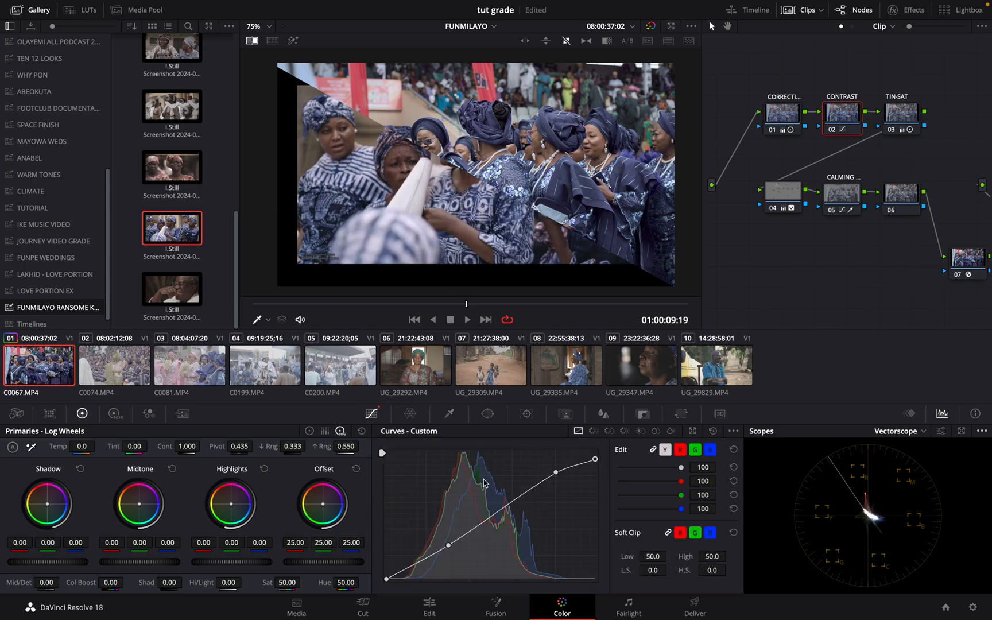
pyautogui.moveTo(450, 549); pyautogui.dragTo(450, 552)
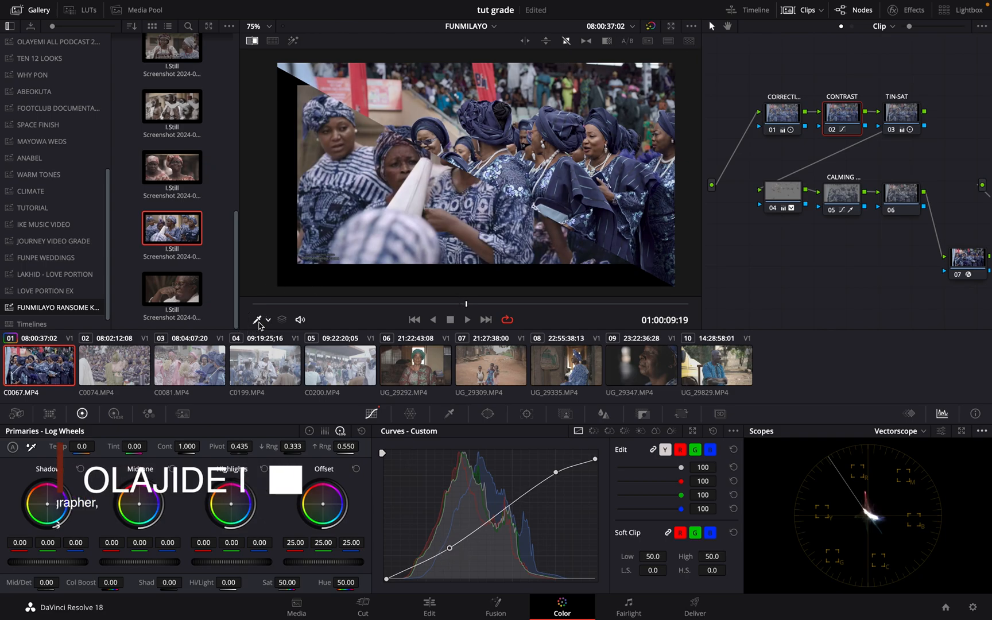
pyautogui.click(259, 322)
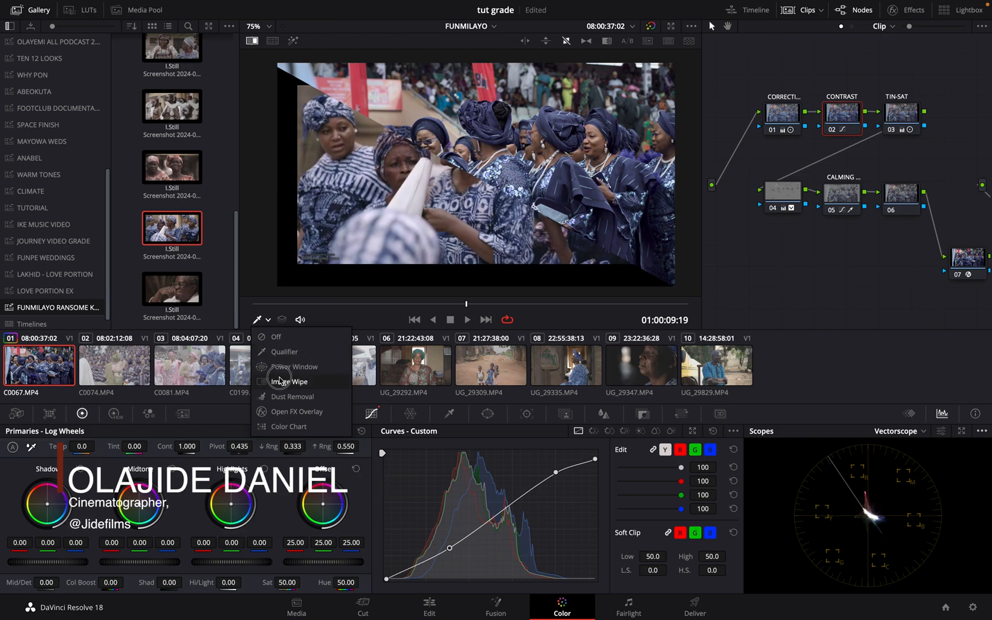
pyautogui.click(279, 381)
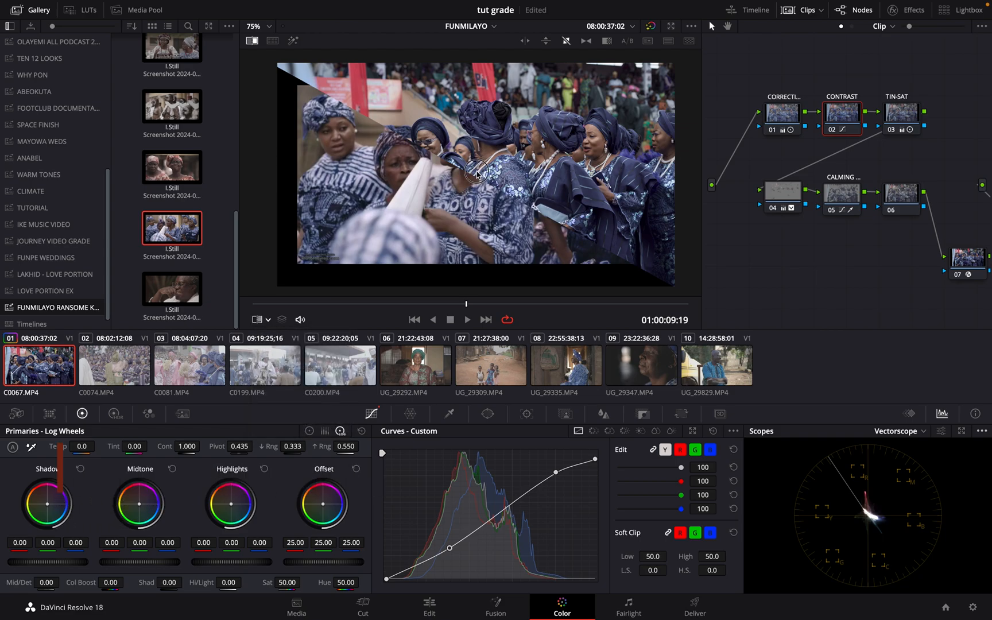
pyautogui.moveTo(476, 173); pyautogui.dragTo(470, 227)
# Toggle skin node 04 off and on to check its effect, and save the project.
pyautogui.click(776, 209)
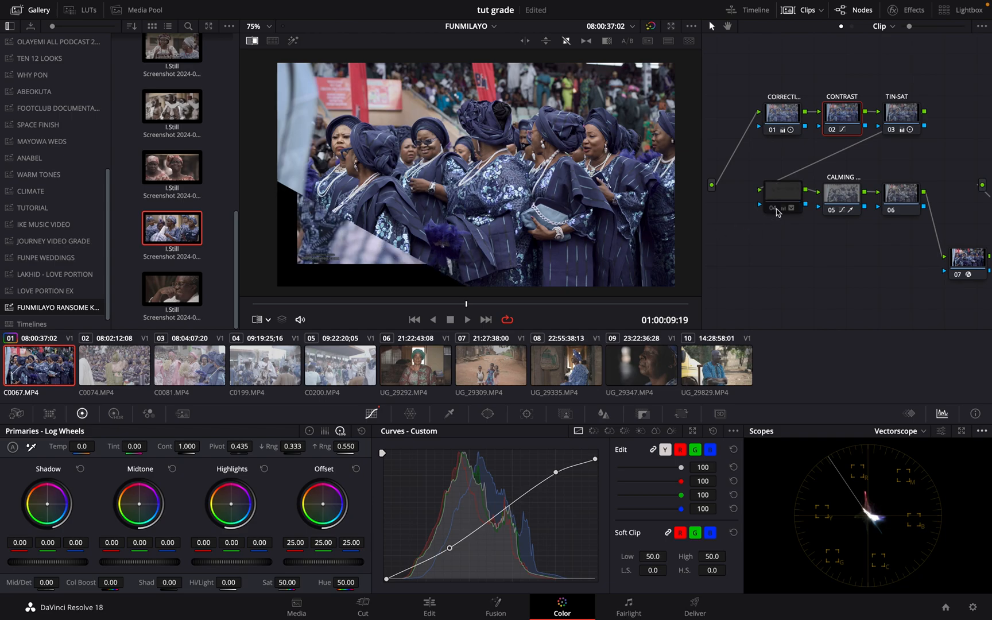
pyautogui.click(776, 211)
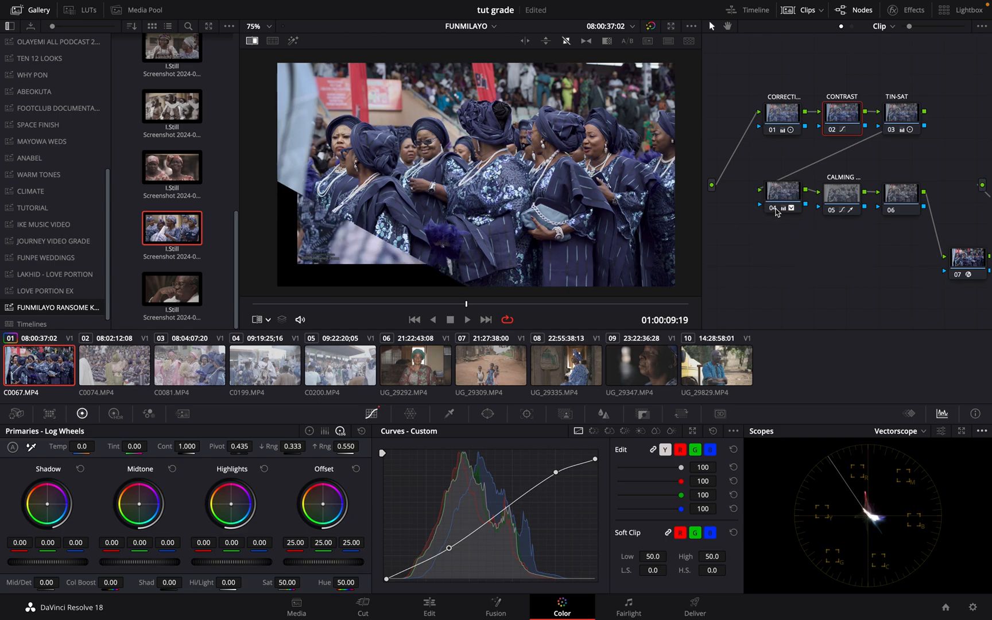
pyautogui.click(775, 210)
pyautogui.hotkey('ctrl', 's')
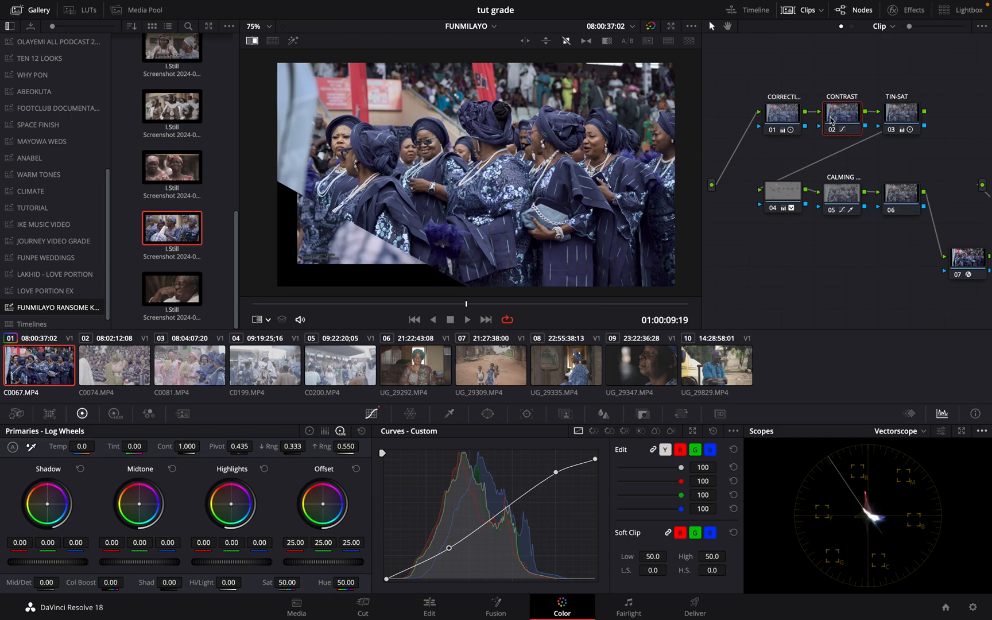
# Set the tint of the TIN-SAT node to 2.50.
pyautogui.click(902, 117)
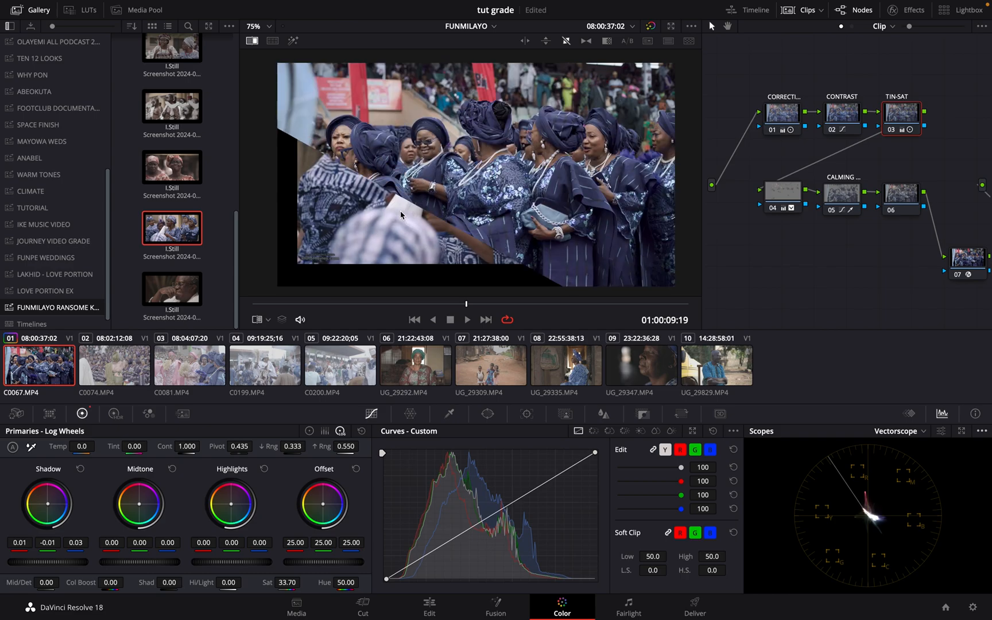
pyautogui.moveTo(136, 446); pyautogui.dragTo(141, 446)
pyautogui.moveTo(142, 446); pyautogui.dragTo(142, 446)
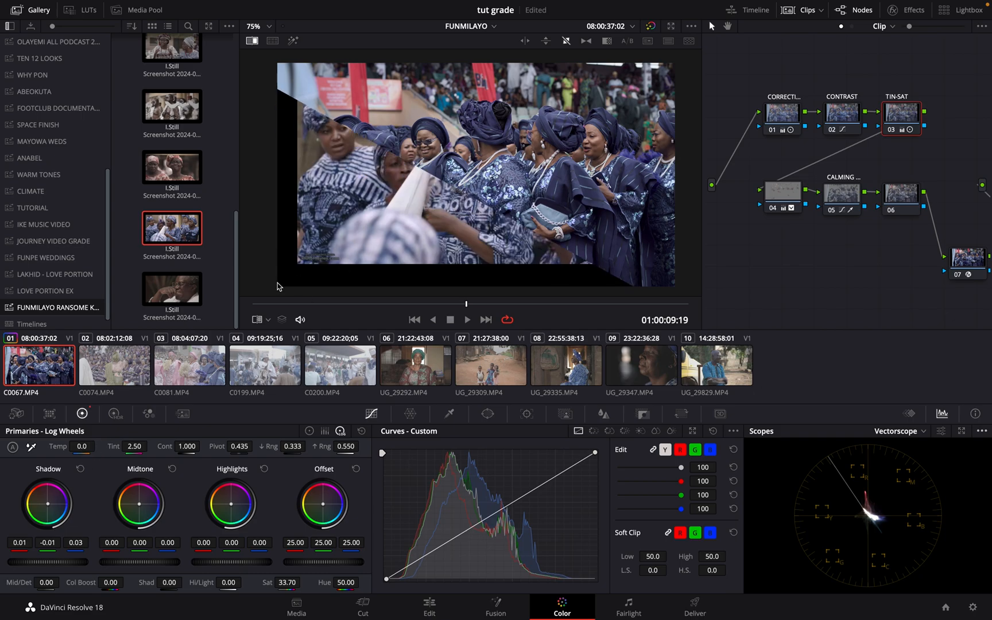
# Set the TIN-SAT node's temperature to 160.0, compare it with the reference still, and save the project.
pyautogui.click(84, 447)
pyautogui.moveTo(83, 448); pyautogui.dragTo(92, 448)
pyautogui.moveTo(92, 449); pyautogui.dragTo(92, 448)
pyautogui.moveTo(497, 199); pyautogui.dragTo(498, 265)
pyautogui.hotkey('ctrl', 's')
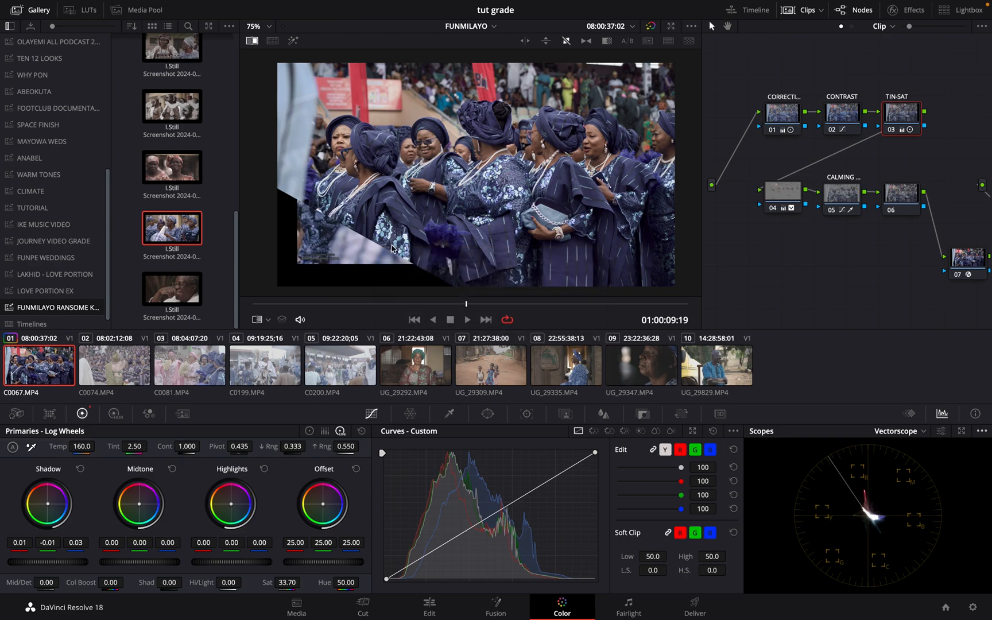
# Compare the grade with the reference still across the wipe and check an earlier point of the clip.
pyautogui.moveTo(392, 248)
pyautogui.mouseDown()
pyautogui.moveTo(361, 287)
pyautogui.moveTo(349, 288)
pyautogui.moveTo(387, 273)
pyautogui.moveTo(488, 161)
pyautogui.moveTo(376, 248)
pyautogui.mouseUp()
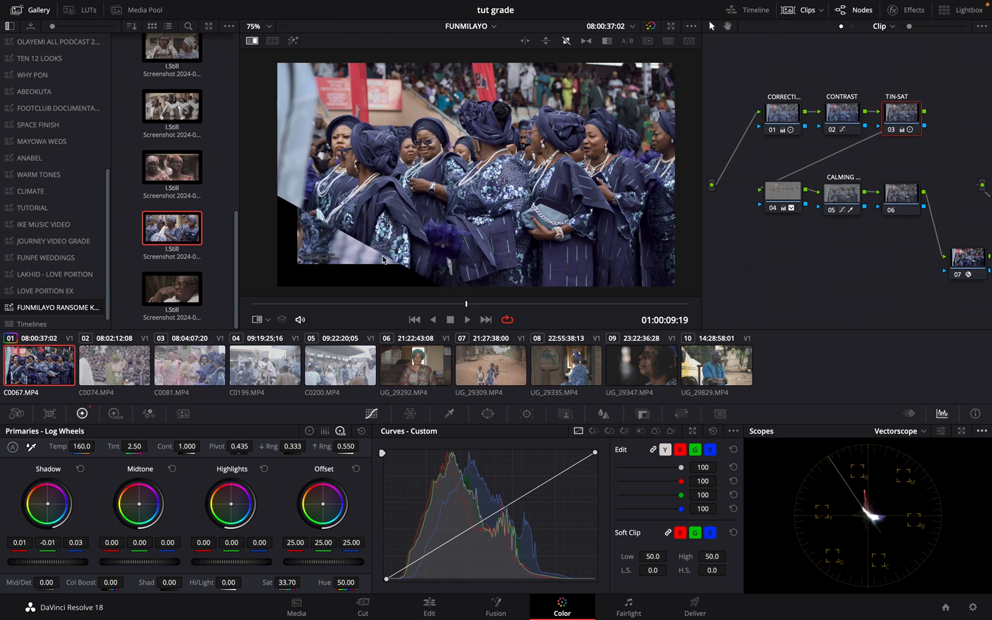
pyautogui.moveTo(388, 257); pyautogui.dragTo(406, 234)
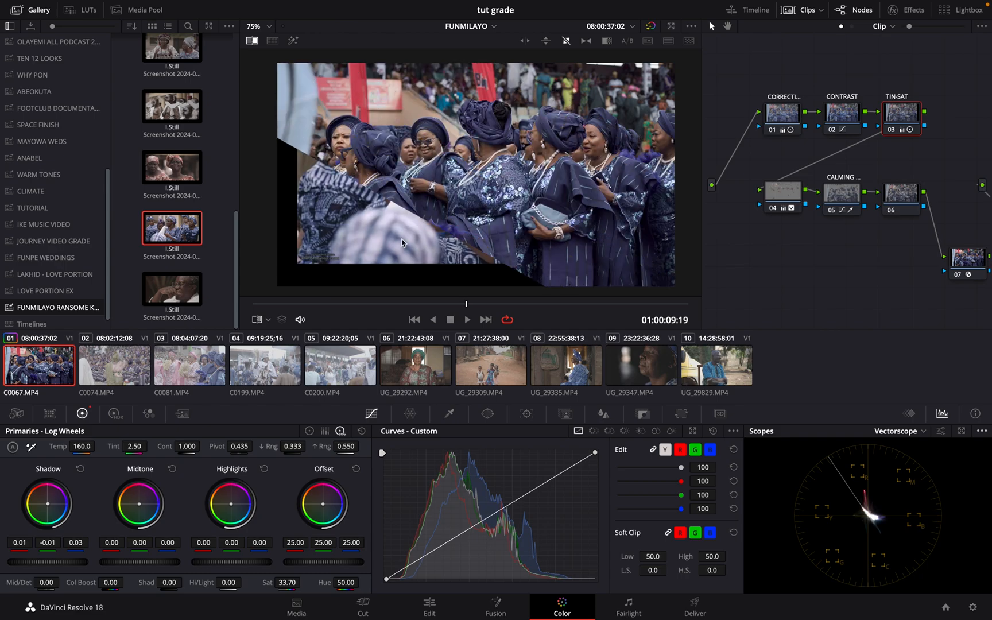
pyautogui.click(451, 305)
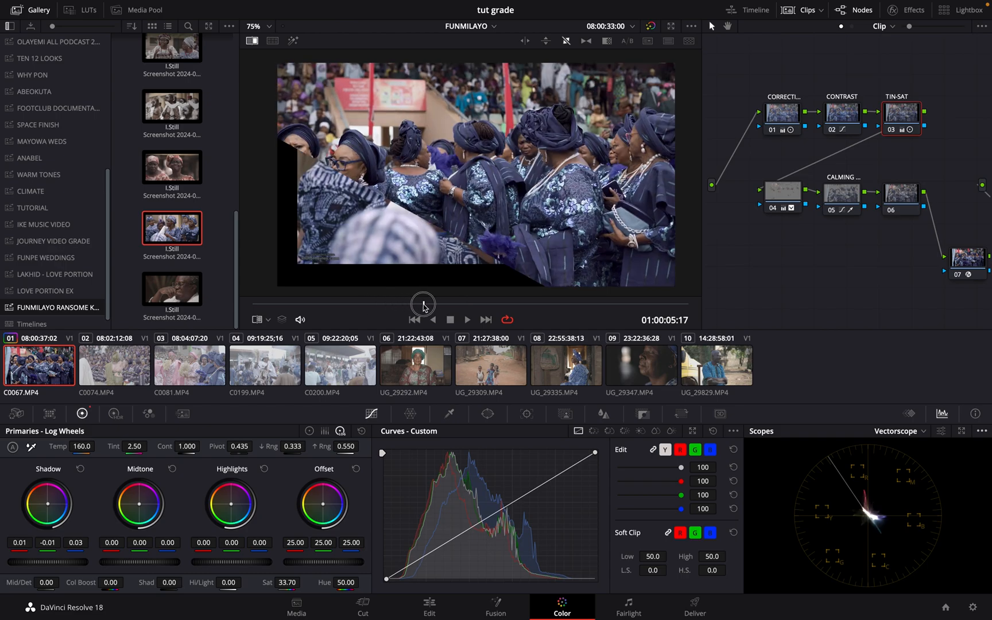
# Go to an earlier frame of the clip and toggle the CALMING node 05 off and on to check its effect.
pyautogui.moveTo(452, 305); pyautogui.dragTo(328, 323)
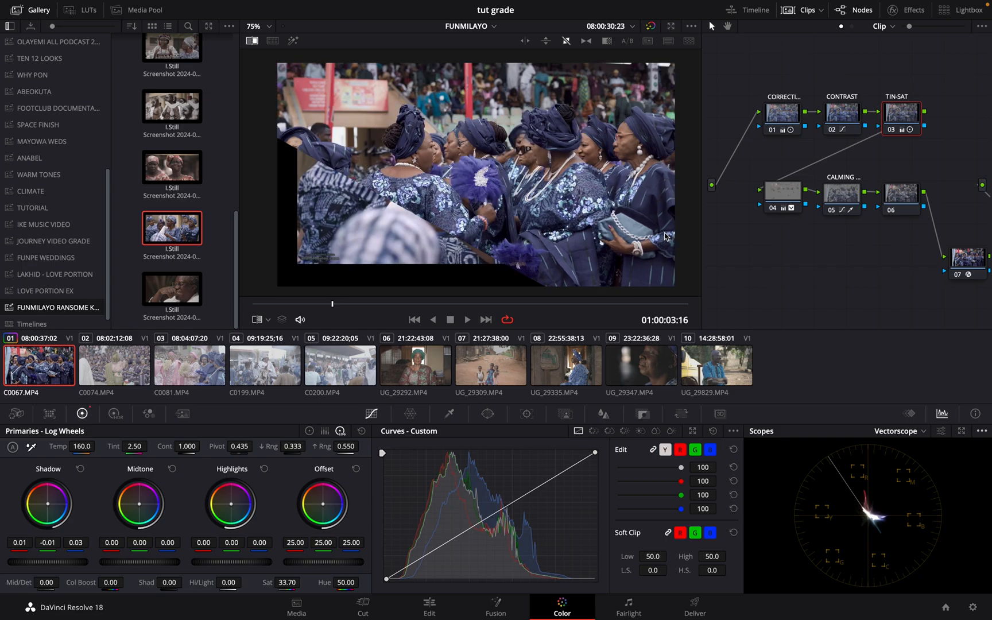
pyautogui.scroll(-1, 827, 236)
pyautogui.click(905, 196)
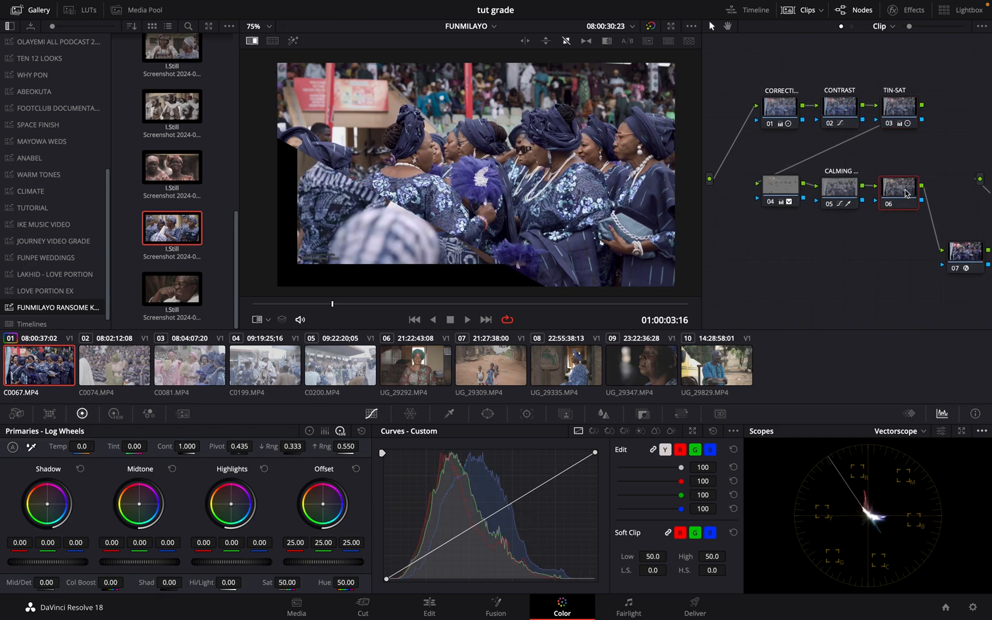
pyautogui.click(829, 204)
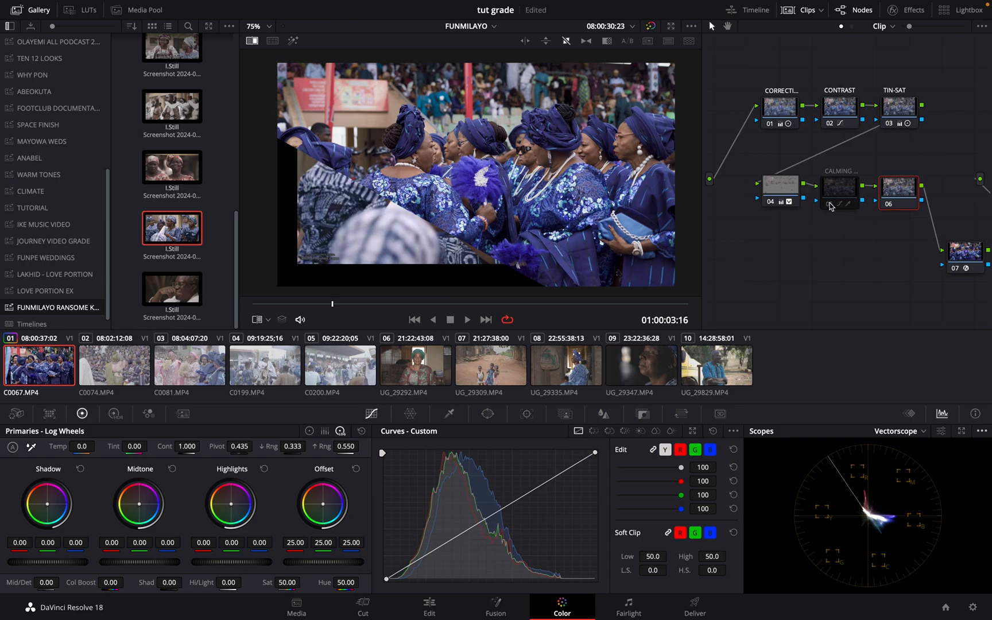
pyautogui.click(829, 205)
# Move node 06 below node 04 in the graph and apply the Film Grain effect to it.
pyautogui.moveTo(894, 188); pyautogui.dragTo(772, 240)
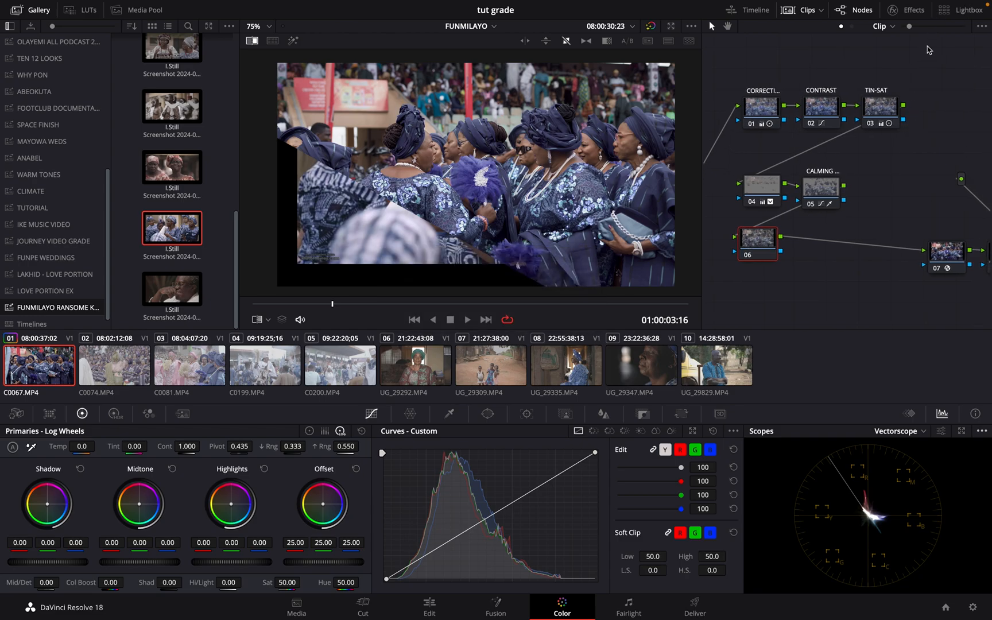
pyautogui.click(907, 10)
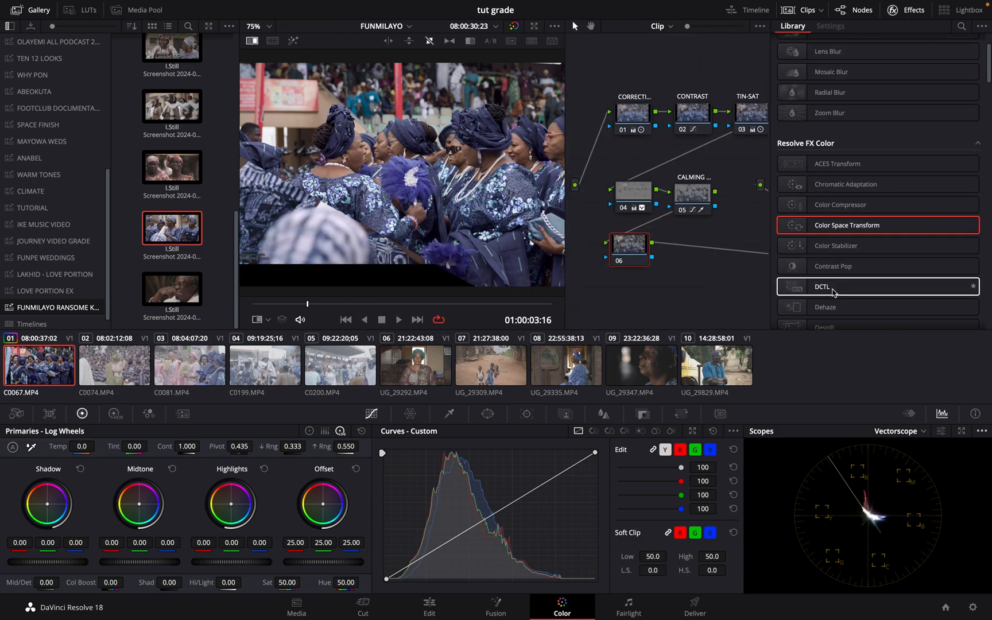
pyautogui.click(961, 26)
pyautogui.write('G')
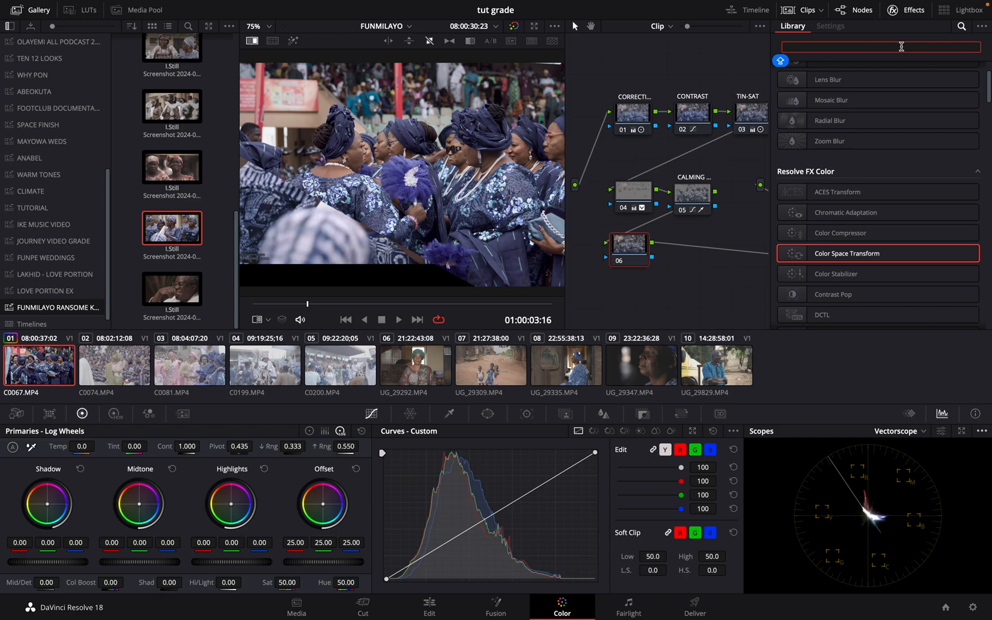
pyautogui.write('RA')
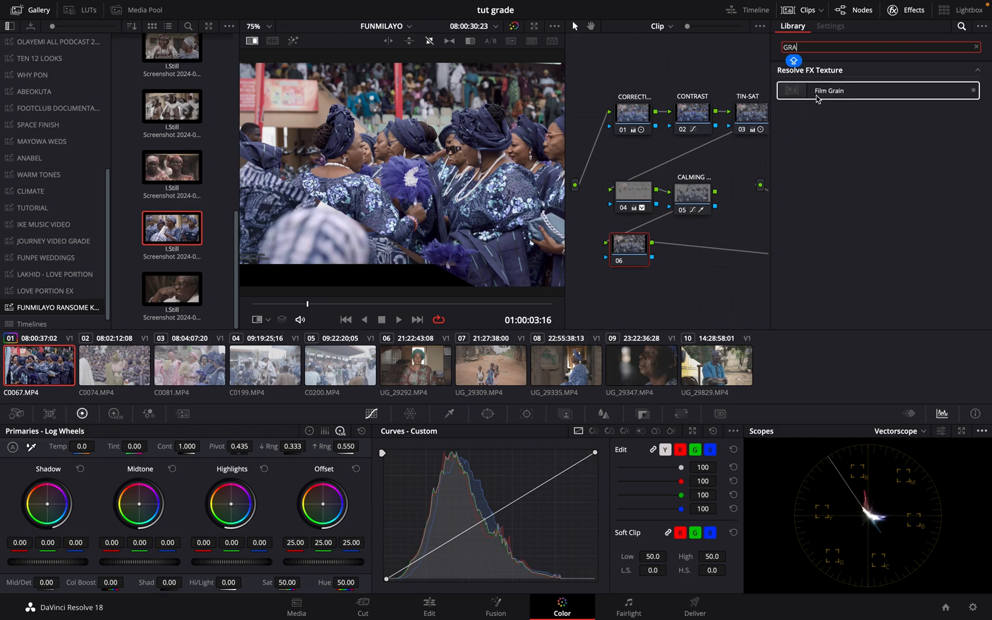
pyautogui.moveTo(815, 91); pyautogui.dragTo(630, 248)
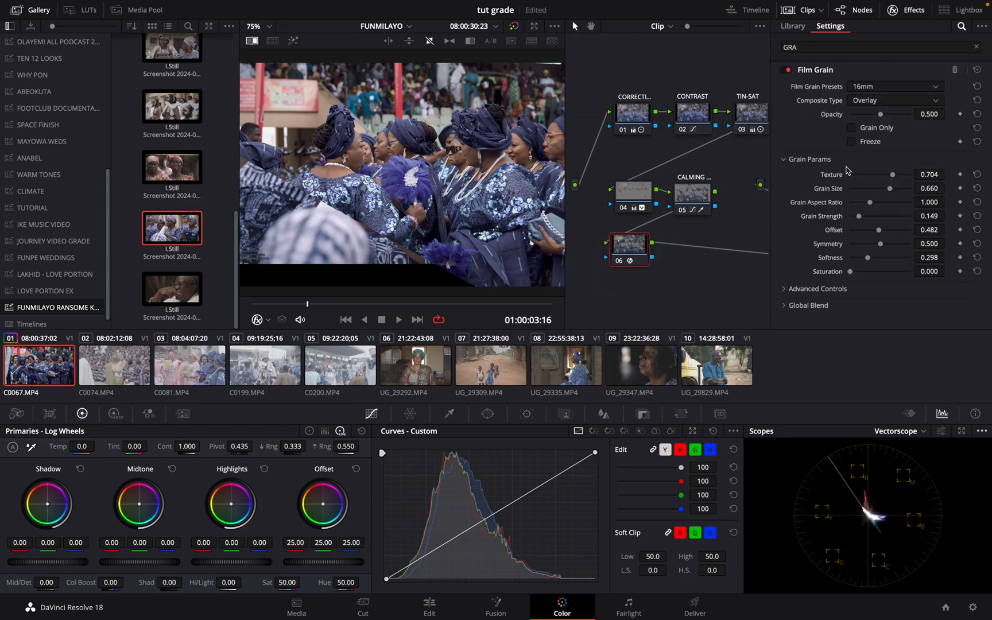
# Set the Film Grain preset to 35mm 400T and inspect the grain up close on an enlarged image.
pyautogui.click(893, 86)
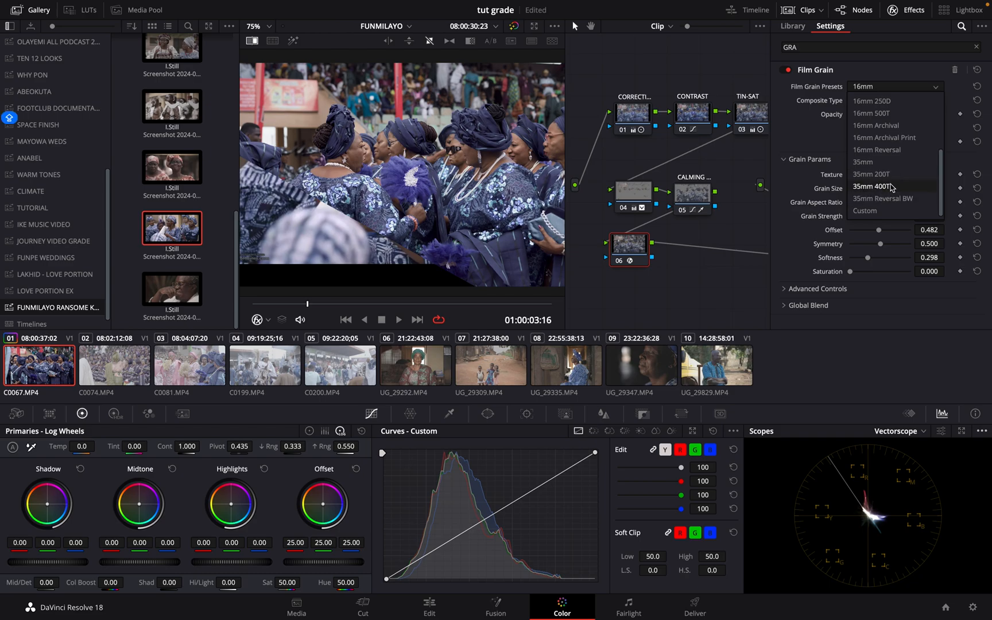
pyautogui.click(889, 186)
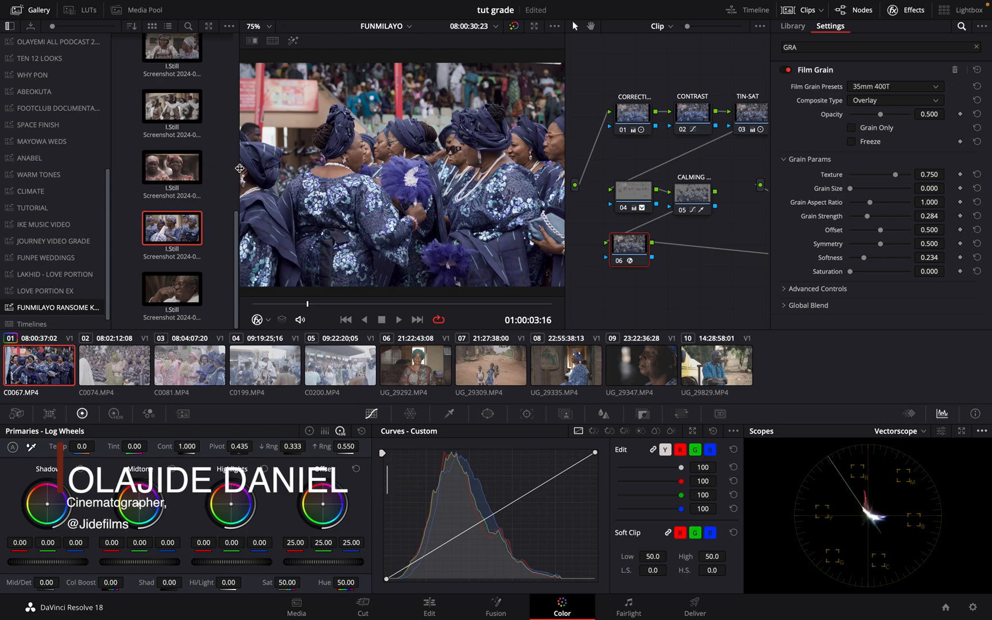
pyautogui.click(33, 10)
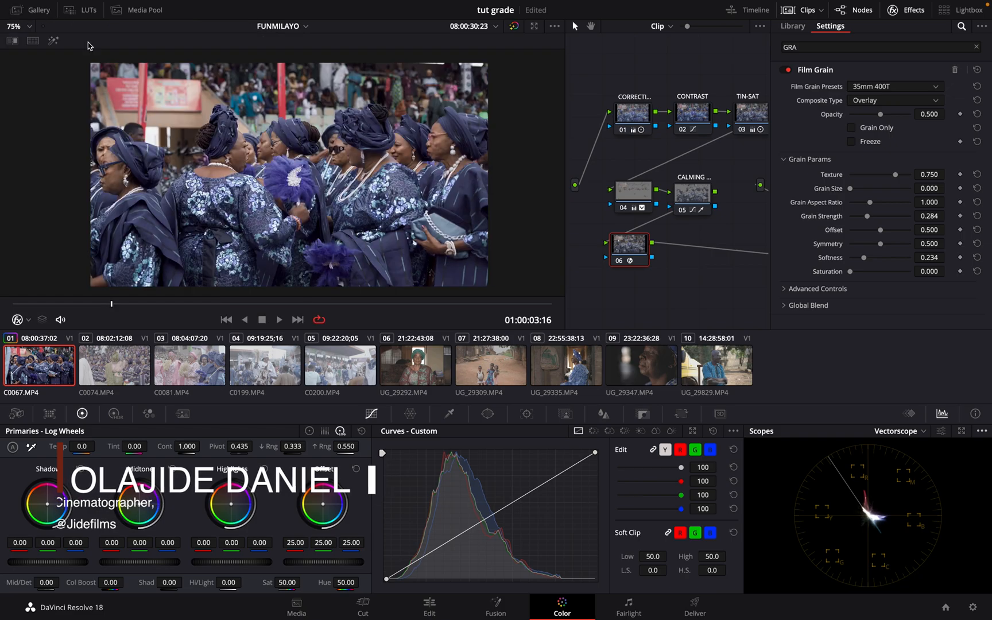
pyautogui.scroll(8, 288, 132)
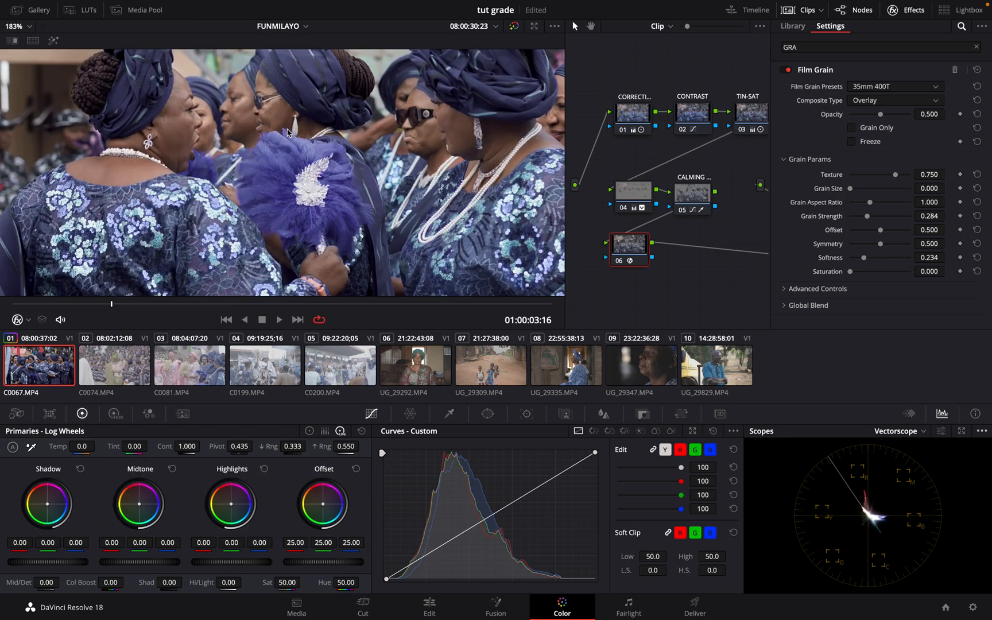
pyautogui.scroll(-2, 287, 132)
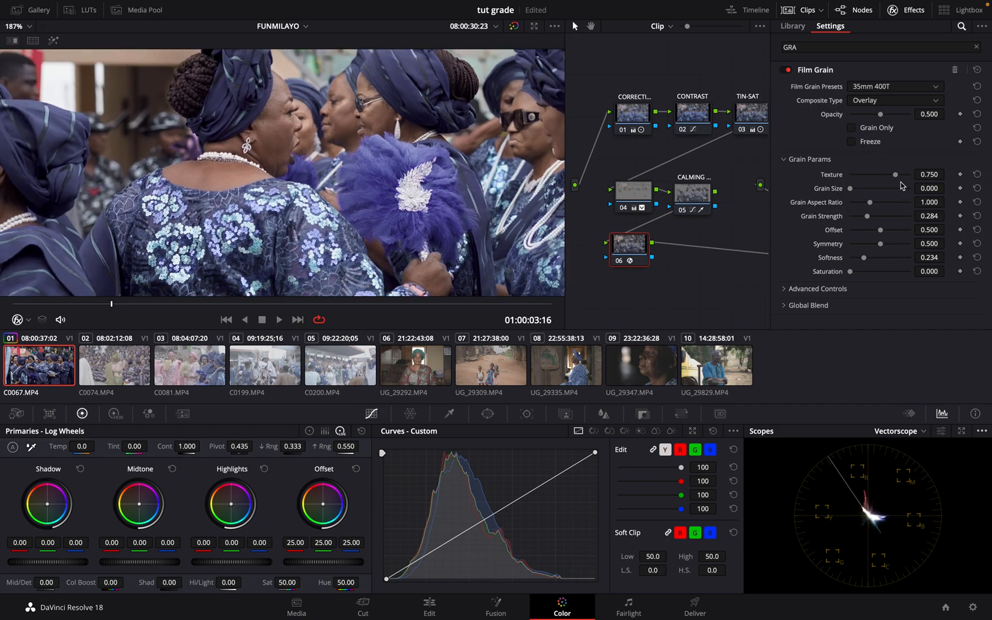
# Set the film grain's size to 0.477 and its strength to 0.422, and save the project.
pyautogui.moveTo(851, 188); pyautogui.dragTo(875, 221)
pyautogui.scroll(-5, 488, 226)
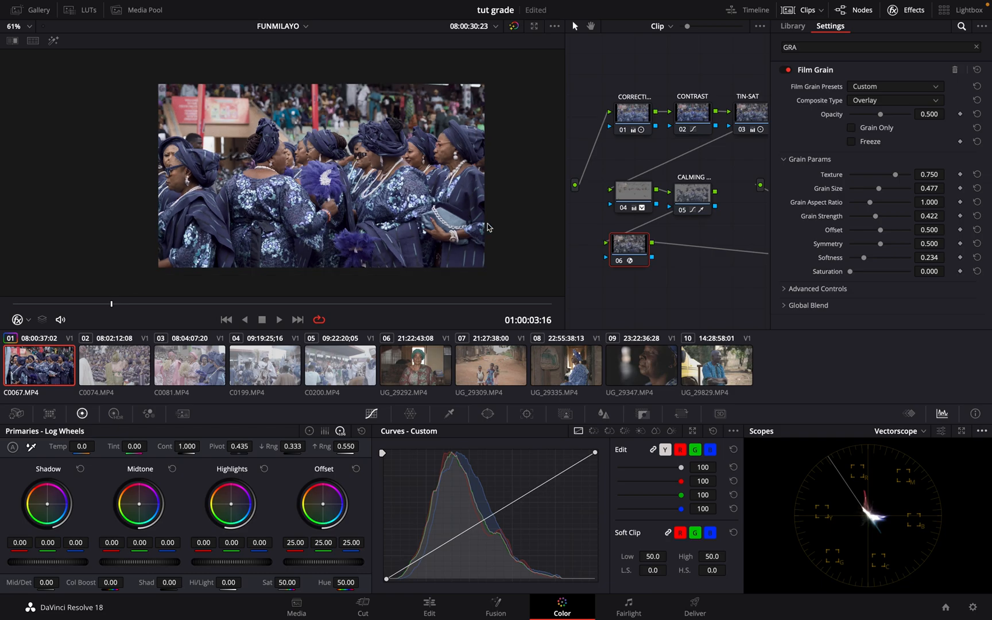
pyautogui.hotkey('ctrl', 's')
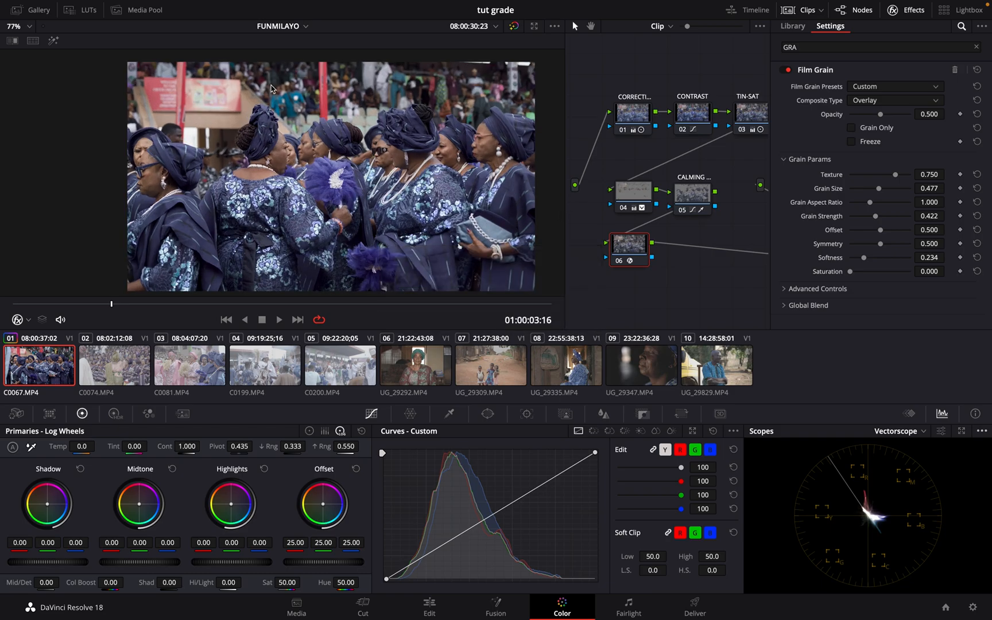
# Compare the grained image with the reference still across the wipe, and check a later frame of the clip.
pyautogui.click(12, 40)
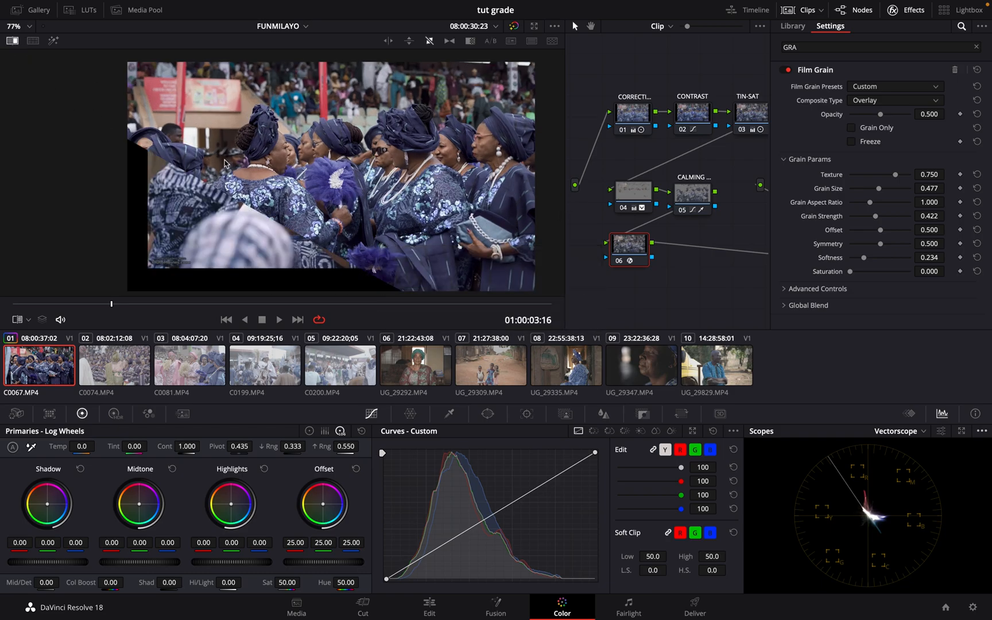
pyautogui.moveTo(396, 121); pyautogui.dragTo(233, 278)
pyautogui.scroll(5, 336, 228)
pyautogui.scroll(-5, 336, 228)
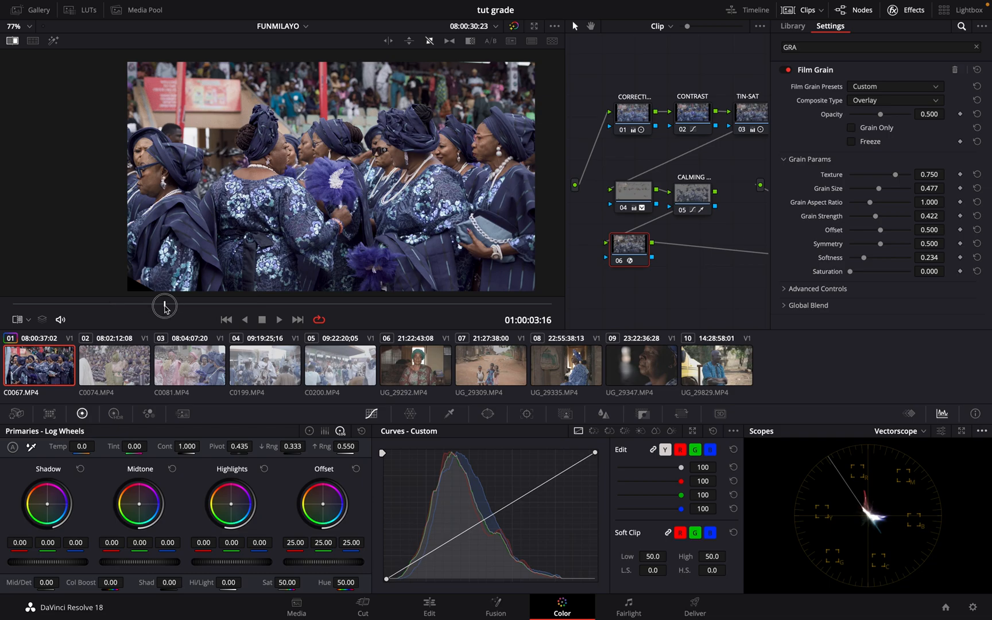
pyautogui.click(319, 307)
pyautogui.moveTo(320, 310); pyautogui.dragTo(168, 332)
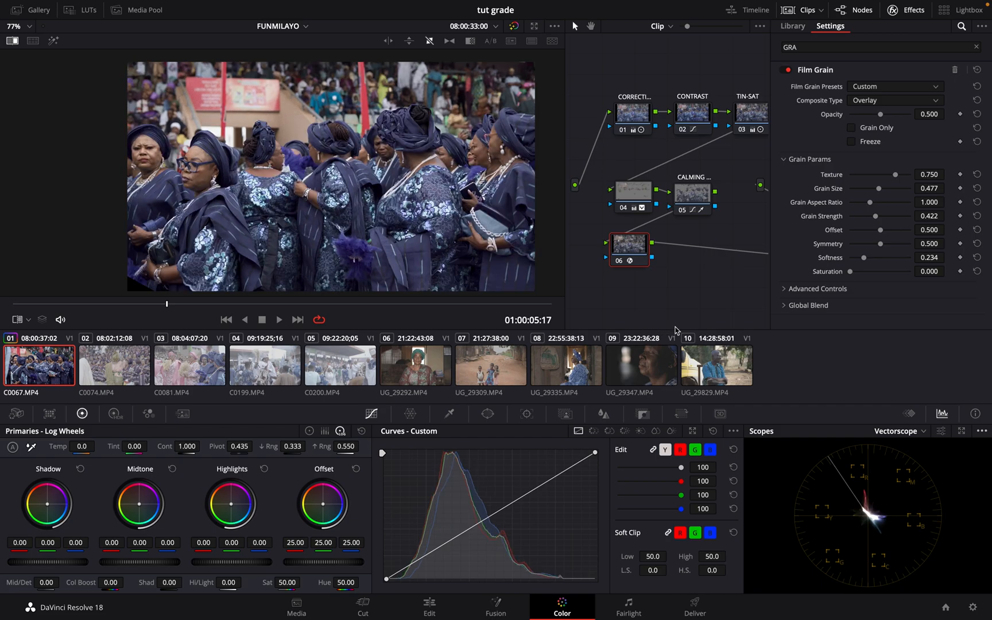
# Inspect the grained crowd shot both close up and as a whole frame.
pyautogui.hscroll(-2, 660, 190)
pyautogui.scroll(-2, 438, 245)
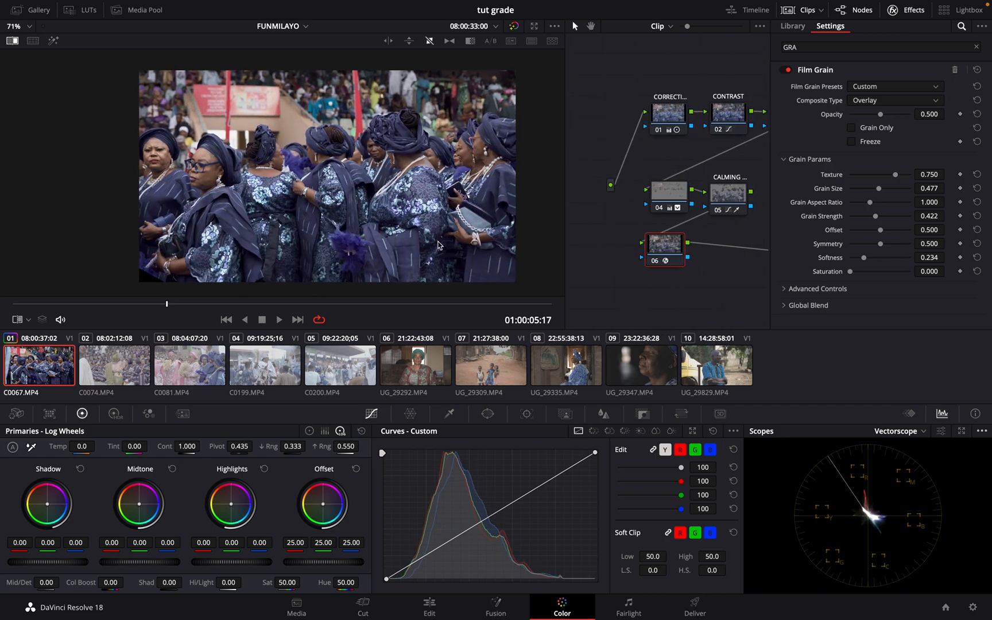
pyautogui.scroll(-2, 438, 245)
pyautogui.hscroll(-1, 438, 245)
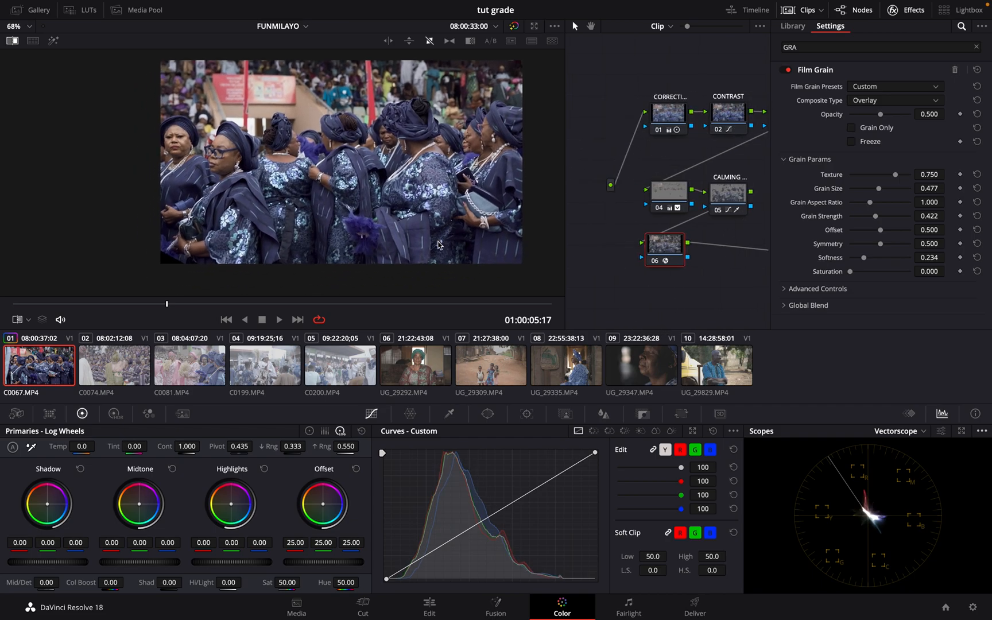
pyautogui.scroll(4, 438, 245)
pyautogui.scroll(-2, 433, 252)
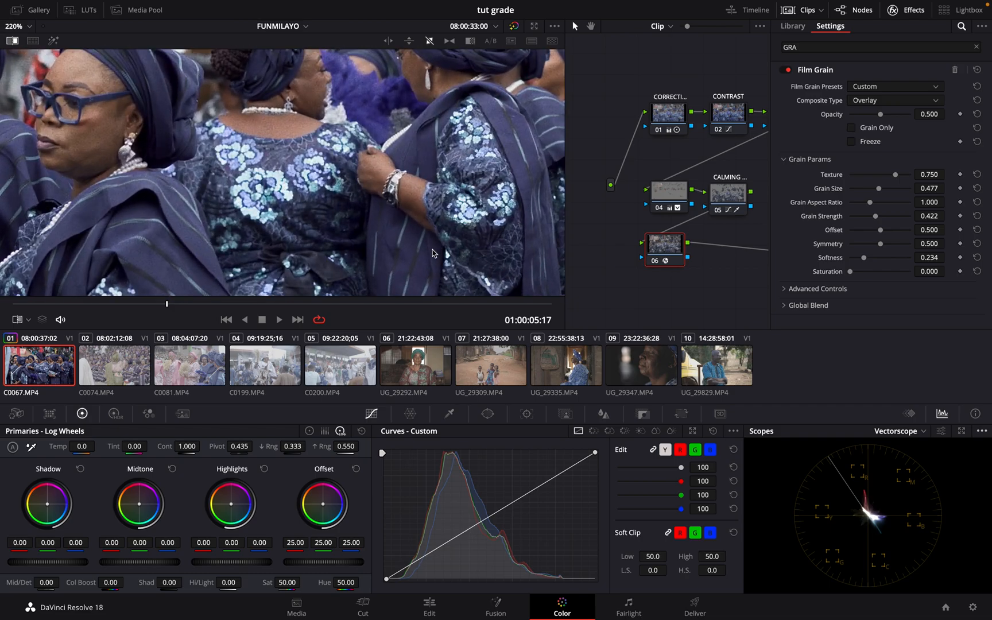
pyautogui.scroll(1, 433, 253)
pyautogui.scroll(-3, 433, 252)
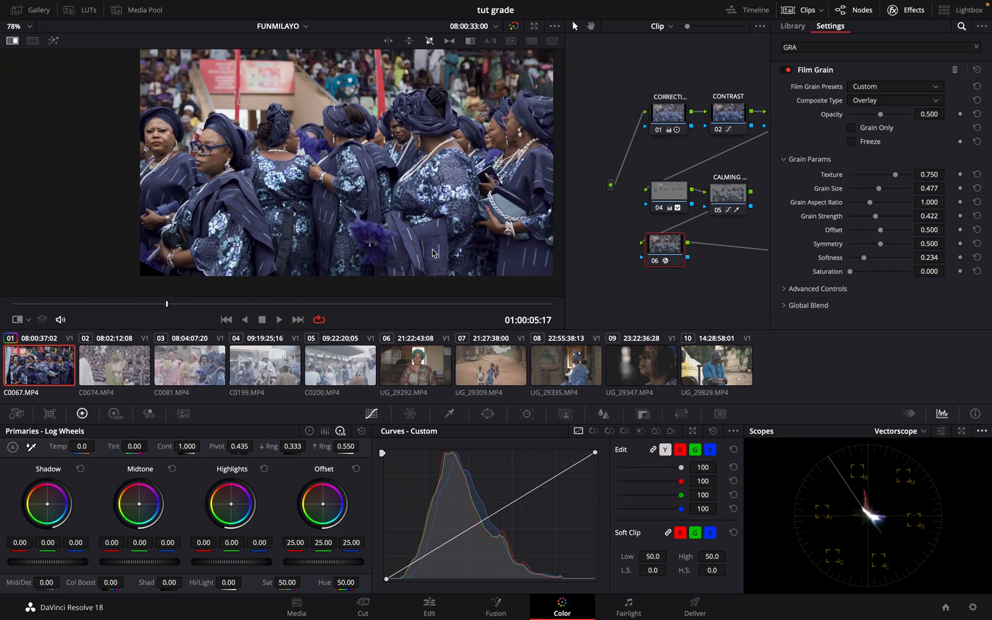
pyautogui.hscroll(1, 339, 223)
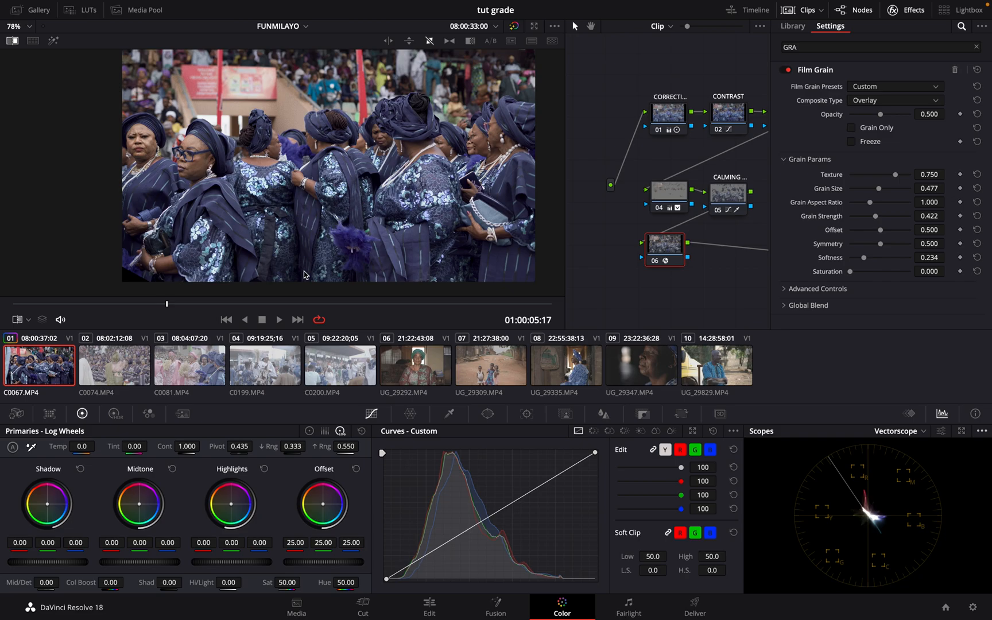
# Compare the grade with the reference still using a vertical wipe split near the middle of the frame.
pyautogui.click(12, 40)
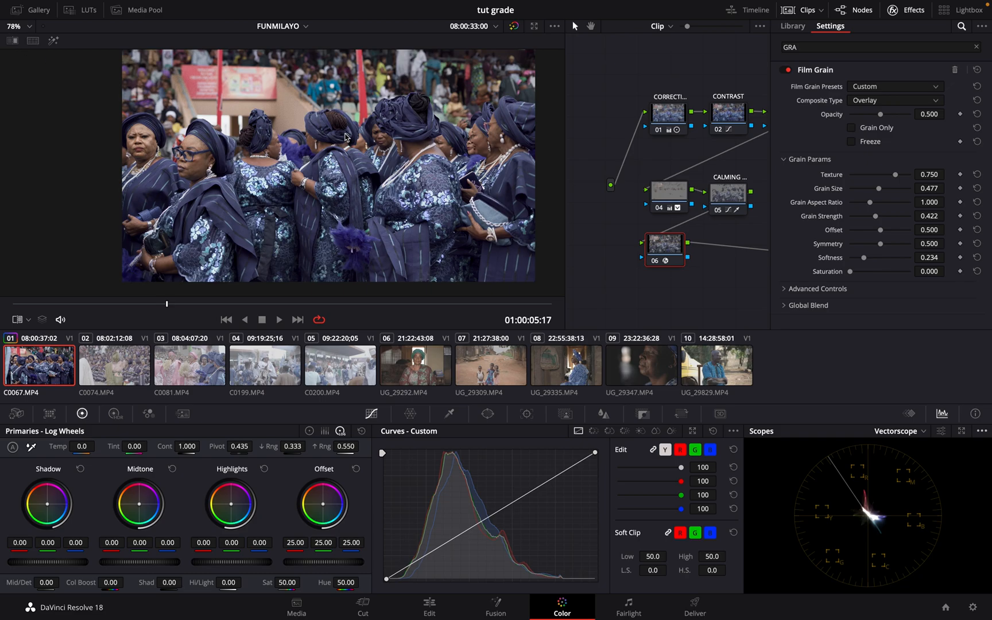
pyautogui.click(12, 41)
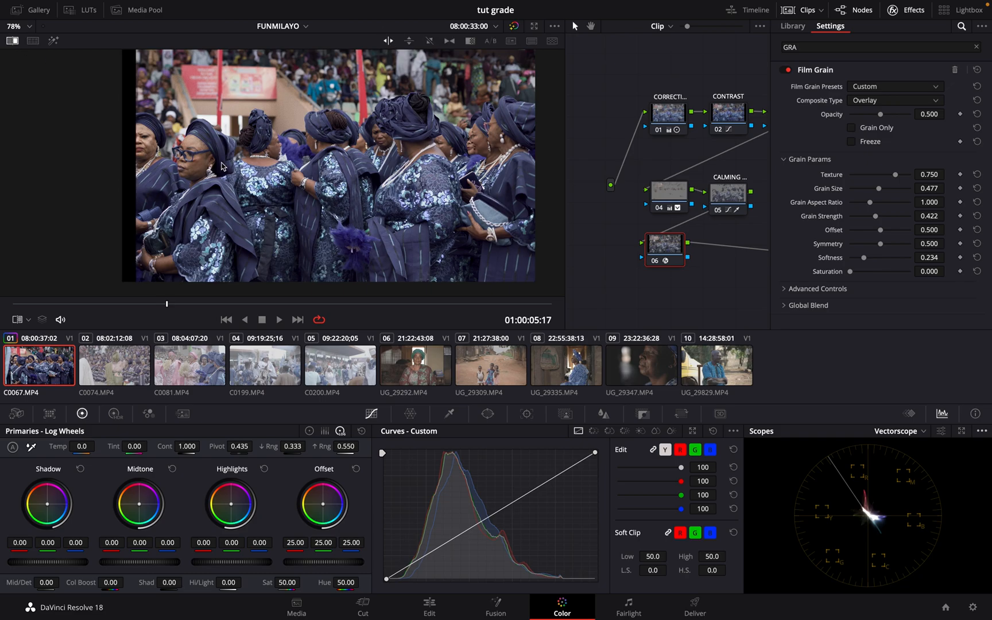
pyautogui.moveTo(139, 187); pyautogui.dragTo(336, 238)
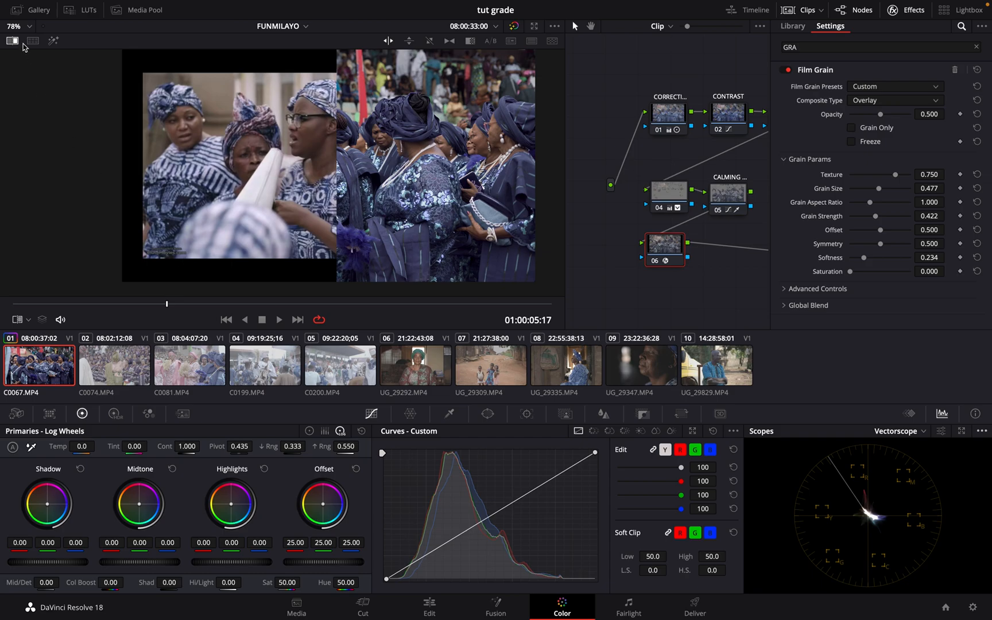
# Load the last gallery still, the man in glasses, as the wipe reference in the viewer.
pyautogui.click(35, 9)
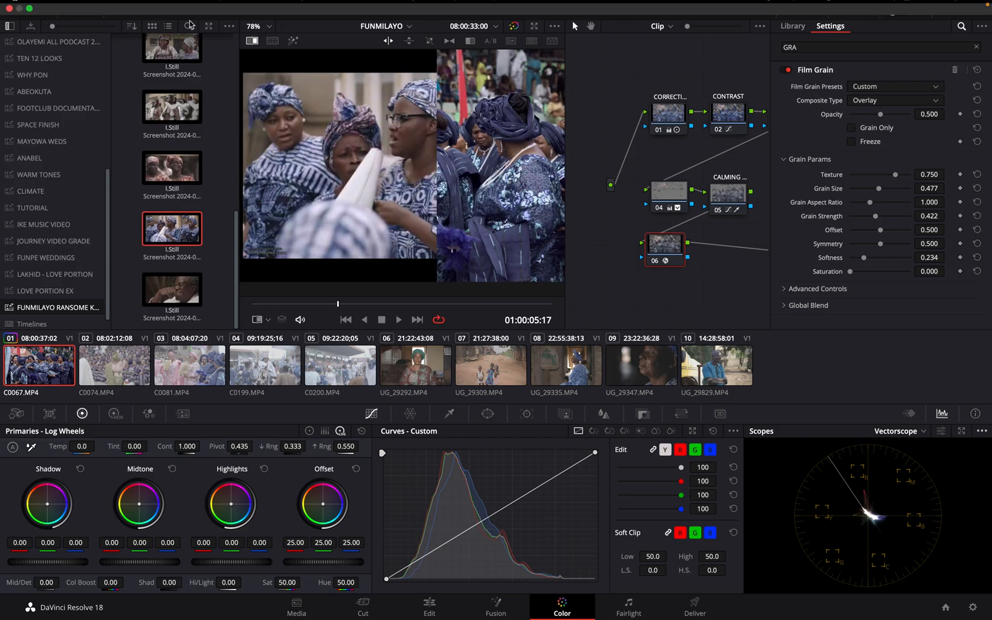
pyautogui.click(177, 290)
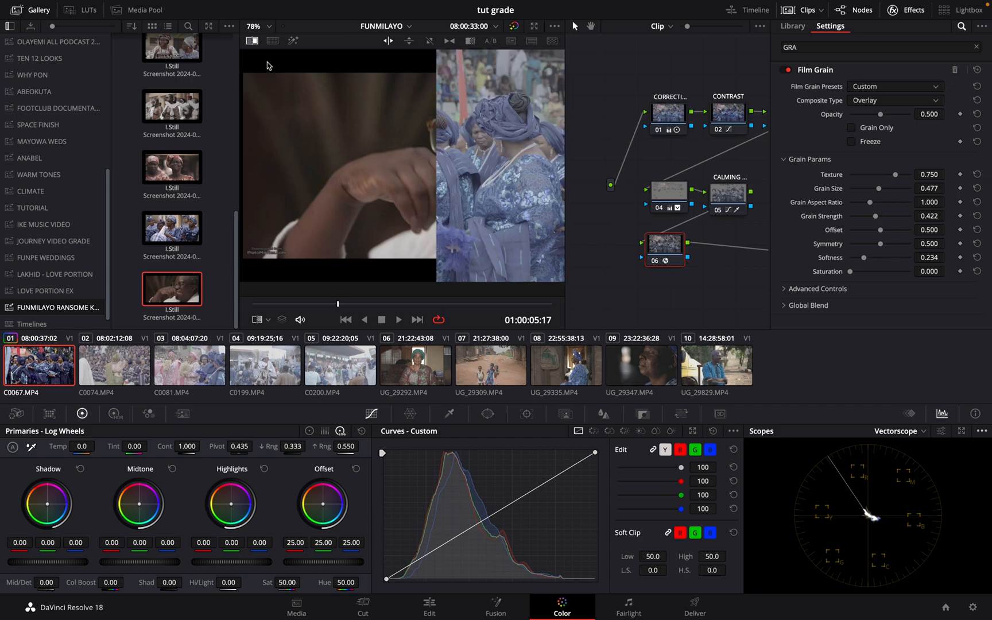
pyautogui.click(252, 40)
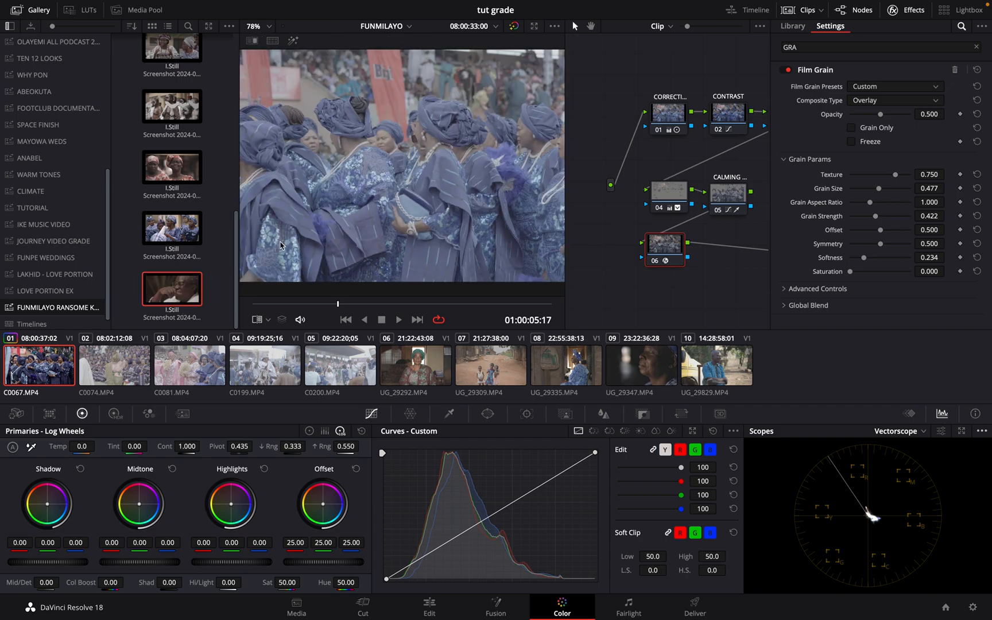
pyautogui.scroll(-2, 376, 204)
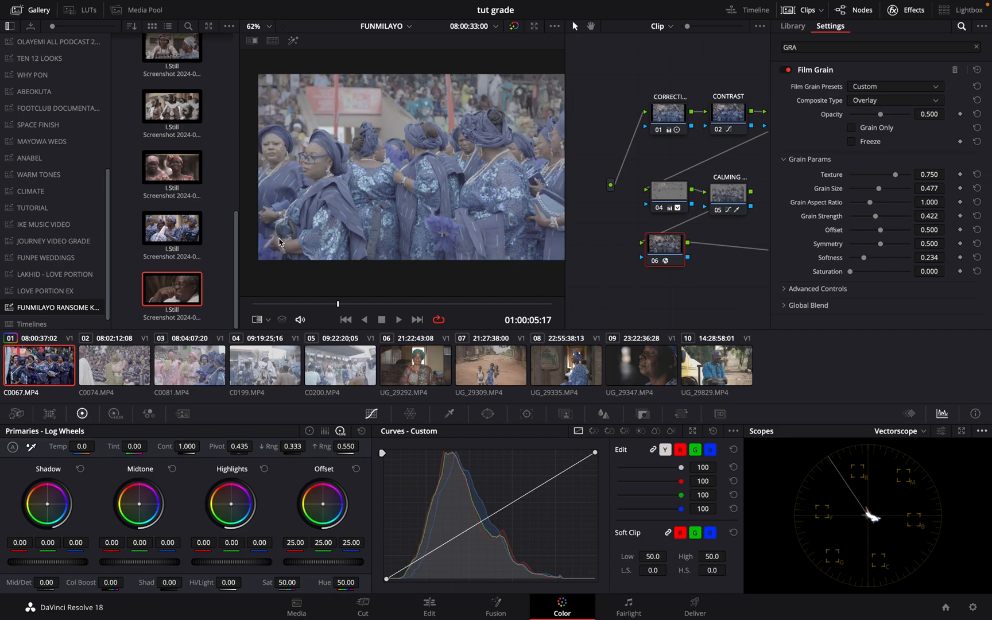
pyautogui.rightClick(185, 290)
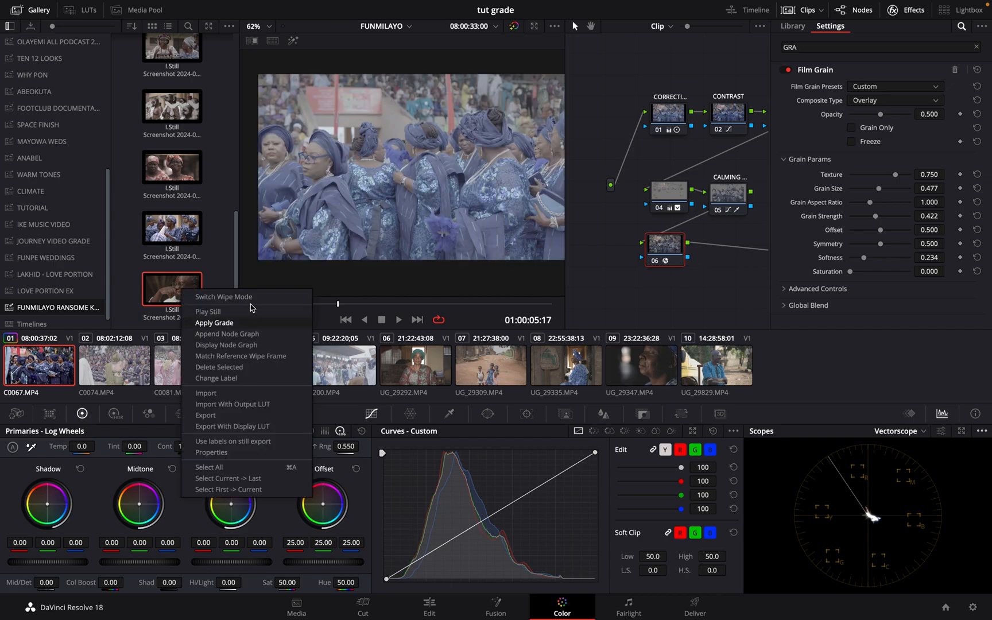
pyautogui.click(171, 299)
pyautogui.rightClick(171, 299)
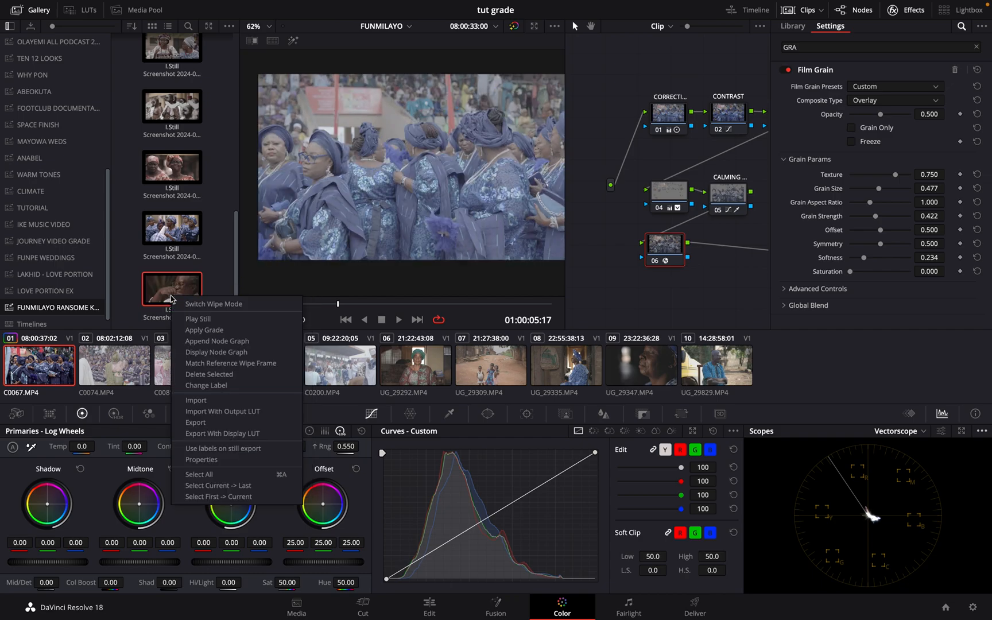
pyautogui.click(199, 318)
# Extend the wipe to show nearly all of the reference still and select clip UG_29347.MP4 for grading.
pyautogui.moveTo(423, 203); pyautogui.dragTo(562, 202)
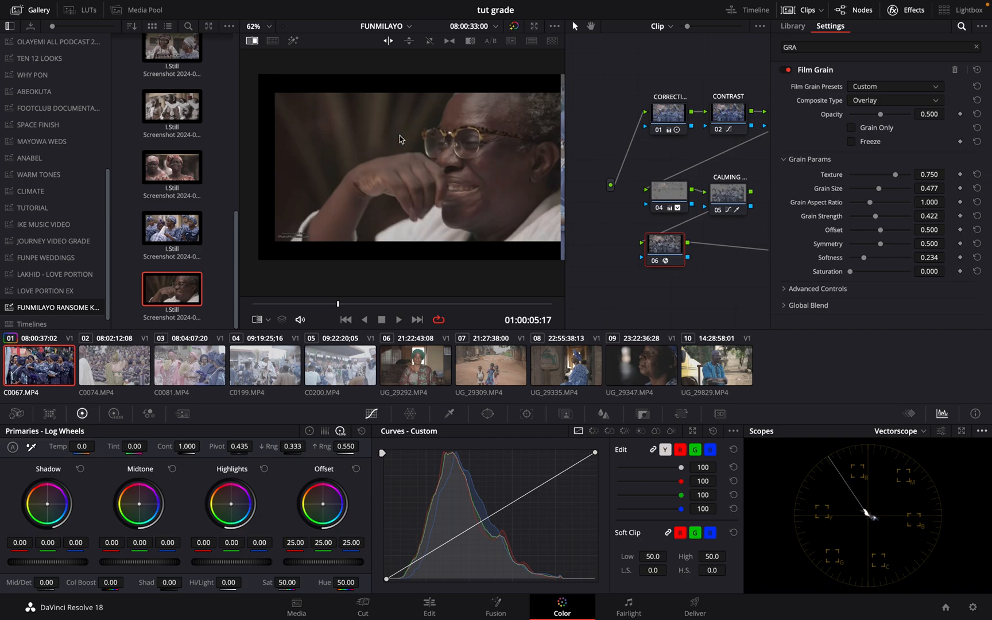
pyautogui.hscroll(2, 400, 139)
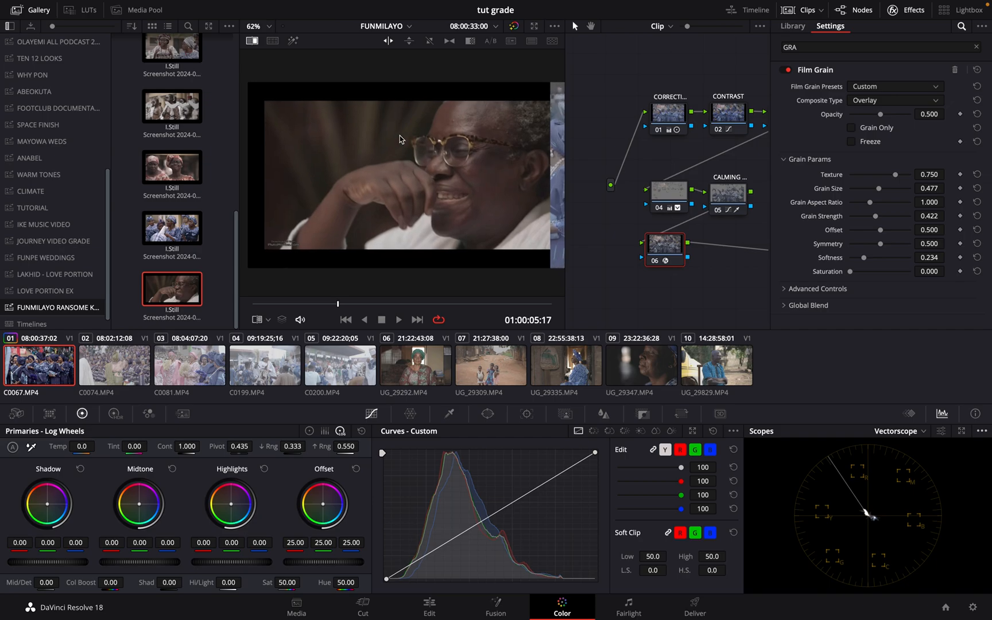
pyautogui.click(653, 371)
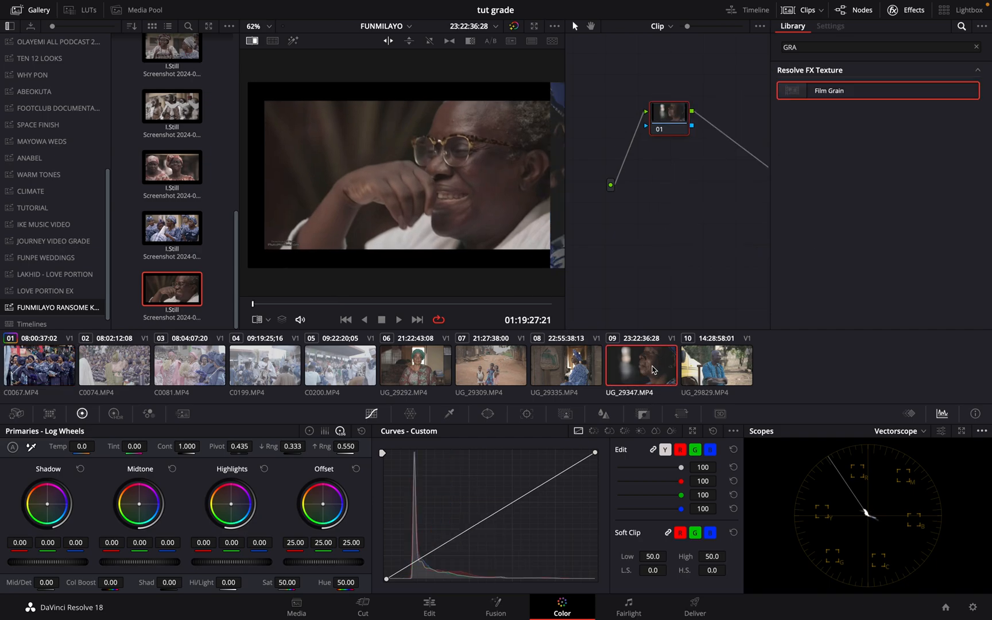
# Compare clip UG_29347.MP4 with the man-in-glasses reference by toggling the wipe and moving its split towards the middle of the faces.
pyautogui.click(251, 40)
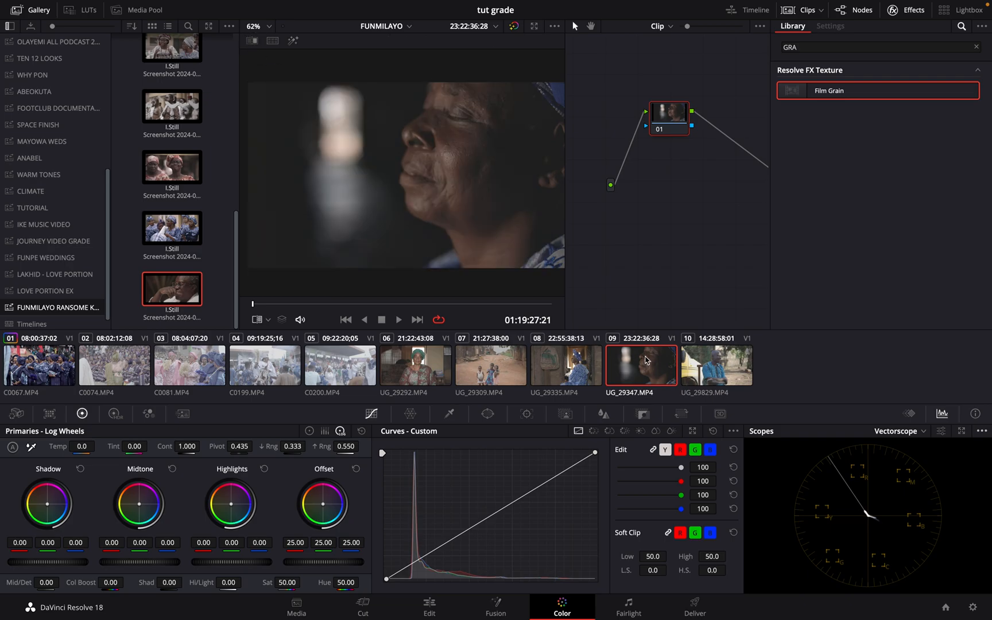
pyautogui.click(252, 41)
pyautogui.moveTo(548, 224); pyautogui.dragTo(466, 248)
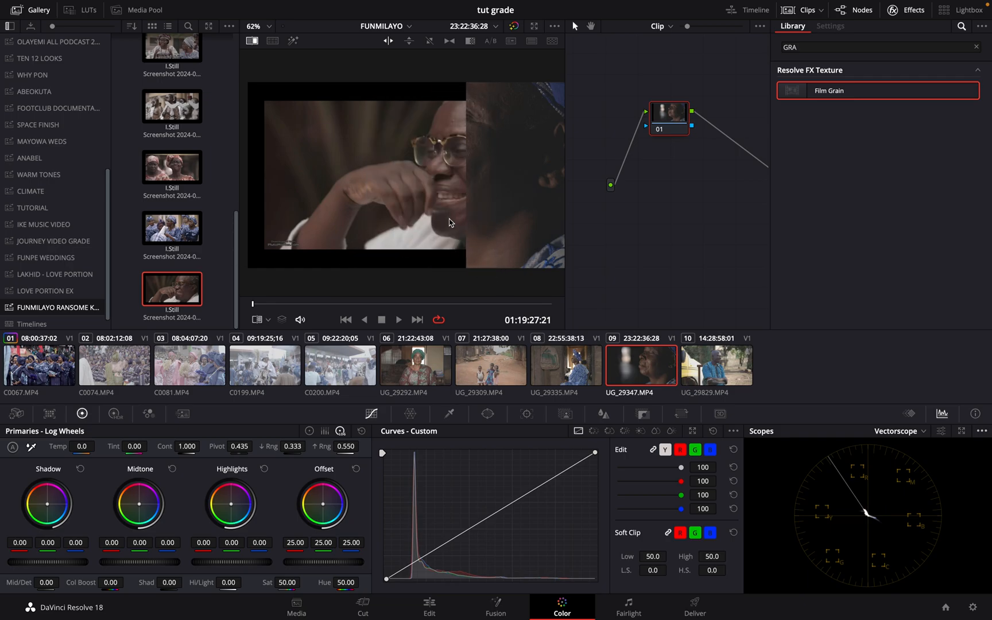
pyautogui.click(252, 40)
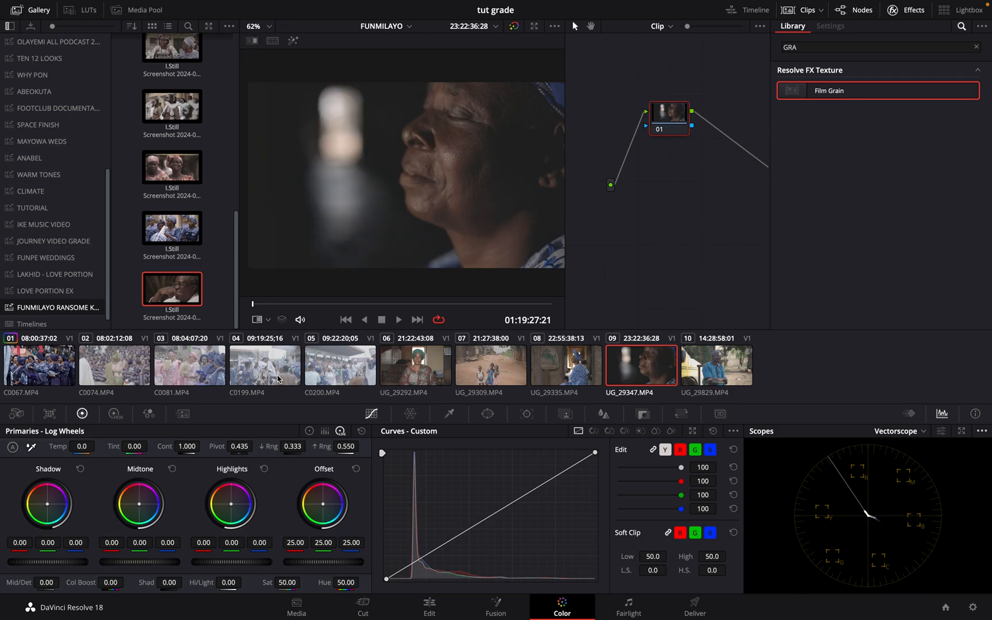
# Grab a still of the graded crowd clip C0067.MP4 at timecode 01:00:07:01.
pyautogui.press('Home')
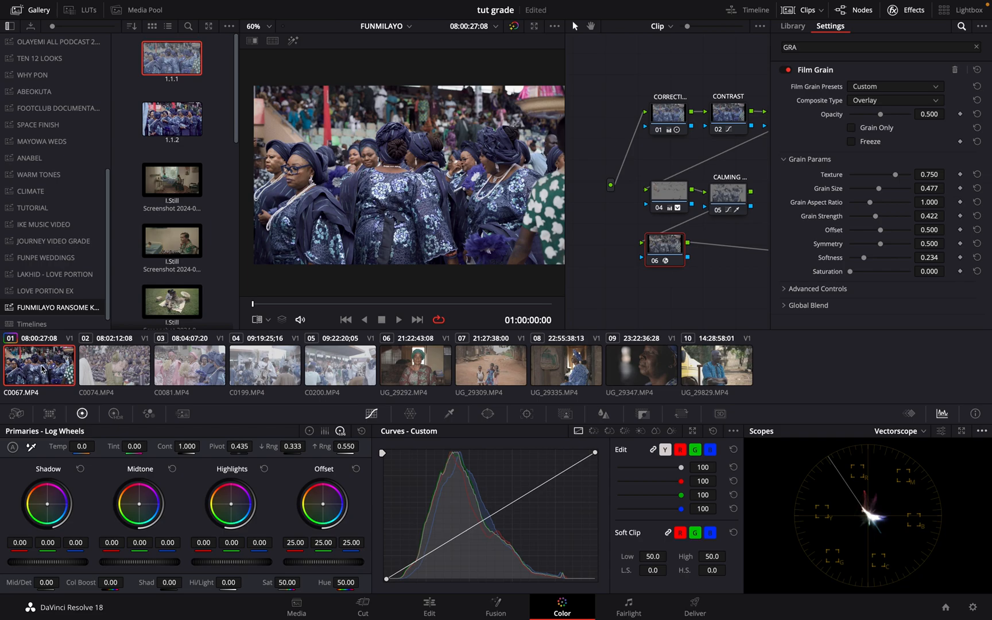
pyautogui.scroll(-1, 373, 207)
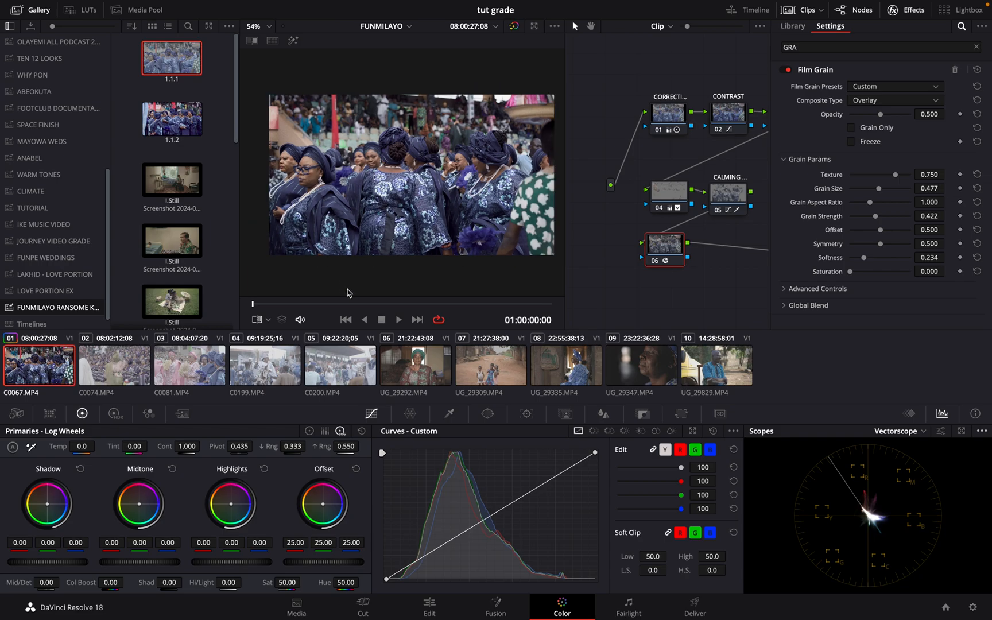
pyautogui.click(359, 305)
pyautogui.rightClick(366, 183)
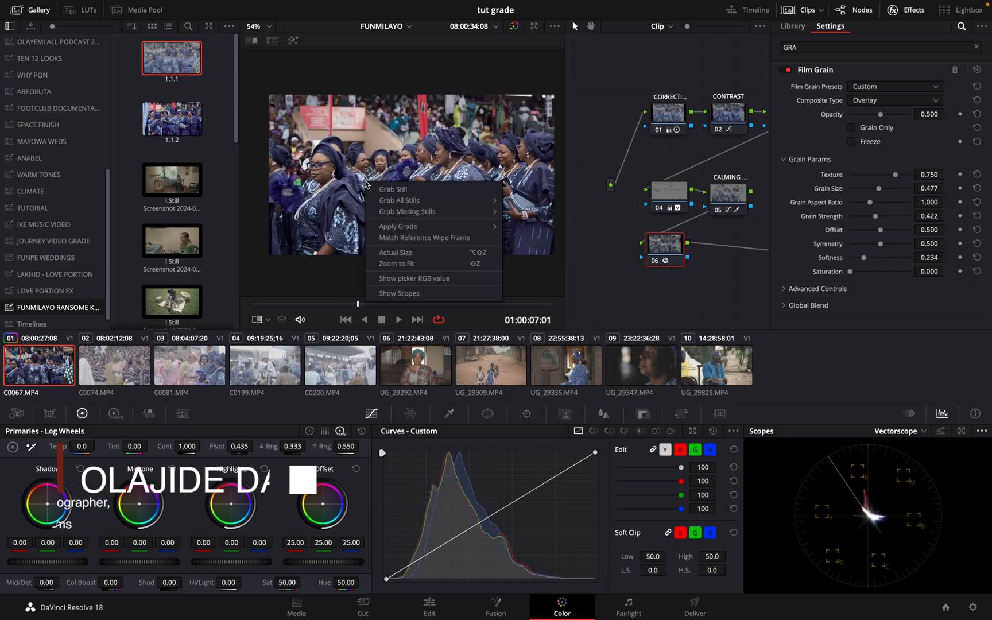
pyautogui.click(383, 189)
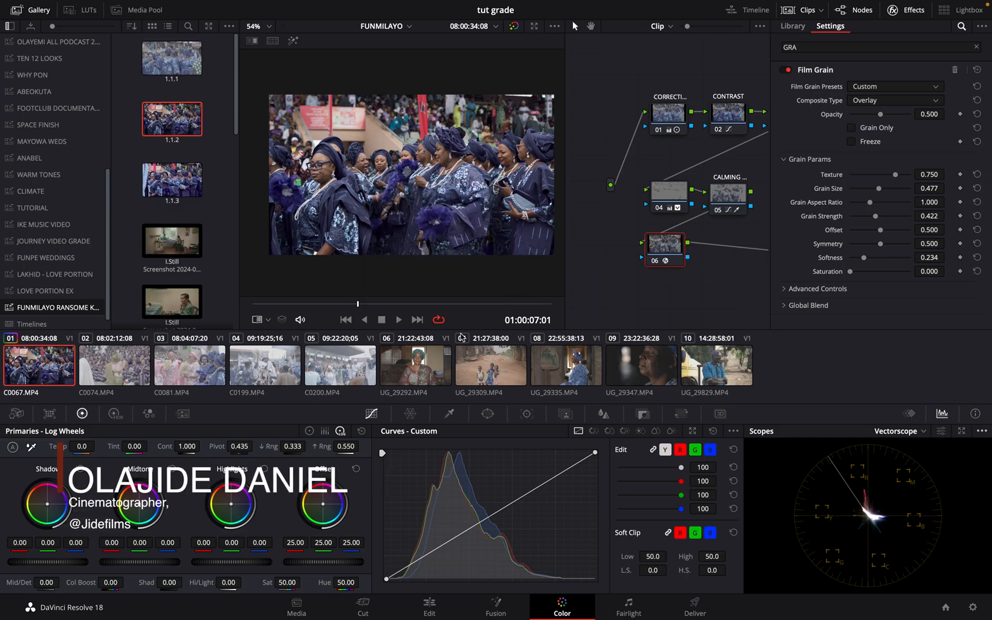
# Return to clip UG_29347.MP4 and wipe it against the man-in-glasses still, with the split across the woman's face.
pyautogui.click(639, 370)
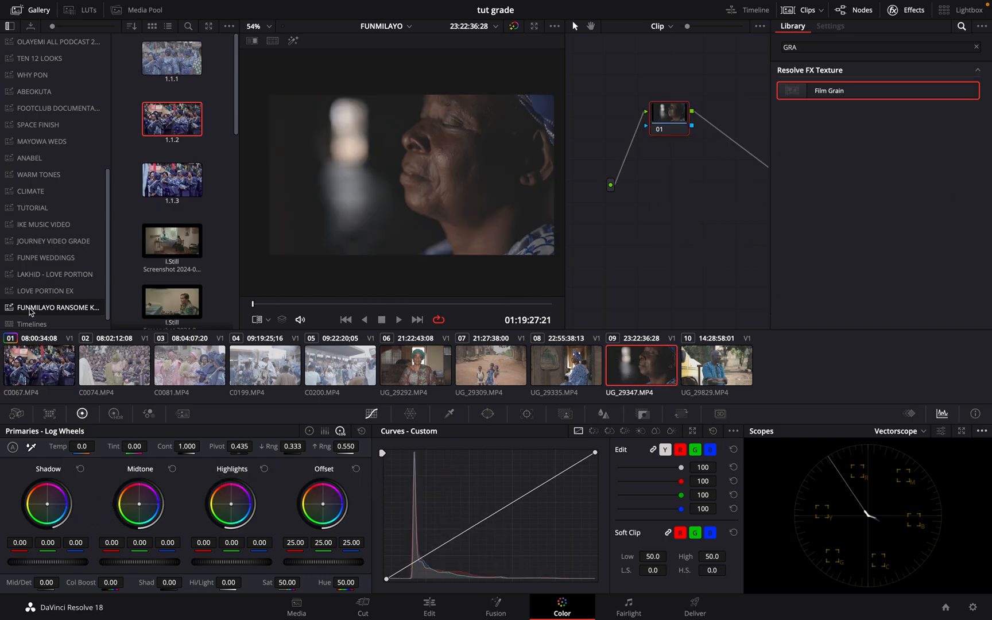
pyautogui.scroll(-10, 166, 270)
pyautogui.rightClick(171, 294)
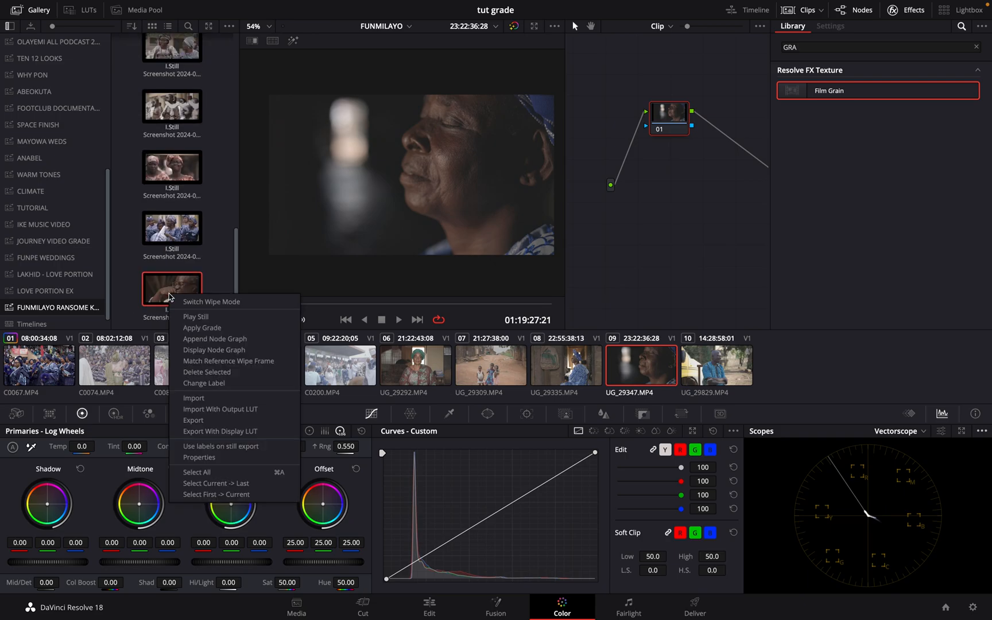
pyautogui.click(198, 317)
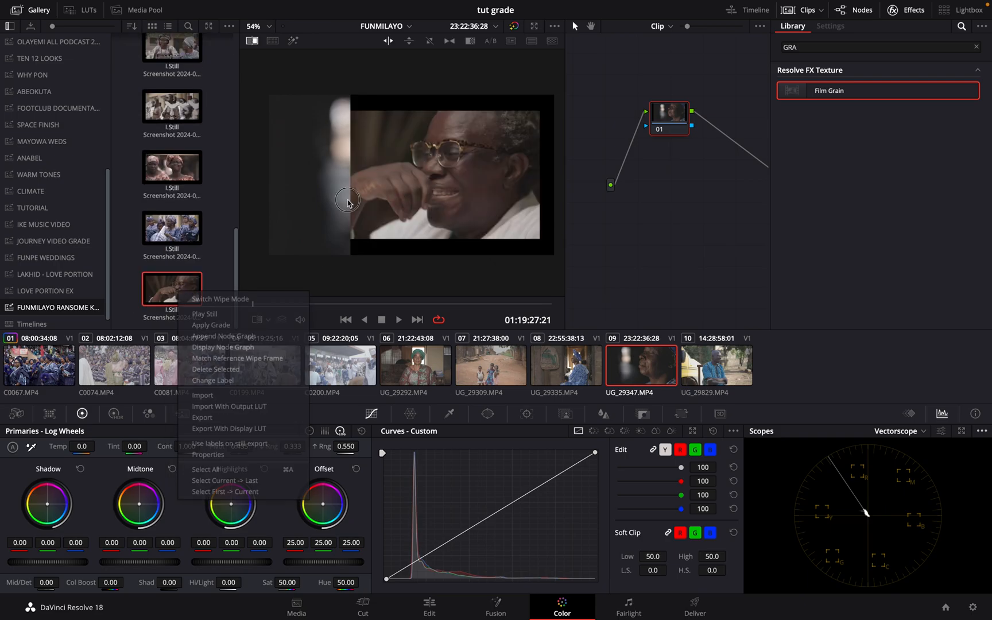
pyautogui.moveTo(352, 218); pyautogui.dragTo(453, 233)
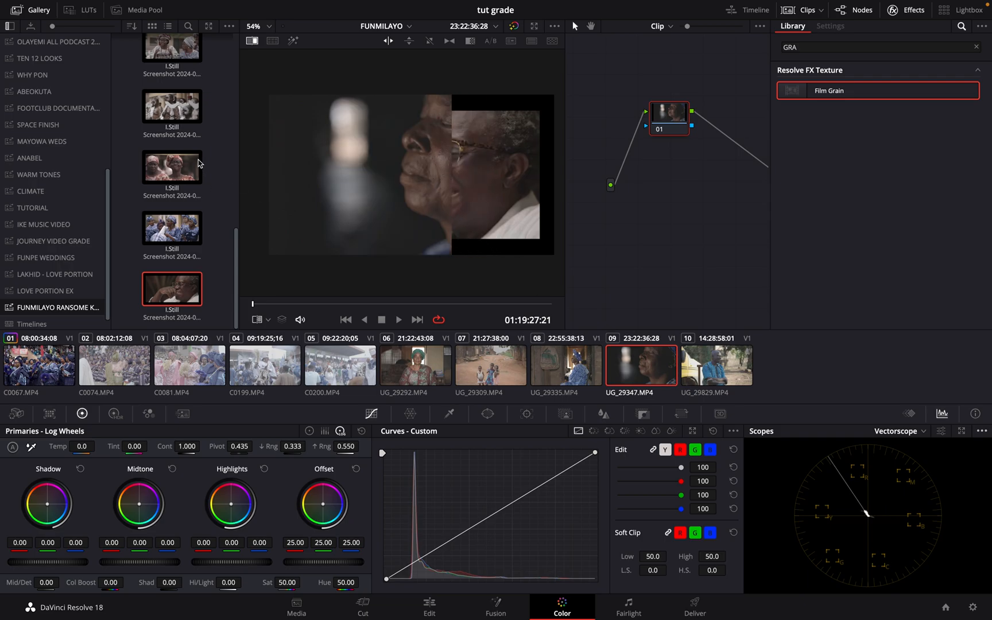
# Apply the grade from gallery still 1.1.2 to clip UG_29347.MP4 and view the full frame without the wipe.
pyautogui.scroll(10, 198, 163)
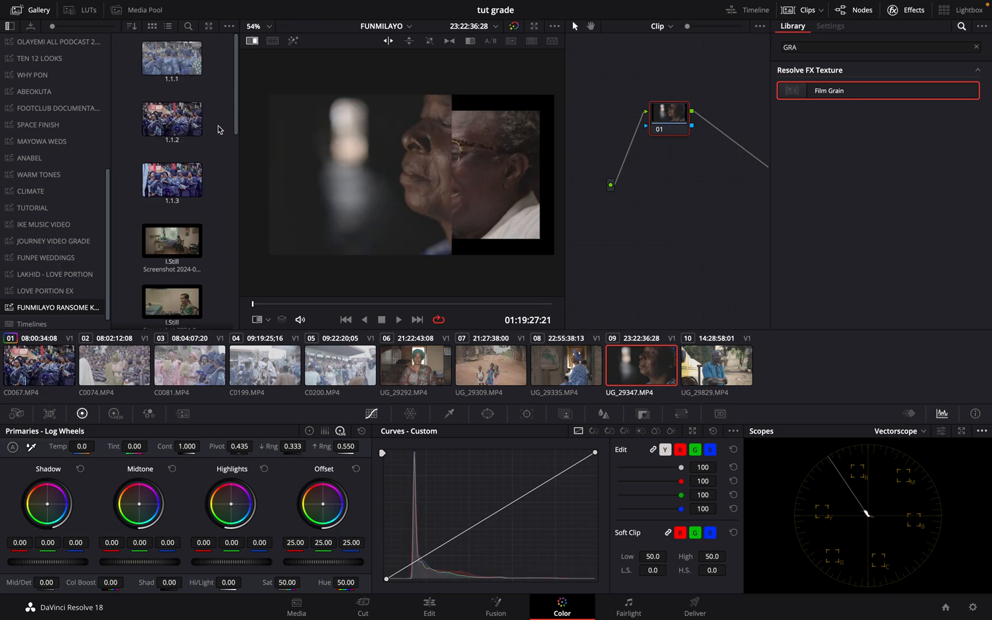
pyautogui.moveTo(165, 118); pyautogui.dragTo(354, 152)
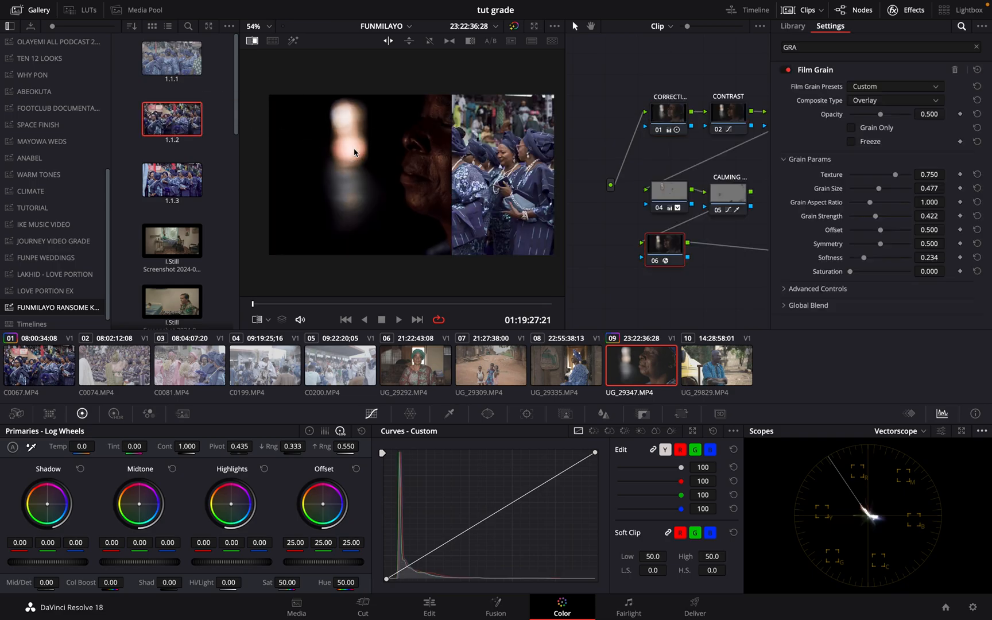
pyautogui.click(252, 42)
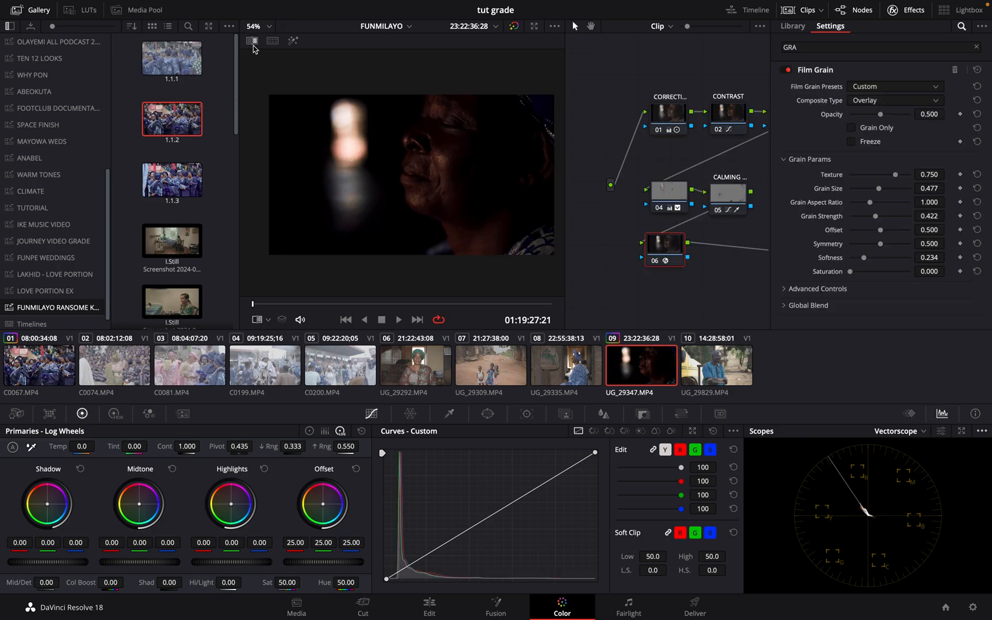
pyautogui.scroll(-2, 499, 213)
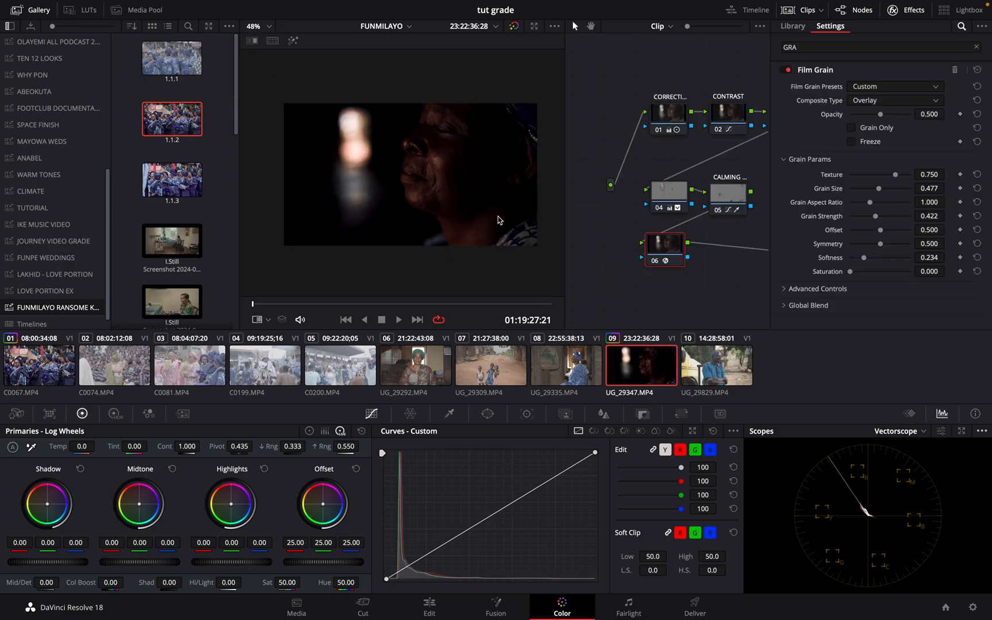
pyautogui.scroll(-1, 495, 217)
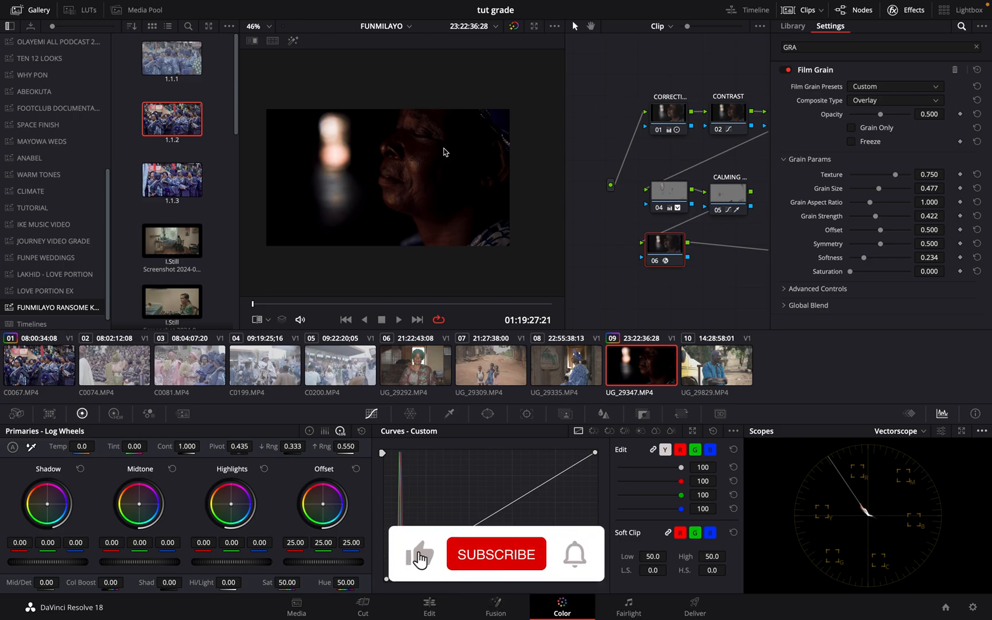
# Set the input color space of node 07's Color Space Transform to Canon Cinema Gamut and open the input gamma choices.
pyautogui.click(914, 12)
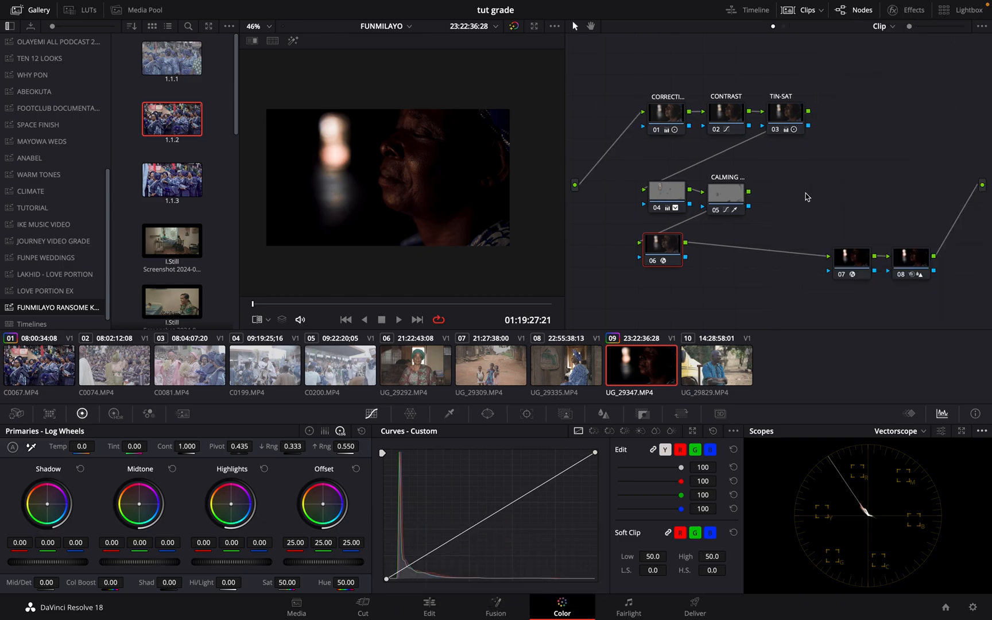
pyautogui.click(854, 260)
pyautogui.hscroll(3, 854, 259)
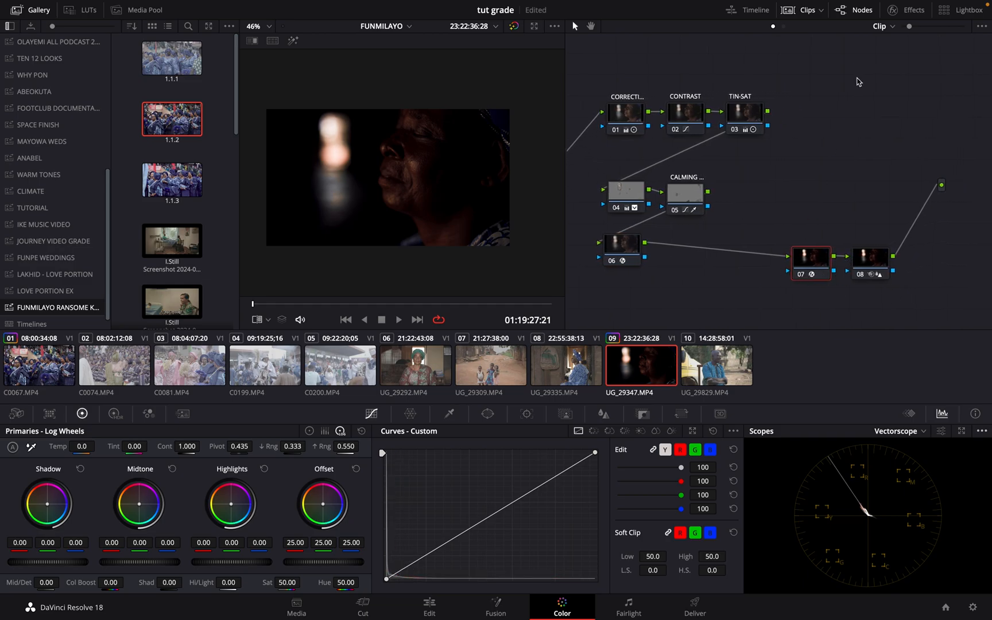
pyautogui.hscroll(3, 820, 205)
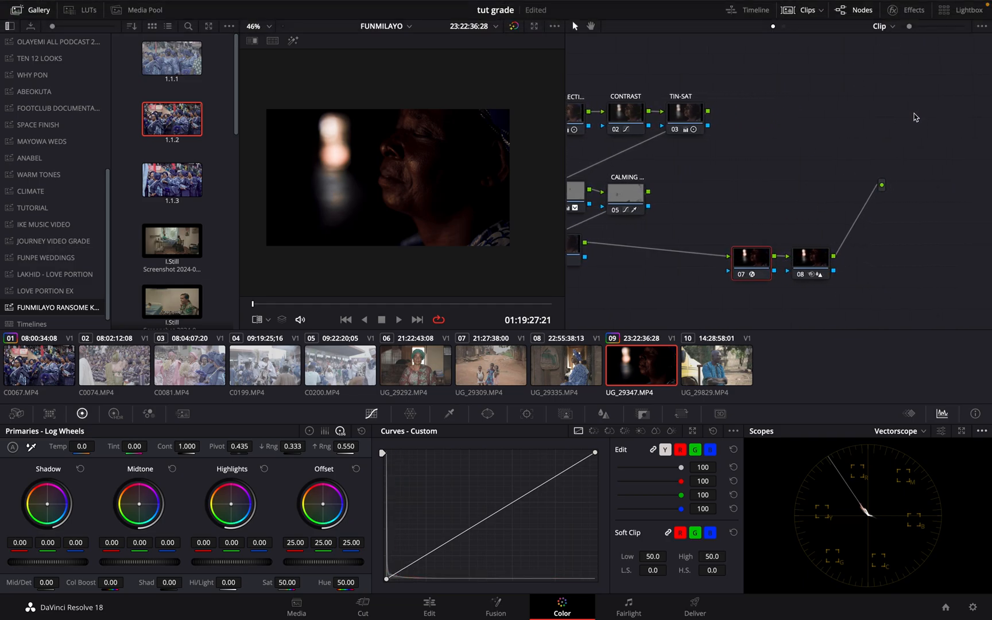
pyautogui.click(911, 12)
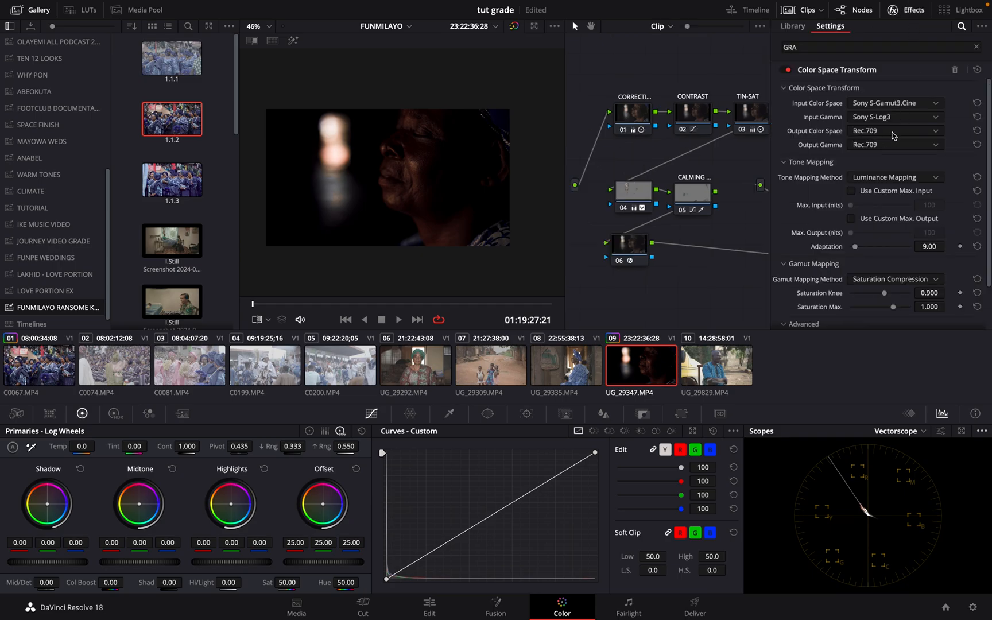
pyautogui.click(905, 107)
pyautogui.scroll(-3, 893, 213)
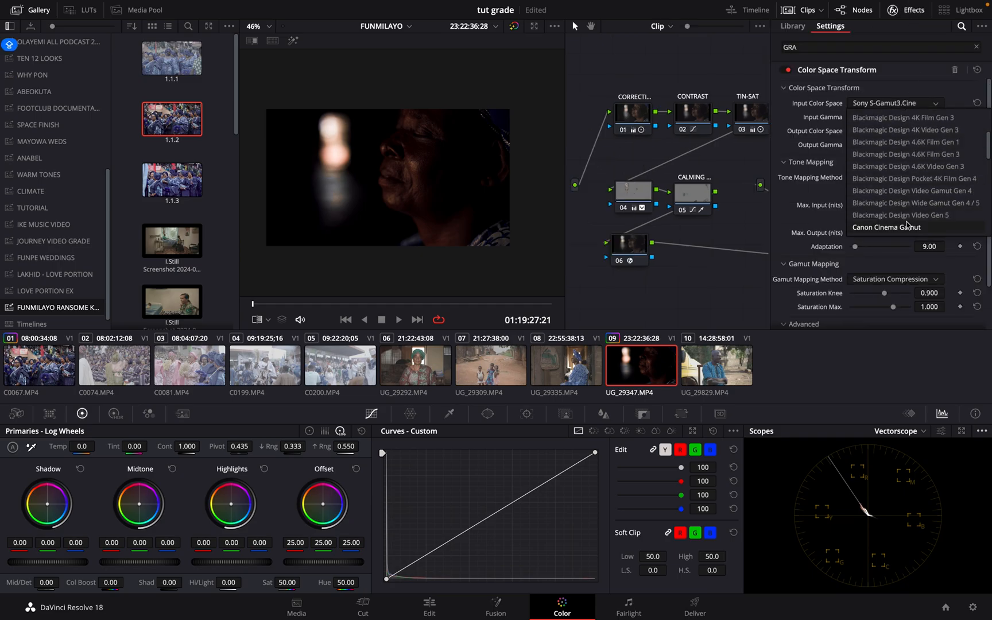
pyautogui.click(907, 227)
pyautogui.click(907, 118)
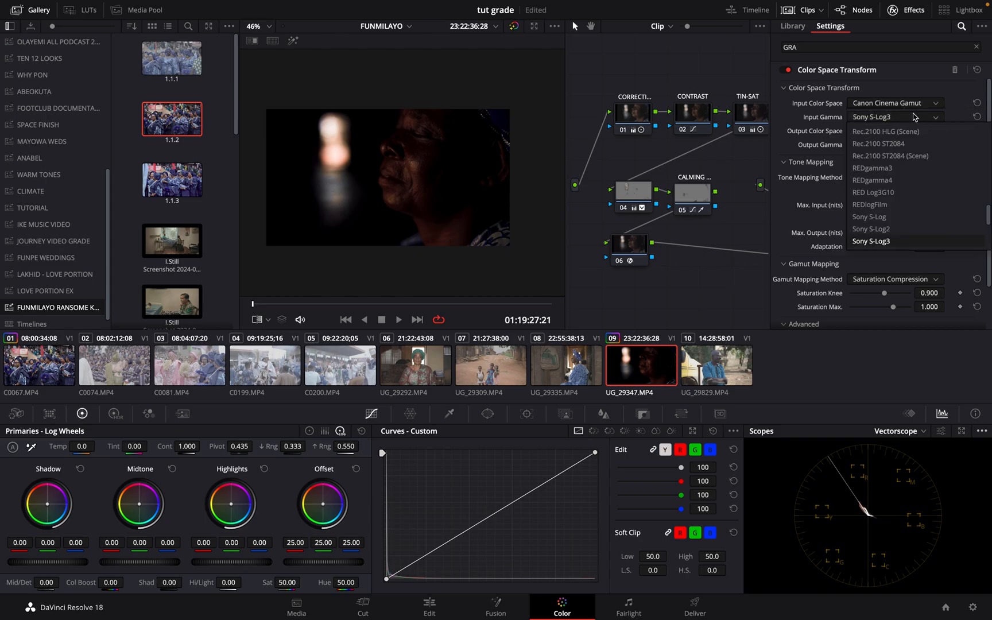
# Replace the Sony S-Log3 input gamma in node 07's Color Space Transform with another log option, and close the effects view.
pyautogui.scroll(-3, 908, 229)
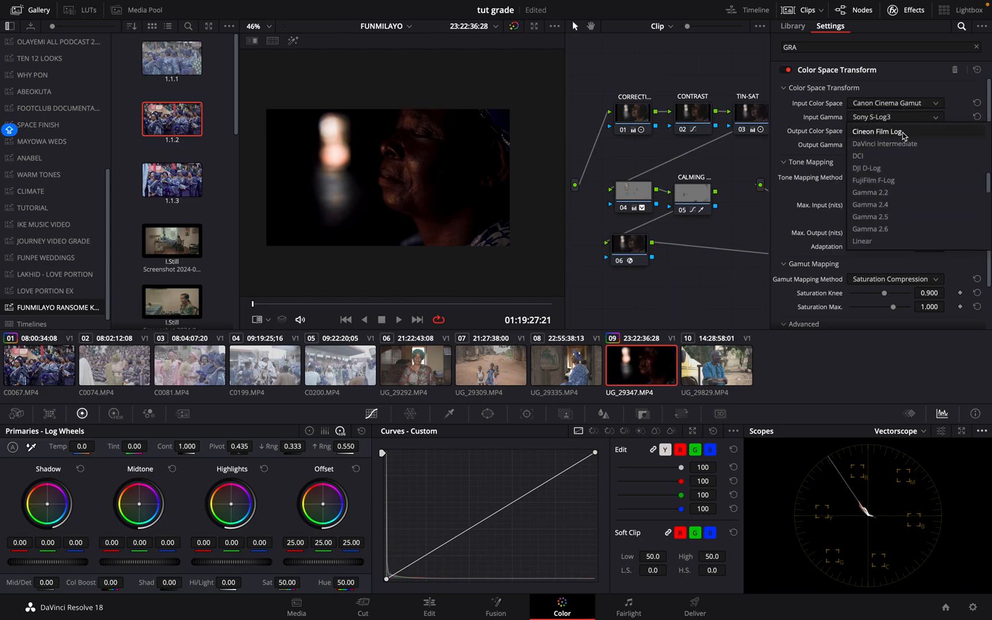
pyautogui.scroll(1, 903, 136)
pyautogui.click(903, 132)
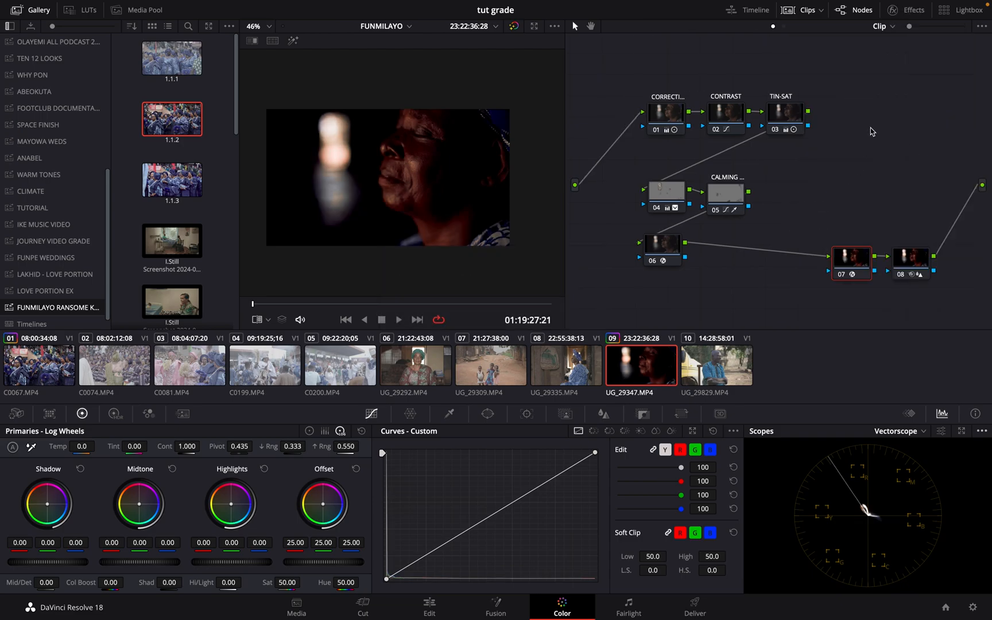
pyautogui.click(908, 11)
# Reset the grades of the CORRECTION, CONTRAST and TIN-SAT nodes one after another.
pyautogui.rightClick(661, 119)
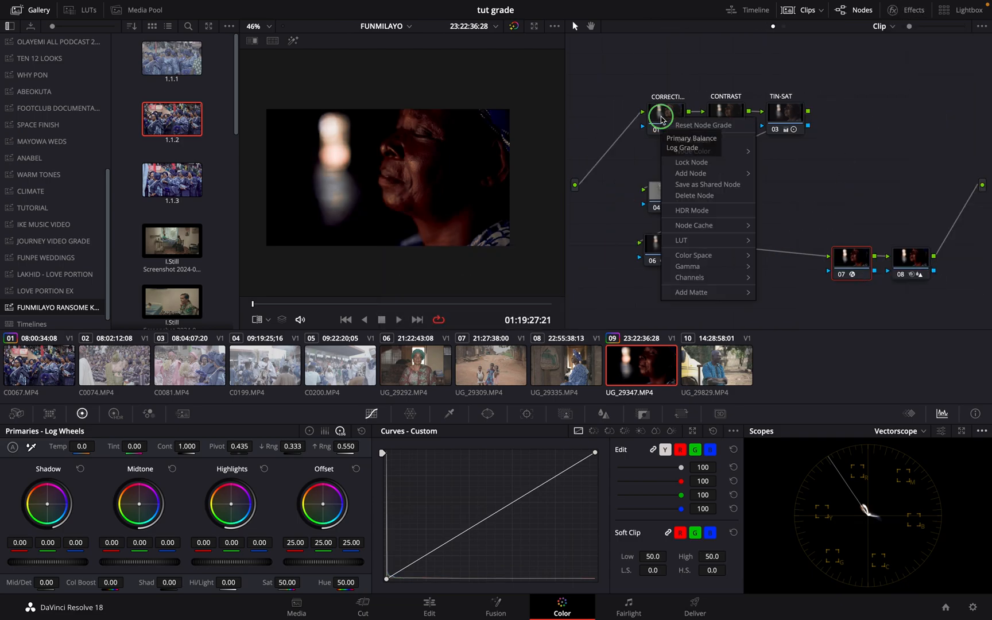
pyautogui.click(689, 128)
pyautogui.rightClick(728, 120)
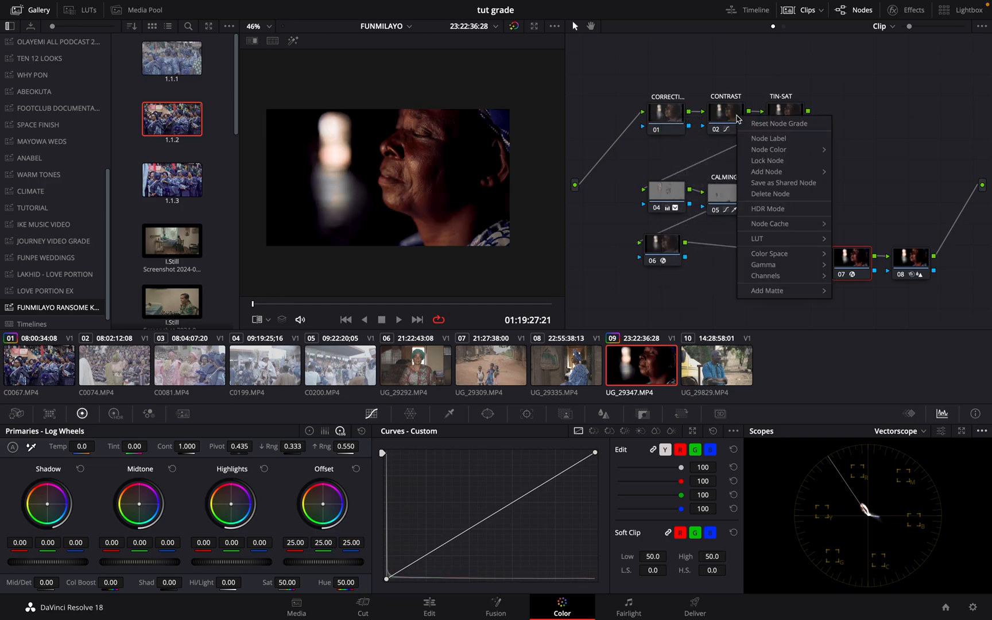
pyautogui.click(756, 127)
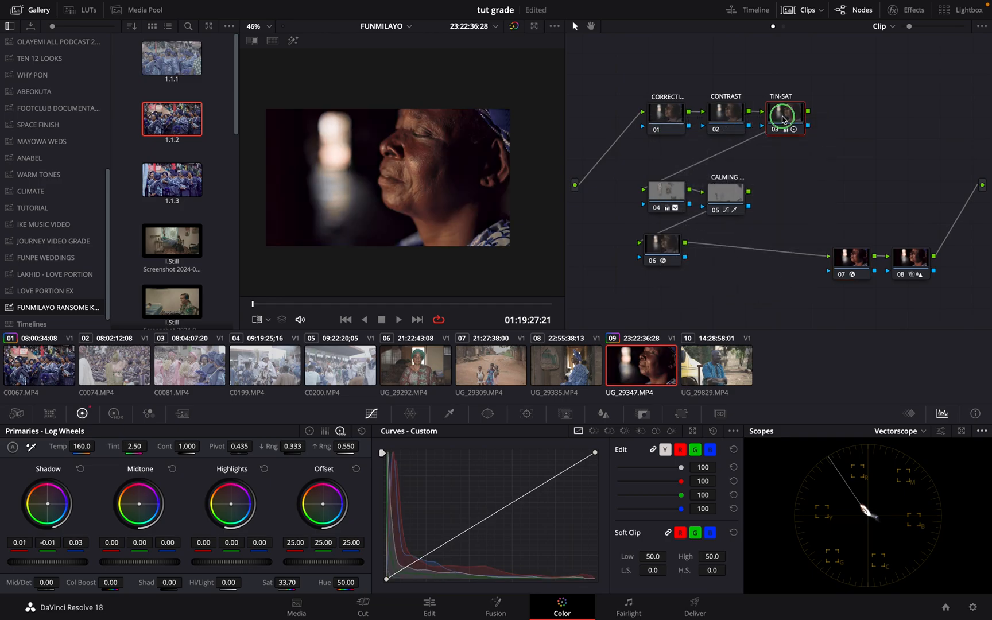
pyautogui.rightClick(778, 122)
pyautogui.click(800, 128)
# Disable node 04 and the CALMING node 05 in the clip's node graph.
pyautogui.click(667, 202)
pyautogui.rightClick(667, 202)
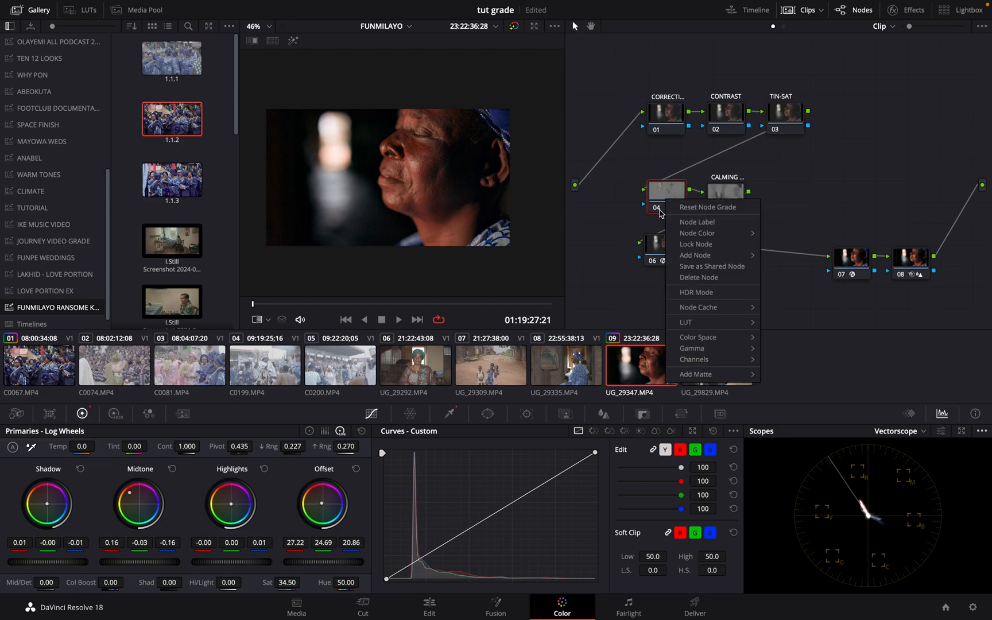
pyautogui.click(652, 213)
pyautogui.click(721, 197)
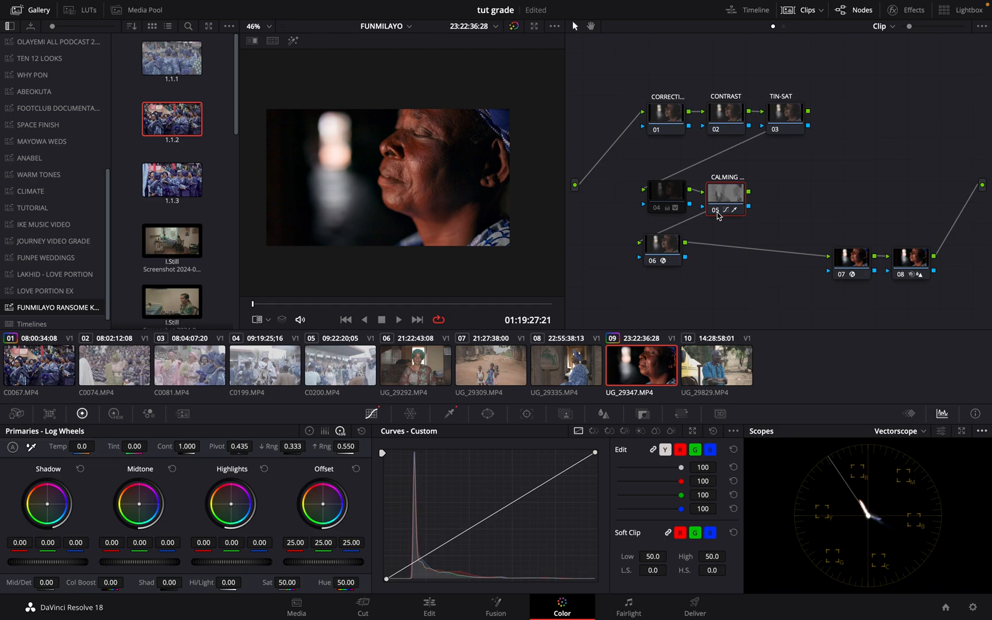
pyautogui.click(717, 212)
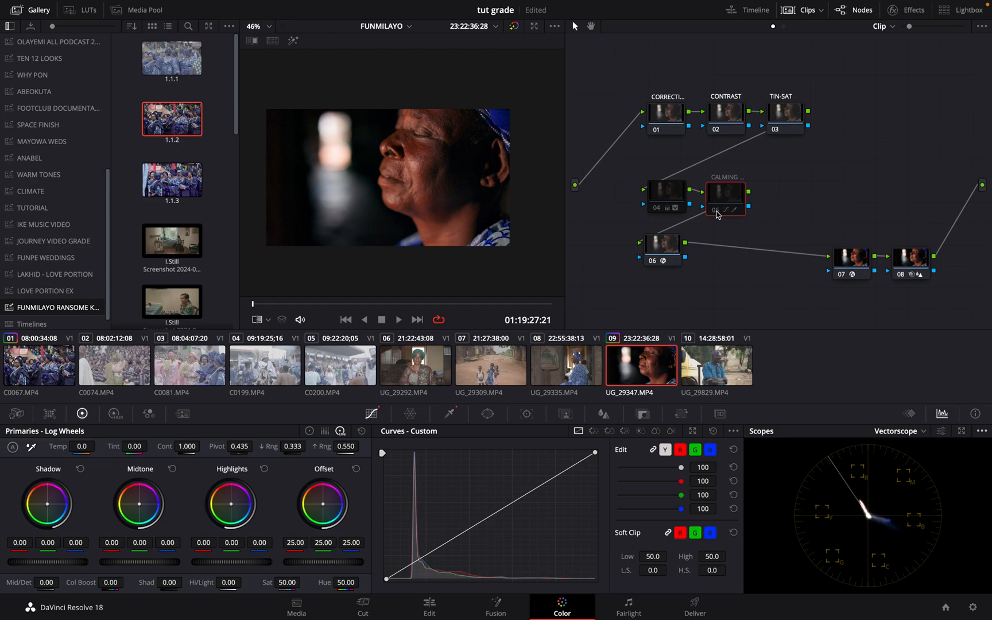
pyautogui.click(716, 213)
pyautogui.click(716, 214)
# Compare the clip with the last still in the gallery using a reference wipe, moving the wipe line to expose more of the clip.
pyautogui.hotkey('ctrl', 'w')
pyautogui.scroll(-10, 196, 280)
pyautogui.click(178, 288)
pyautogui.rightClick(173, 292)
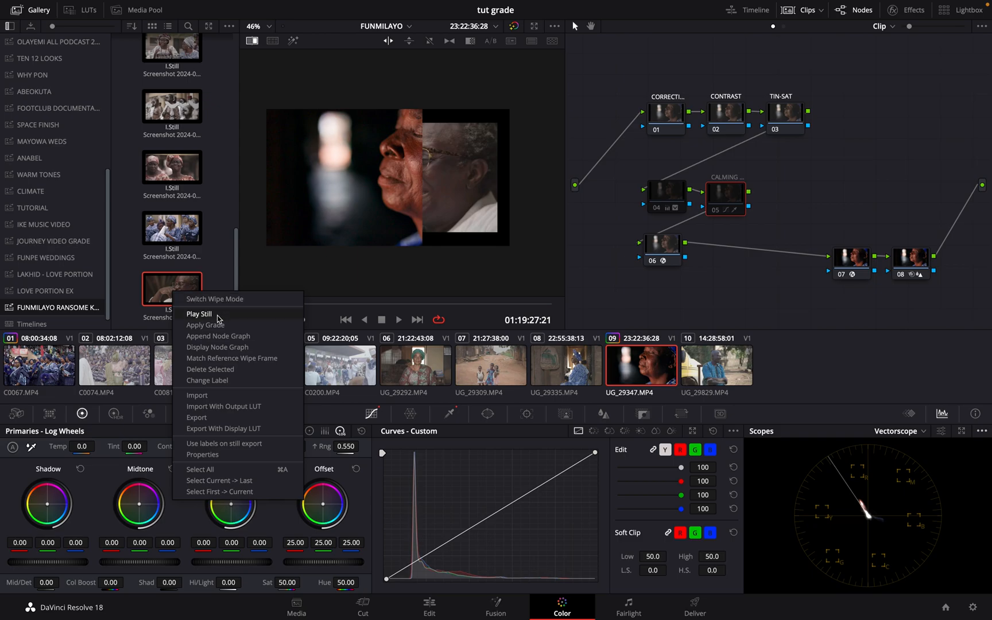
pyautogui.click(213, 314)
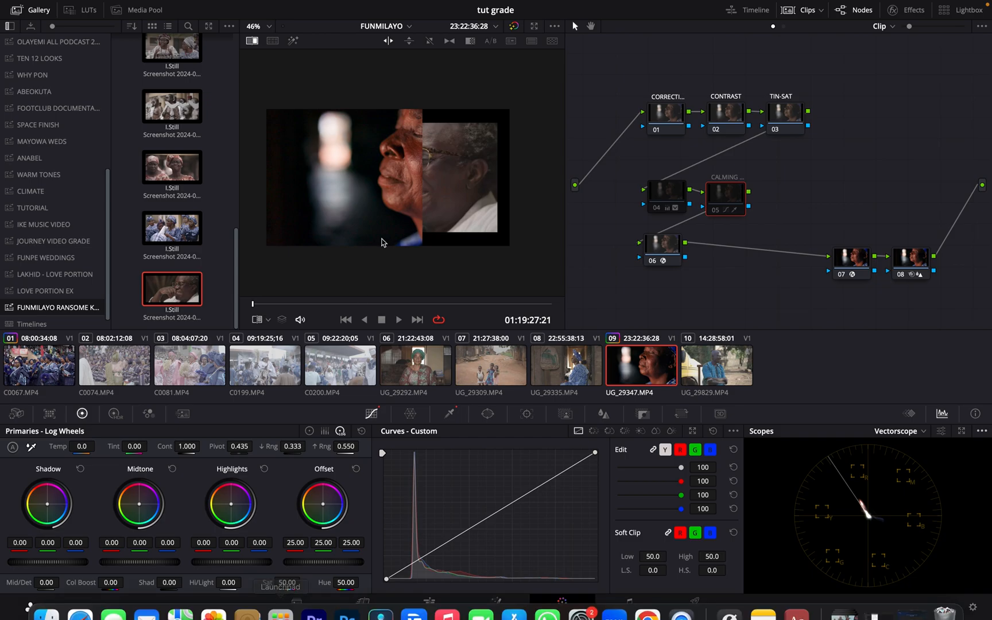
pyautogui.click(428, 185)
pyautogui.moveTo(428, 185); pyautogui.dragTo(535, 221)
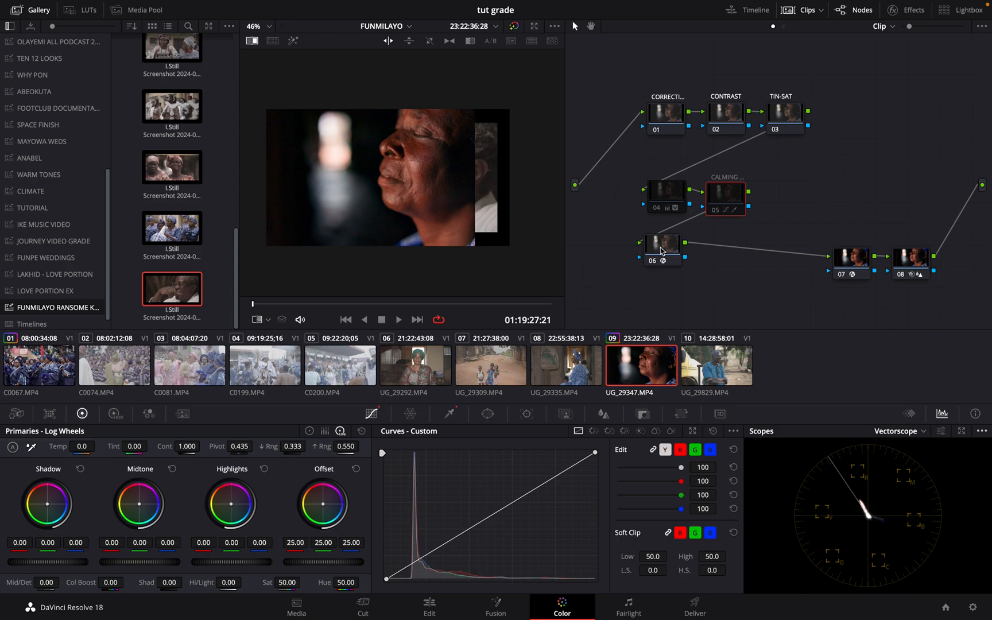
# Disable node 06 and reposition it below the CALMING node.
pyautogui.rightClick(660, 250)
pyautogui.press('Escape')
pyautogui.moveTo(656, 264); pyautogui.dragTo(718, 277)
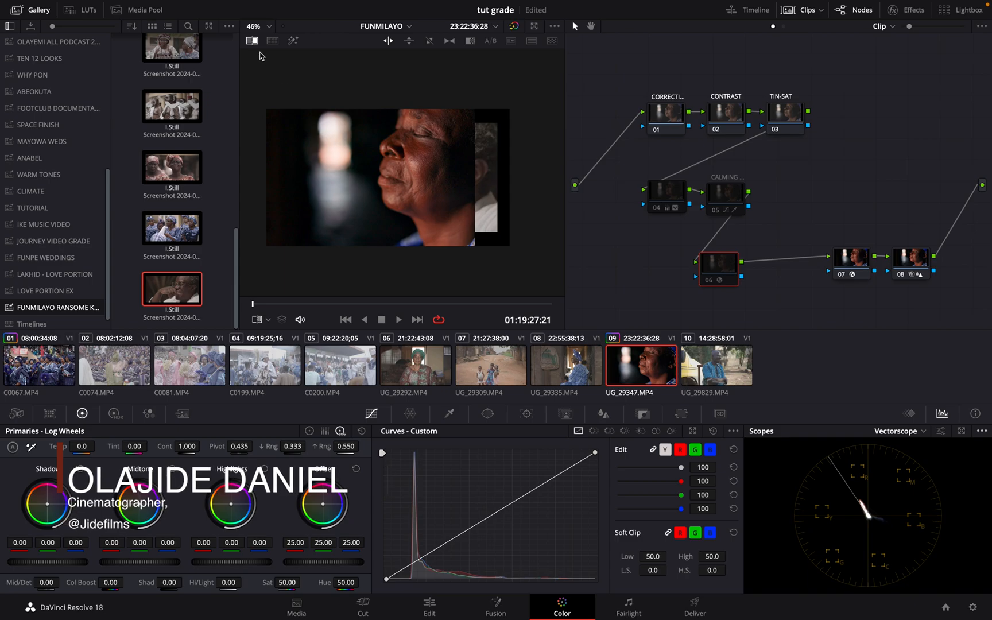
# Compare the image with all grades bypassed and restored, and check nodes 07 and 08.
pyautogui.click(515, 27)
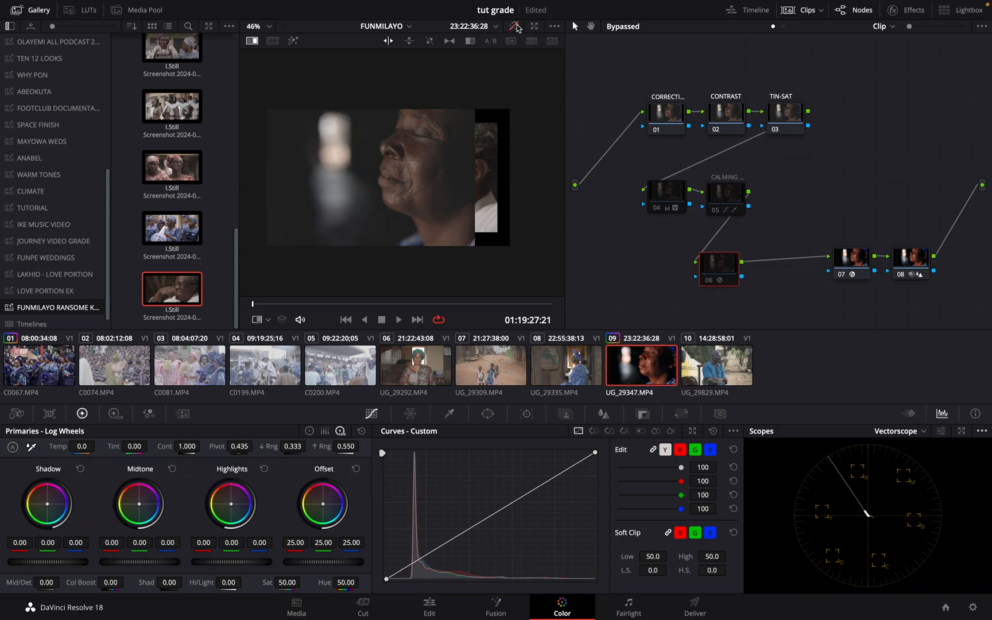
pyautogui.click(515, 26)
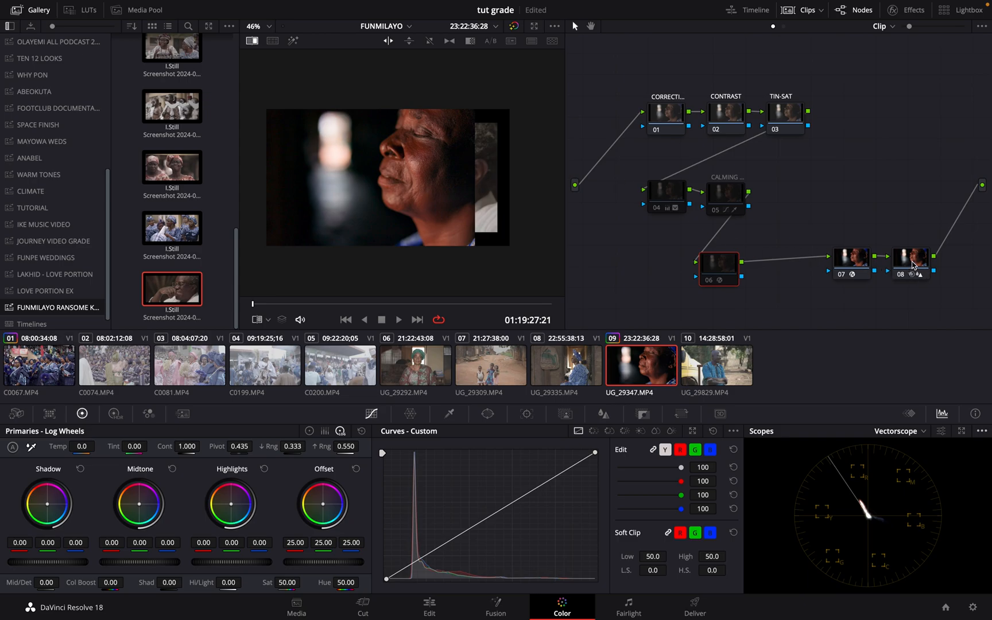
pyautogui.click(868, 266)
pyautogui.click(922, 264)
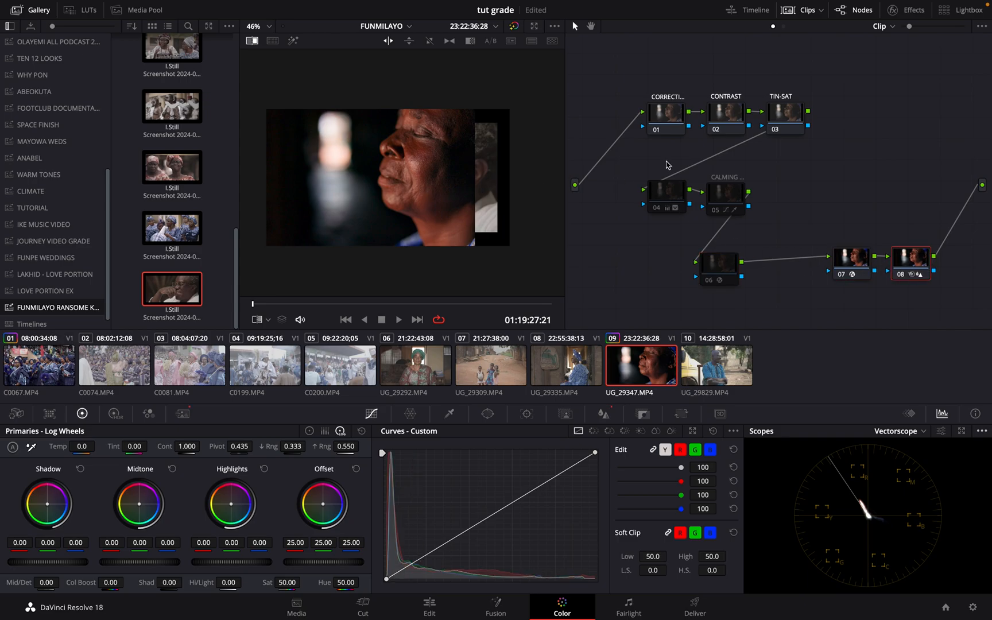
# Turn off the reference wipe and raise the CORRECTION node's lift to 0.03 with the primary color wheels.
pyautogui.click(666, 112)
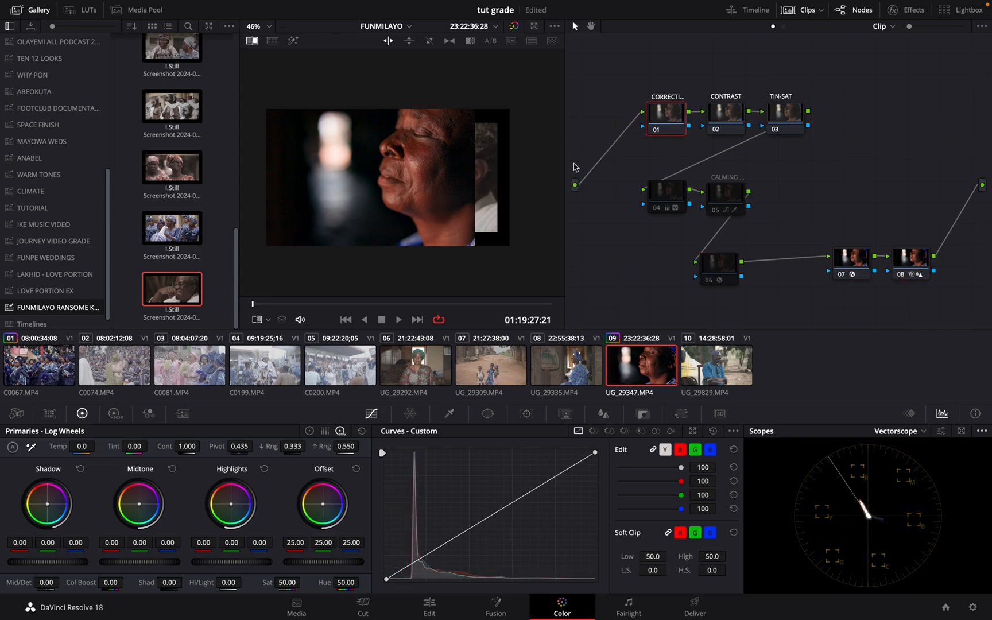
pyautogui.click(251, 41)
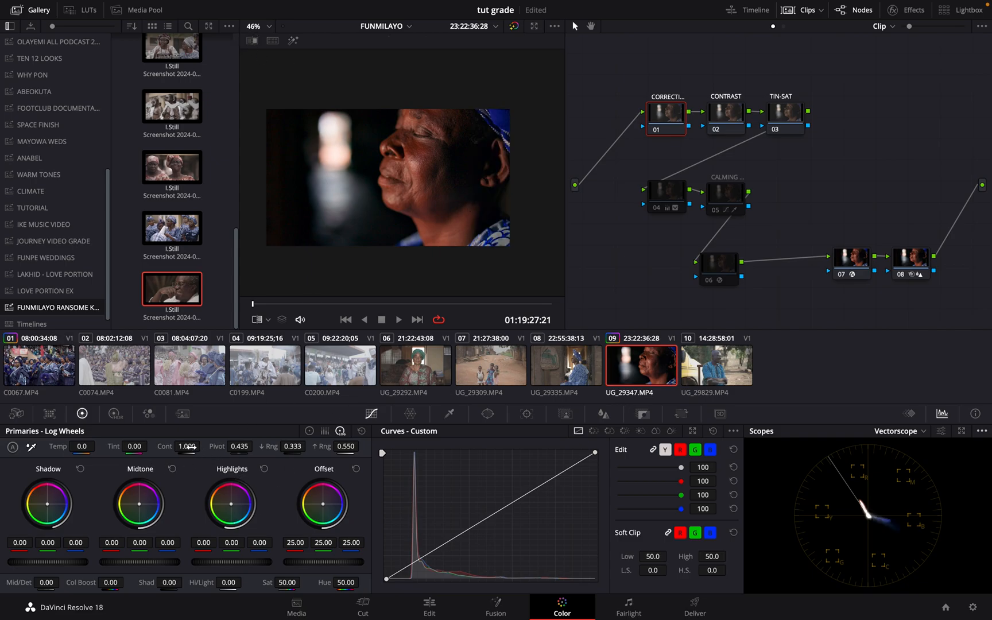
pyautogui.click(310, 431)
pyautogui.moveTo(57, 563)
pyautogui.mouseDown()
pyautogui.moveTo(80, 567)
pyautogui.moveTo(62, 566)
pyautogui.moveTo(70, 567)
pyautogui.mouseUp()
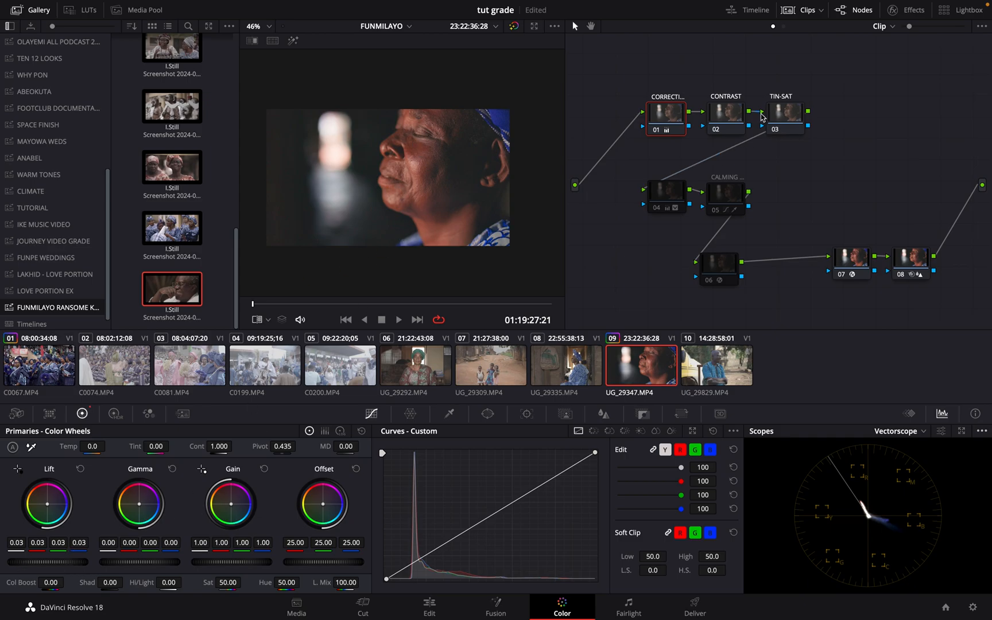
# Set the tint of the TIN-SAT node to -5.50.
pyautogui.click(788, 122)
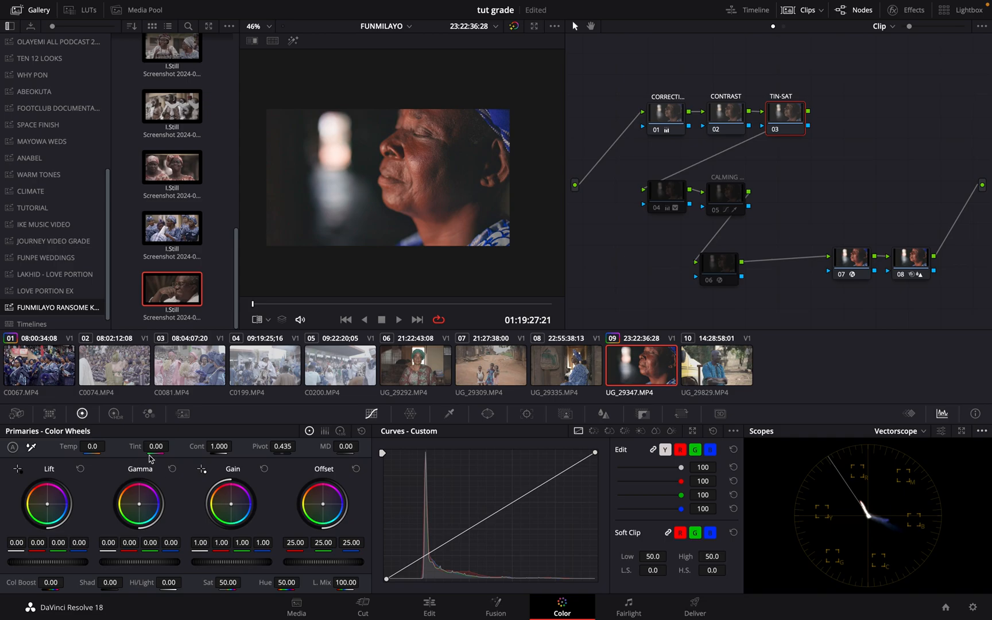
pyautogui.moveTo(155, 447); pyautogui.dragTo(154, 448)
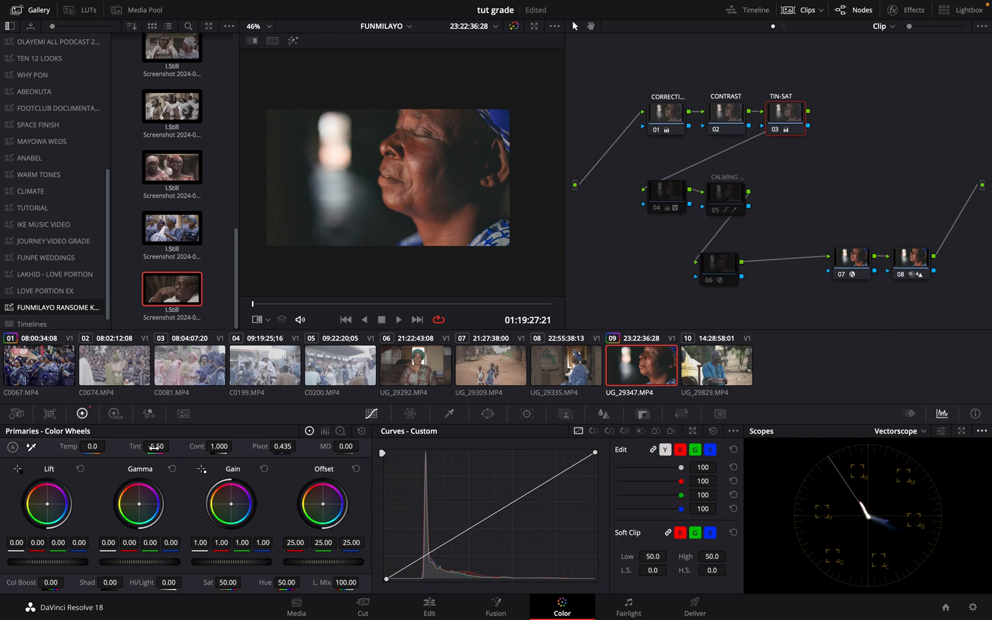
# Add a highlight point and a lowered shadow point to the CONTRAST node's custom curve, using the Waveform scope to monitor levels.
pyautogui.click(725, 113)
pyautogui.moveTo(563, 472); pyautogui.dragTo(559, 472)
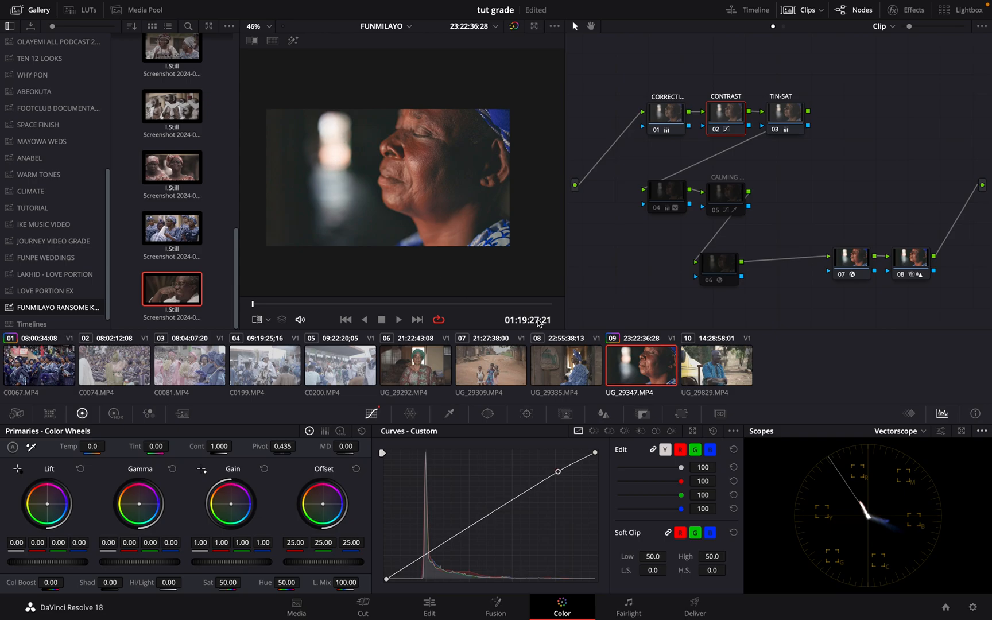
pyautogui.click(900, 437)
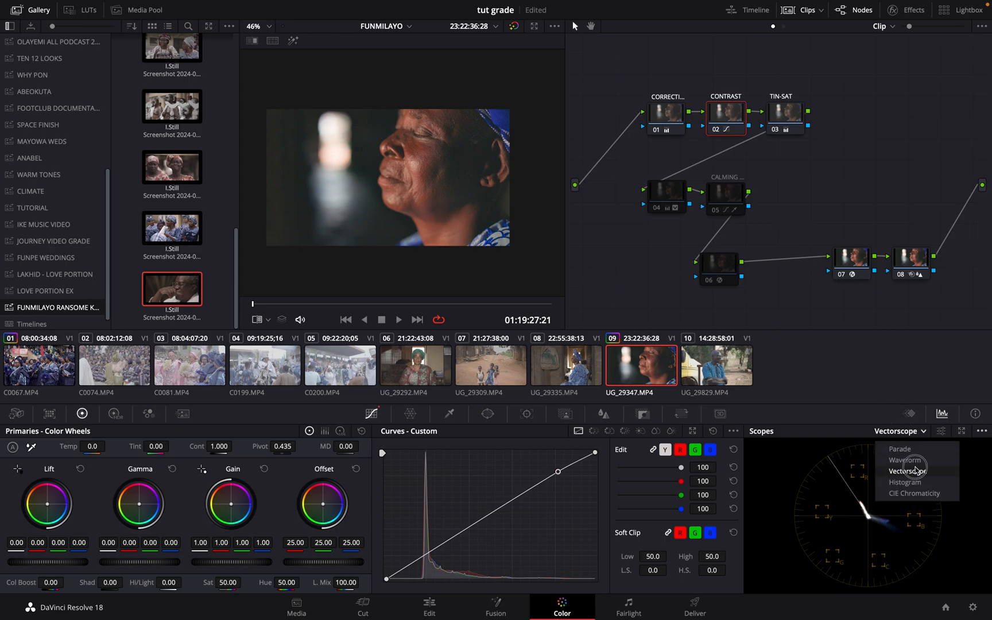
pyautogui.click(911, 457)
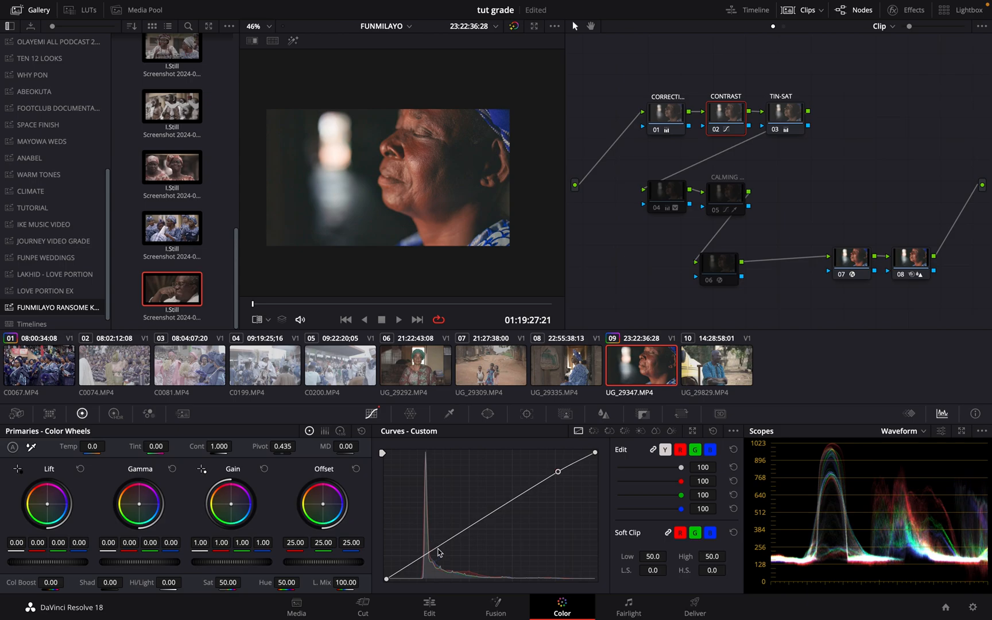
pyautogui.moveTo(449, 541); pyautogui.dragTo(446, 552)
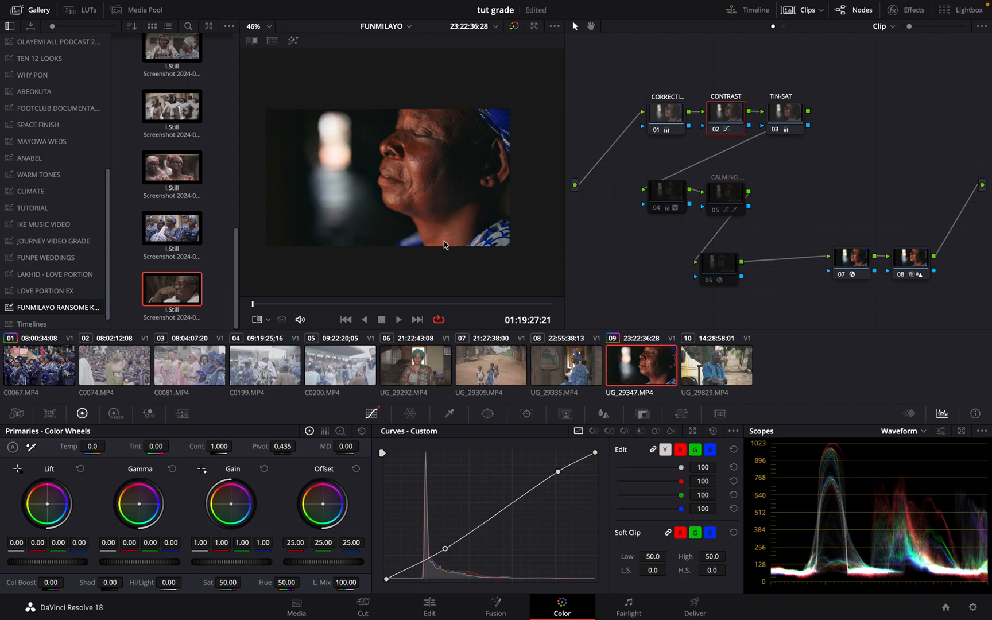
# Review the grade at other frames of the clip and compare it with the TIN-SAT node disabled and enabled.
pyautogui.moveTo(340, 312); pyautogui.dragTo(465, 299)
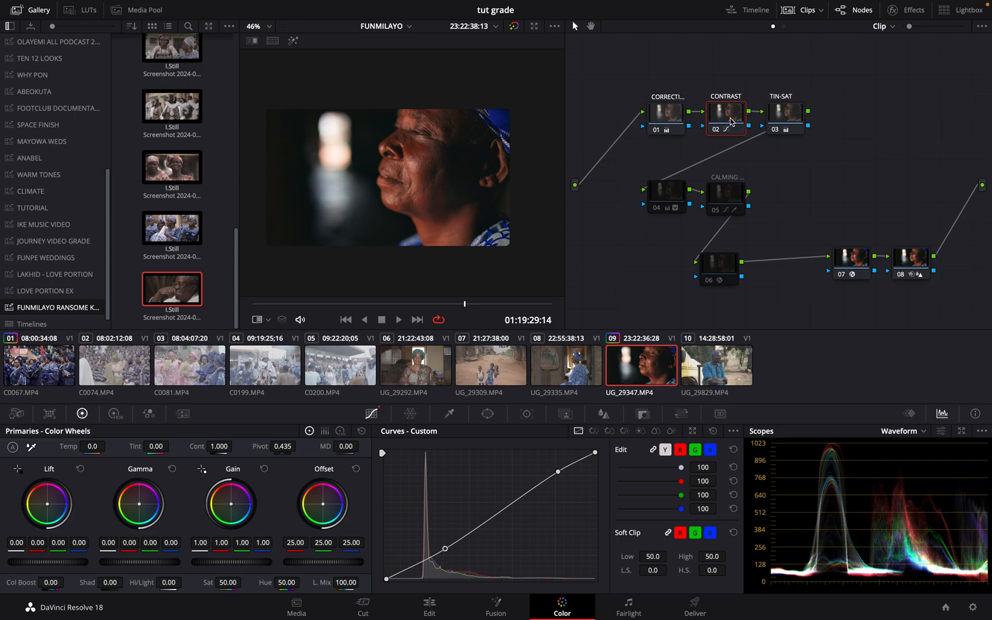
pyautogui.click(667, 118)
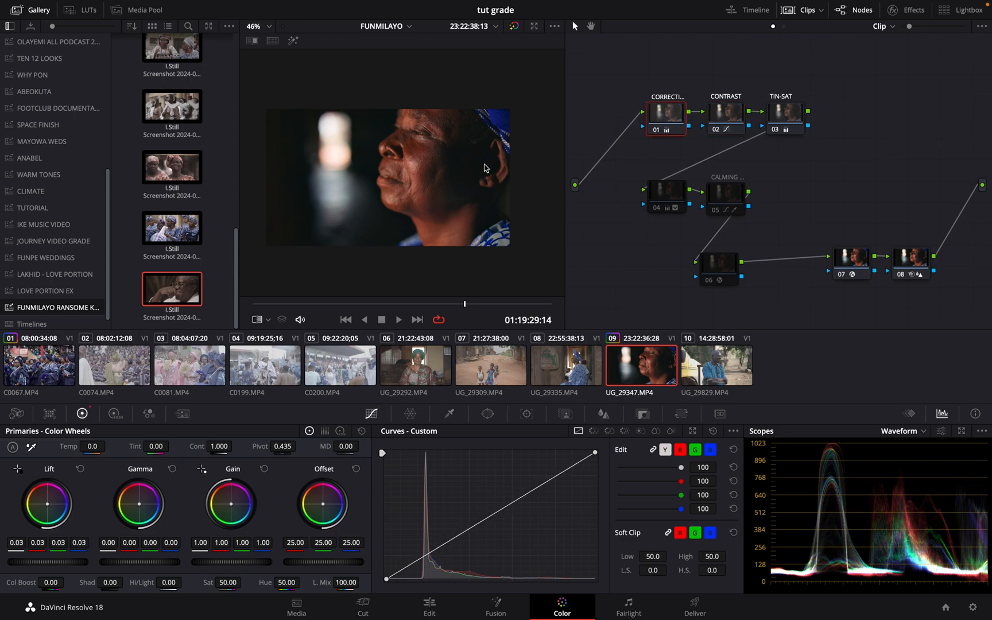
pyautogui.moveTo(304, 304); pyautogui.dragTo(441, 310)
pyautogui.click(784, 125)
pyautogui.click(776, 131)
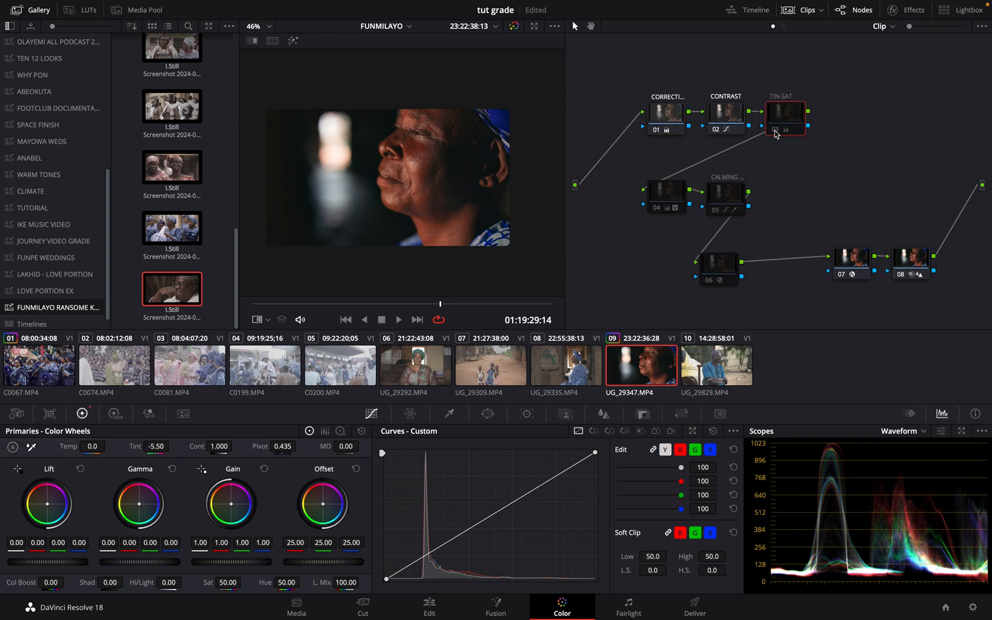
pyautogui.click(775, 131)
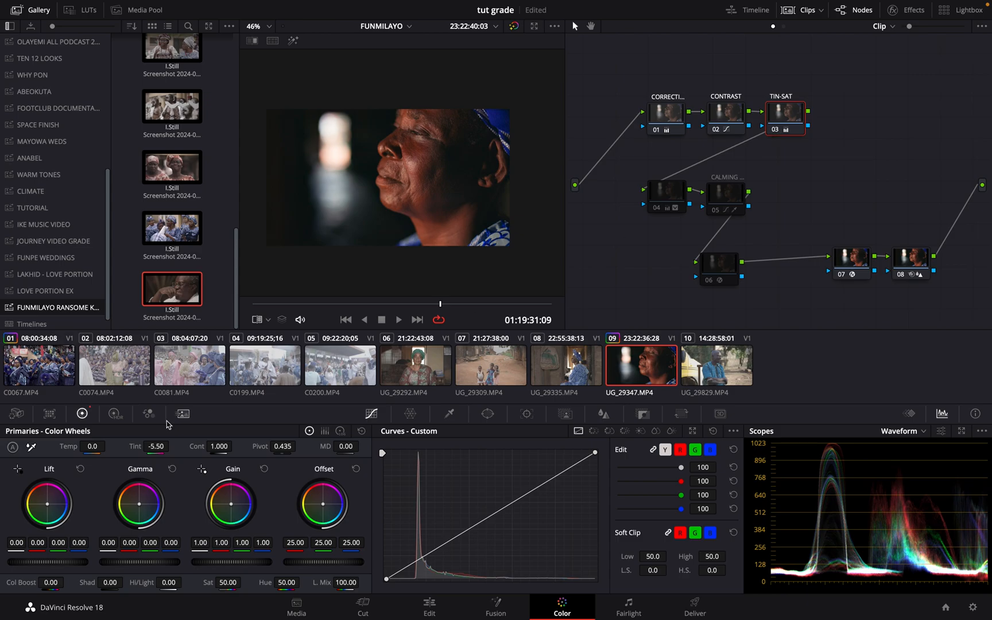
# Set the temperature of the TIN-SAT node to -70.
pyautogui.click(92, 446)
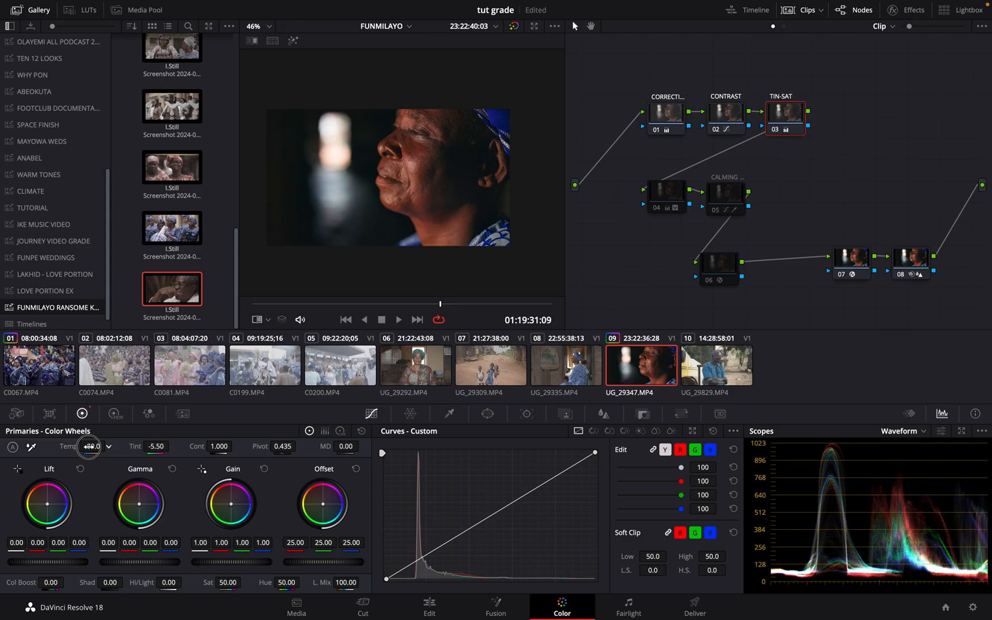
pyautogui.moveTo(89, 446)
pyautogui.mouseDown()
pyautogui.moveTo(77, 446)
pyautogui.moveTo(89, 447)
pyautogui.mouseUp()
# Raise the shadow point of the CONTRAST node's curve slightly and compare the result with all grades bypassed.
pyautogui.click(728, 116)
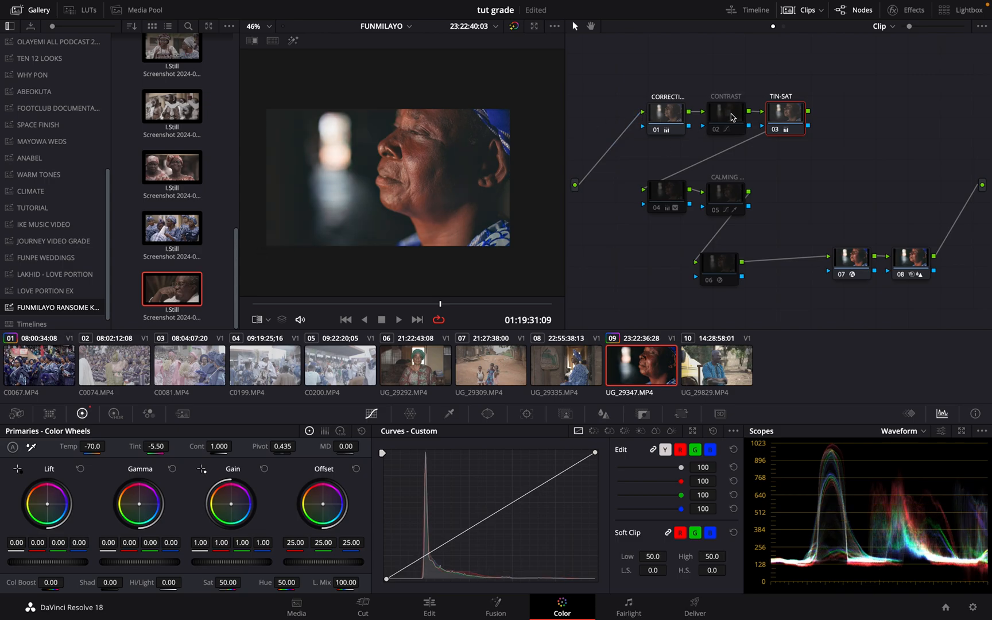
pyautogui.hotkey('ctrl', 'd')
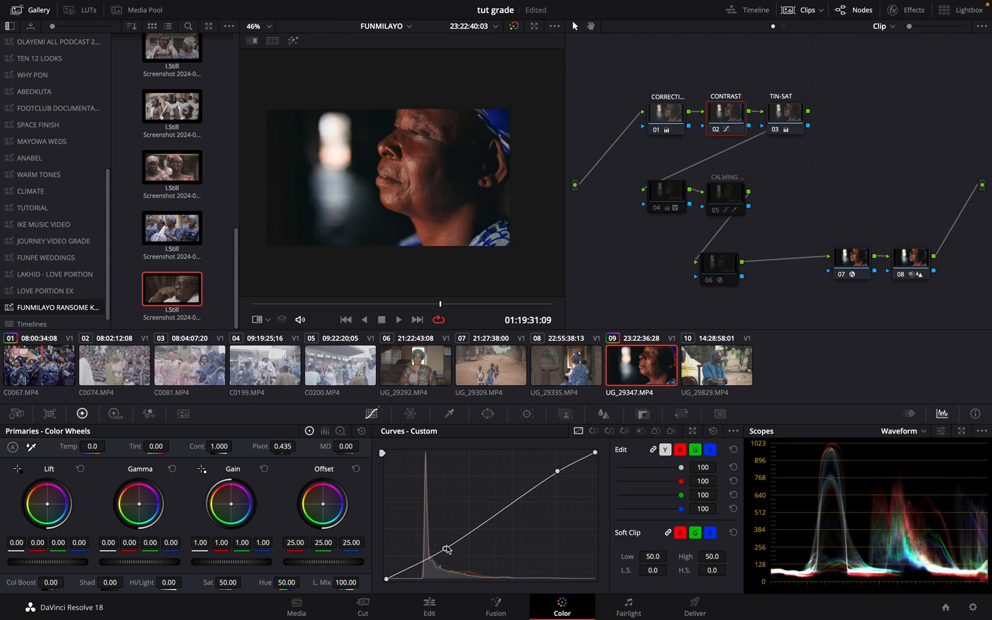
pyautogui.moveTo(447, 550); pyautogui.dragTo(446, 546)
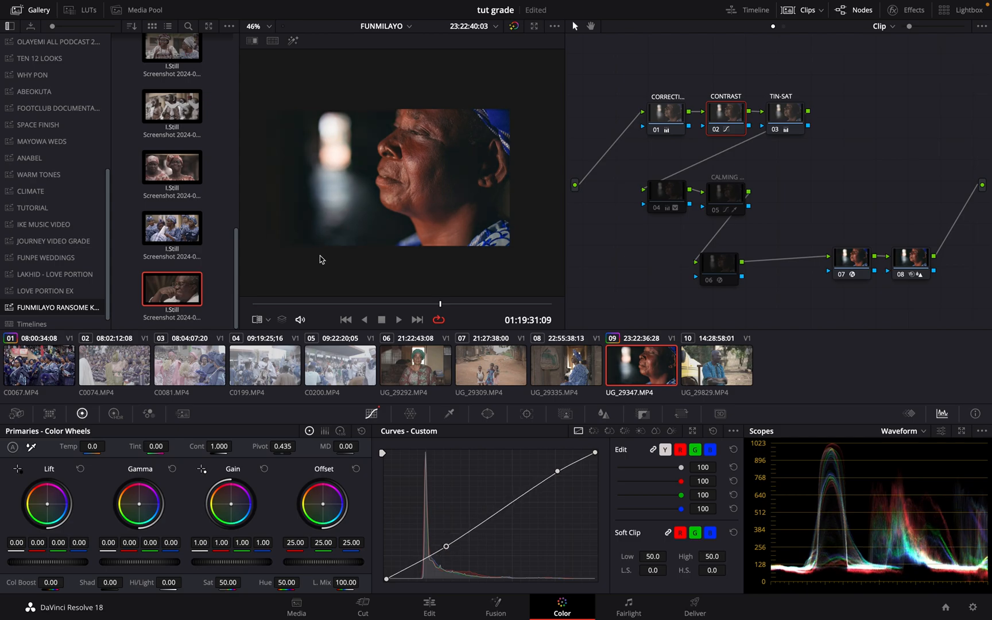
pyautogui.click(514, 26)
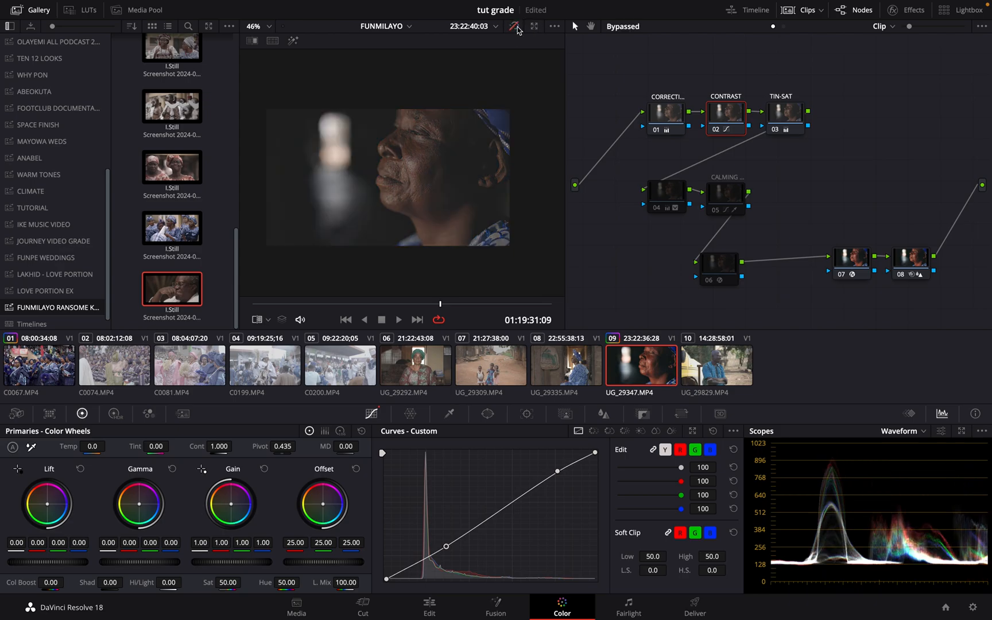
pyautogui.click(515, 27)
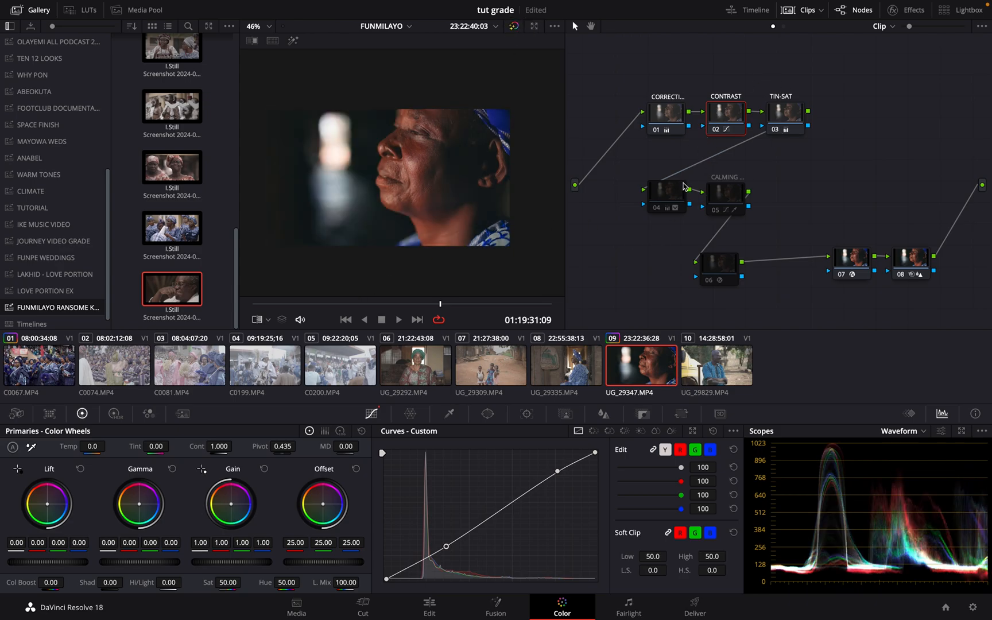
# Lower and fine-tune the overall saturation of the TIN-SAT node to mute the image.
pyautogui.click(677, 193)
pyautogui.click(801, 121)
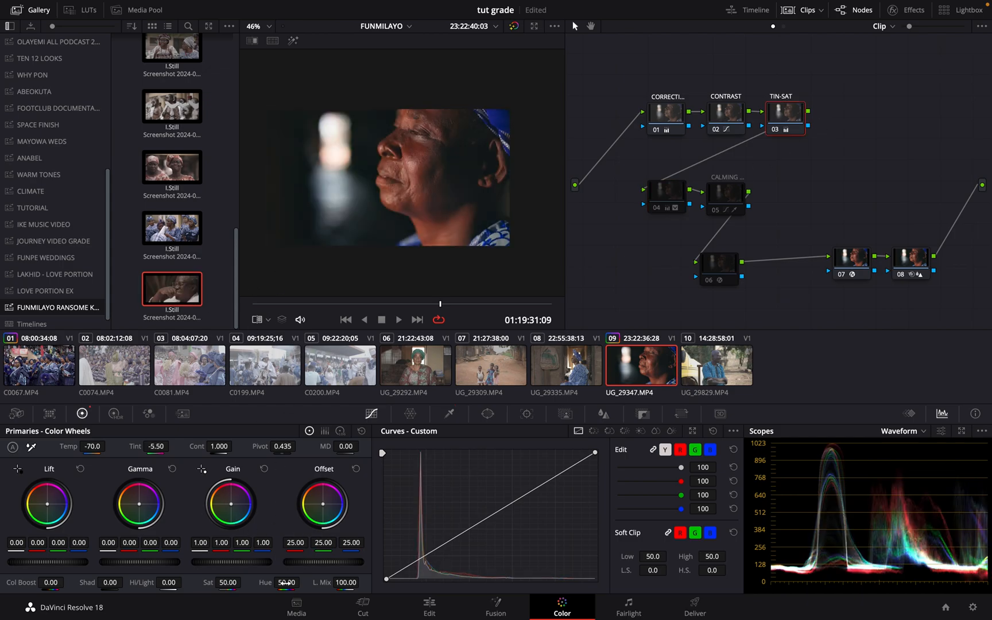
pyautogui.moveTo(228, 582)
pyautogui.mouseDown()
pyautogui.moveTo(187, 584)
pyautogui.moveTo(228, 584)
pyautogui.mouseUp()
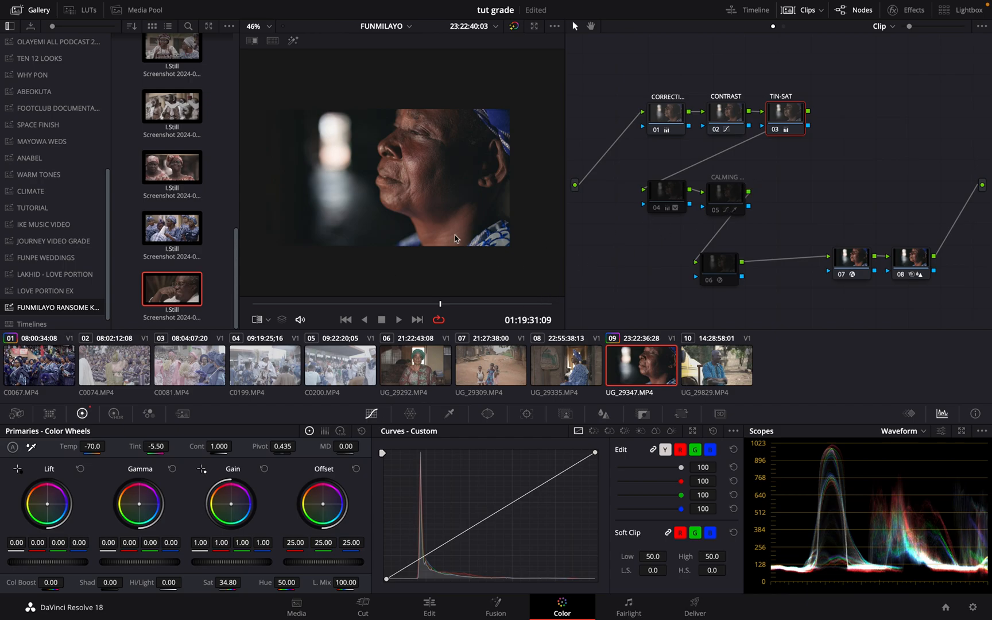
pyautogui.moveTo(228, 583); pyautogui.dragTo(221, 586)
pyautogui.moveTo(220, 584); pyautogui.dragTo(222, 583)
# Enable node 04 and resample its HSL qualifier from the skin of the woman's face, using the highlight view.
pyautogui.click(662, 195)
pyautogui.click(657, 209)
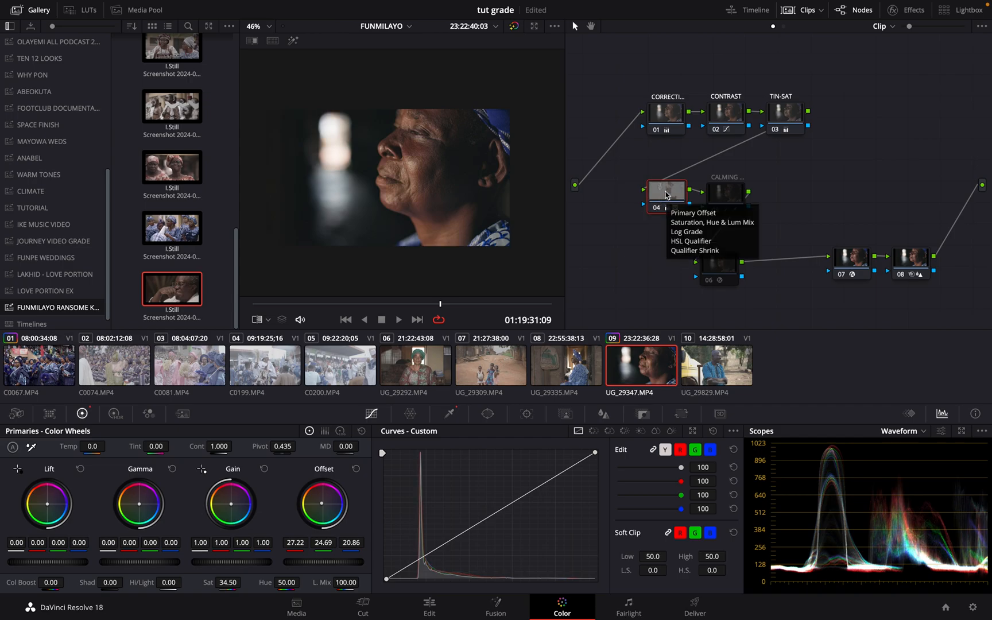
pyautogui.click(293, 40)
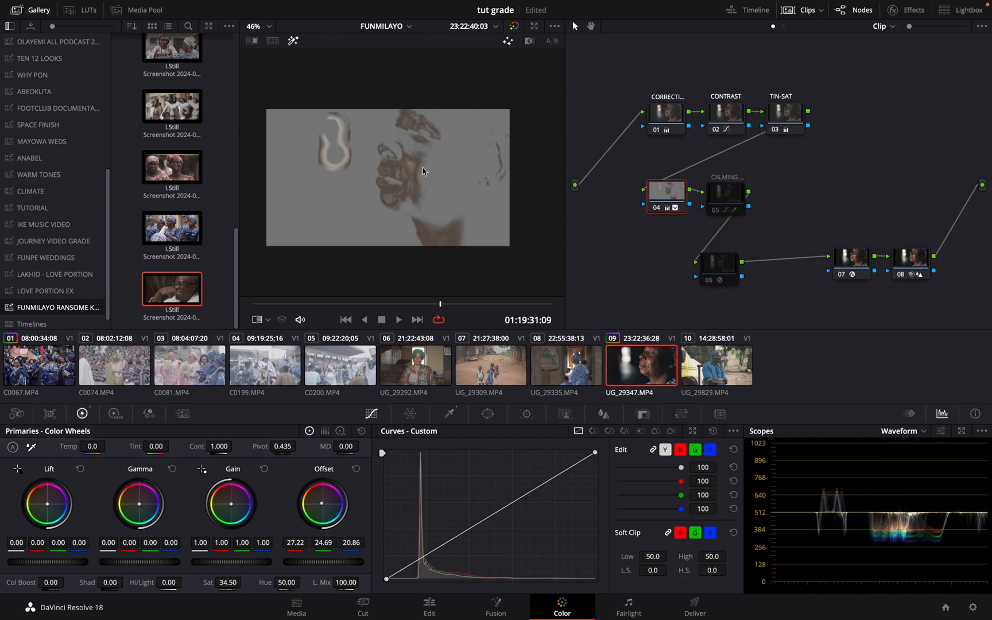
pyautogui.click(449, 413)
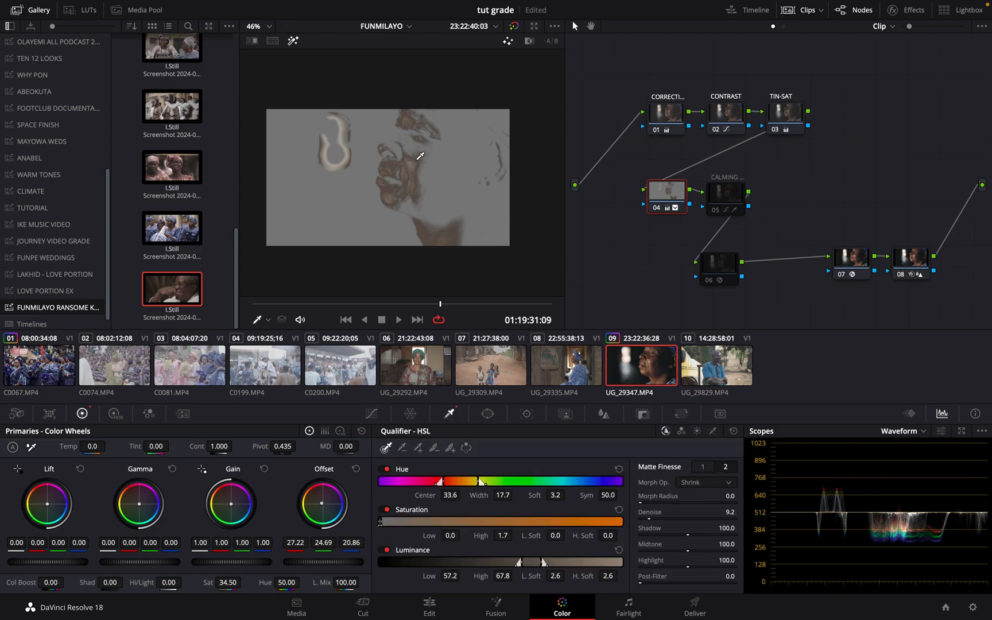
pyautogui.click(419, 157)
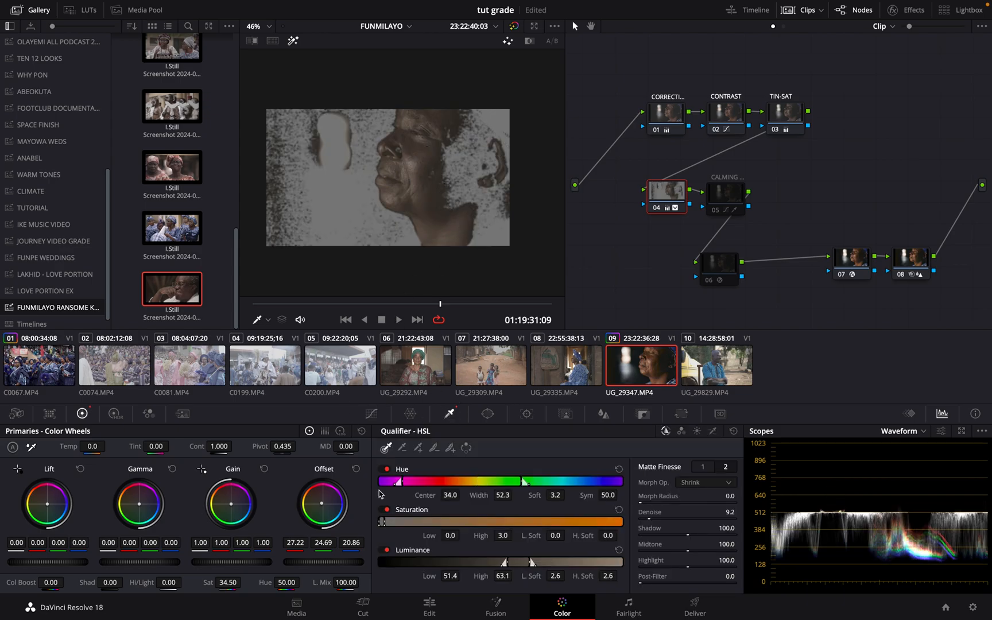
# Refine the skin key on node 04 by setting the qualifier's saturation high to 2.0 and hue width to 13.0.
pyautogui.moveTo(504, 535); pyautogui.dragTo(505, 535)
pyautogui.click(296, 41)
pyautogui.click(297, 40)
pyautogui.moveTo(503, 536); pyautogui.dragTo(506, 539)
pyautogui.moveTo(503, 495); pyautogui.dragTo(494, 495)
pyautogui.moveTo(325, 488); pyautogui.dragTo(284, 512)
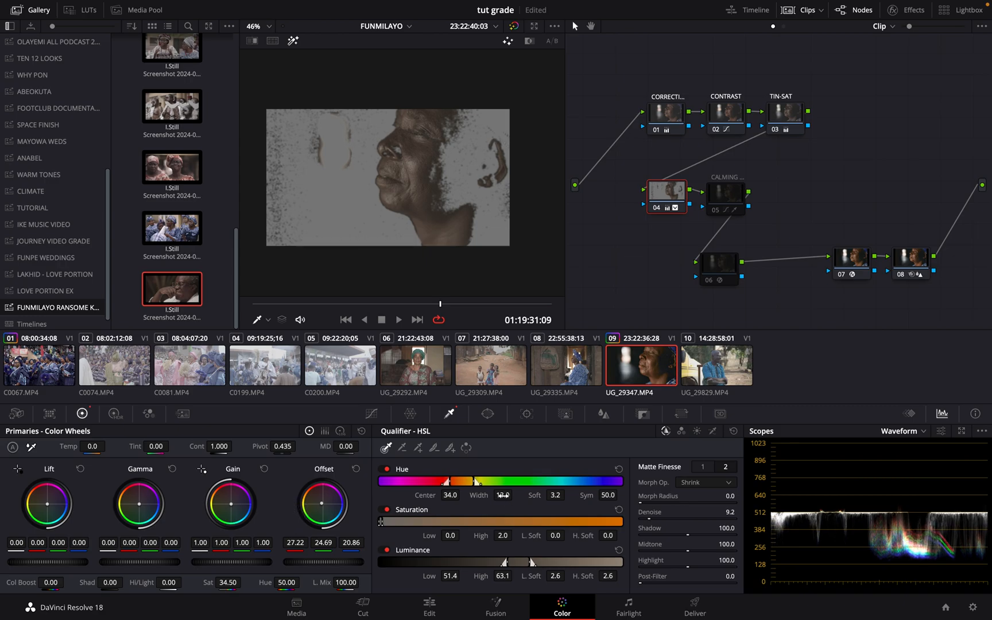
# Draw a closed pen window around the woman's head and neck on node 04, extending beyond the frame, and check its inverted mask.
pyautogui.click(487, 413)
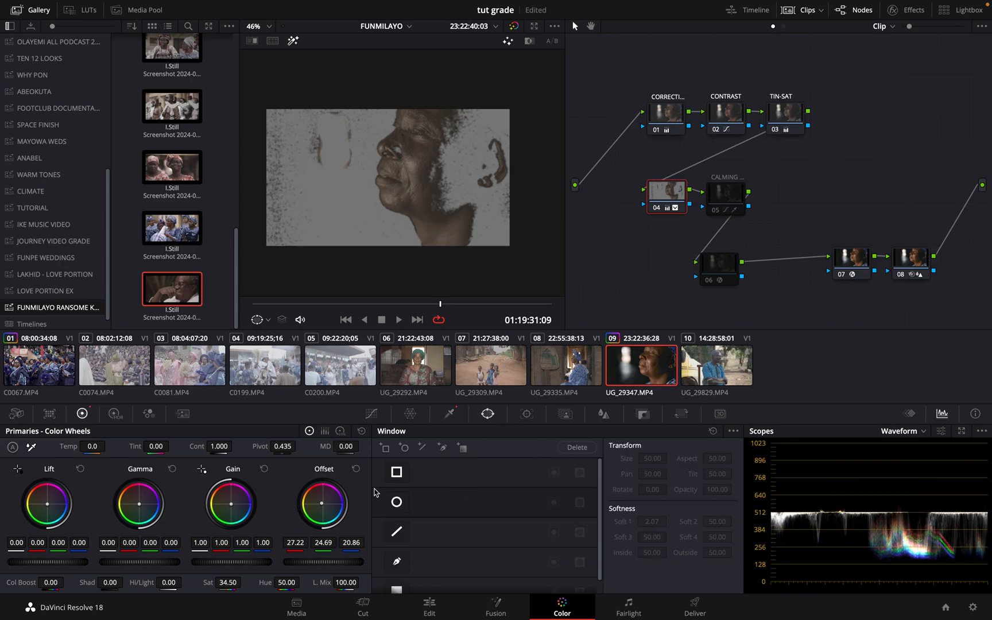
pyautogui.click(400, 568)
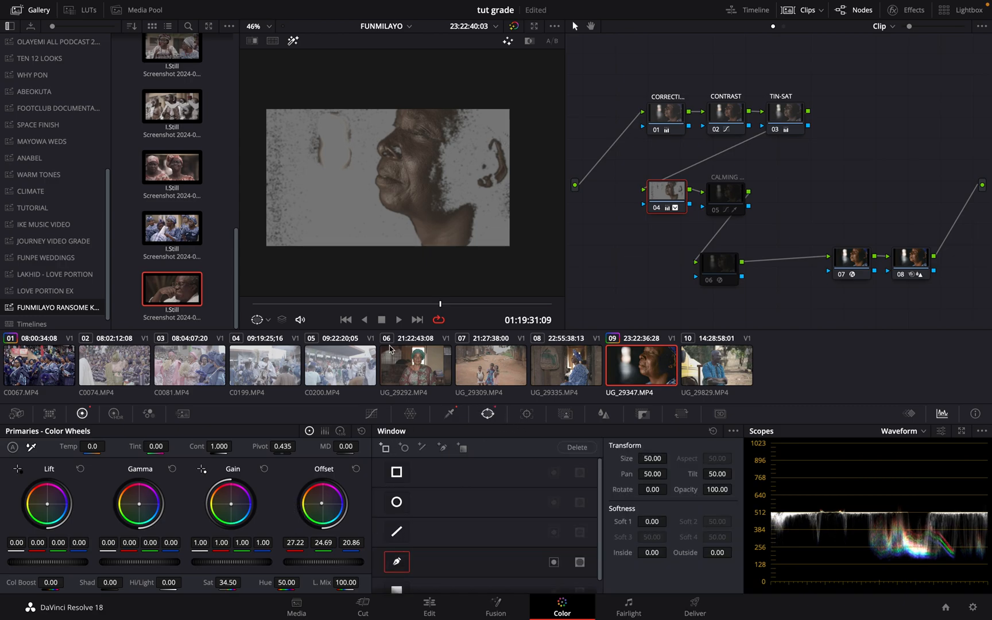
pyautogui.click(387, 246)
pyautogui.click(375, 213)
pyautogui.click(370, 155)
pyautogui.click(385, 121)
pyautogui.click(390, 108)
pyautogui.click(438, 71)
pyautogui.click(495, 94)
pyautogui.click(524, 109)
pyautogui.click(524, 189)
pyautogui.click(523, 274)
pyautogui.click(409, 262)
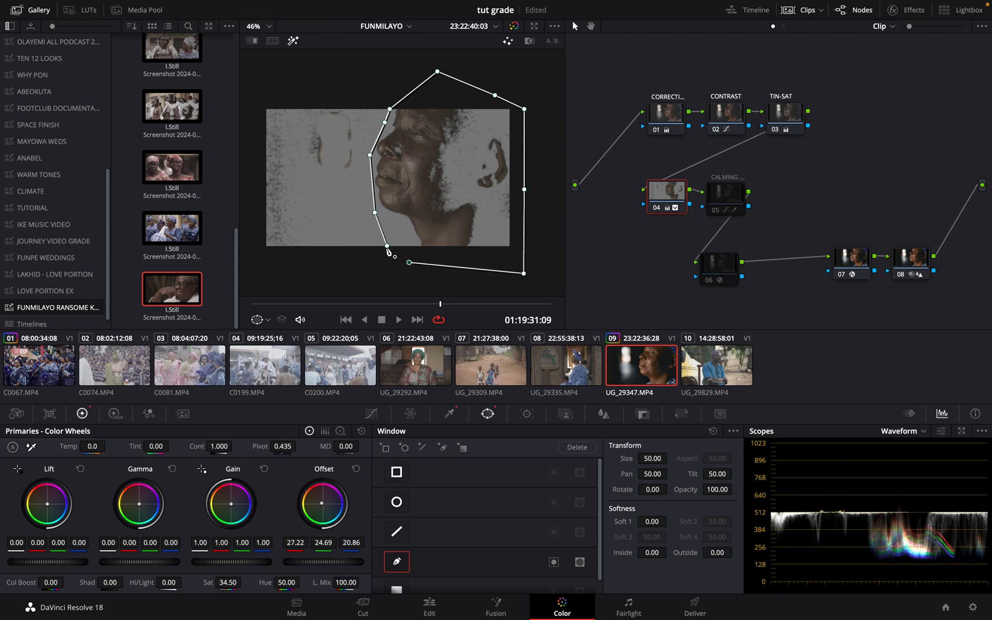
pyautogui.click(387, 245)
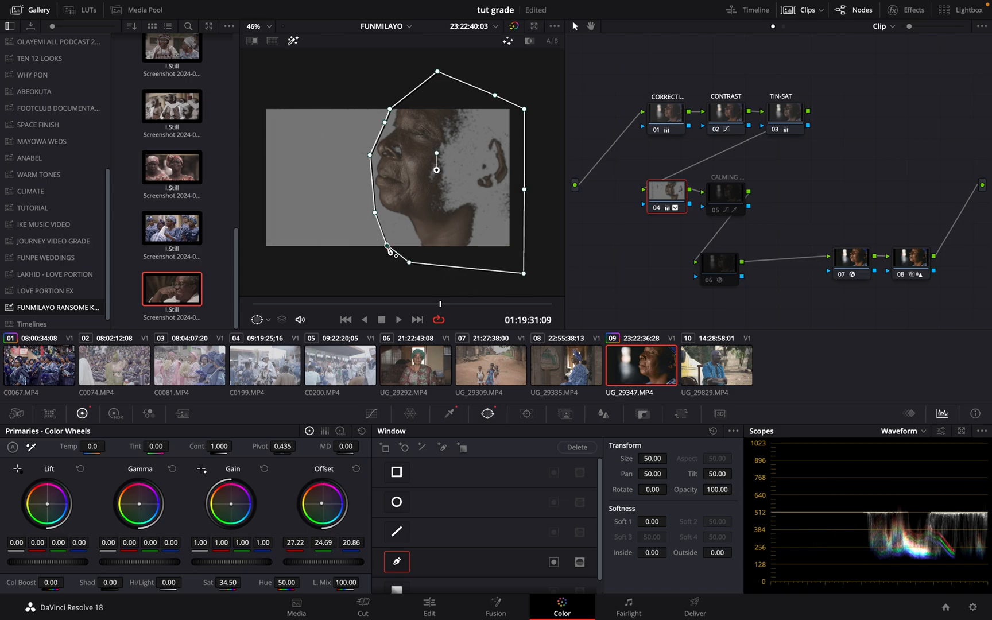
pyautogui.click(553, 561)
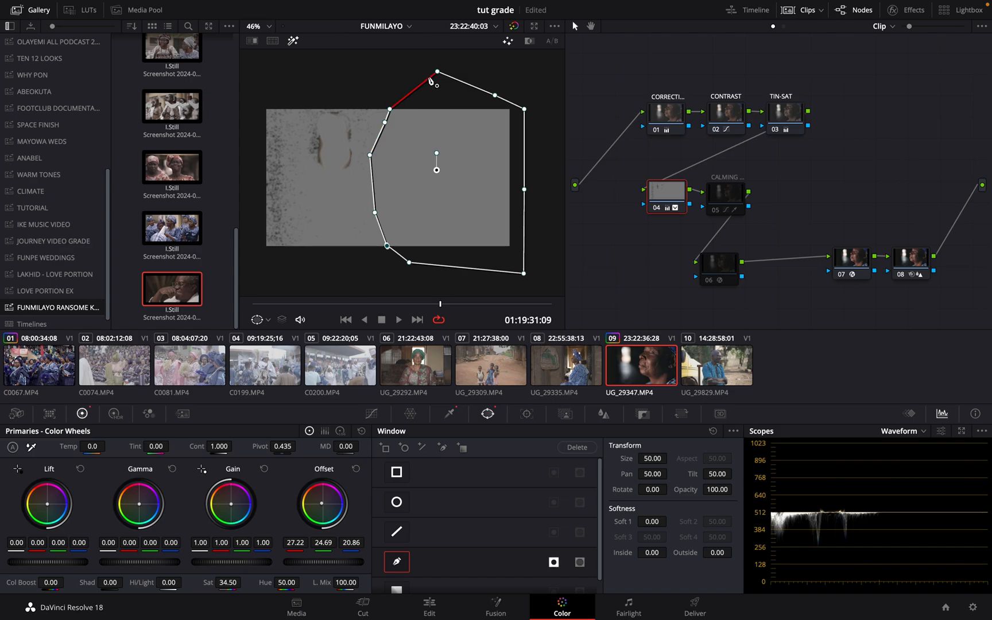
pyautogui.click(554, 563)
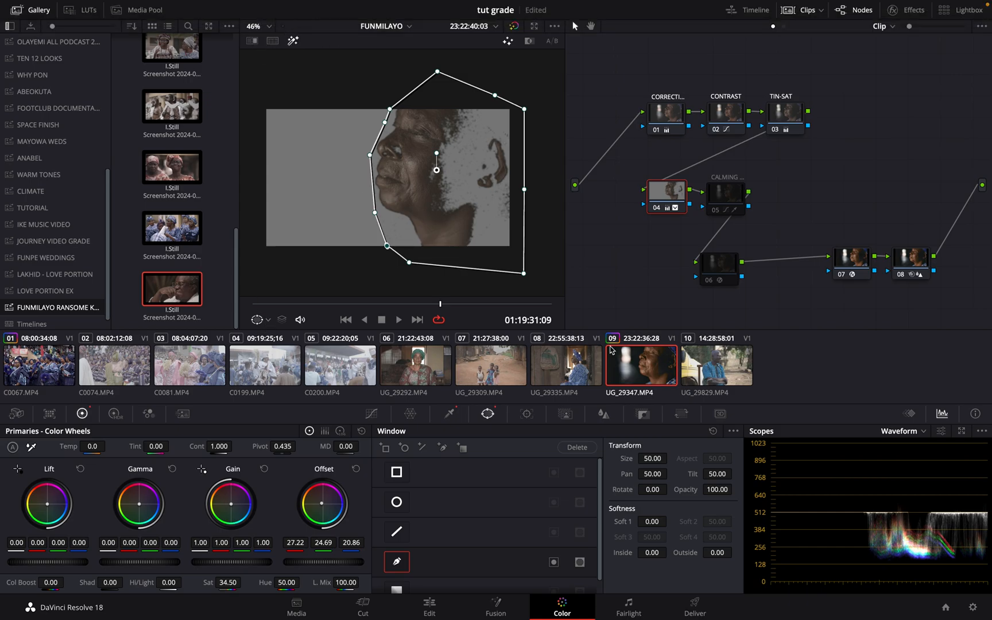
# Return to the clip's first frame and track the window forward and in reverse through the whole clip.
pyautogui.moveTo(253, 301); pyautogui.dragTo(224, 299)
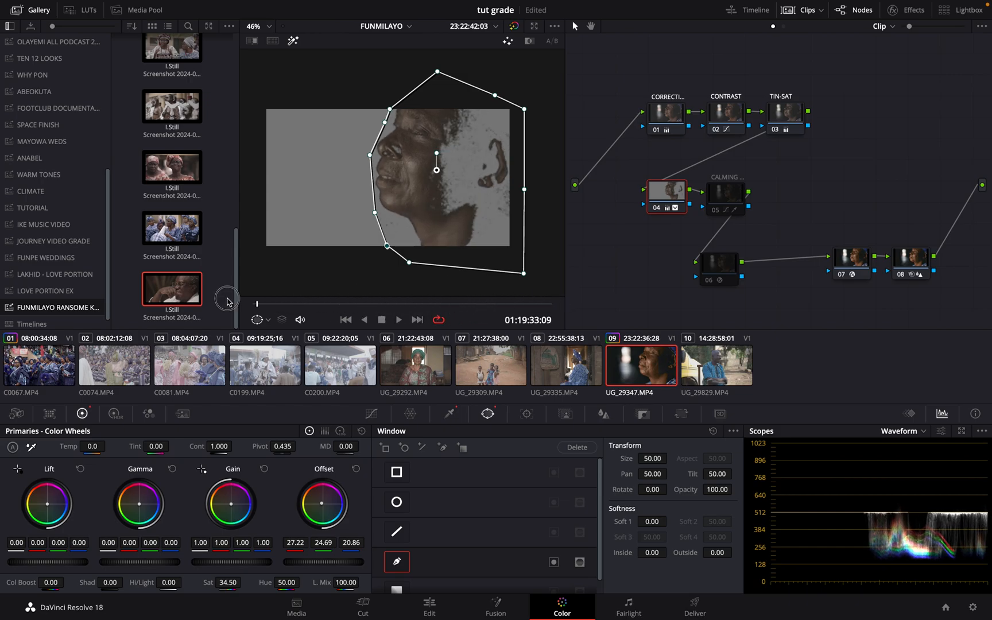
pyautogui.click(526, 413)
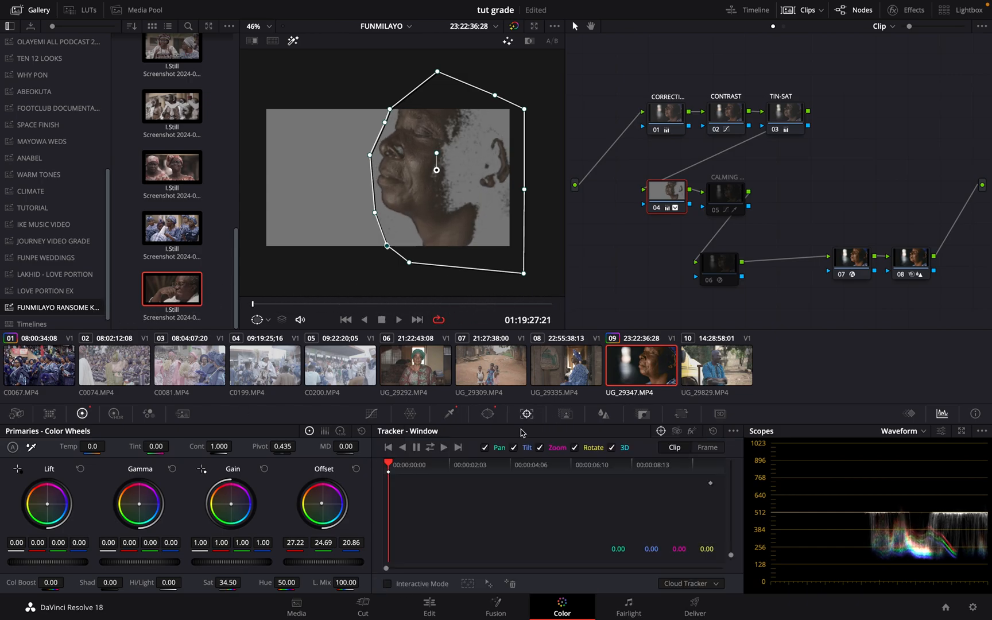
pyautogui.click(430, 448)
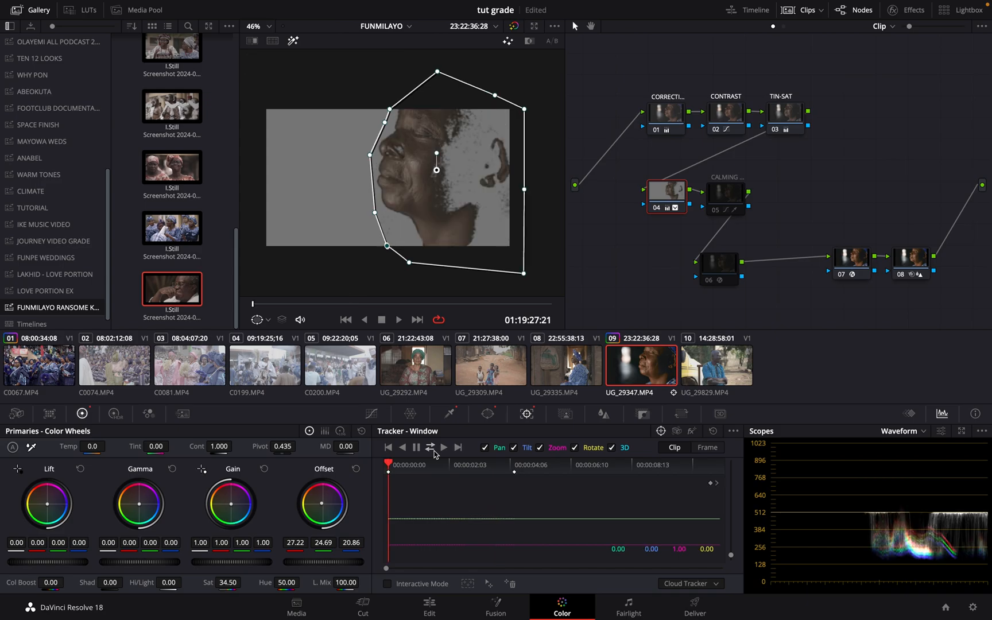
# Return to the HSL qualifier with the highlight view off and switch the scope to Vectorscope.
pyautogui.click(449, 413)
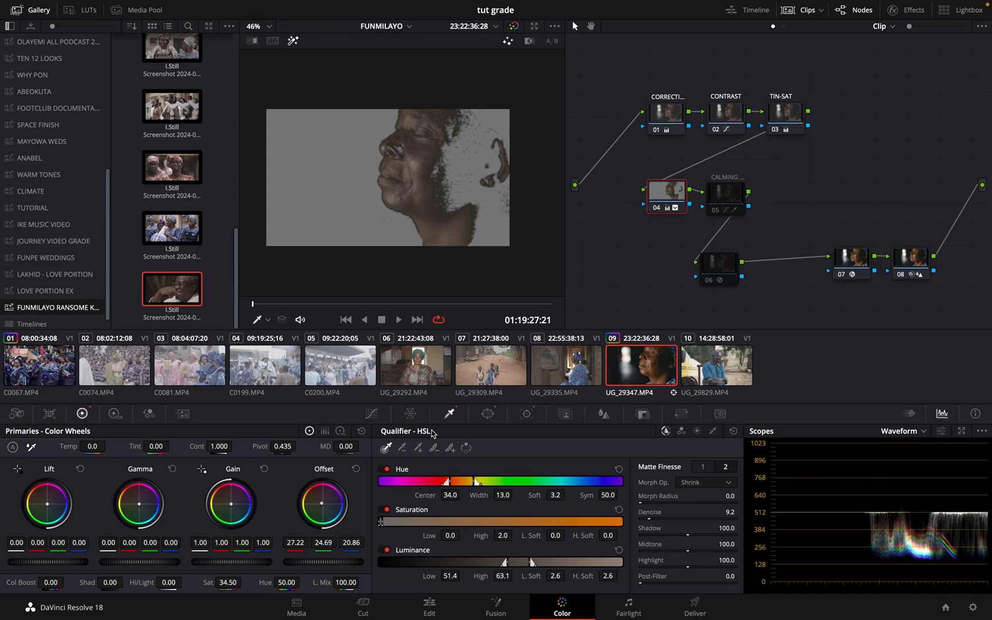
pyautogui.click(293, 40)
pyautogui.click(899, 431)
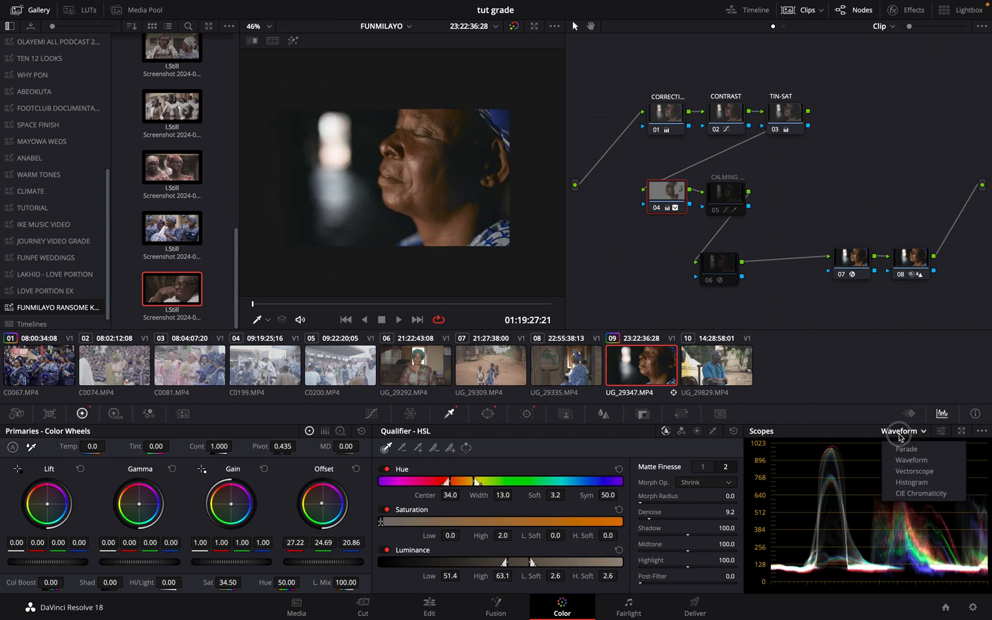
pyautogui.click(914, 472)
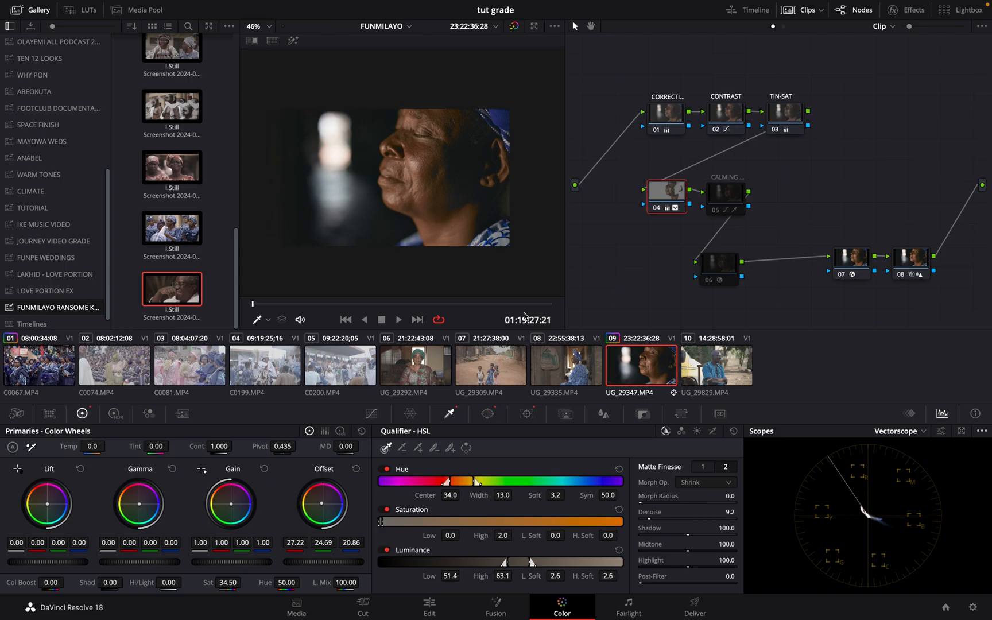
# Shift node 04's Offset balance to red 26.94, green 23.88 and blue 22.27, checking the isolated skin against the Vectorscope skin-tone line.
pyautogui.click(293, 41)
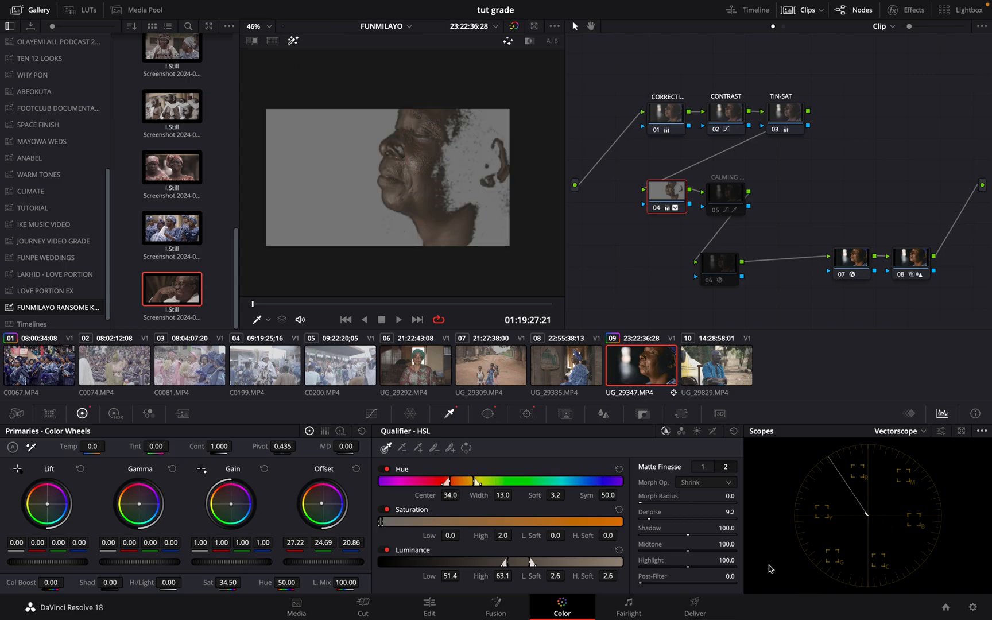
pyautogui.click(293, 40)
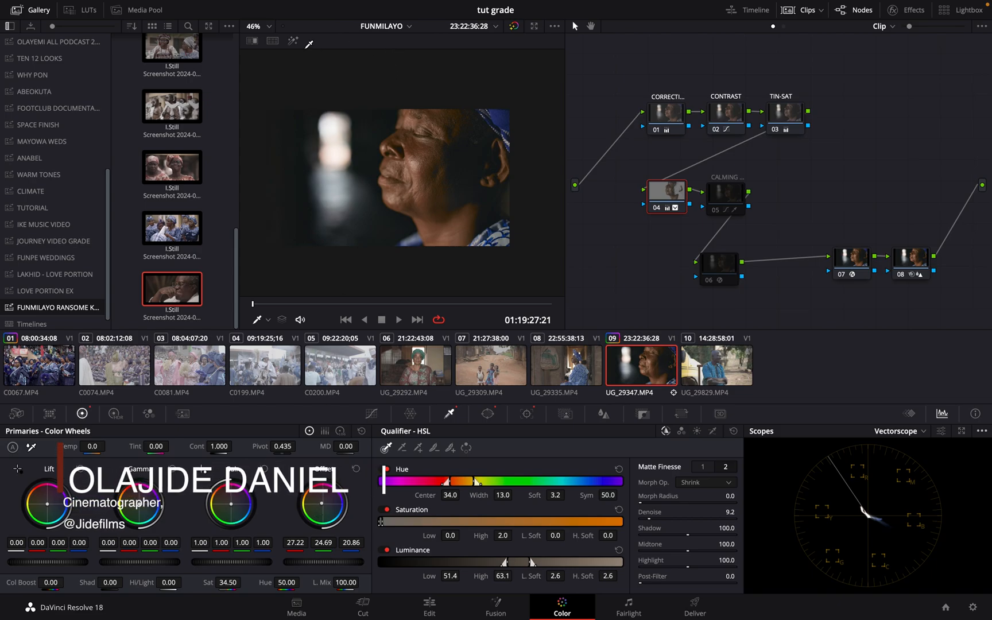
pyautogui.click(292, 40)
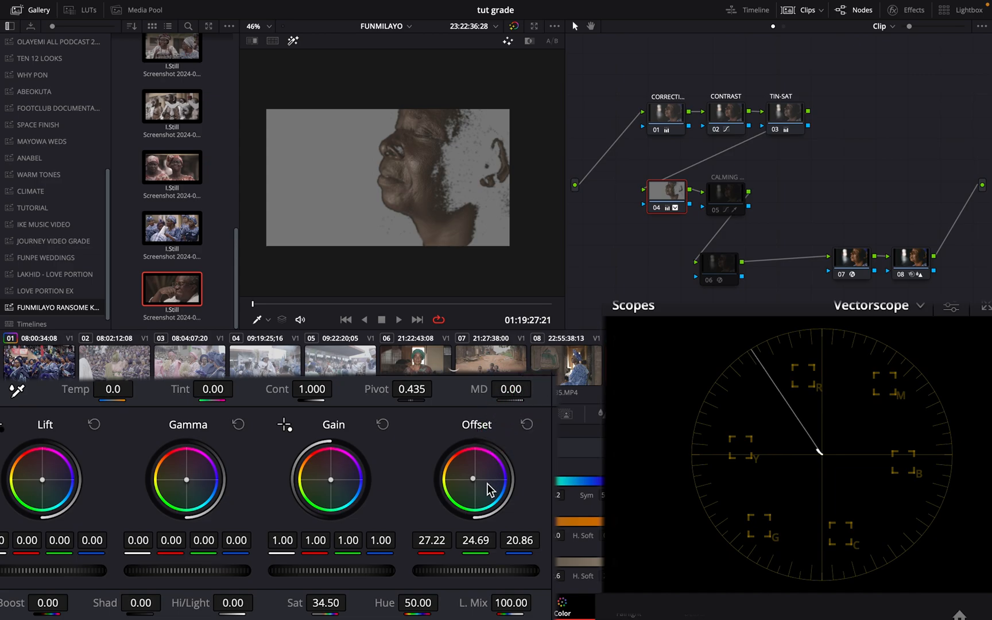
pyautogui.moveTo(473, 477); pyautogui.dragTo(473, 474)
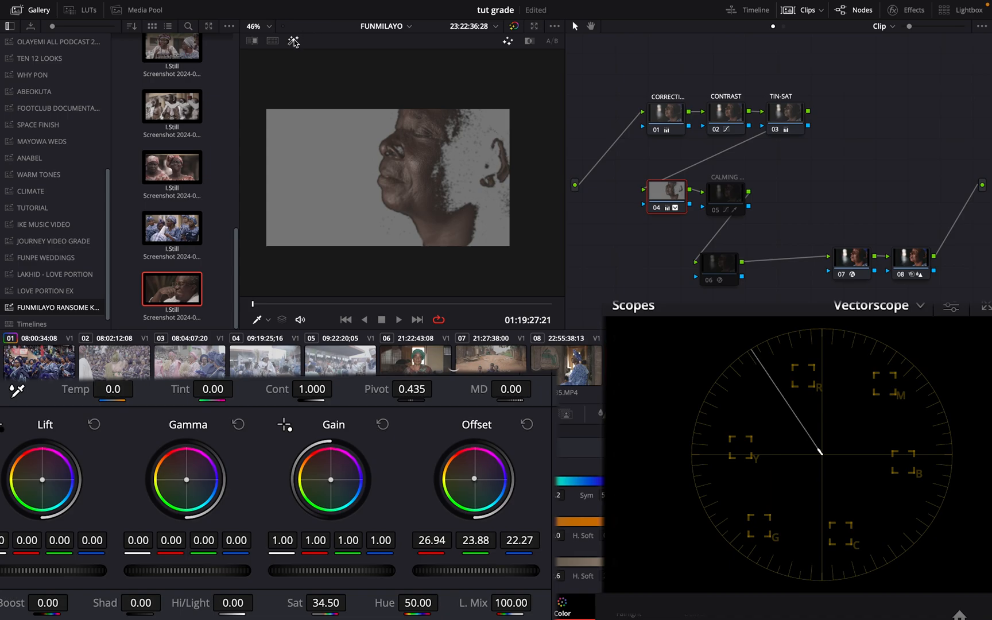
pyautogui.click(294, 41)
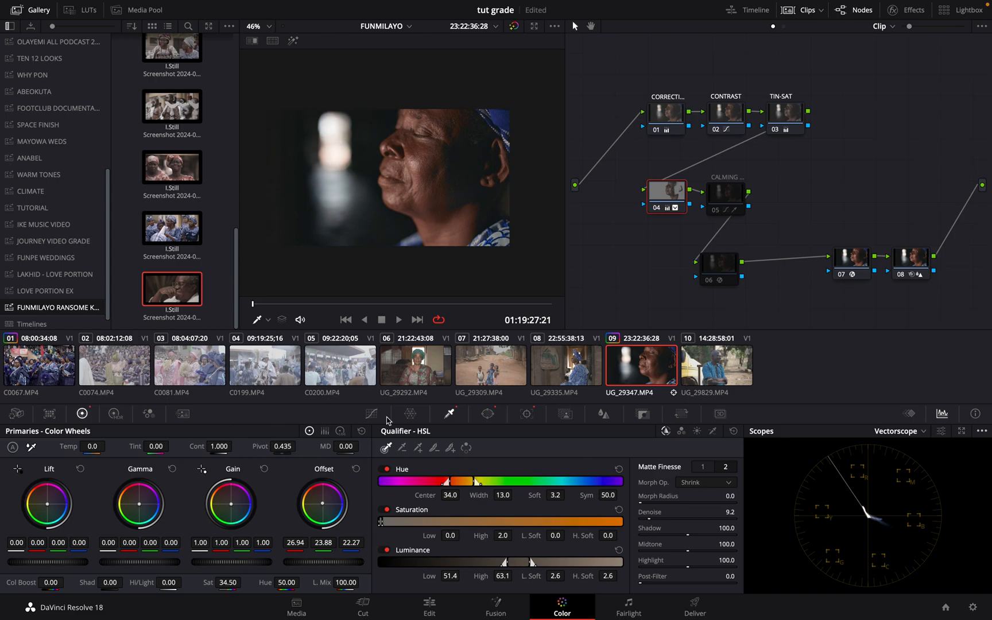
# In node 04's log wheels, nudge the Highlights balance slightly, then set the low range to 0.223 and high range to 0.290.
pyautogui.click(340, 431)
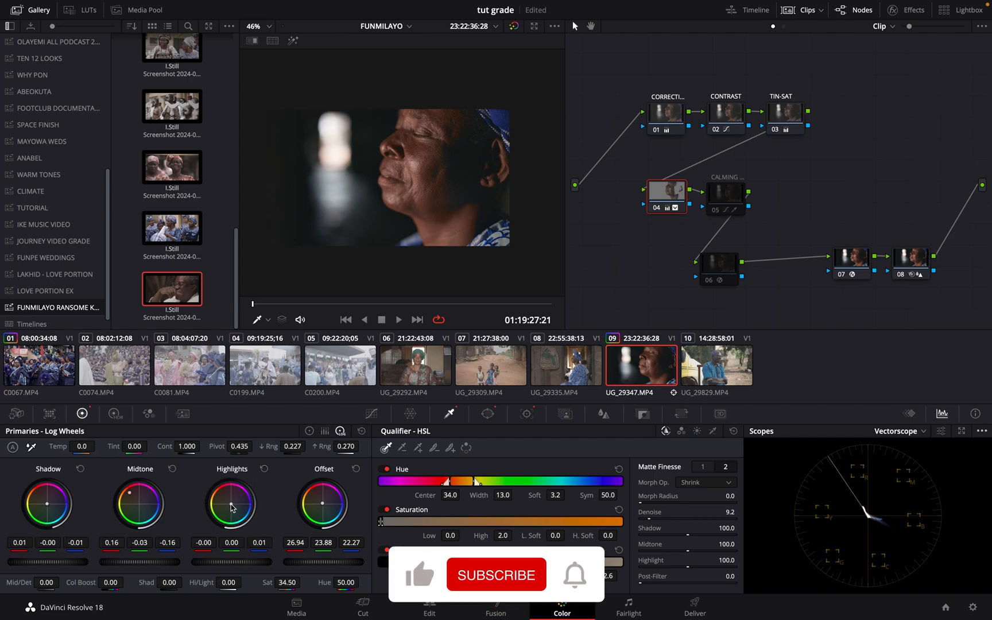
pyautogui.moveTo(232, 508); pyautogui.dragTo(232, 507)
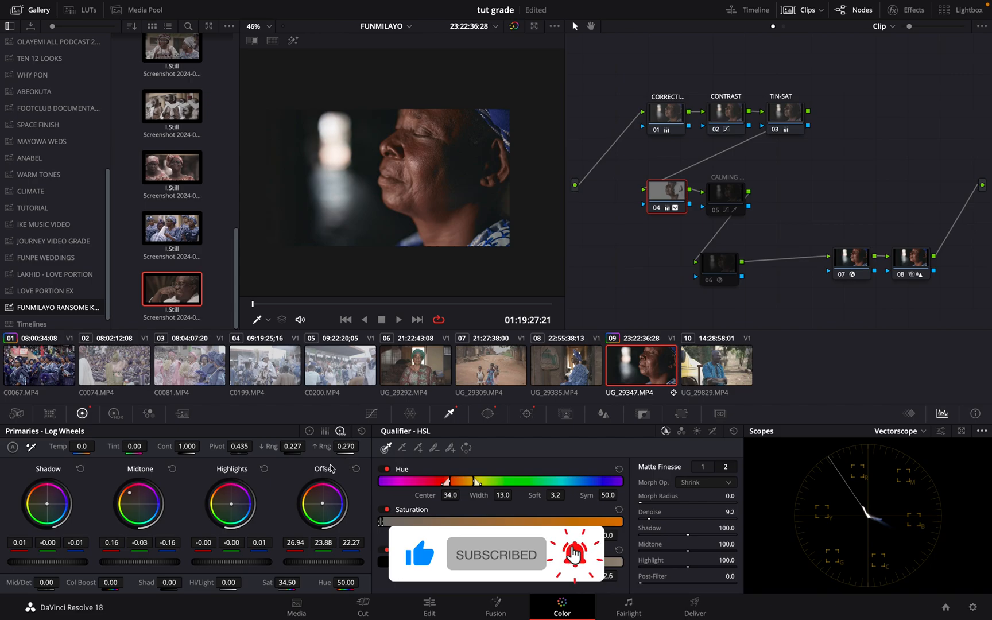
pyautogui.moveTo(295, 447)
pyautogui.mouseDown()
pyautogui.moveTo(273, 455)
pyautogui.moveTo(299, 460)
pyautogui.mouseUp()
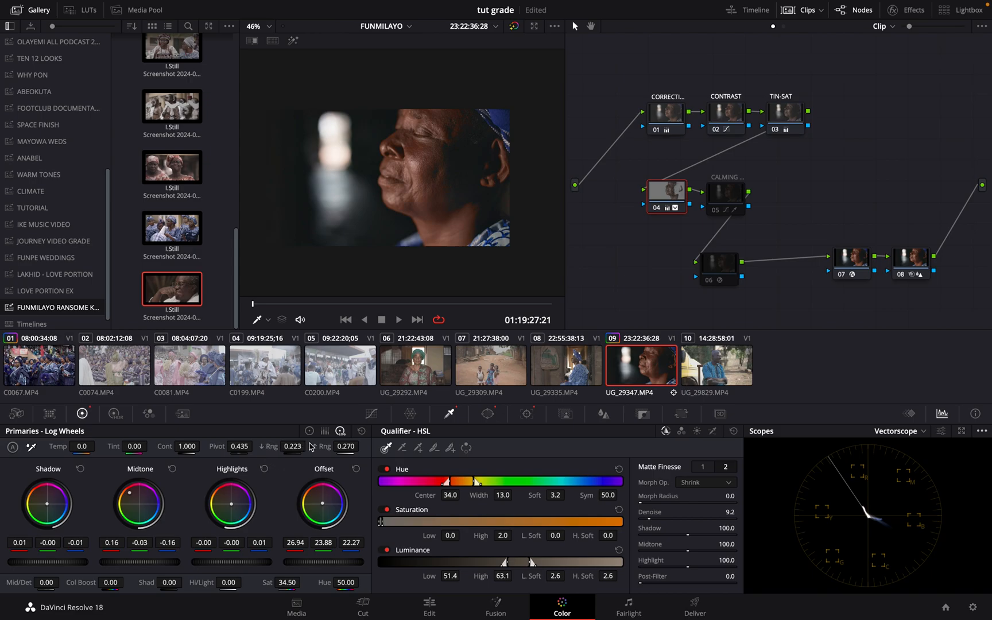
pyautogui.moveTo(349, 449)
pyautogui.mouseDown()
pyautogui.moveTo(398, 447)
pyautogui.moveTo(355, 457)
pyautogui.mouseUp()
pyautogui.click(347, 447)
# Lower the saturation of node 04 to 29.30.
pyautogui.scroll(3, 436, 204)
pyautogui.scroll(-2, 436, 203)
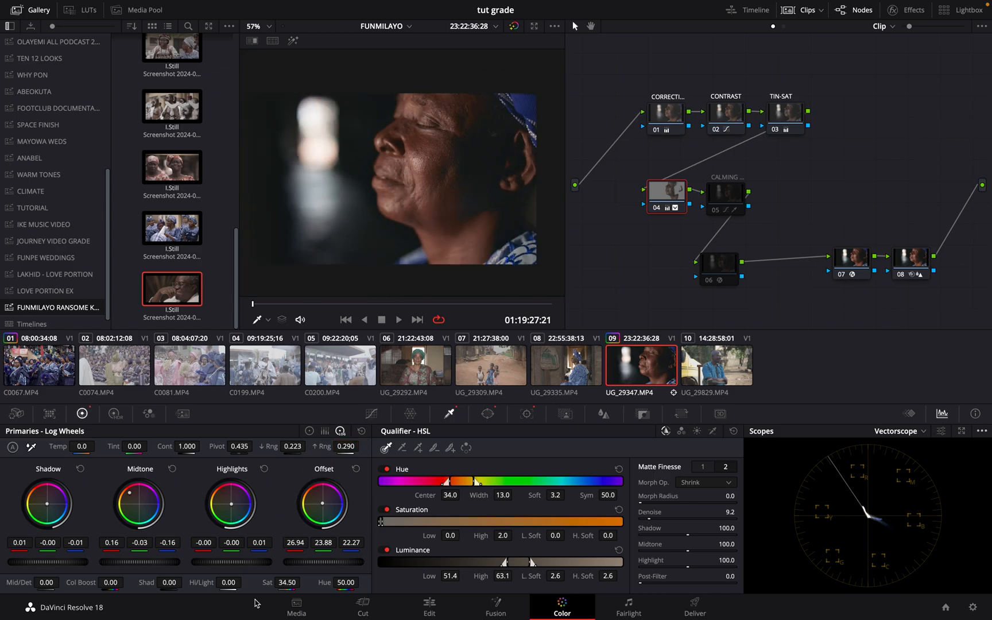
pyautogui.moveTo(286, 582); pyautogui.dragTo(256, 582)
pyautogui.scroll(-2, 465, 121)
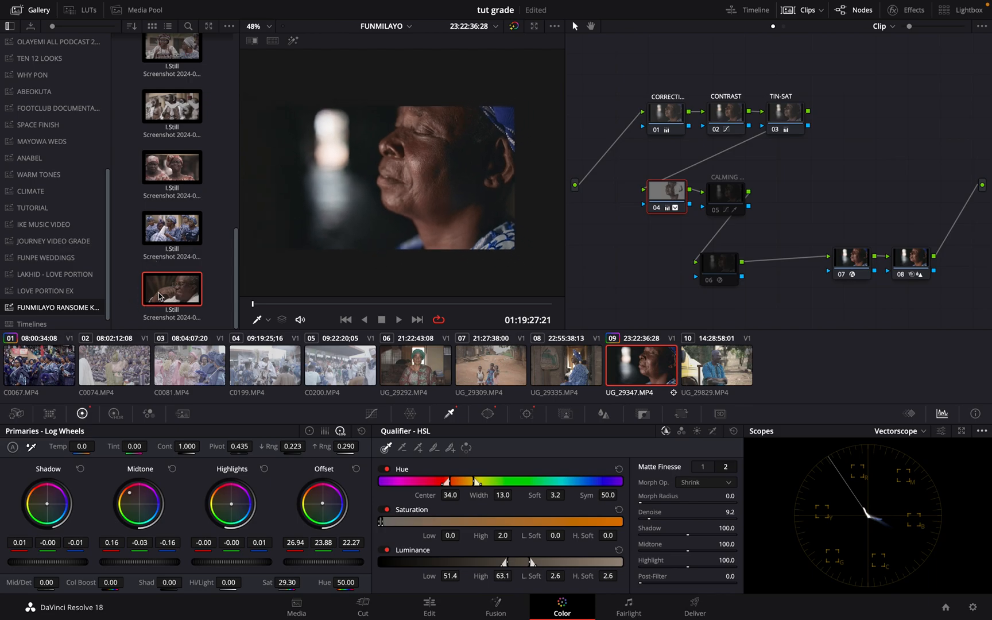
# Wipe-compare the clip with the selected gallery reference still and reduce node 04's saturation to 27.90.
pyautogui.rightClick(159, 297)
pyautogui.click(183, 316)
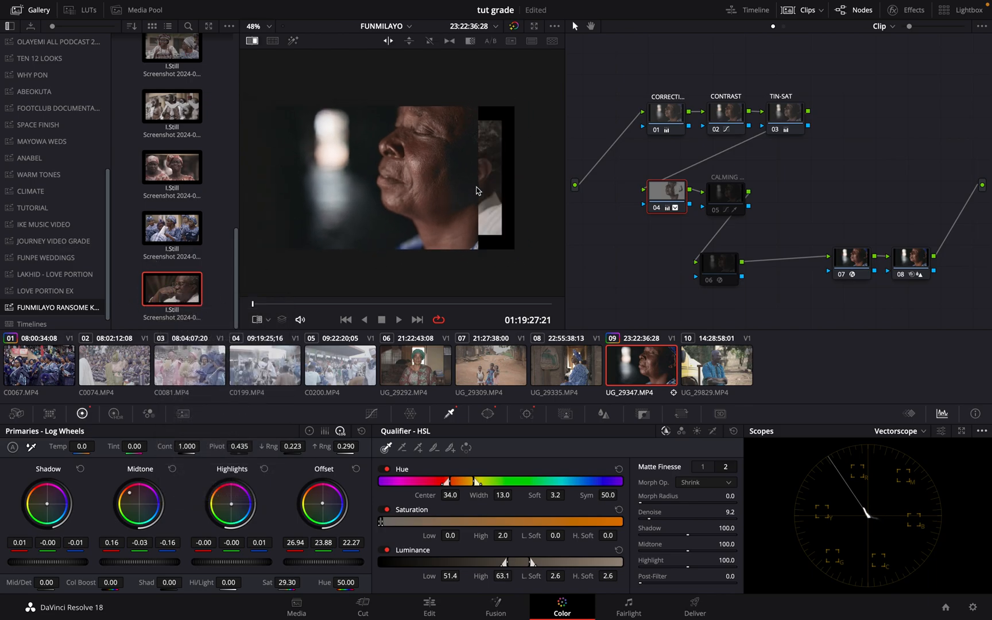
pyautogui.moveTo(417, 193); pyautogui.dragTo(416, 236)
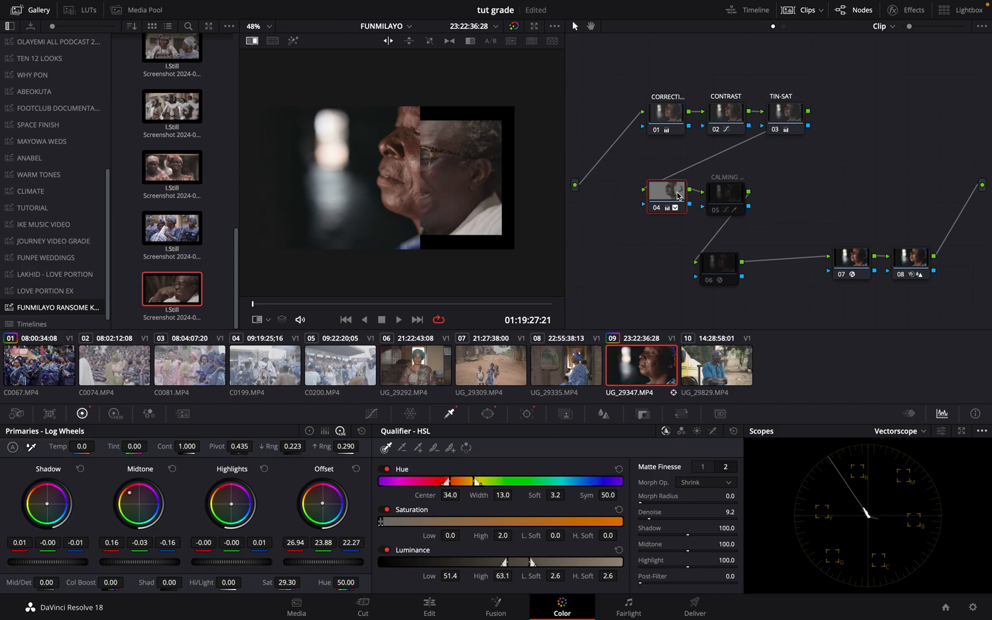
pyautogui.click(286, 582)
pyautogui.moveTo(287, 582); pyautogui.dragTo(278, 585)
pyautogui.click(253, 41)
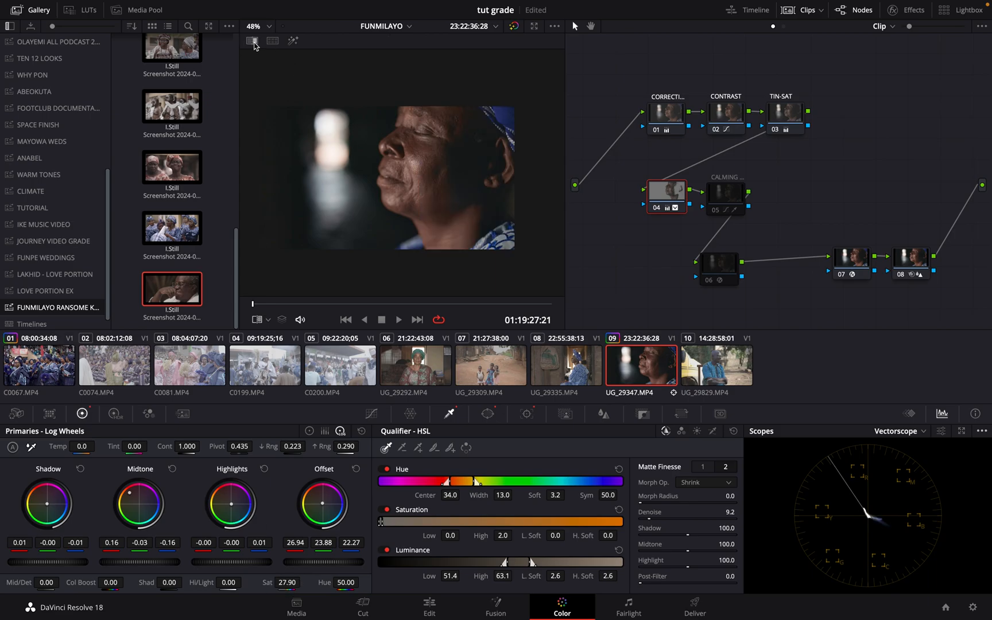
# At a later frame of the clip, set node 04's saturation to 25.80 and compare the image with the node disabled and enabled.
pyautogui.moveTo(295, 305); pyautogui.dragTo(494, 297)
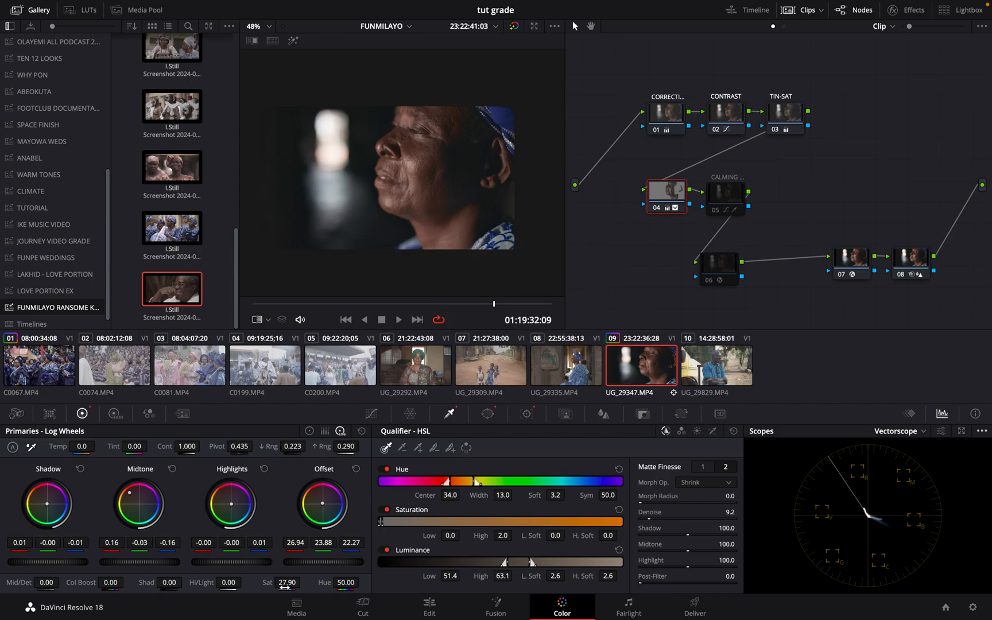
pyautogui.moveTo(286, 585)
pyautogui.mouseDown()
pyautogui.moveTo(266, 597)
pyautogui.moveTo(279, 593)
pyautogui.mouseUp()
pyautogui.click(657, 209)
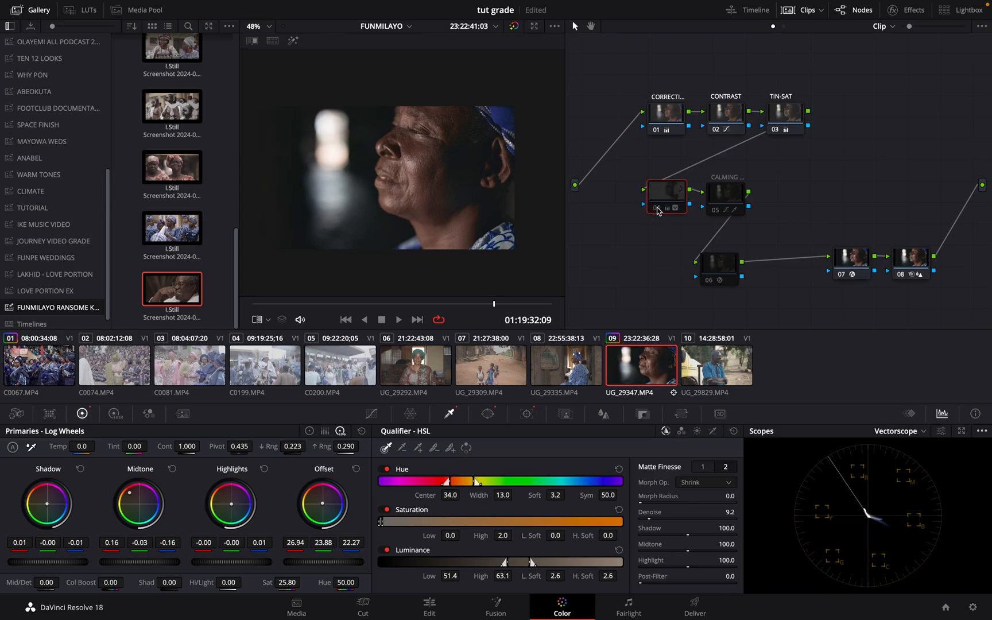
pyautogui.click(657, 208)
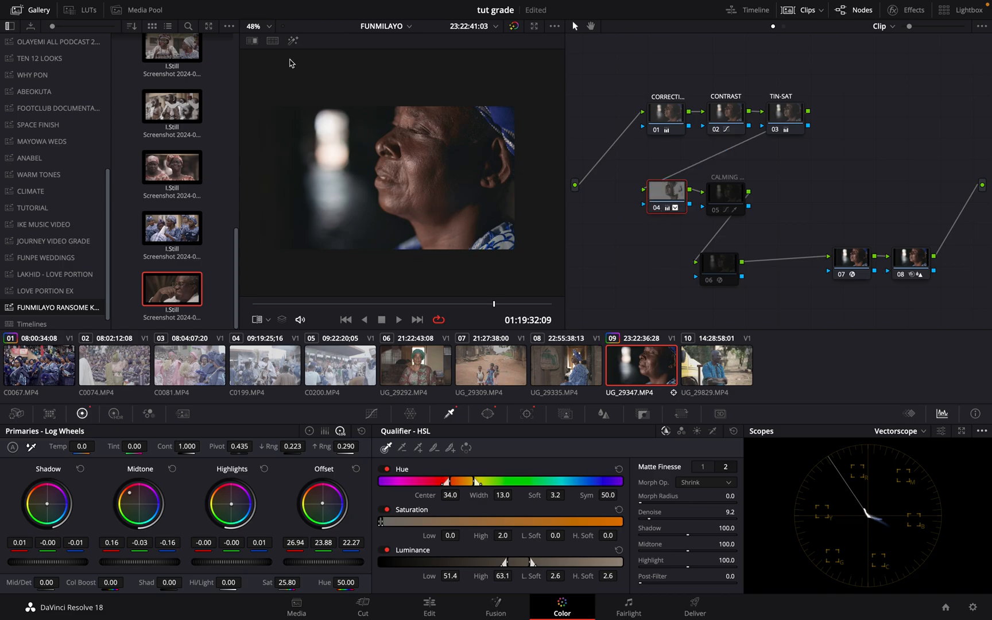
# With the reference still wiped over clip 09, set the TIN-SAT node's tint to 1.00 and shift the wipe to compare the faces.
pyautogui.click(251, 40)
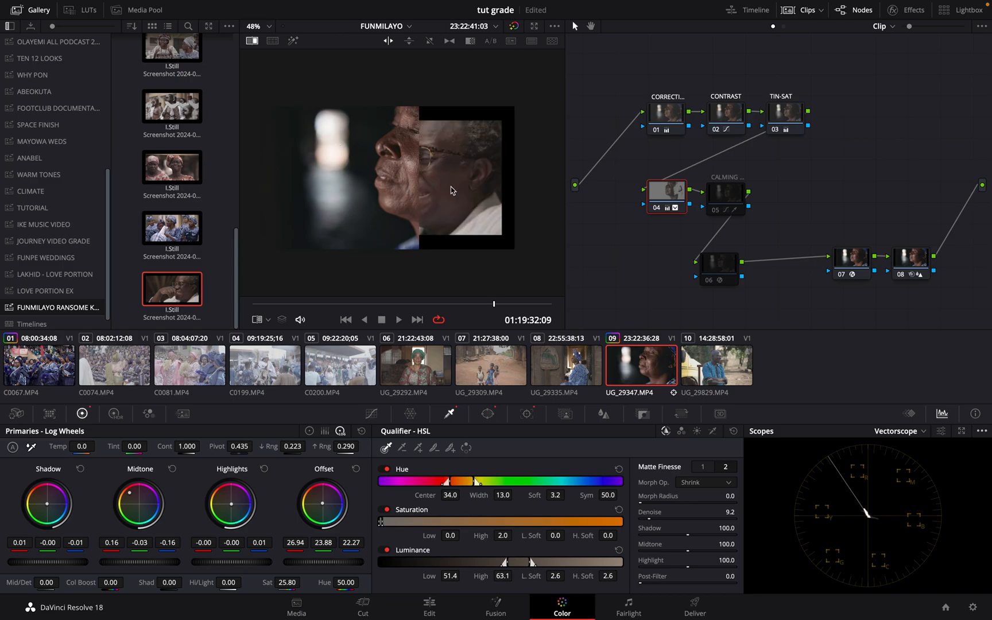
pyautogui.scroll(3, 450, 187)
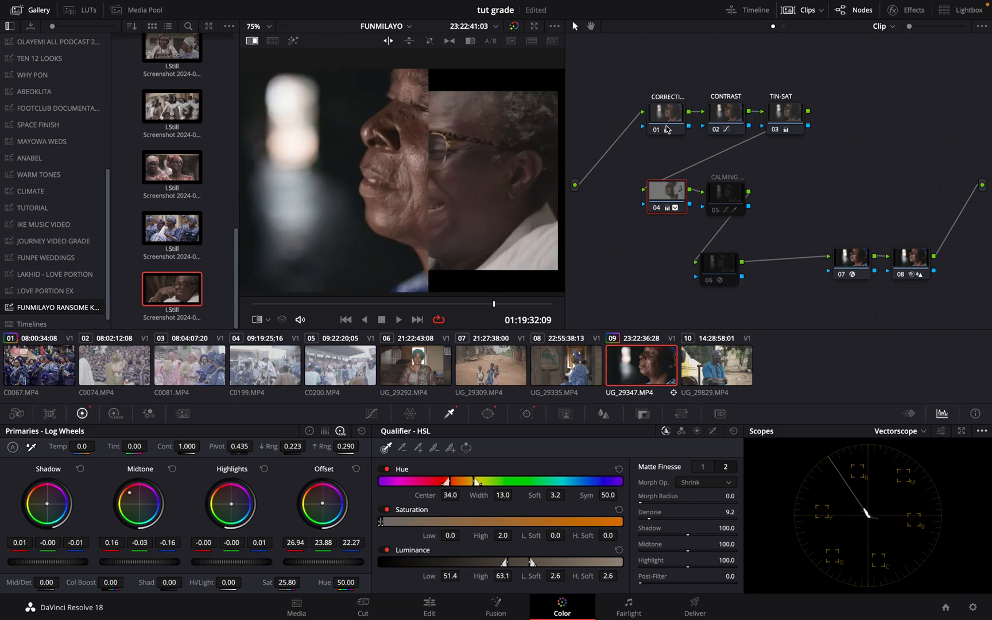
pyautogui.click(784, 112)
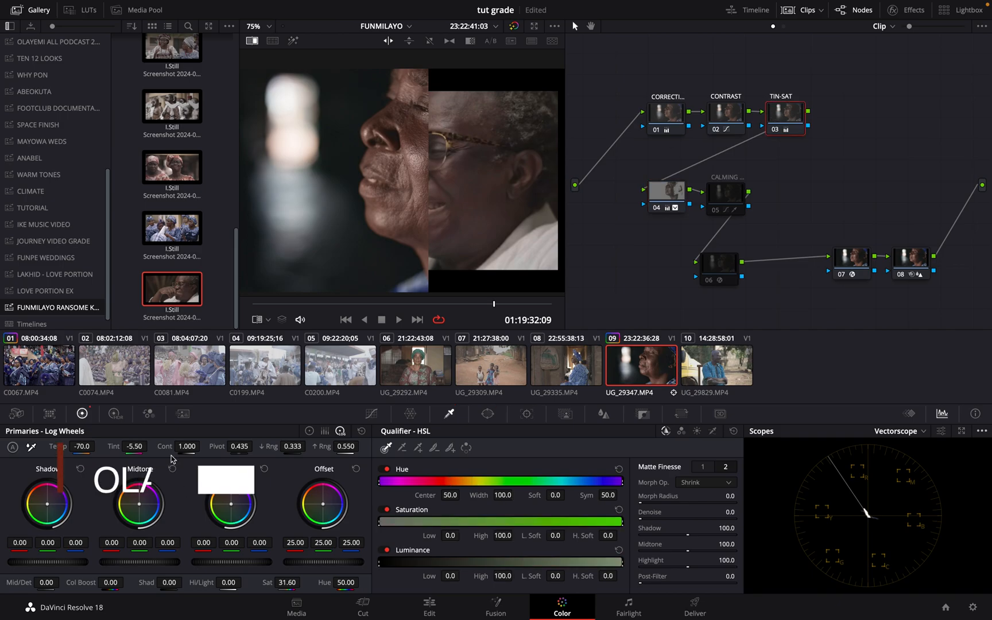
pyautogui.click(136, 446)
pyautogui.moveTo(137, 446); pyautogui.dragTo(144, 446)
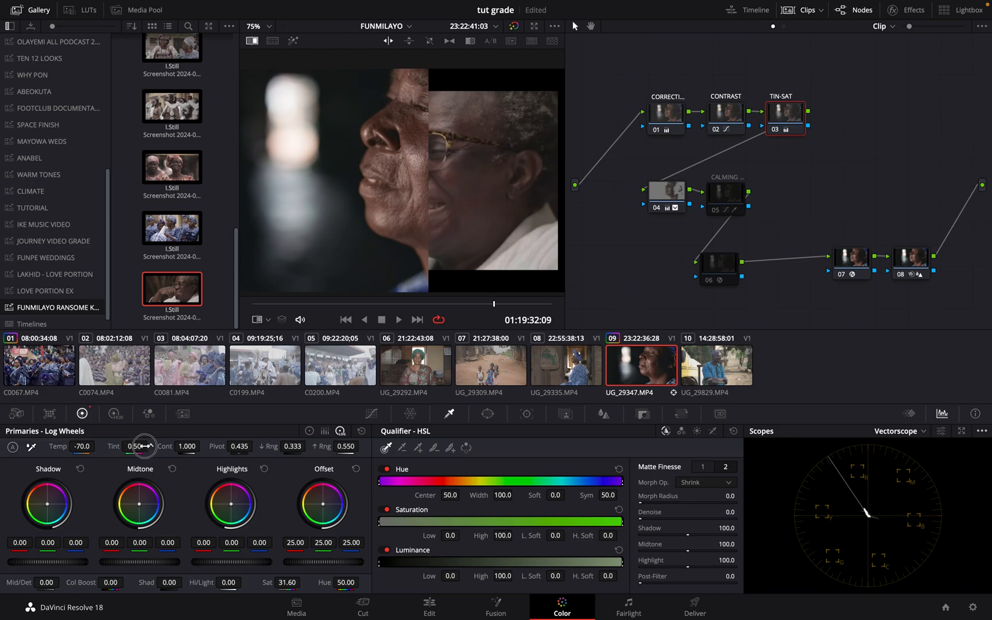
pyautogui.moveTo(144, 447); pyautogui.dragTo(145, 446)
pyautogui.scroll(-1, 424, 221)
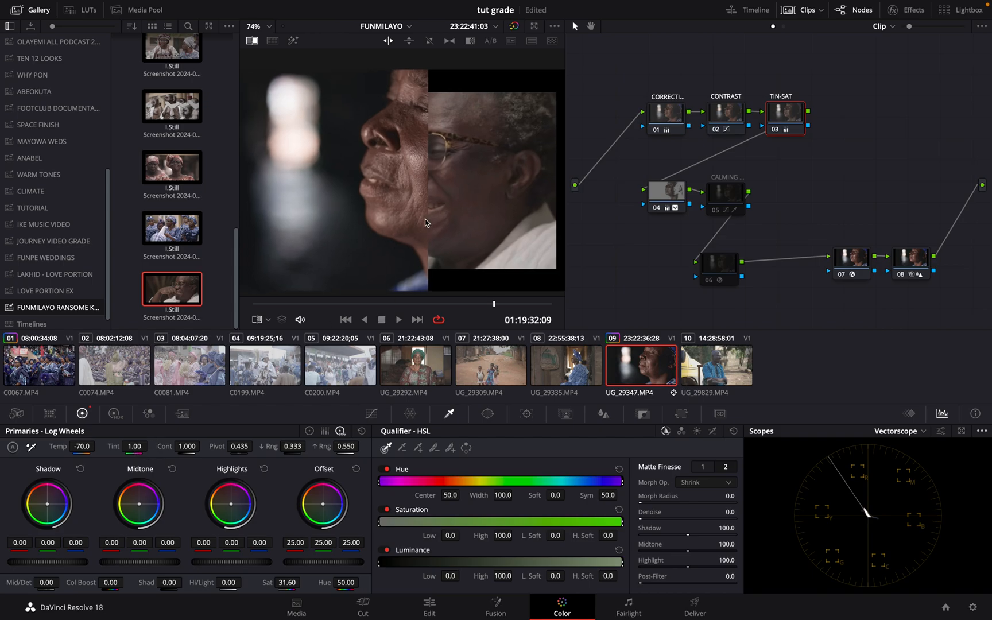
pyautogui.scroll(-4, 425, 223)
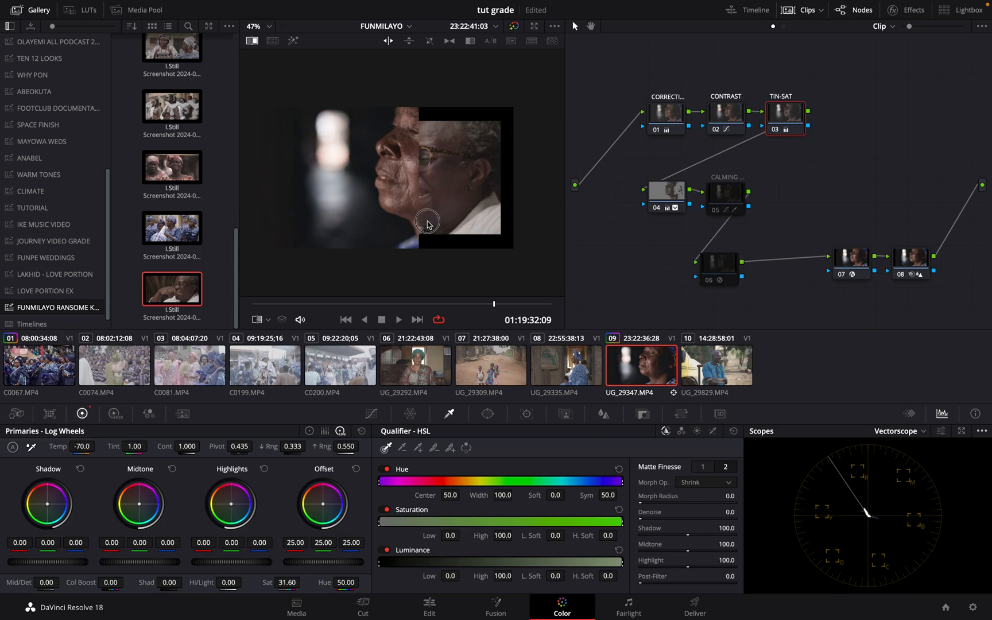
pyautogui.moveTo(432, 225)
pyautogui.mouseDown()
pyautogui.moveTo(478, 240)
pyautogui.moveTo(437, 233)
pyautogui.mouseUp()
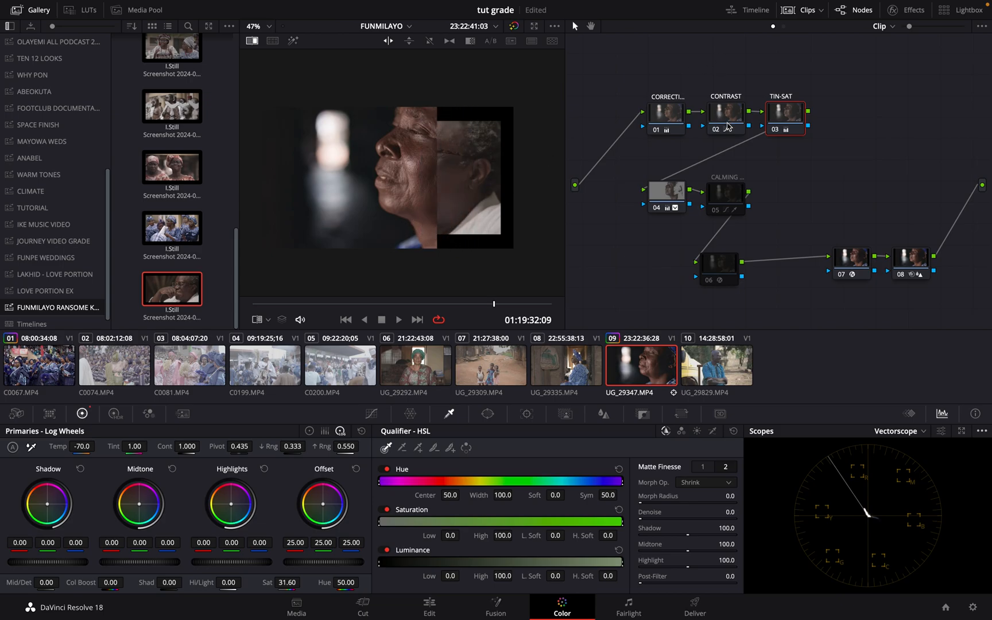
# Compare the image with the CALMING node 05 enabled and disabled, then reset that node's Hue Vs Sat curve.
pyautogui.click(715, 214)
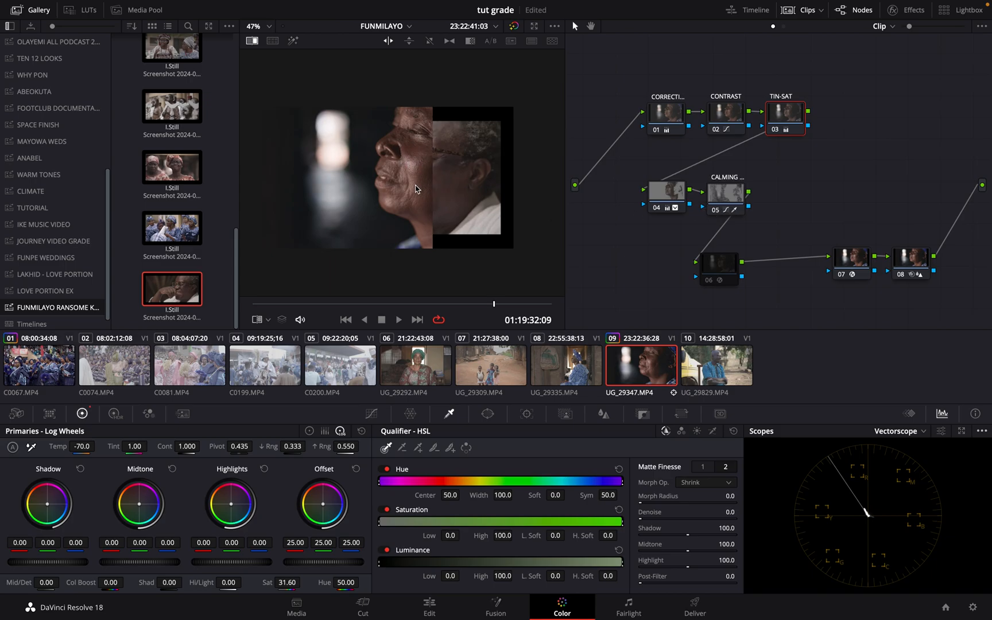
pyautogui.click(730, 199)
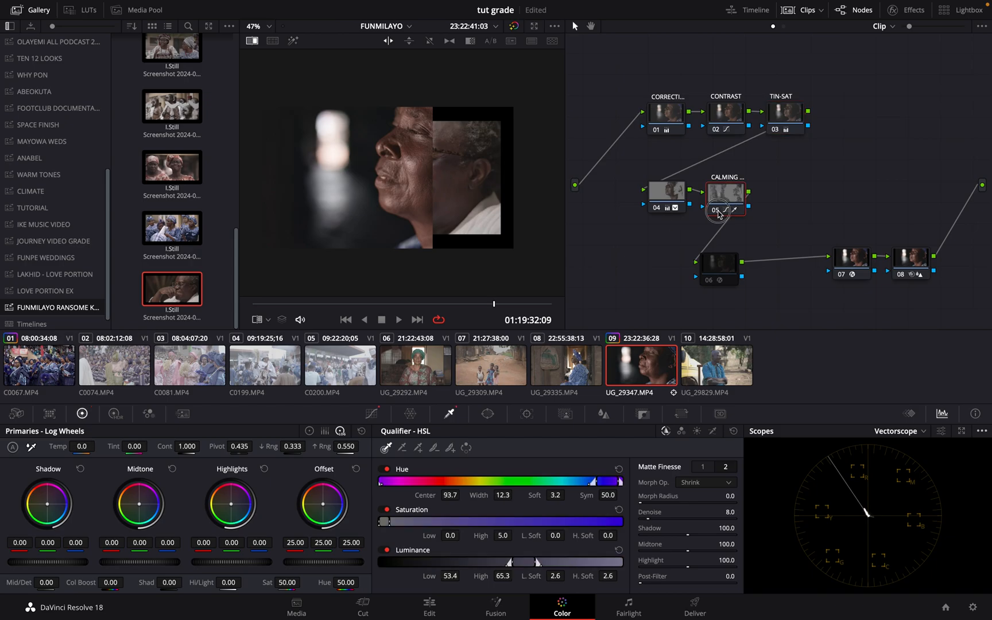
pyautogui.click(717, 214)
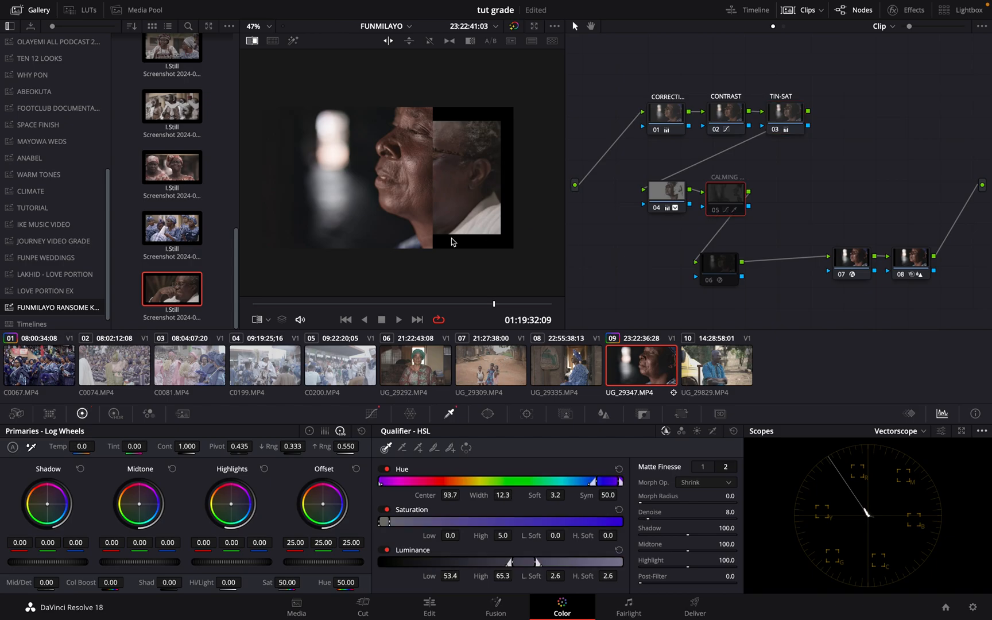
pyautogui.click(372, 414)
pyautogui.click(595, 431)
pyautogui.click(609, 432)
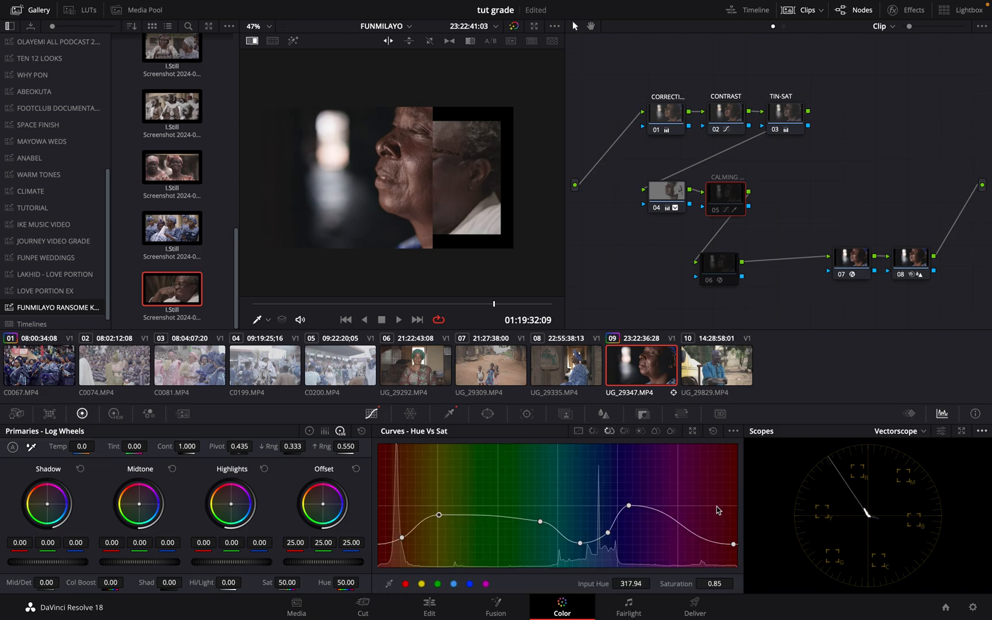
pyautogui.click(715, 432)
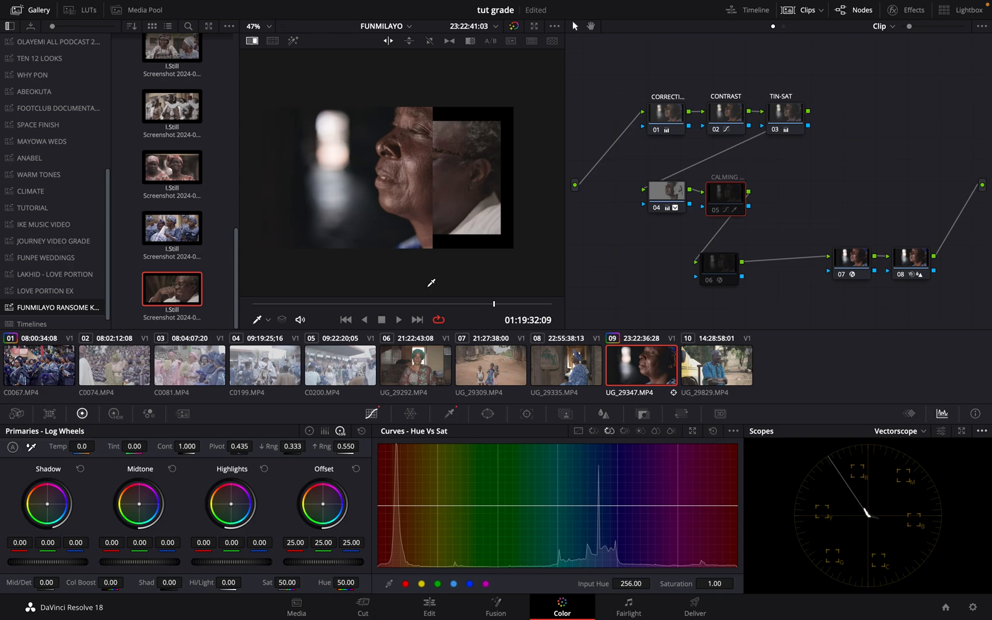
# Sample the skin for node 05's Hue Vs Sat curve, lower saturation at hue 270.09 to 0.49, and shape the red end down to 0.60.
pyautogui.click(424, 151)
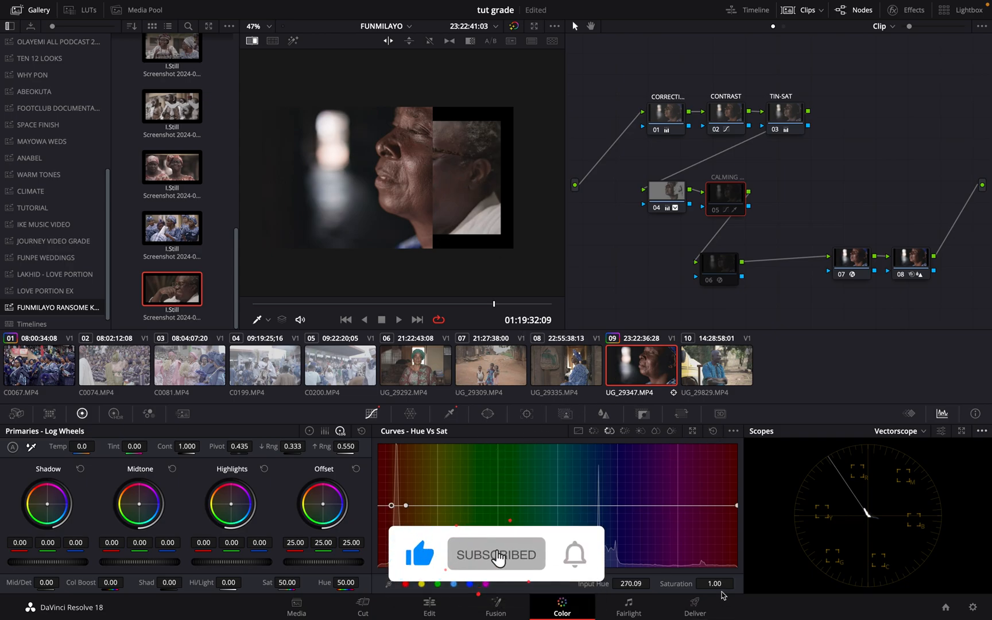
pyautogui.moveTo(711, 584)
pyautogui.mouseDown()
pyautogui.moveTo(684, 586)
pyautogui.moveTo(716, 584)
pyautogui.mouseUp()
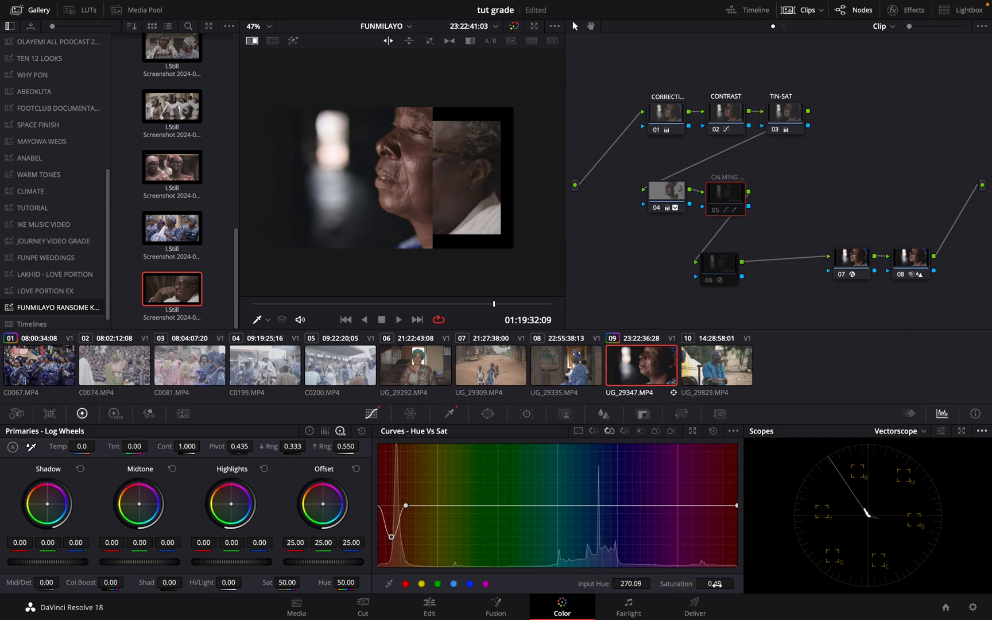
pyautogui.moveTo(406, 506); pyautogui.dragTo(419, 507)
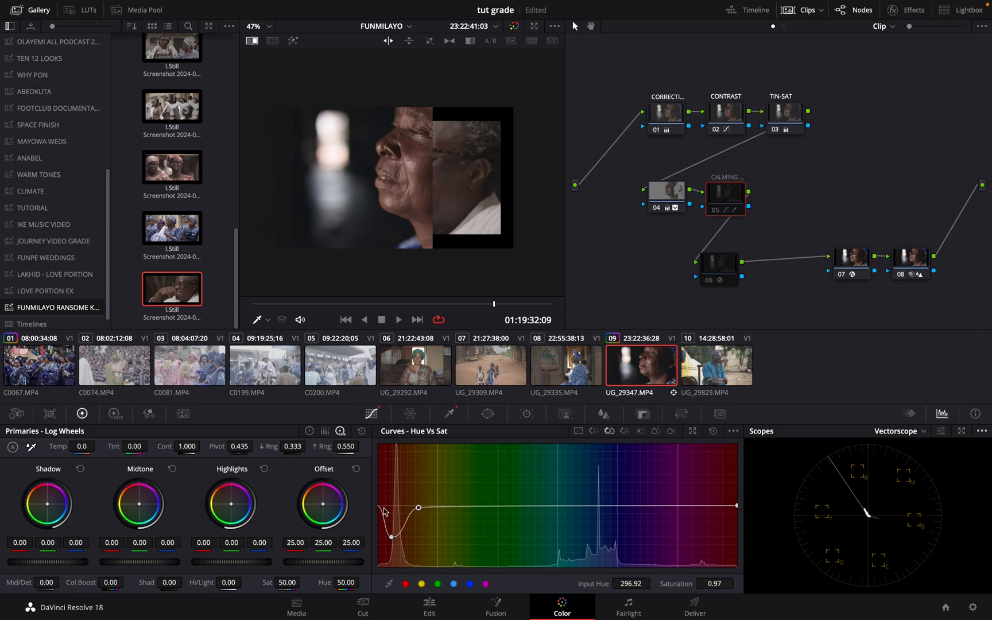
pyautogui.moveTo(738, 507); pyautogui.dragTo(737, 508)
pyautogui.click(713, 509)
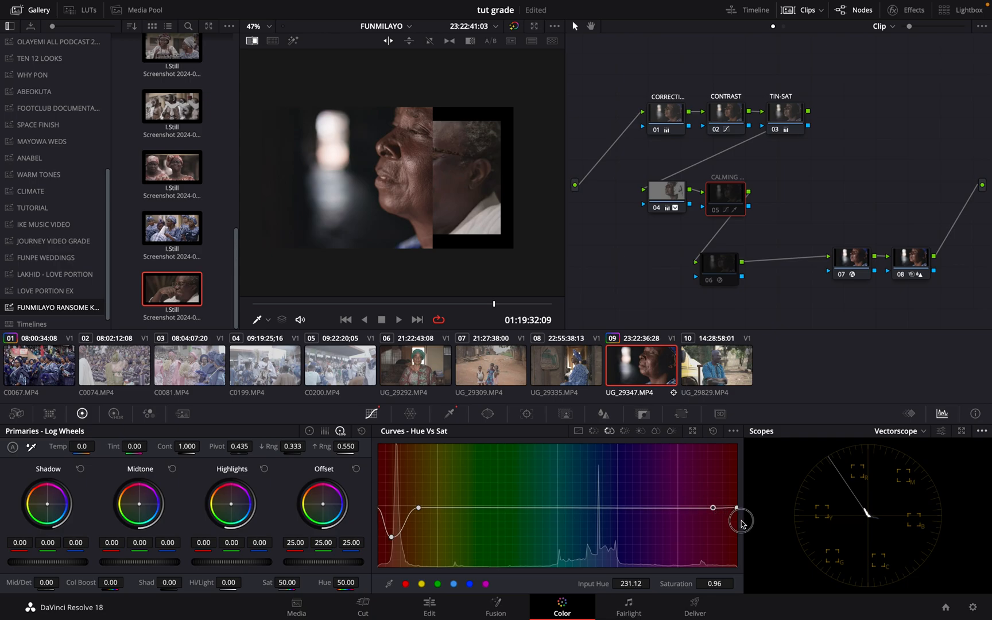
pyautogui.moveTo(737, 507); pyautogui.dragTo(737, 530)
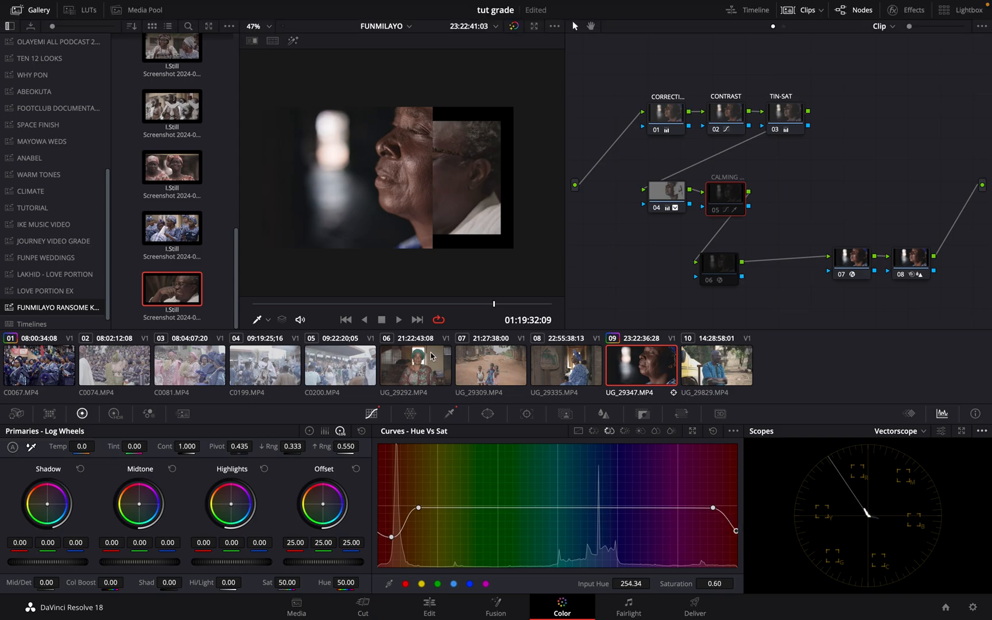
# Turn off the reference wipe, inspect the full frame of clip 09 at different magnifications, and save the project.
pyautogui.press('super+w')
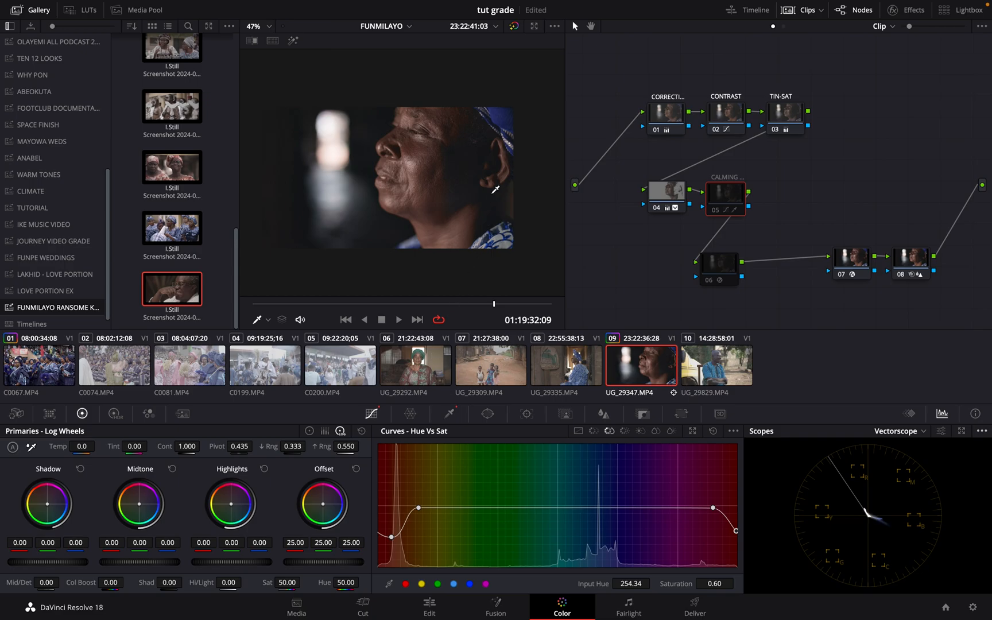
pyautogui.scroll(-3, 496, 189)
pyautogui.scroll(5, 496, 190)
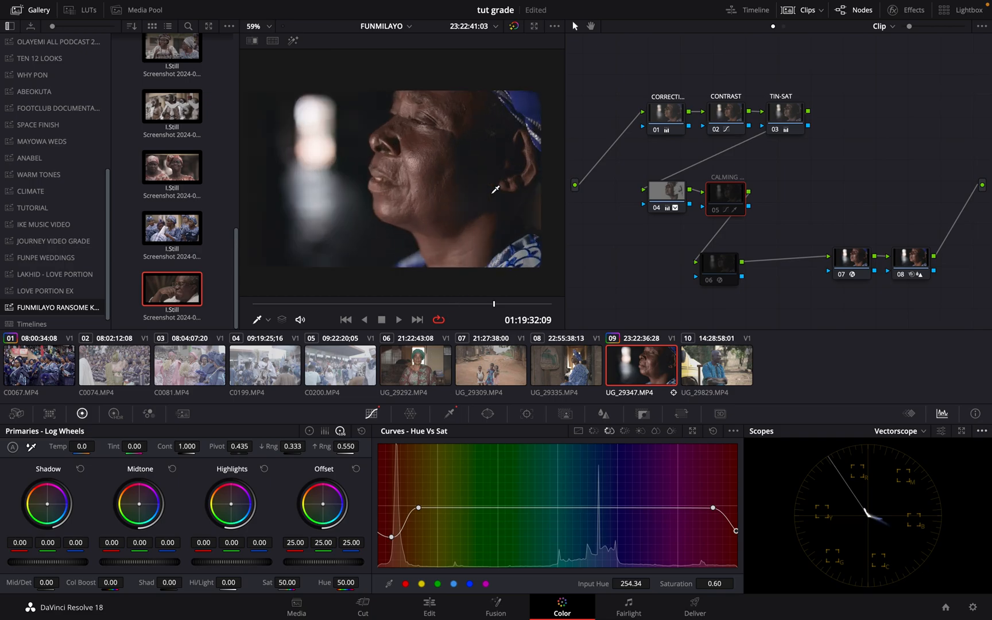
pyautogui.scroll(2, 495, 190)
pyautogui.scroll(-2, 495, 189)
pyautogui.scroll(-2, 496, 190)
pyautogui.press('super+s')
pyautogui.scroll(-1, 492, 199)
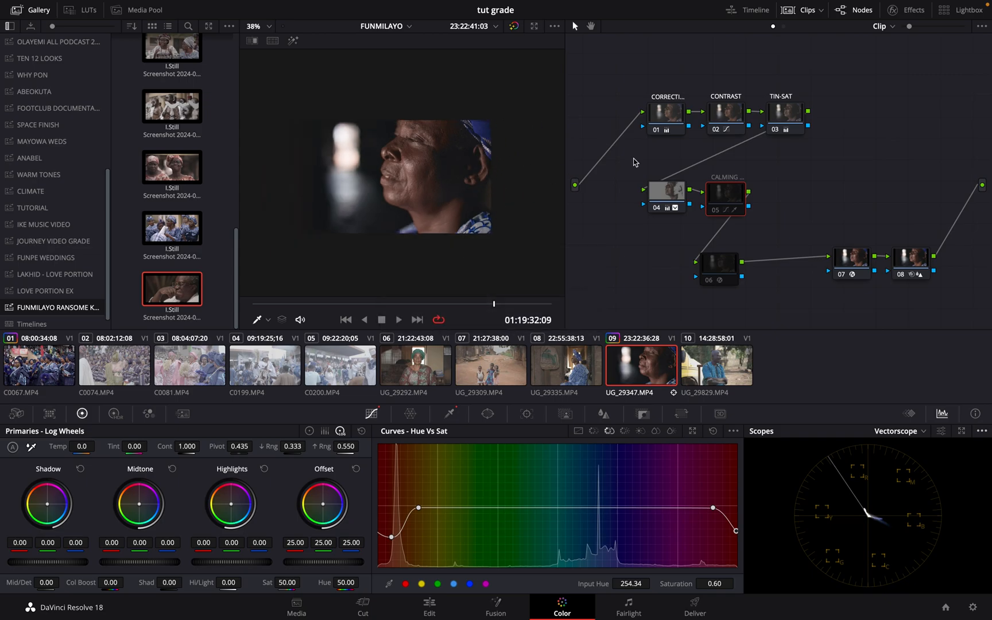
# Enable the CALMING node 05 and sample the blue headscarf for its Hue Vs Sat curve, with an outer blue-range point at hue 92.31.
pyautogui.click(717, 210)
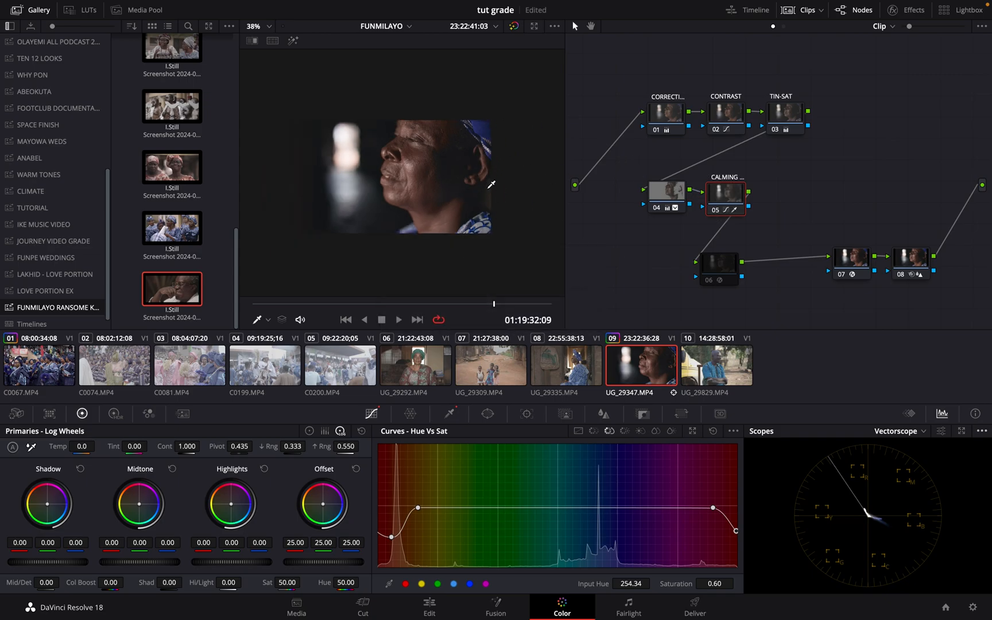
pyautogui.scroll(2, 493, 174)
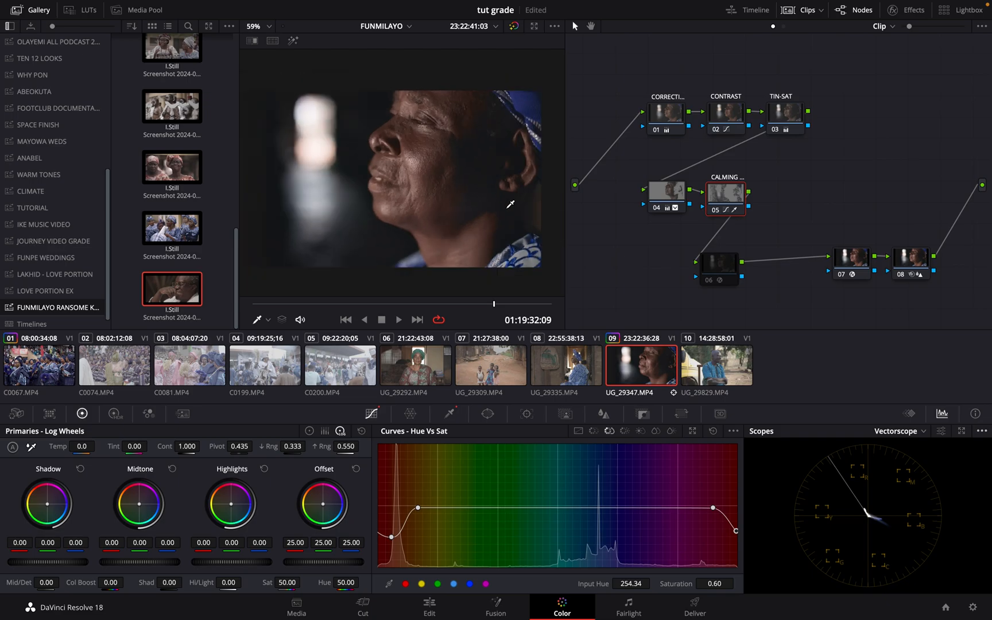
pyautogui.click(536, 101)
pyautogui.click(573, 508)
pyautogui.moveTo(573, 509); pyautogui.dragTo(575, 509)
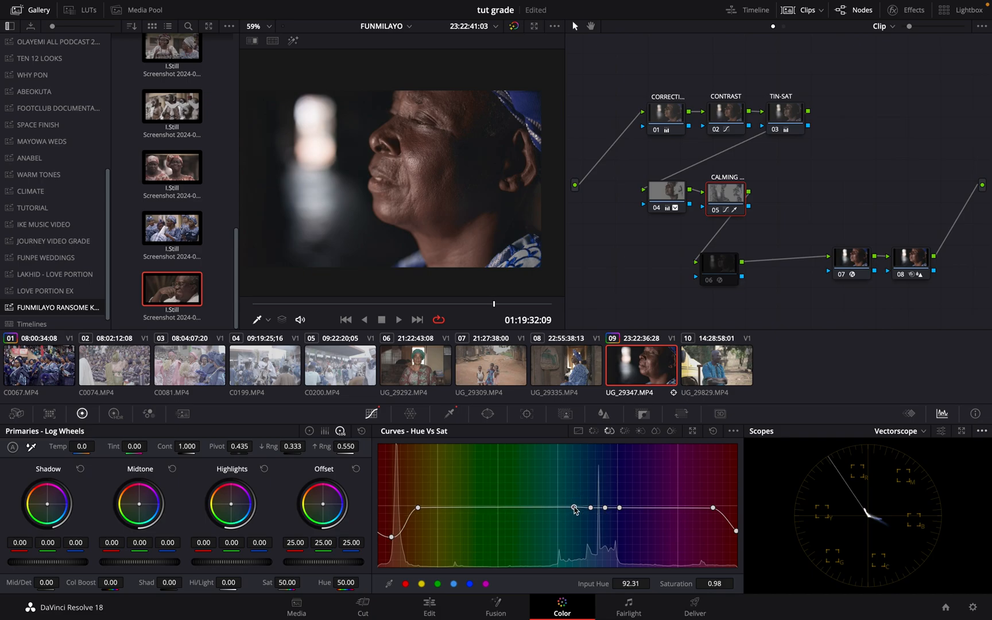
# Simplify the blue range's control points on the Hue Vs Sat curve, pull the blue saturation down, and save the project.
pyautogui.click(635, 508)
pyautogui.click(620, 508)
pyautogui.rightClick(620, 509)
pyautogui.click(591, 509)
pyautogui.rightClick(592, 510)
pyautogui.moveTo(602, 511); pyautogui.dragTo(603, 535)
pyautogui.scroll(-3, 481, 248)
pyautogui.hotkey('ctrl', 's')
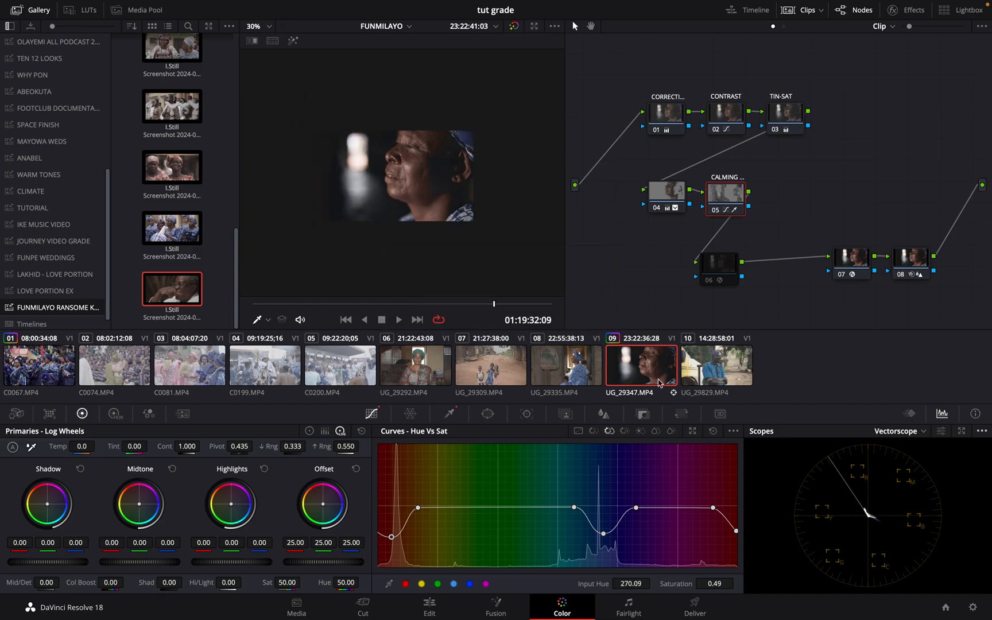
# Apply the finished grade of clip 09 (UG_29347.MP4) to clip 08 (UG_29335.MP4).
pyautogui.click(592, 366)
pyautogui.click(629, 368)
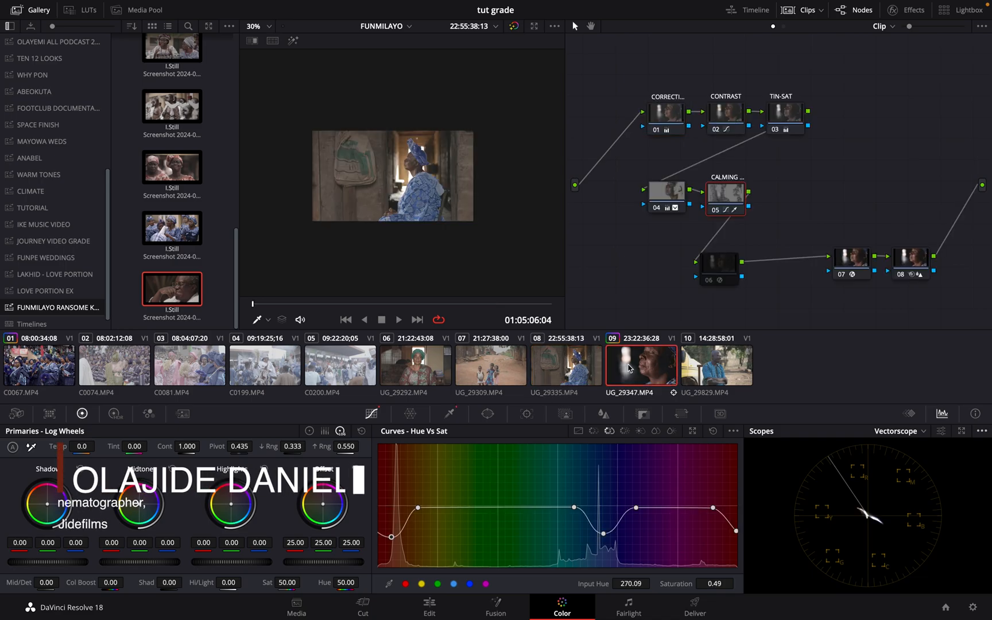
pyautogui.click(552, 362)
pyautogui.hotkey('shift', 'z')
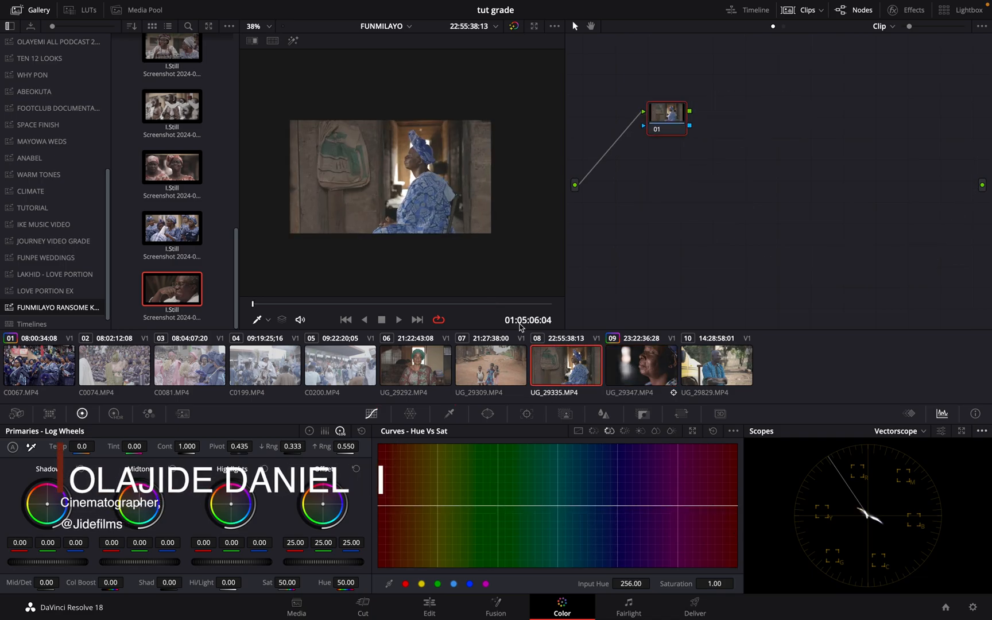
pyautogui.click(618, 370)
pyautogui.click(577, 375)
pyautogui.click(615, 373)
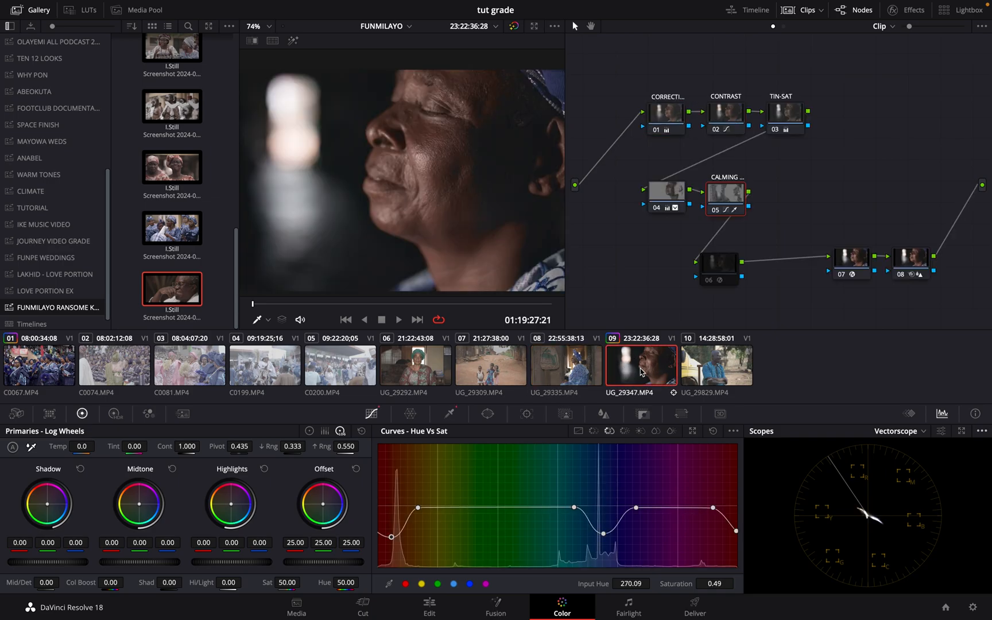
pyautogui.rightClick(618, 376)
pyautogui.click(649, 224)
pyautogui.click(587, 363)
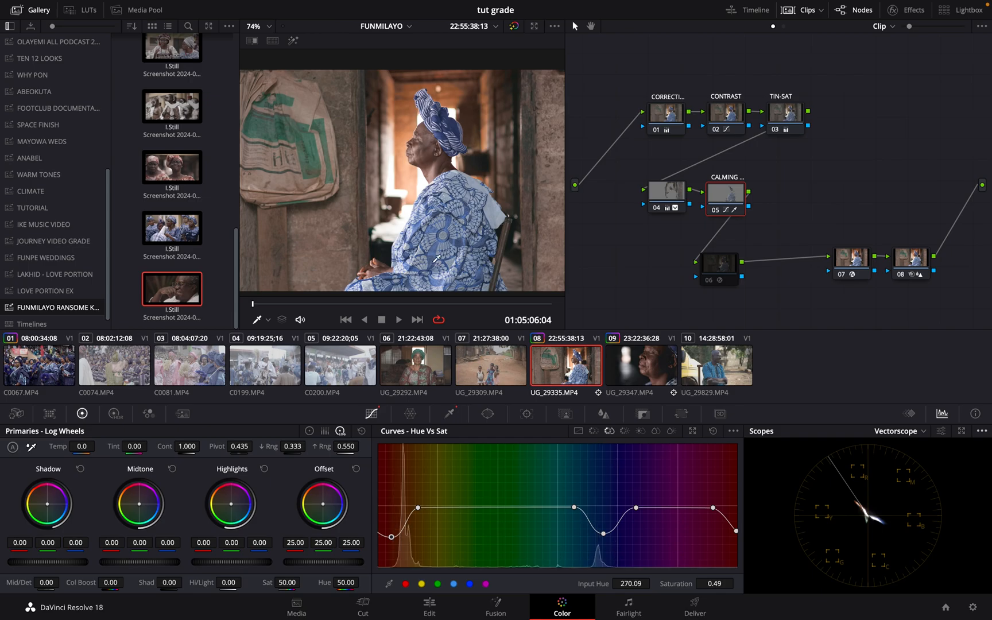
# Compare clip 08 with its color grades bypassed and enabled, then inspect the woman's face and clothing up close.
pyautogui.scroll(-1, 422, 244)
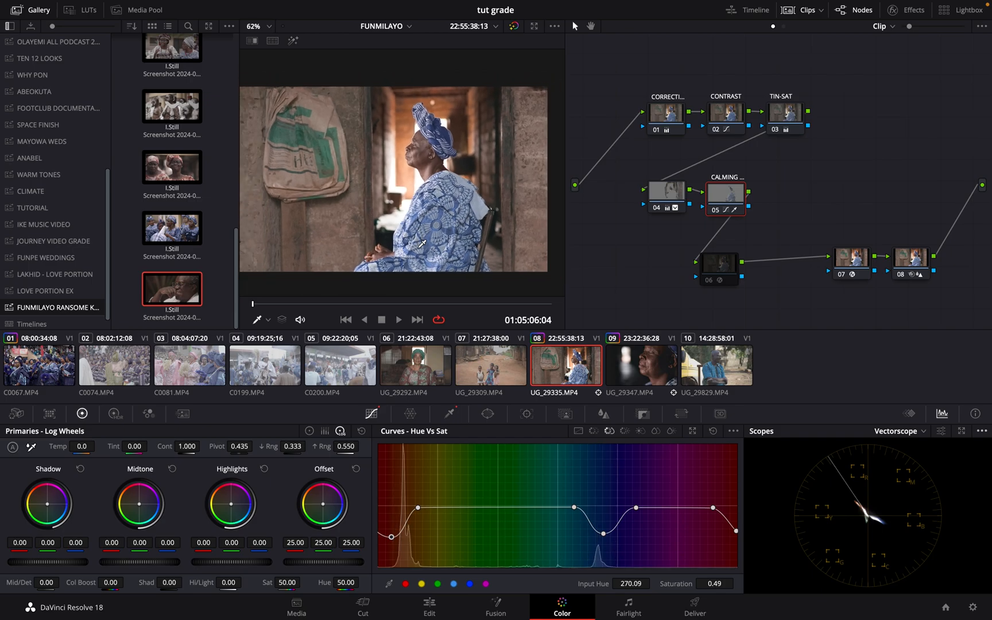
pyautogui.click(512, 27)
pyautogui.click(515, 27)
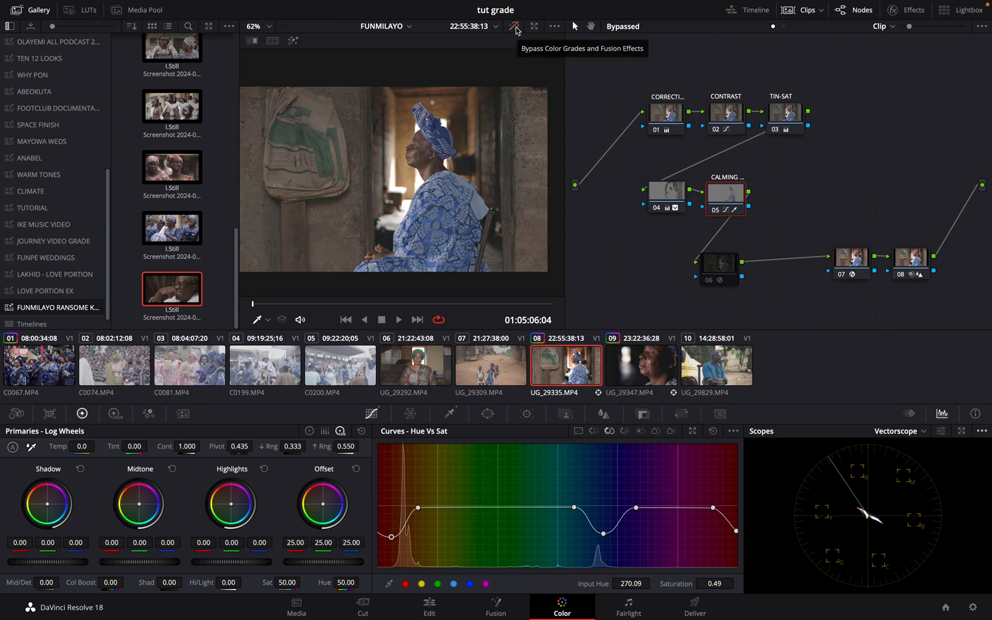
pyautogui.click(515, 27)
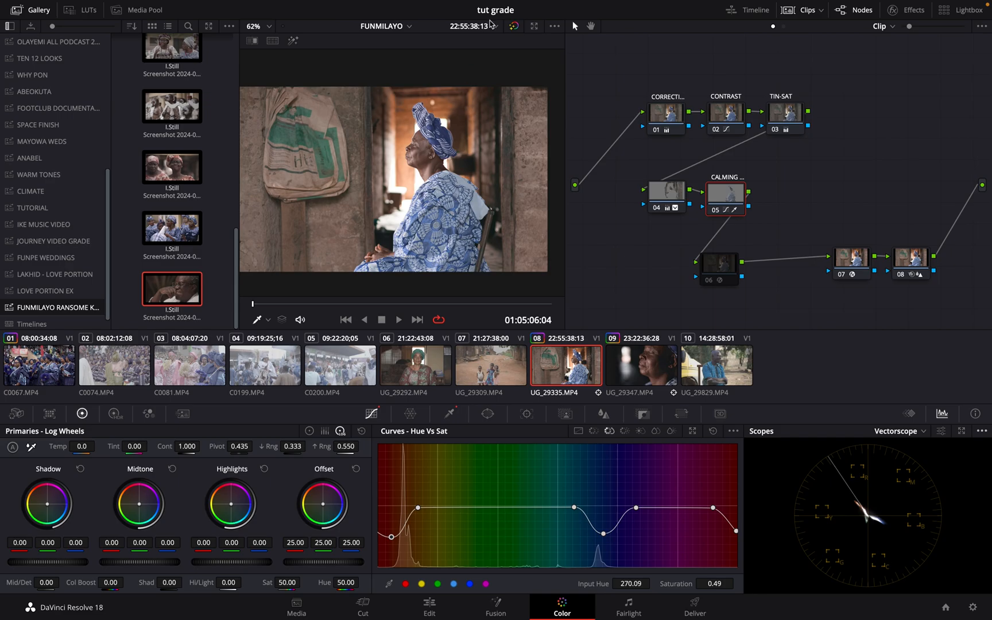
pyautogui.click(518, 27)
pyautogui.click(518, 27)
pyautogui.scroll(5, 499, 188)
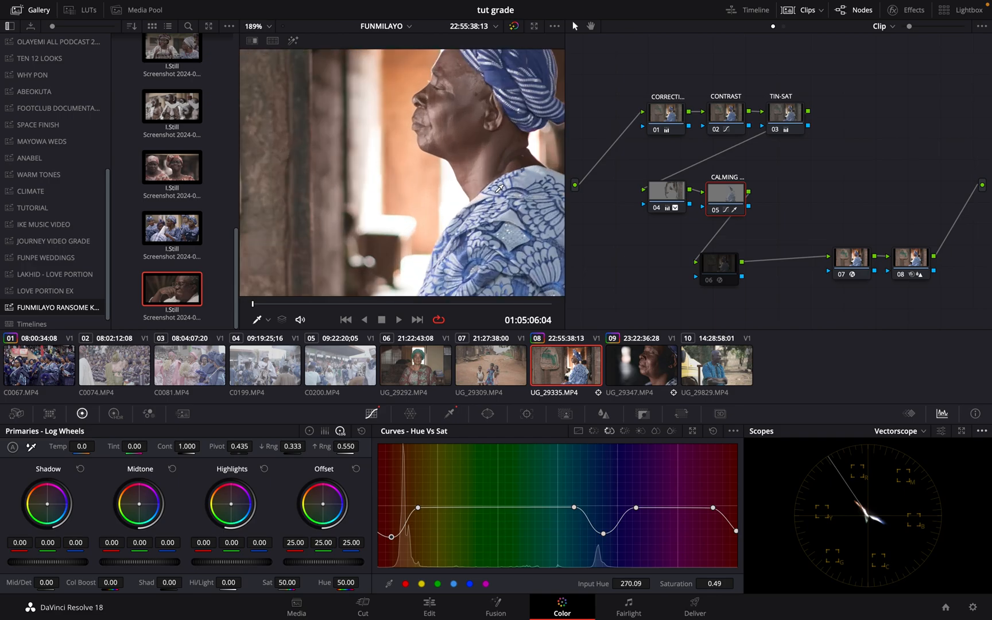
pyautogui.scroll(-5, 500, 188)
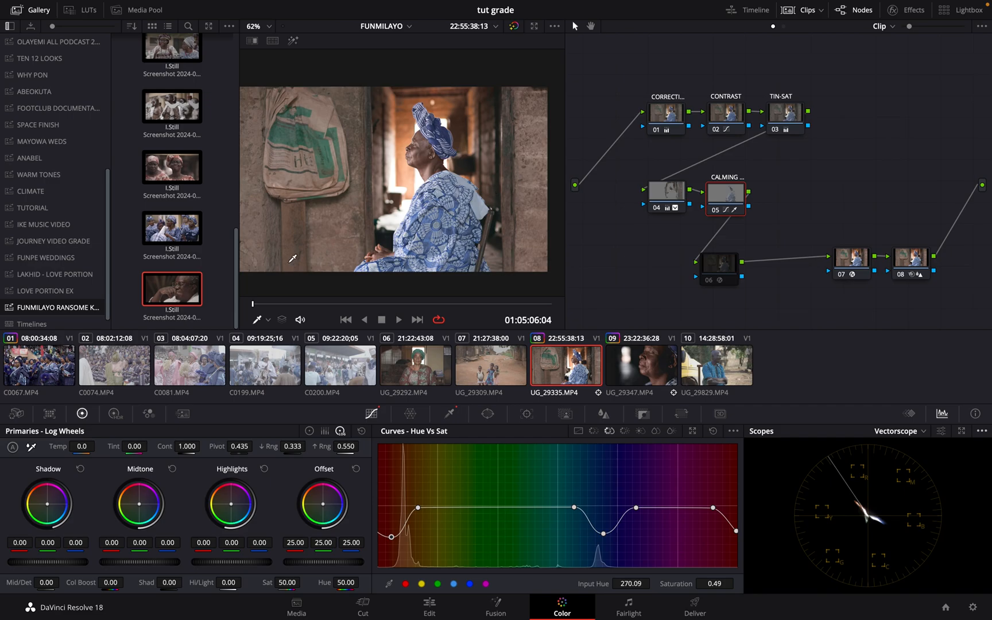
# Check clip 08 against the gallery still above the blue-clothing one, and add a serial node after the TIN-SAT node.
pyautogui.rightClick(193, 182)
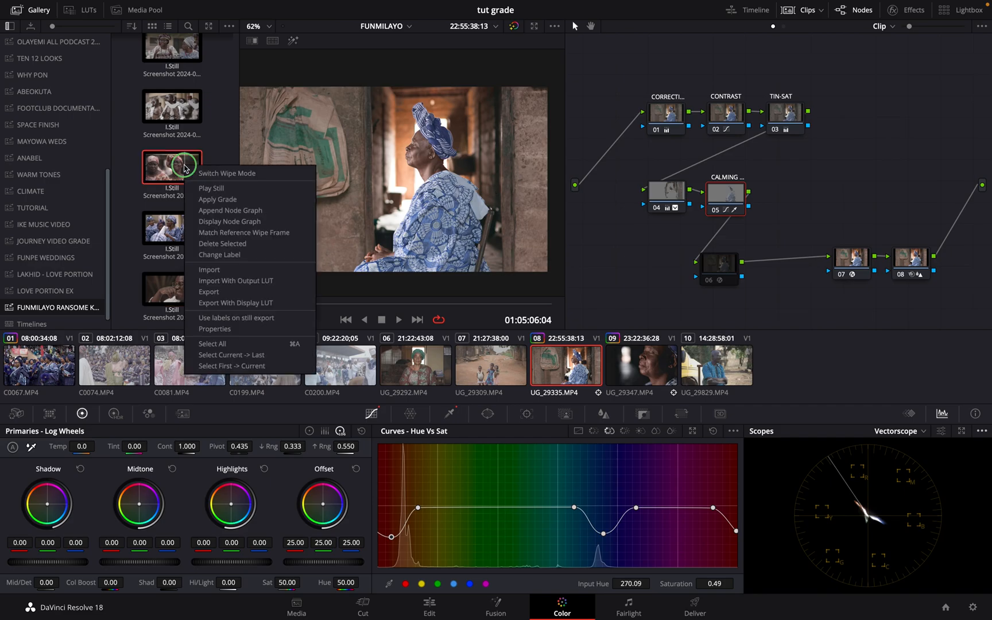
pyautogui.click(233, 187)
pyautogui.moveTo(434, 239); pyautogui.dragTo(475, 270)
pyautogui.hotkey('alt', 's')
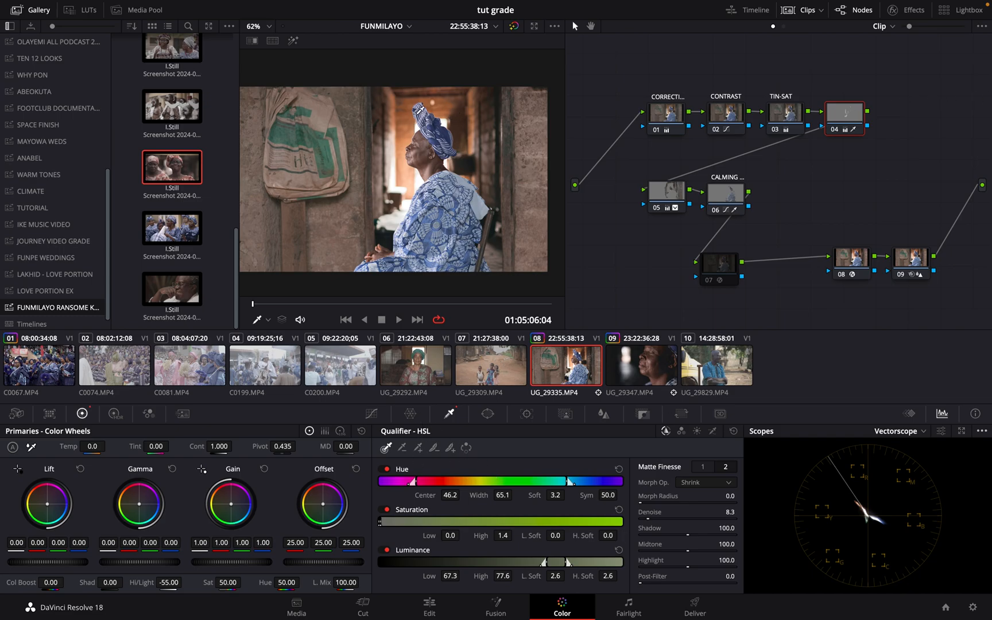
# Add a serial node after the CALMING node and place a circular power window over the woman's head.
pyautogui.click(489, 416)
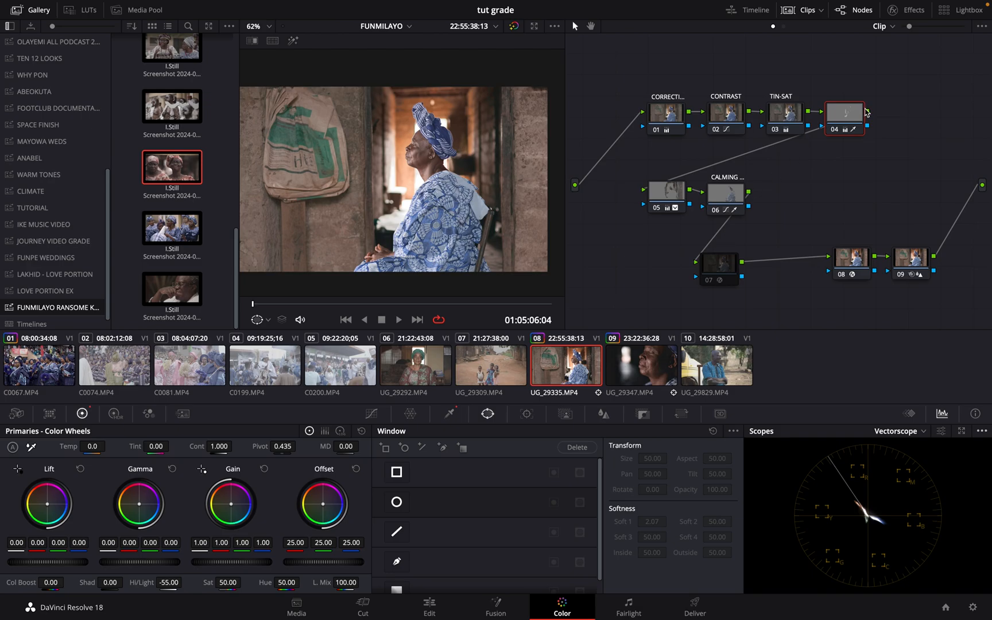
pyautogui.click(726, 203)
pyautogui.hotkey('alt', 's')
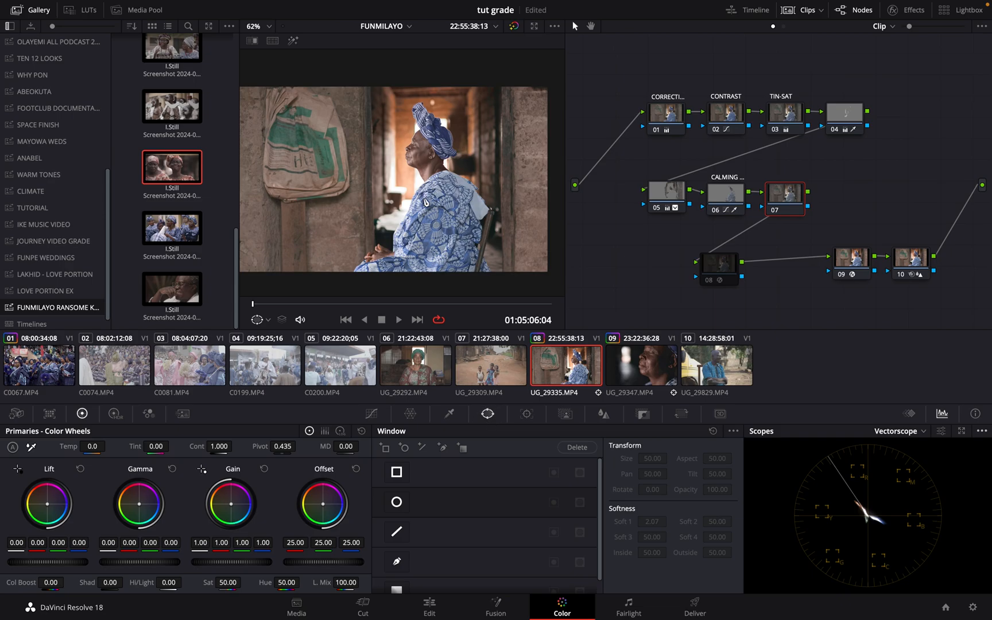
pyautogui.click(397, 502)
pyautogui.moveTo(404, 204); pyautogui.dragTo(436, 177)
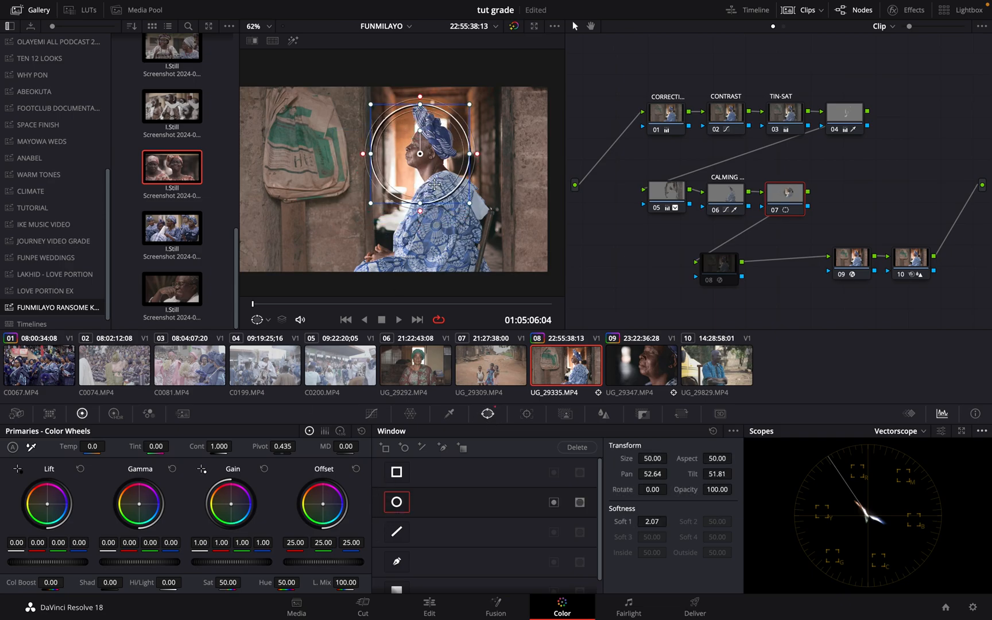
# Enlarge the circular window around the woman's whole body, centre it at about pan 52.88 and tilt 49.21, and soften its edge to about 28.69.
pyautogui.moveTo(472, 207); pyautogui.dragTo(492, 274)
pyautogui.moveTo(448, 162); pyautogui.dragTo(451, 198)
pyautogui.moveTo(520, 96); pyautogui.dragTo(516, 128)
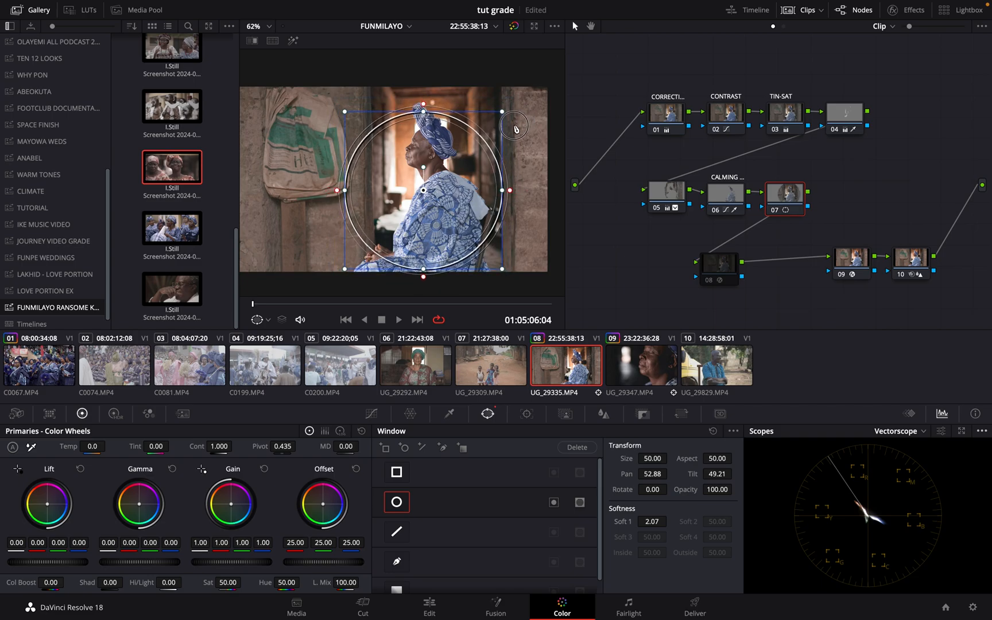
pyautogui.moveTo(424, 109); pyautogui.dragTo(585, 7)
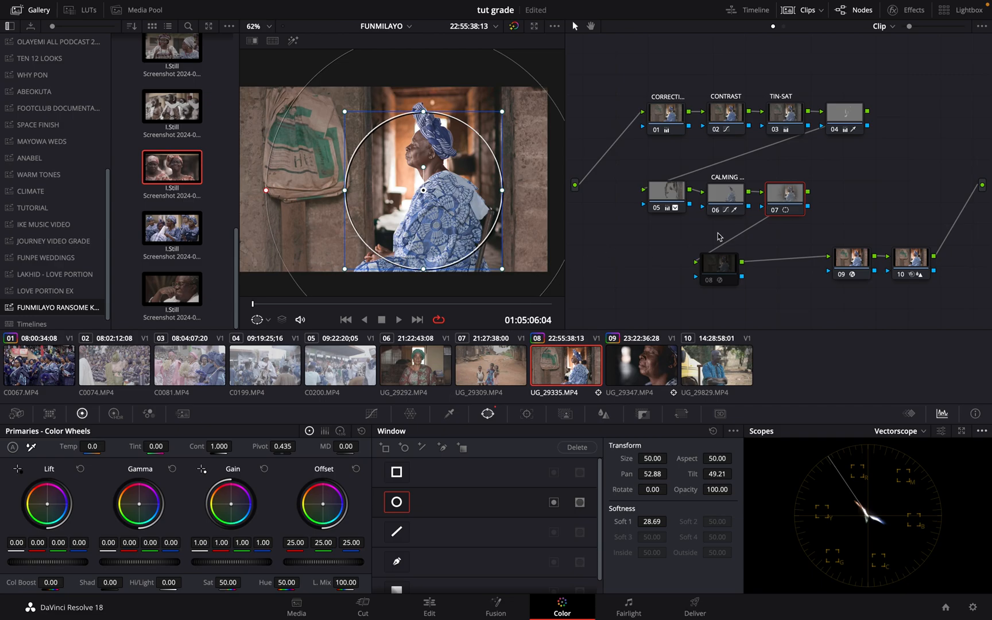
# Add an outside node after the windowed node, undoing the serial node added by mistake.
pyautogui.hotkey('alt', 's')
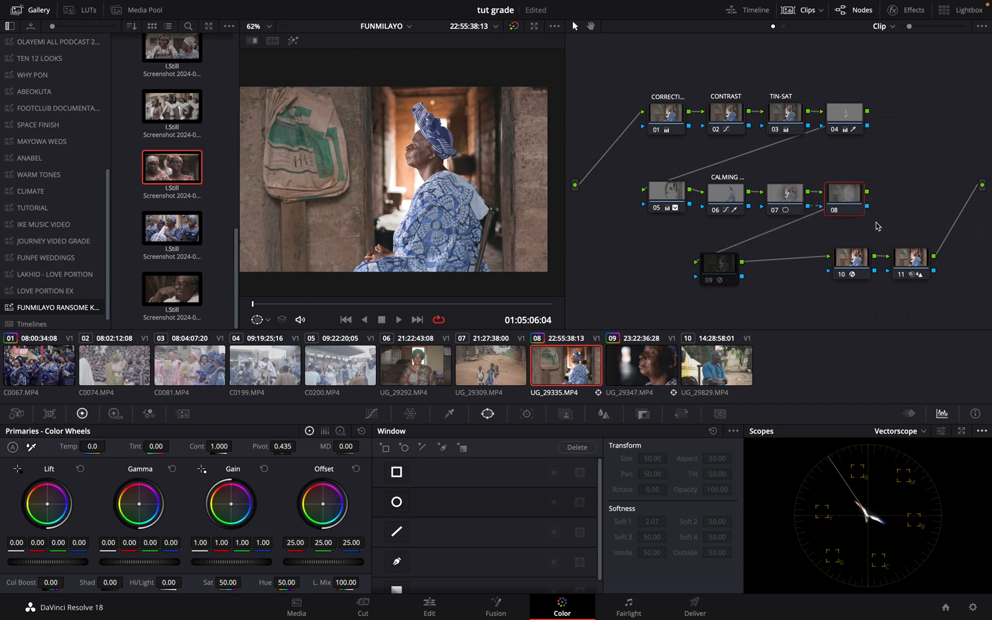
pyautogui.hotkey('ctrl', 'z')
pyautogui.rightClick(792, 202)
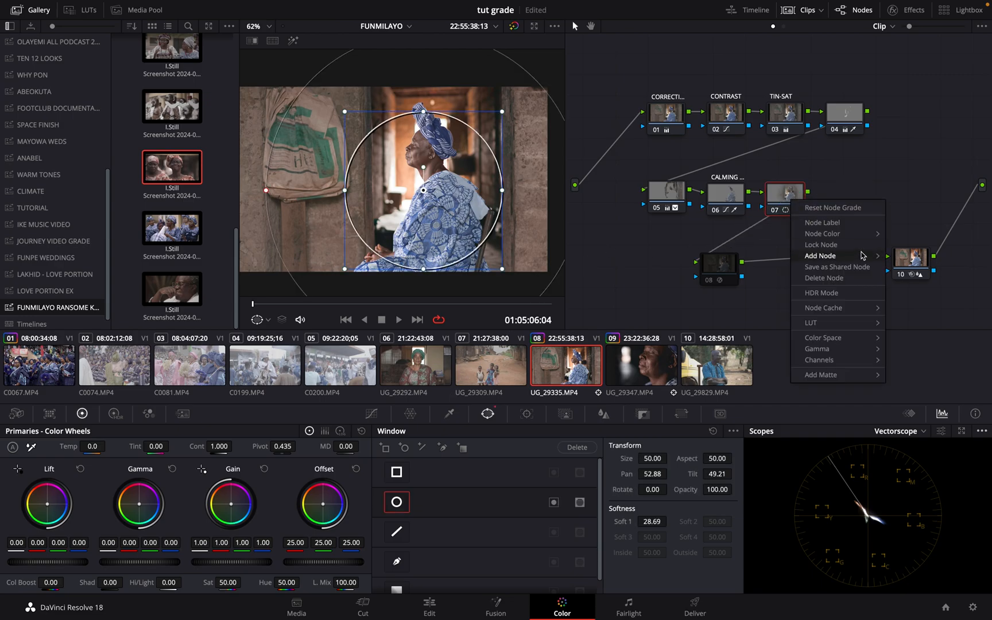
pyautogui.moveTo(873, 256)
pyautogui.click(916, 300)
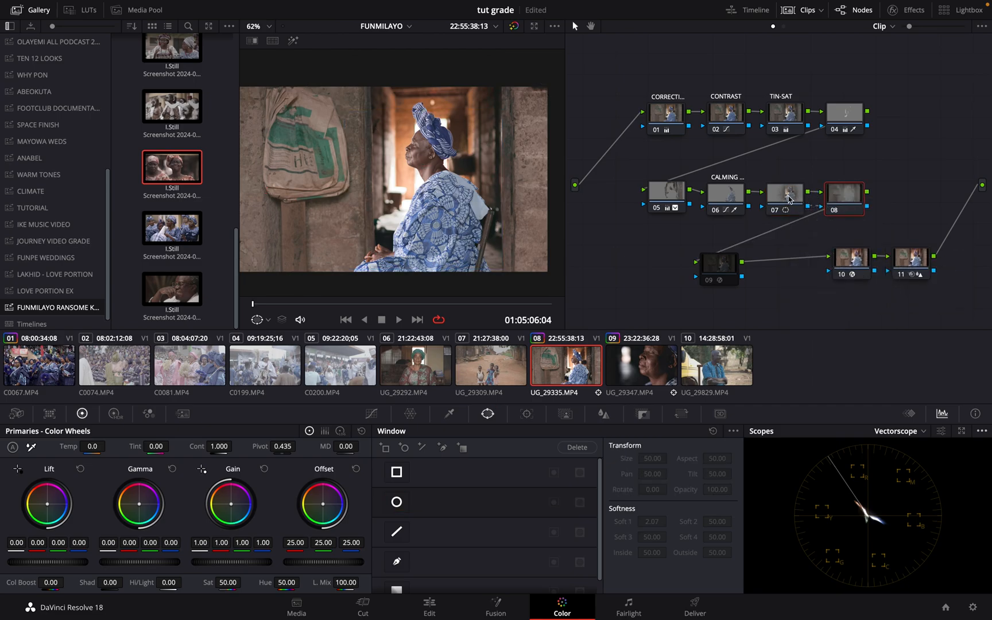
# Place a control point in the highlights of the windowed node's custom curve.
pyautogui.click(789, 199)
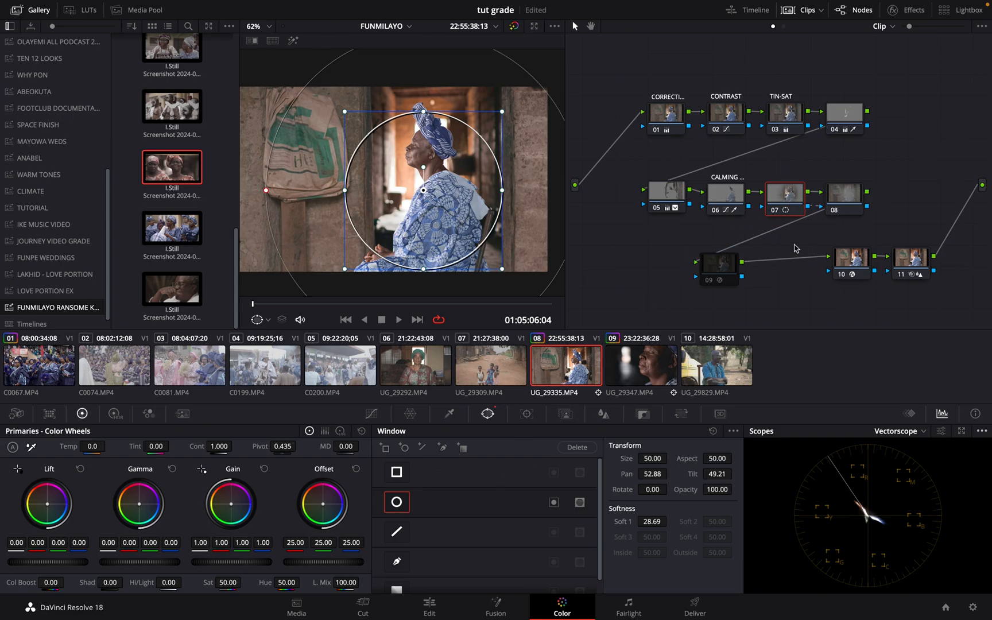
pyautogui.click(372, 413)
pyautogui.click(579, 431)
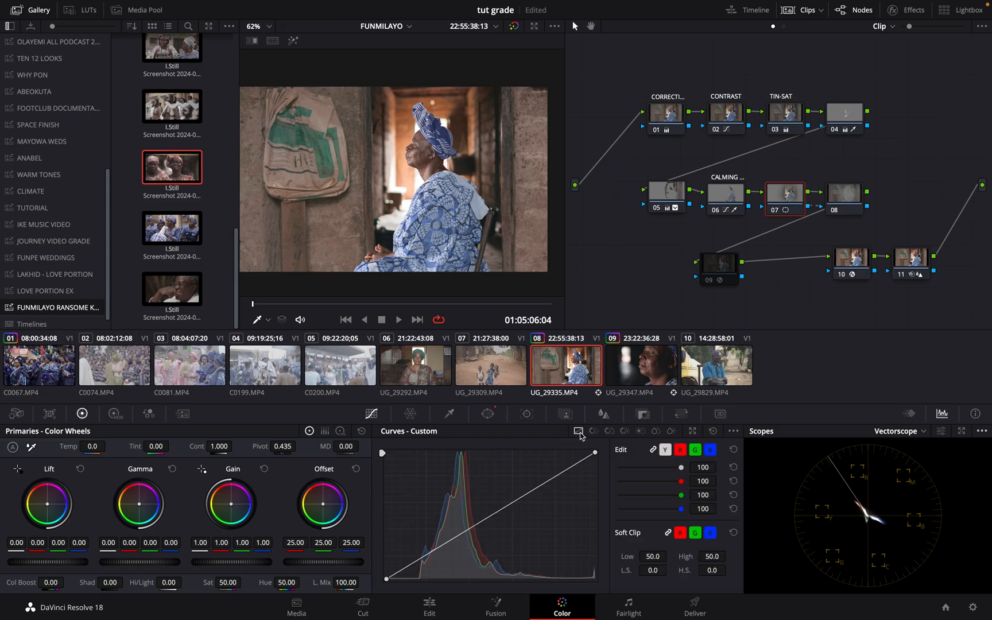
pyautogui.click(557, 476)
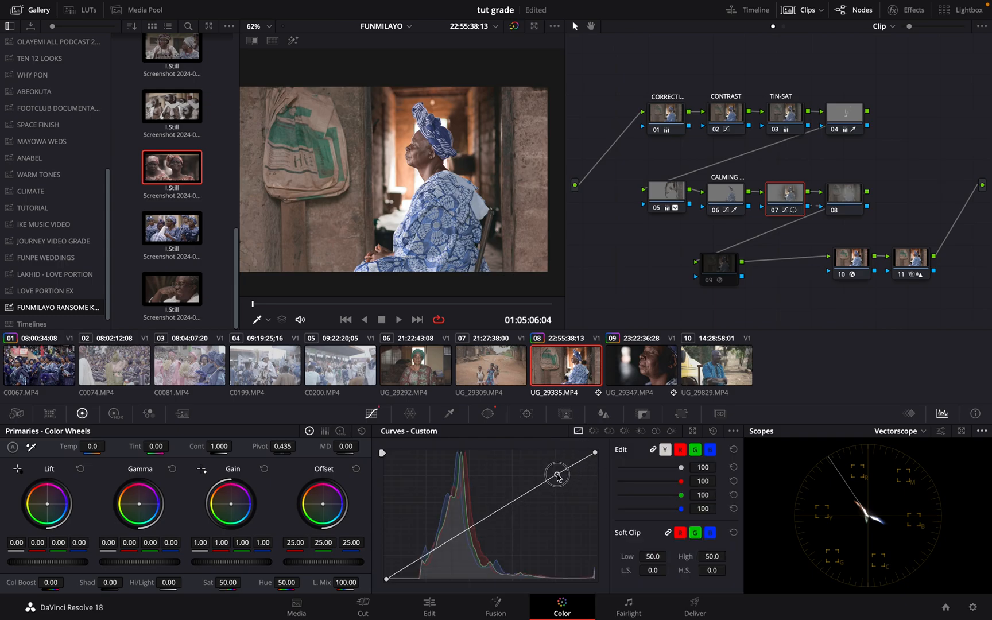
# Darken the woman's surroundings by pulling down the middle of the outside node's custom curve, and save the project.
pyautogui.click(848, 206)
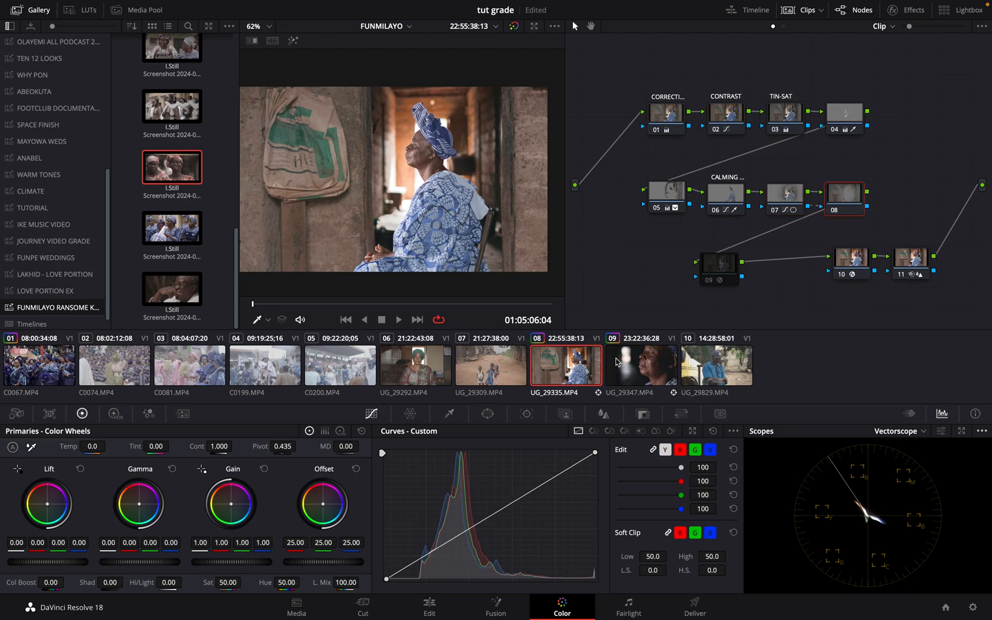
pyautogui.moveTo(512, 506); pyautogui.dragTo(523, 517)
pyautogui.hotkey('ctrl', 's')
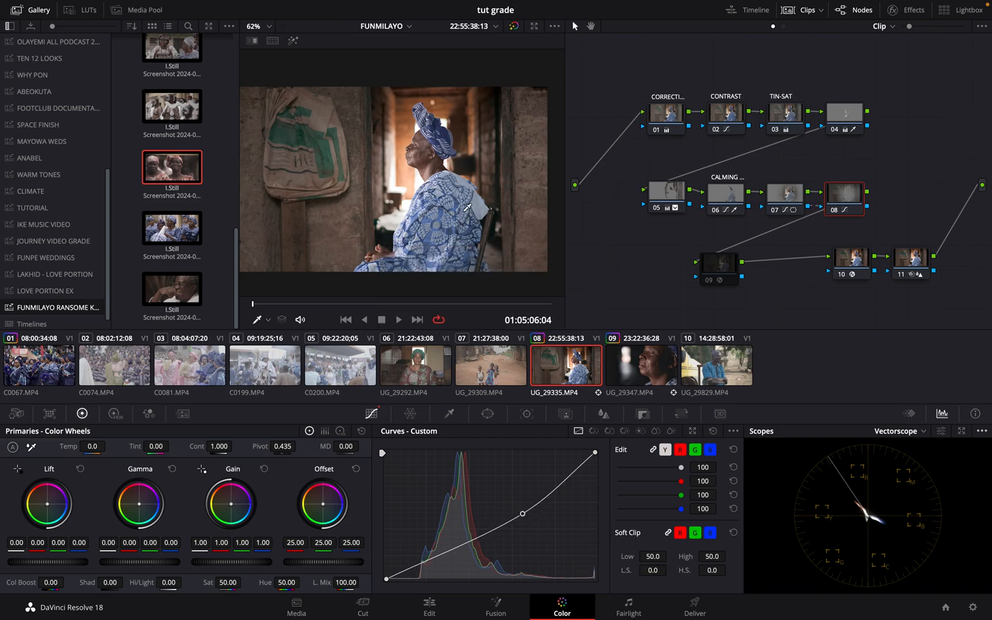
# Inspect the regraded clip 08 up close and at full frame, checking other moments of the shot.
pyautogui.scroll(6, 468, 208)
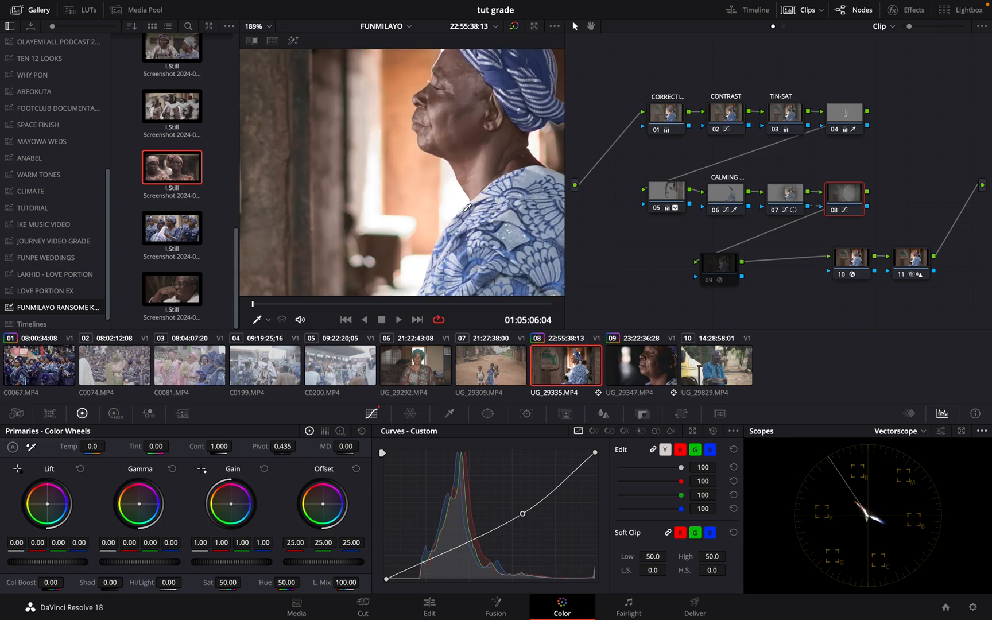
pyautogui.scroll(-5, 468, 207)
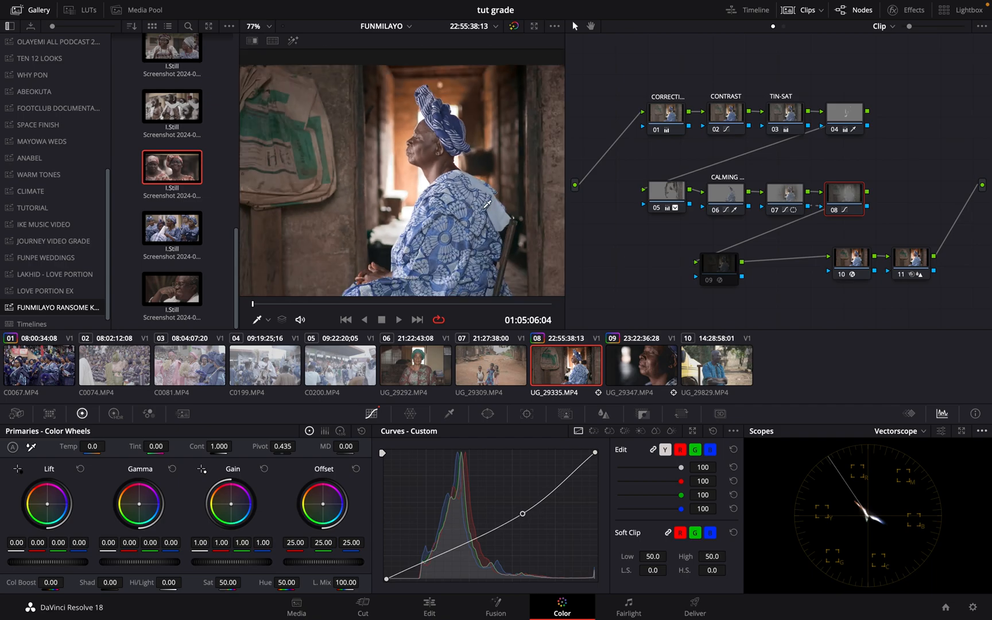
pyautogui.scroll(-2, 487, 204)
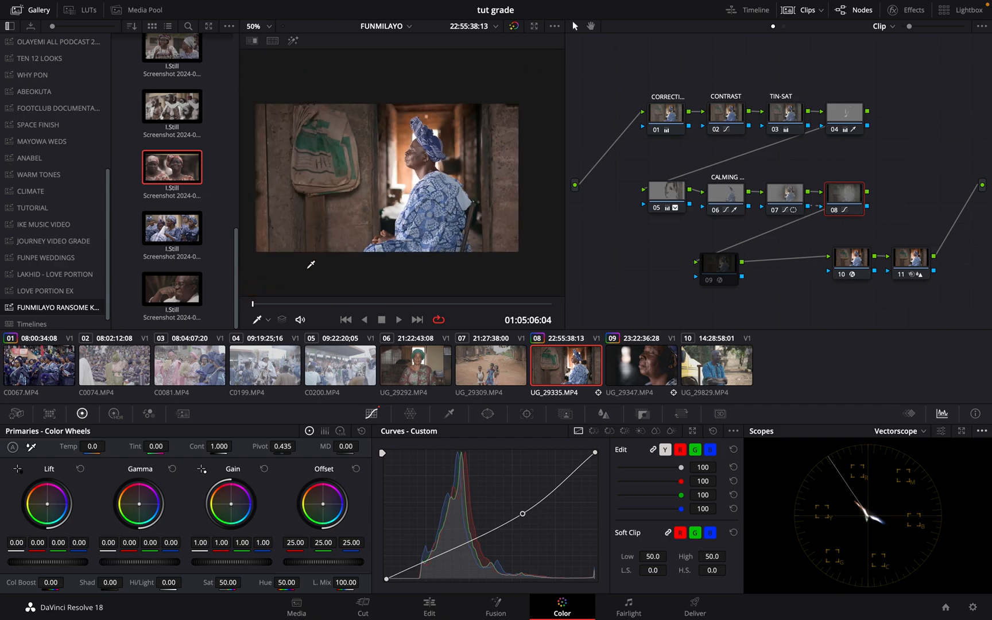
pyautogui.moveTo(332, 304)
pyautogui.mouseDown()
pyautogui.moveTo(475, 310)
pyautogui.moveTo(341, 320)
pyautogui.mouseUp()
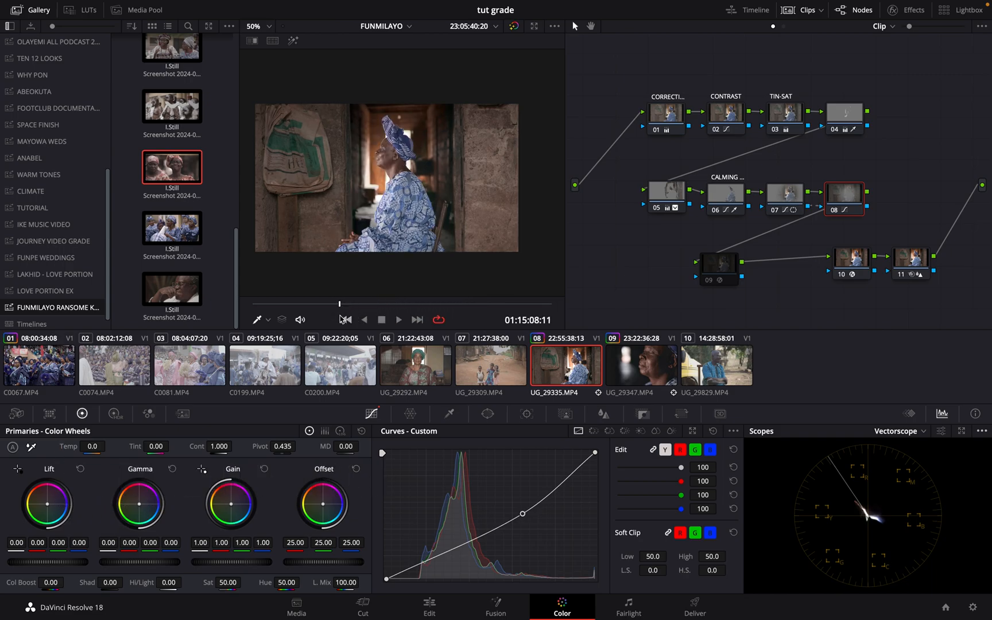
pyautogui.scroll(2, 342, 319)
pyautogui.click(342, 320)
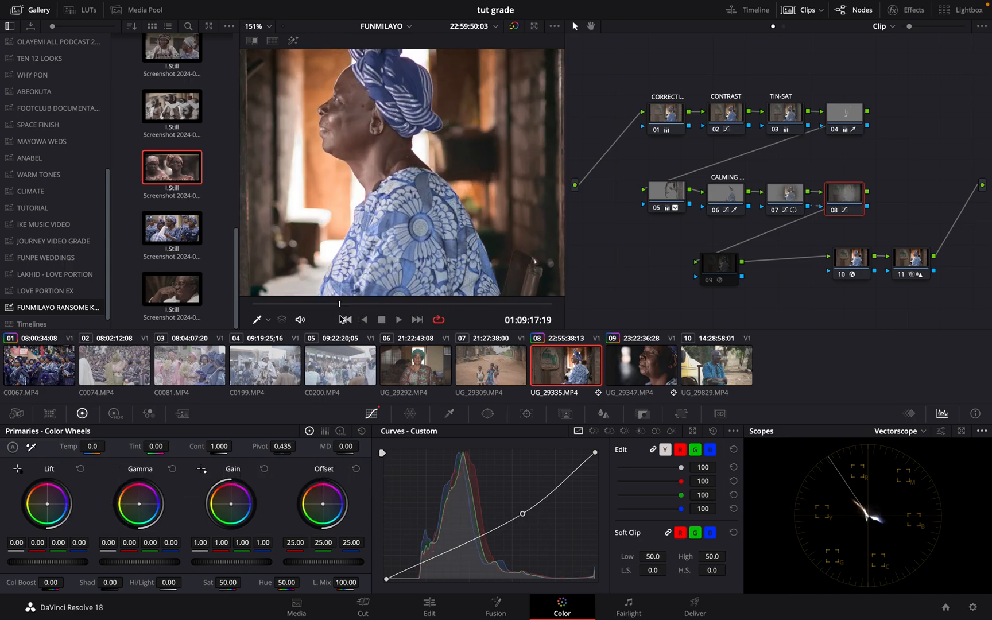
pyautogui.scroll(-1, 341, 320)
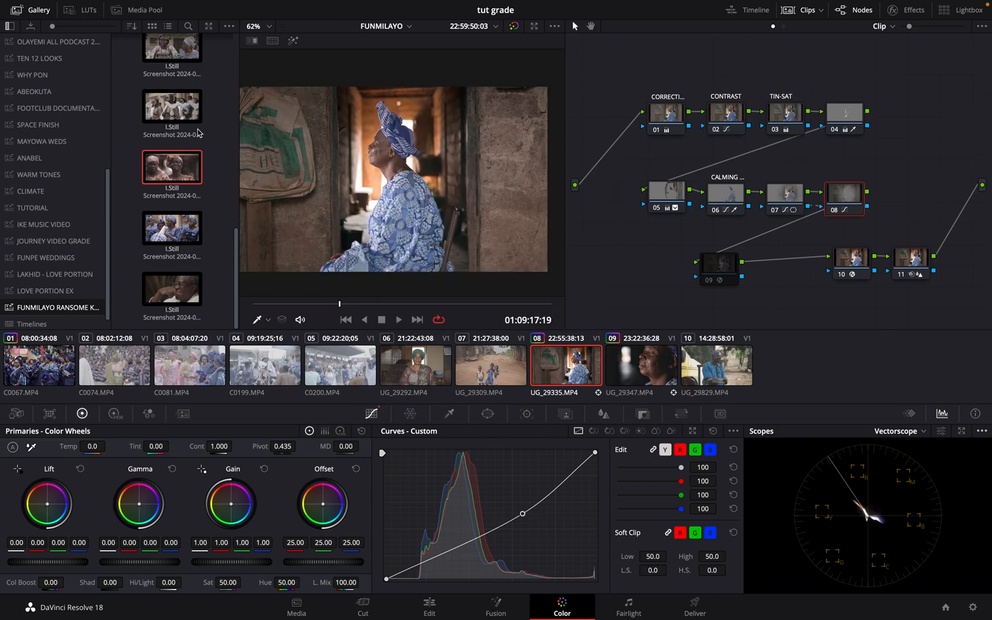
# Open clip 06 (UG_29292.MP4) and wipe it fully to the gallery still of two seated women in headwraps.
pyautogui.click(420, 382)
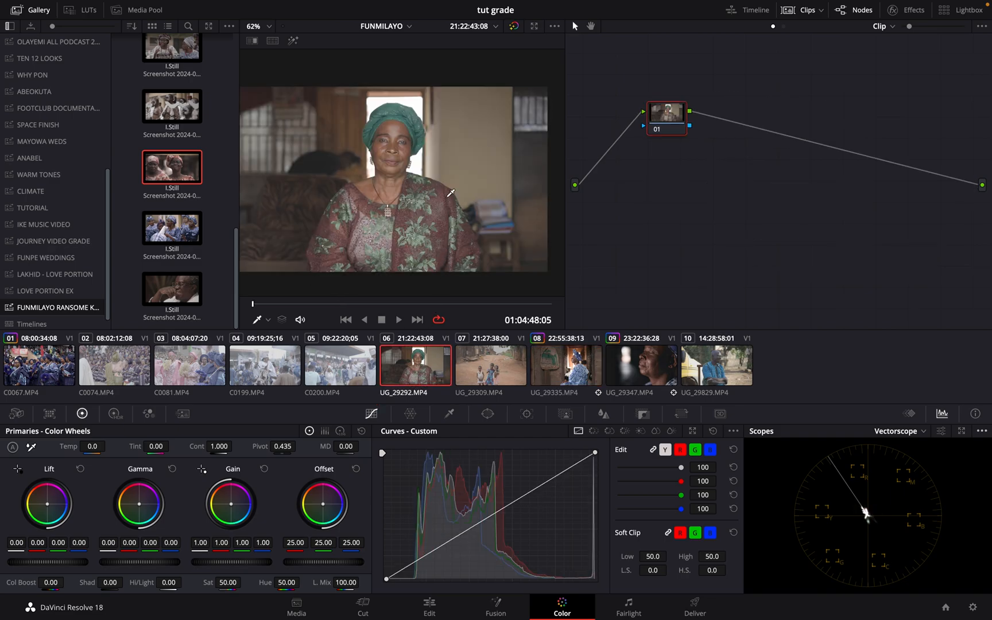
pyautogui.scroll(5, 197, 210)
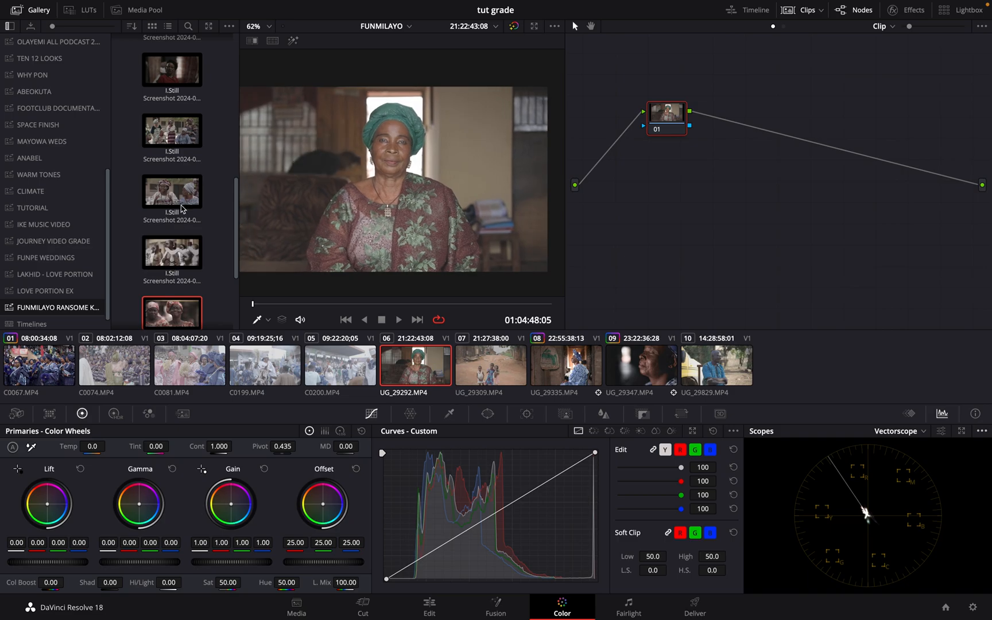
pyautogui.click(174, 193)
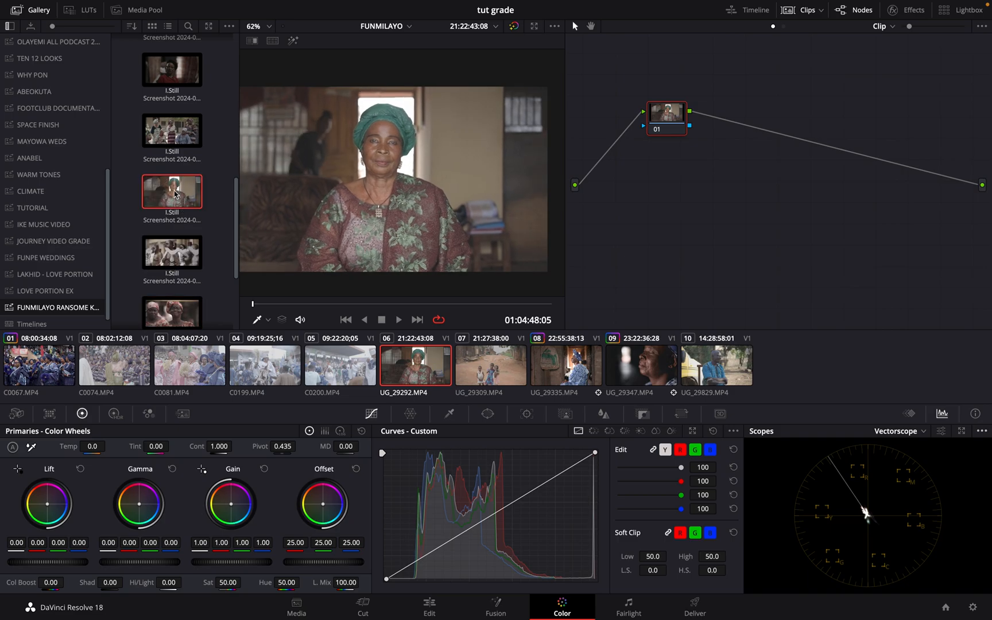
pyautogui.click(175, 193)
pyautogui.doubleClick(175, 194)
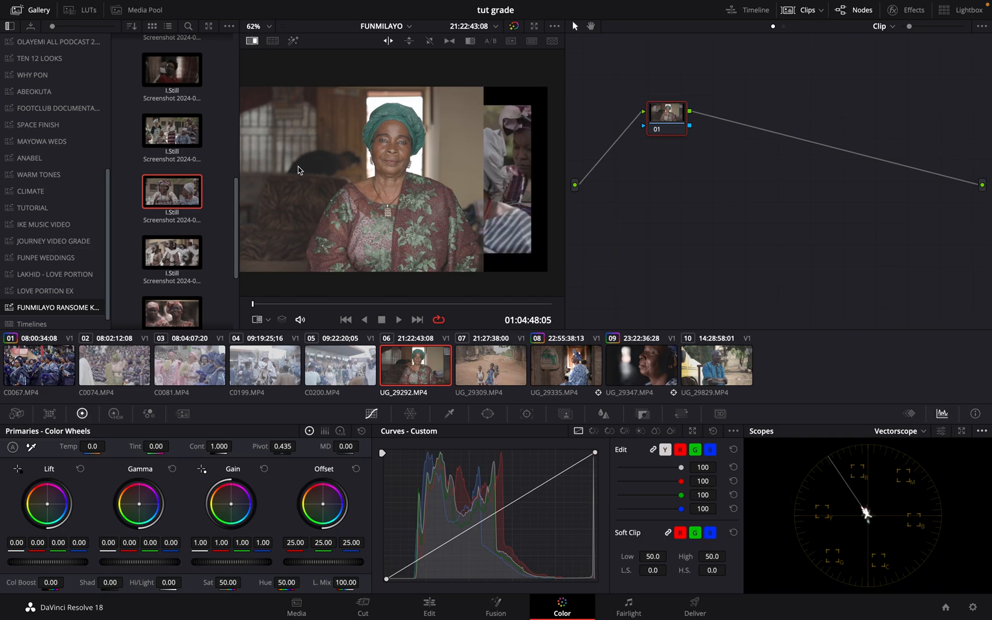
pyautogui.moveTo(476, 188); pyautogui.dragTo(234, 195)
pyautogui.scroll(5, 234, 195)
pyautogui.moveTo(294, 161); pyautogui.dragTo(301, 160)
pyautogui.moveTo(270, 201); pyautogui.dragTo(244, 199)
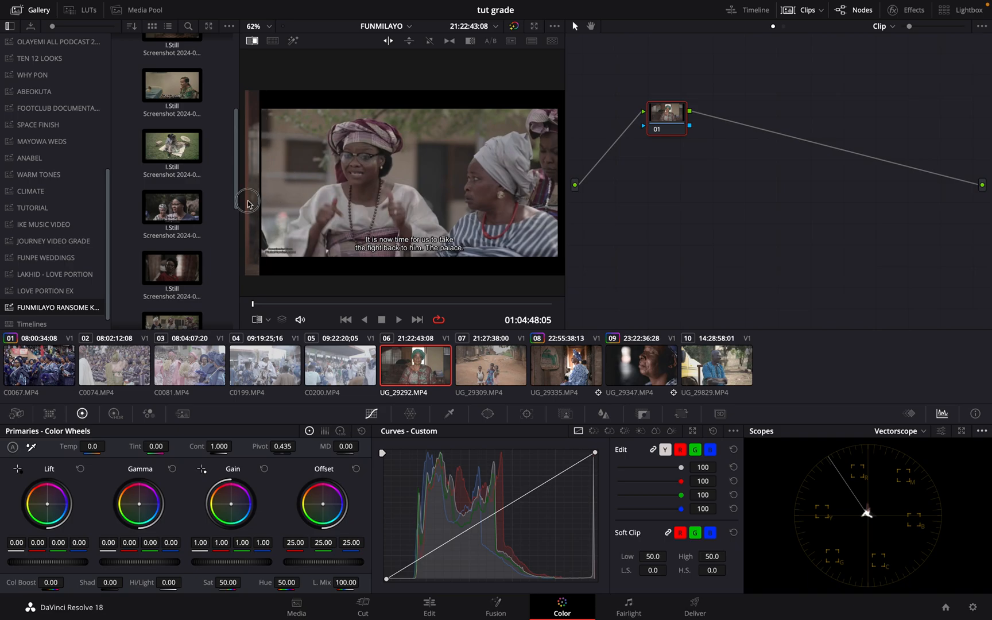
# Review the neighbouring gallery stills as references for clip 06, turn off the reference wipe, and browse the remaining stills.
pyautogui.click(175, 209)
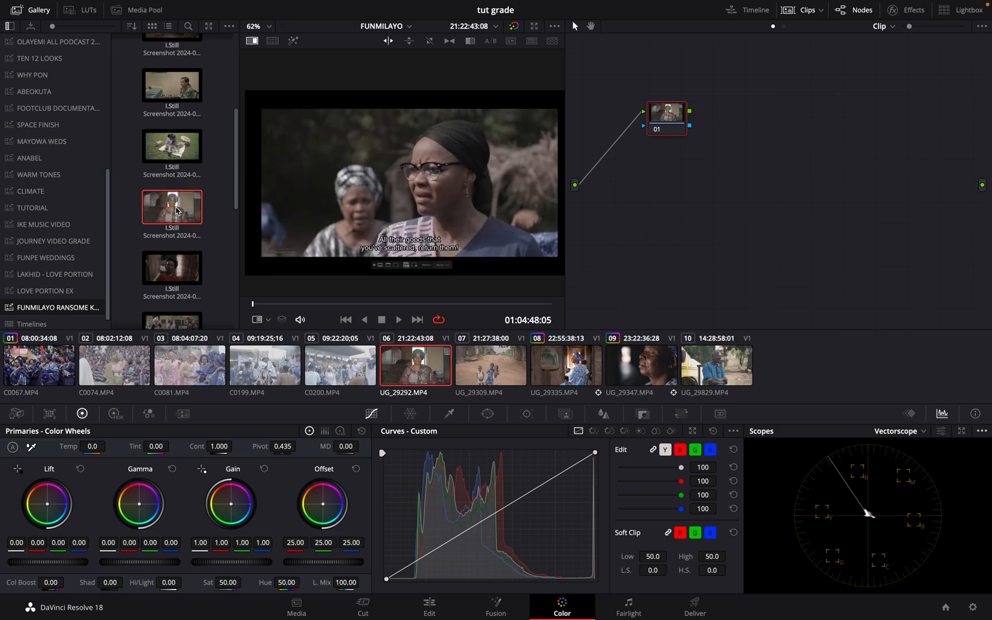
pyautogui.scroll(-1, 176, 210)
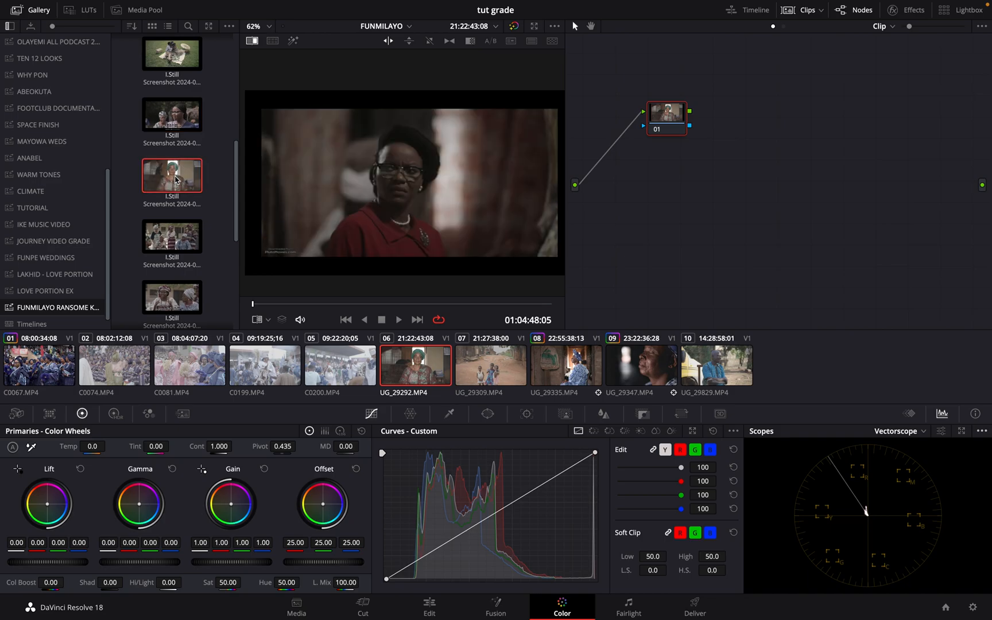
pyautogui.click(180, 244)
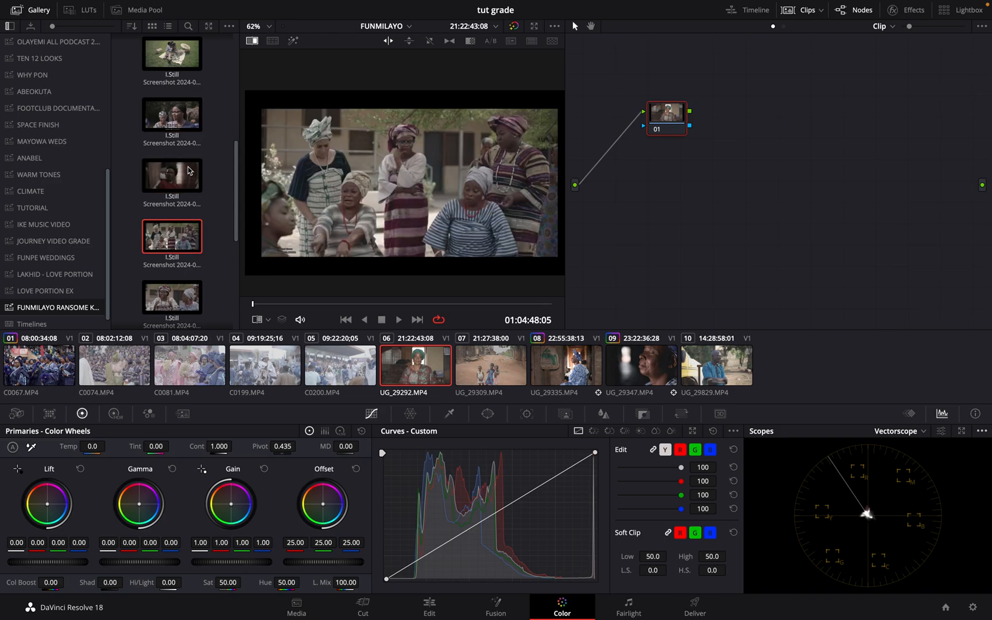
pyautogui.click(171, 118)
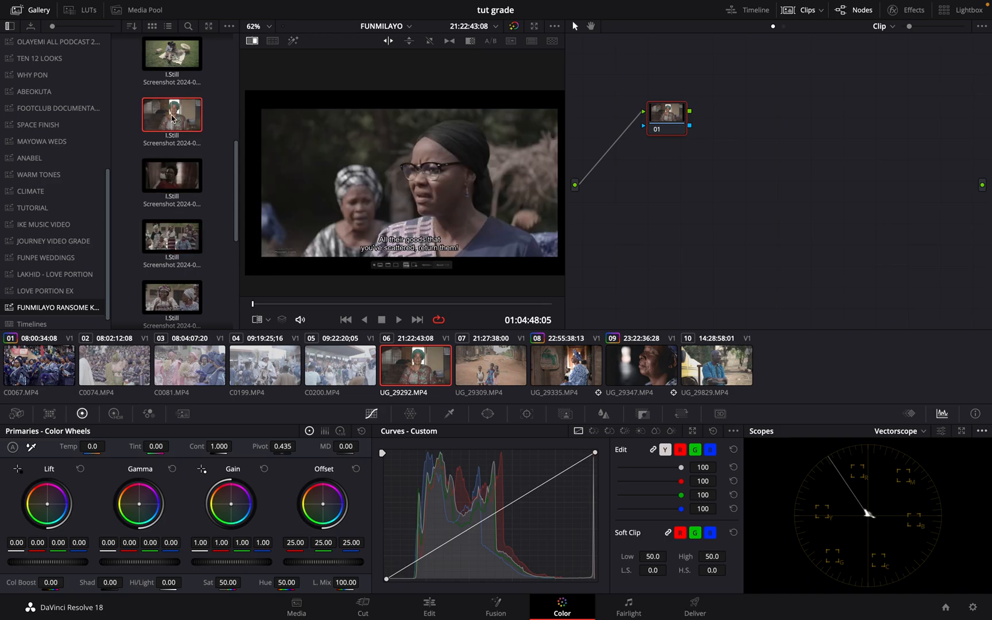
pyautogui.click(176, 301)
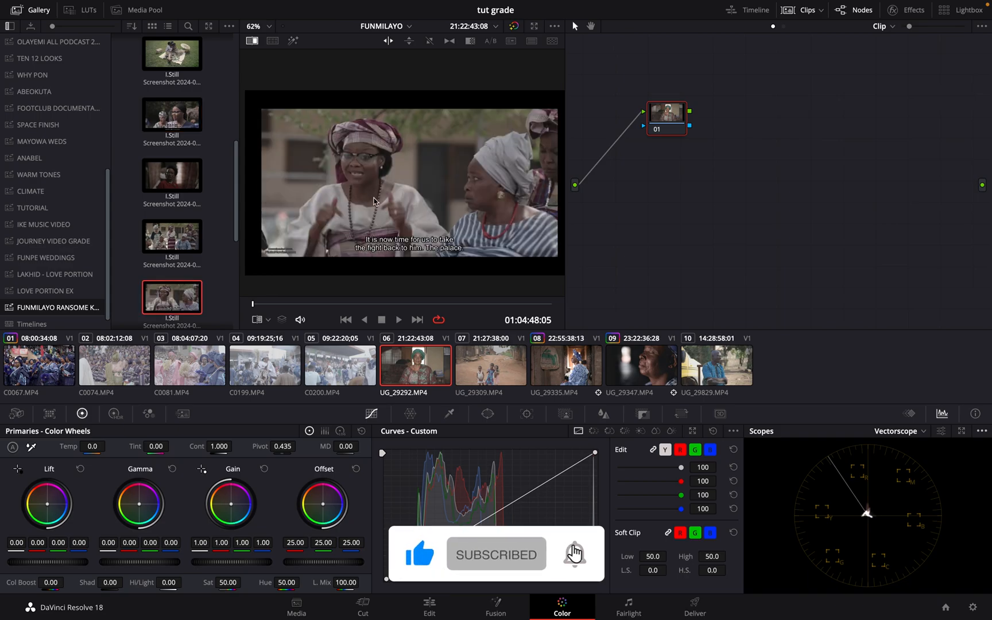
pyautogui.click(270, 43)
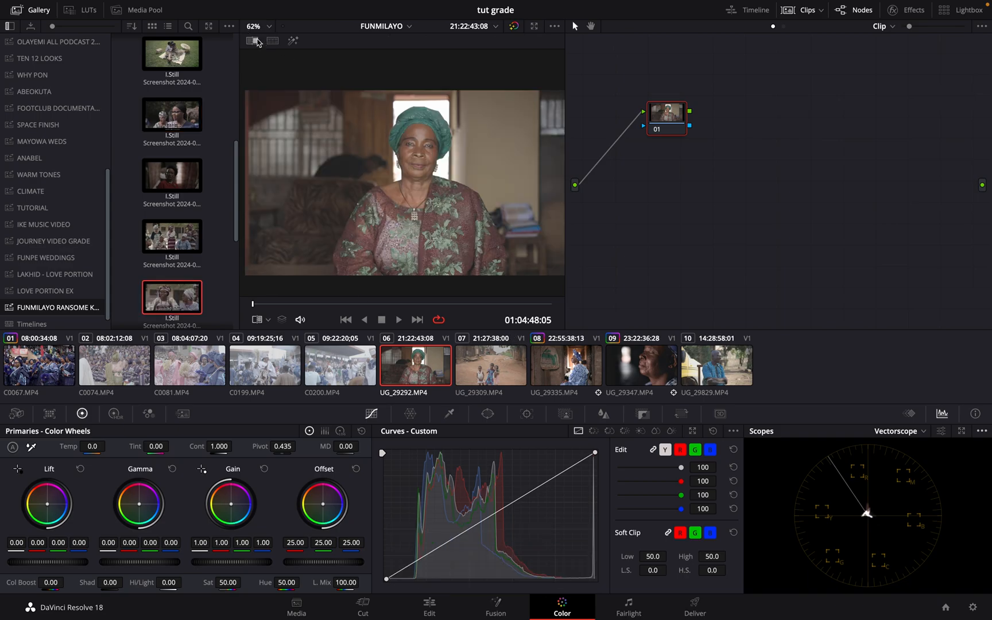
pyautogui.scroll(6, 207, 200)
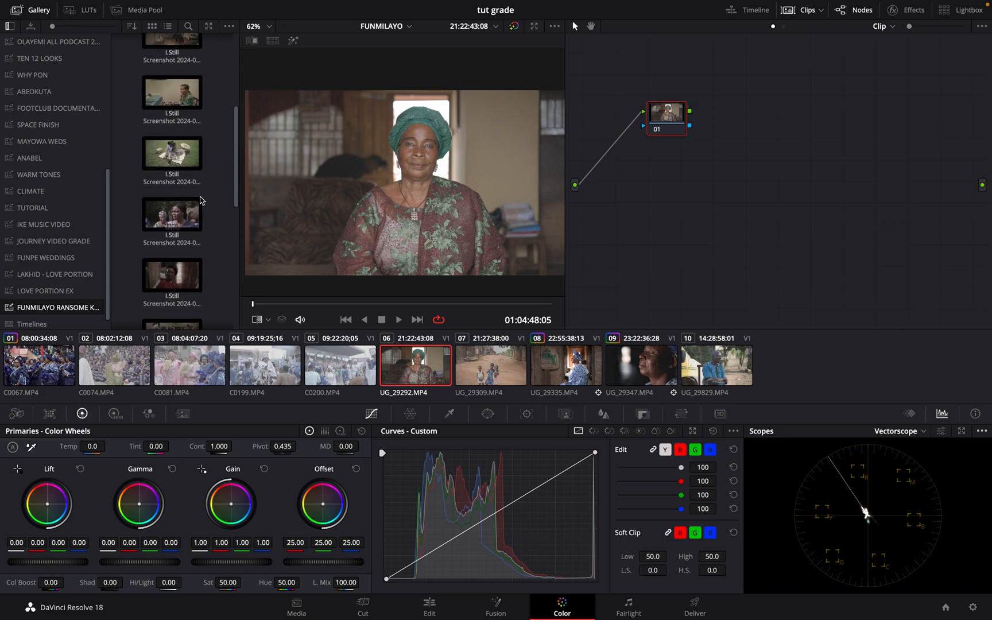
pyautogui.scroll(-6, 201, 200)
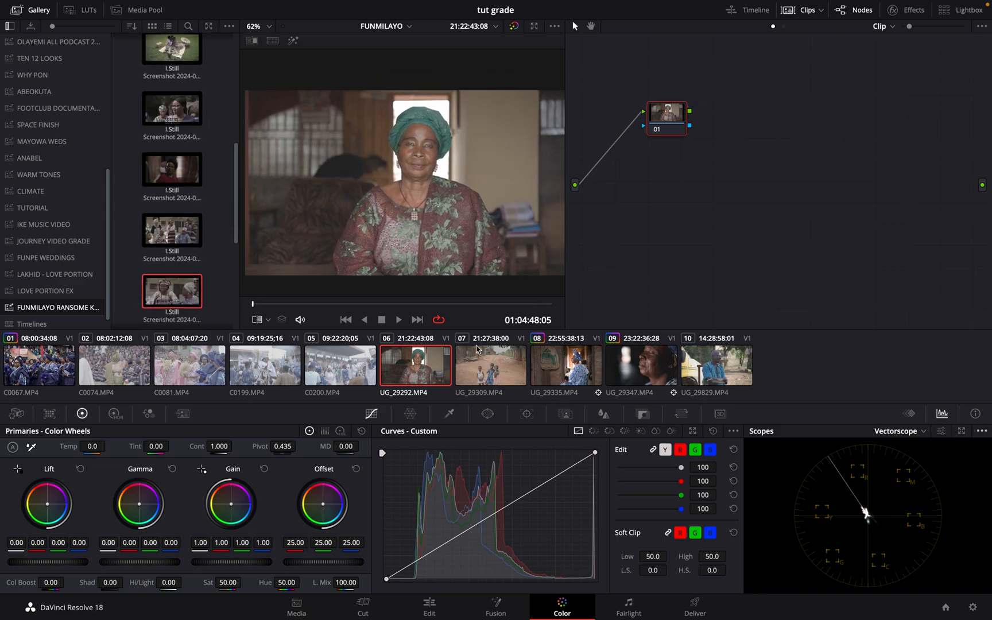
# Grab a gallery still of the graded clip 08 (UG_29335.MP4) after a brief look at clip 09.
pyautogui.click(640, 383)
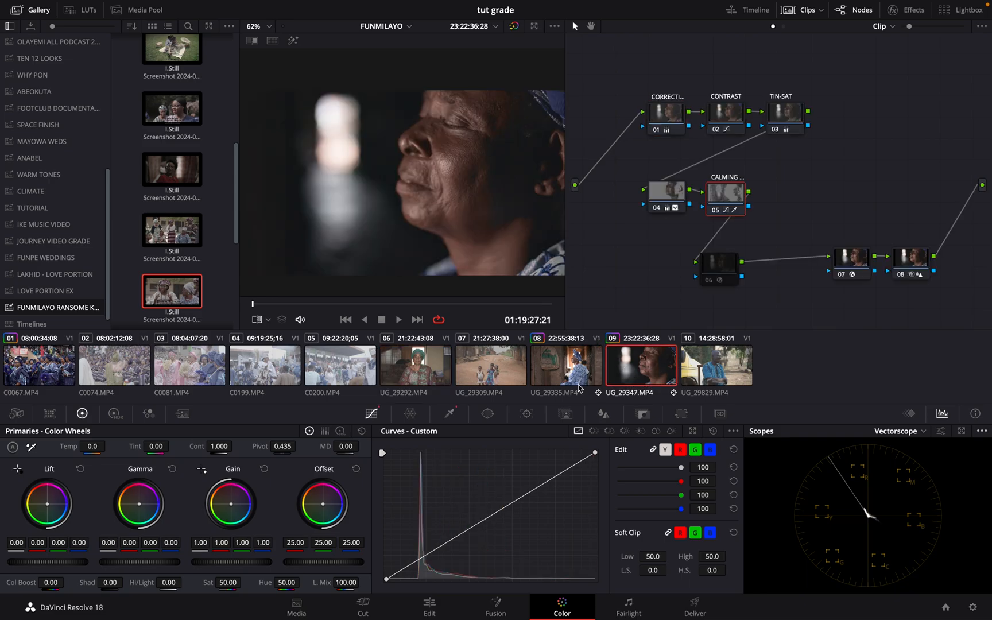
pyautogui.click(577, 384)
pyautogui.rightClick(450, 138)
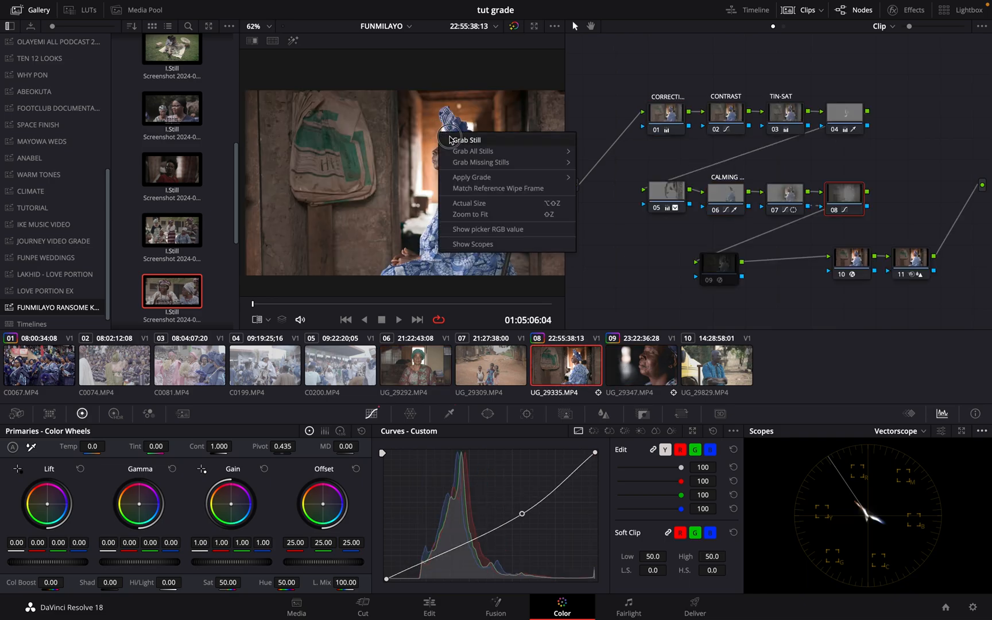
pyautogui.click(454, 139)
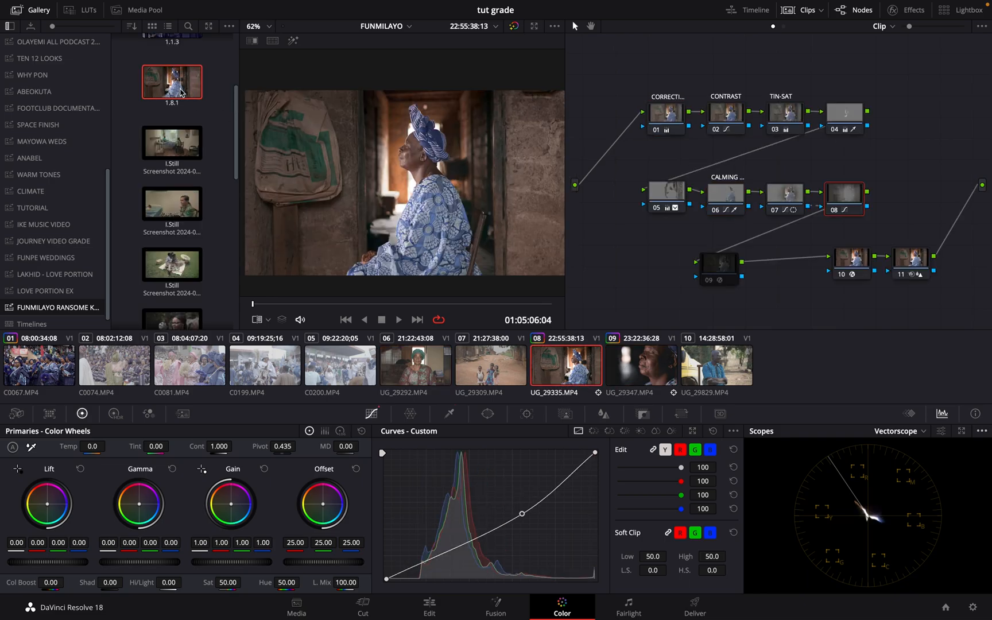
# Grab a gallery still of the graded clip 09 (UG_29347.MP4) after a brief look at clip 06.
pyautogui.click(420, 369)
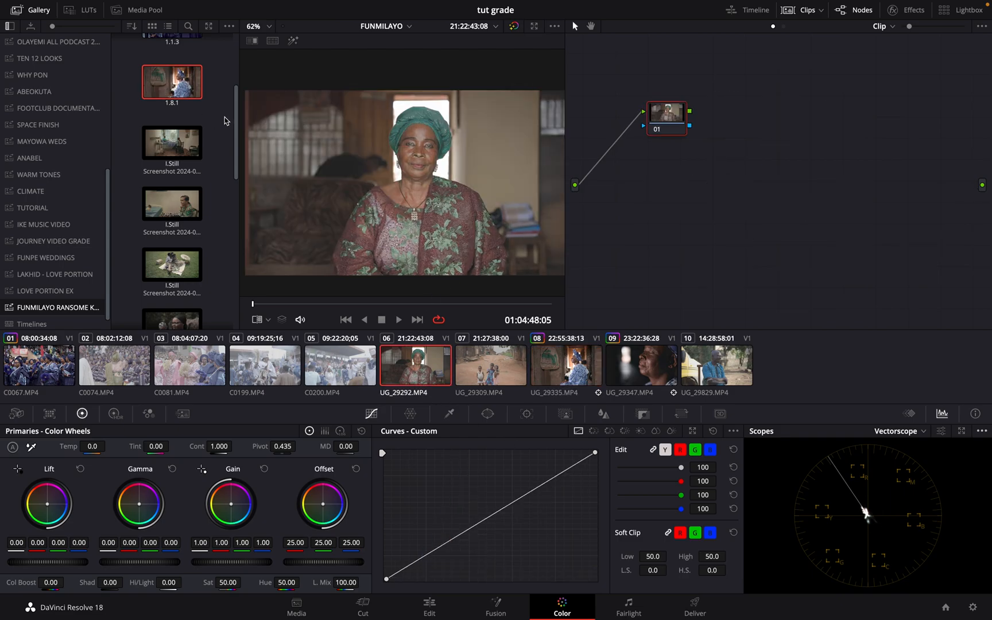
pyautogui.scroll(4, 225, 120)
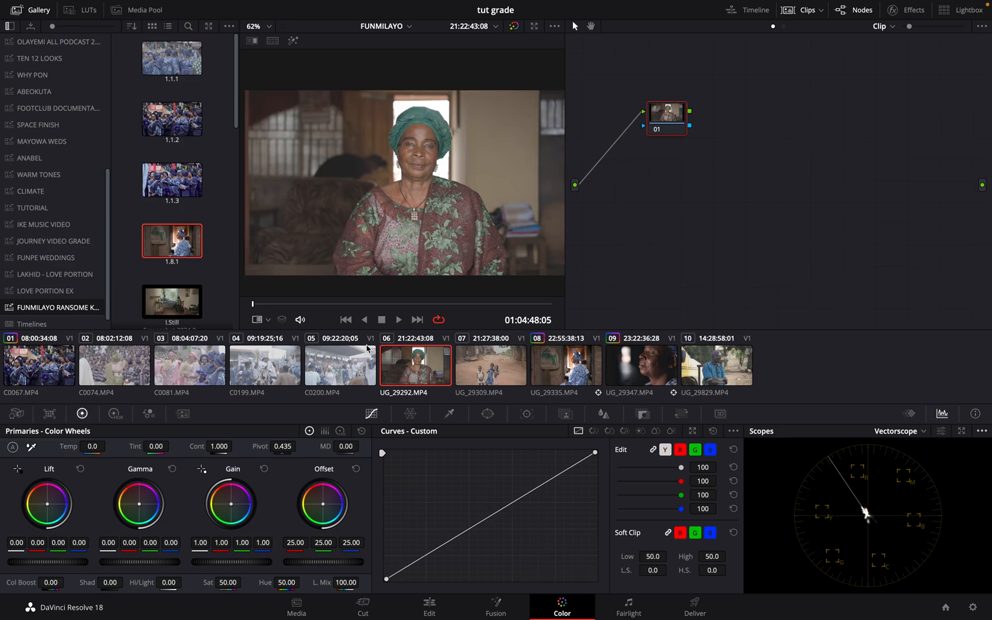
pyautogui.click(623, 361)
pyautogui.rightClick(476, 194)
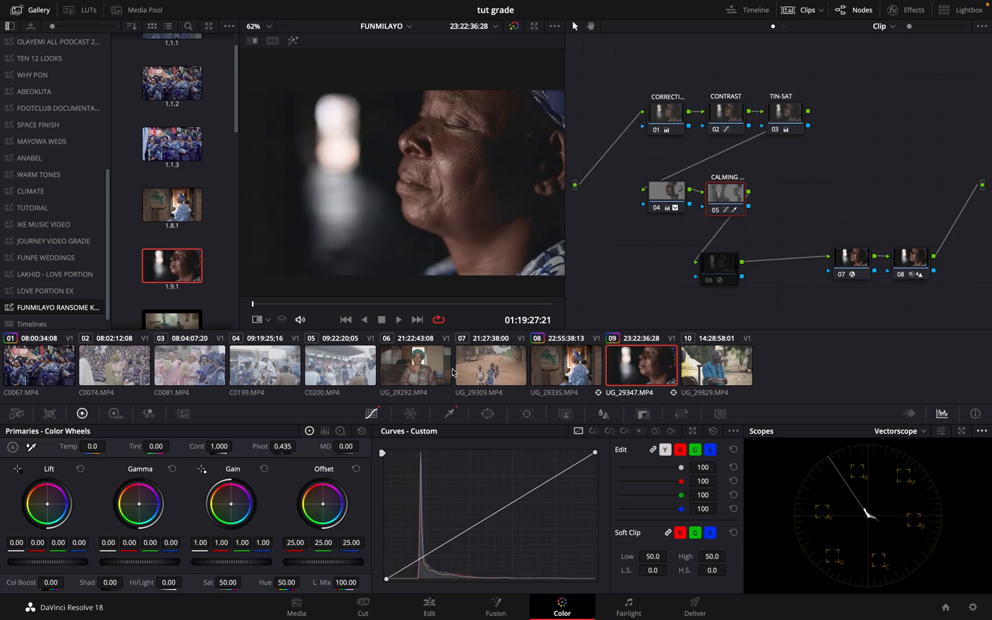
# Apply the clip 09 still's grade to clip 06 (UG_29292.MP4) and disable its CALMING node 05.
pyautogui.click(418, 367)
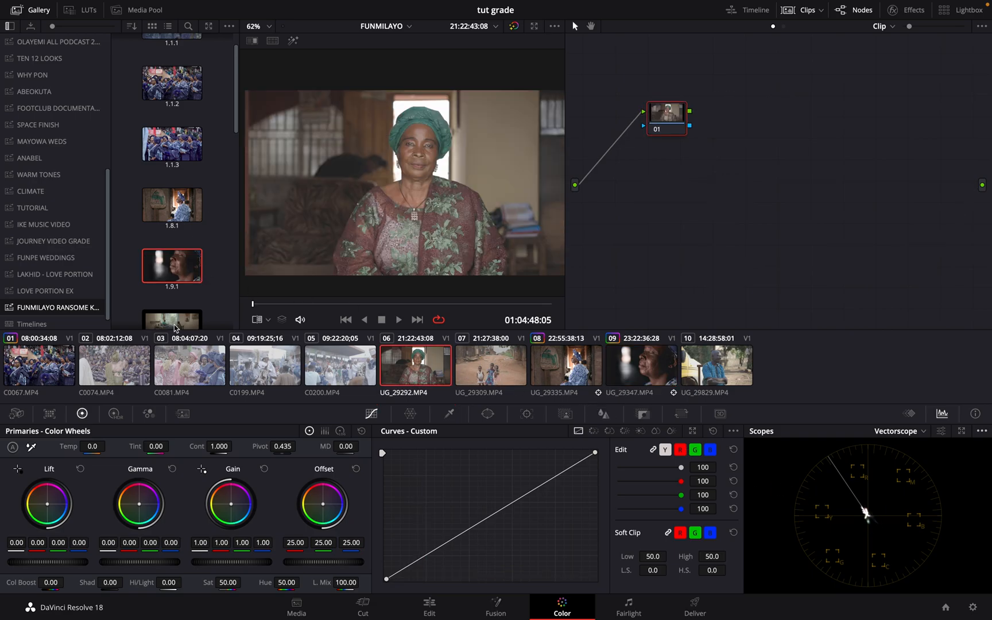
pyautogui.moveTo(244, 252); pyautogui.dragTo(376, 226)
pyautogui.click(851, 256)
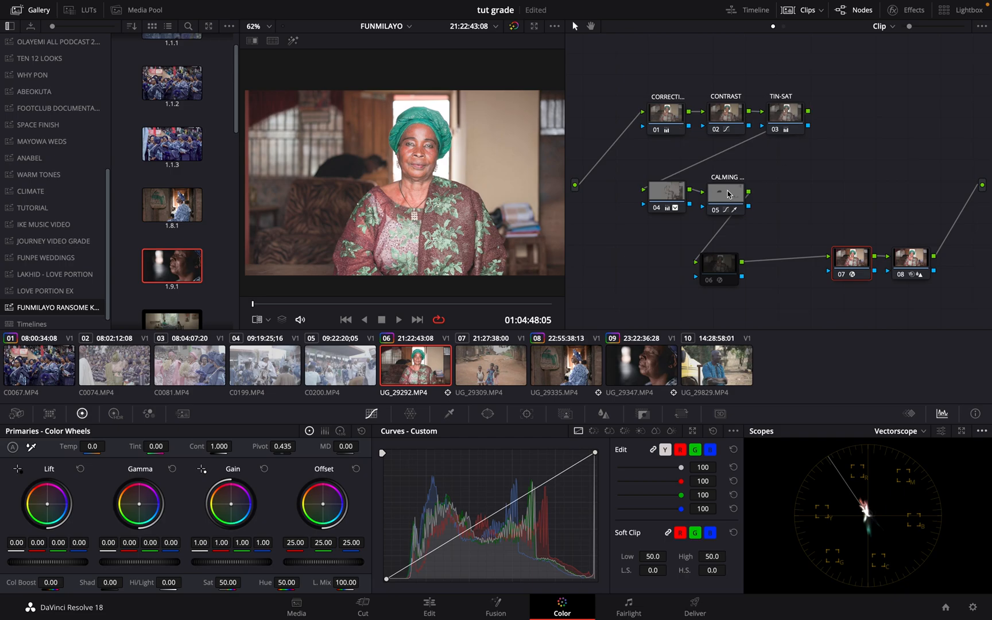
pyautogui.click(715, 210)
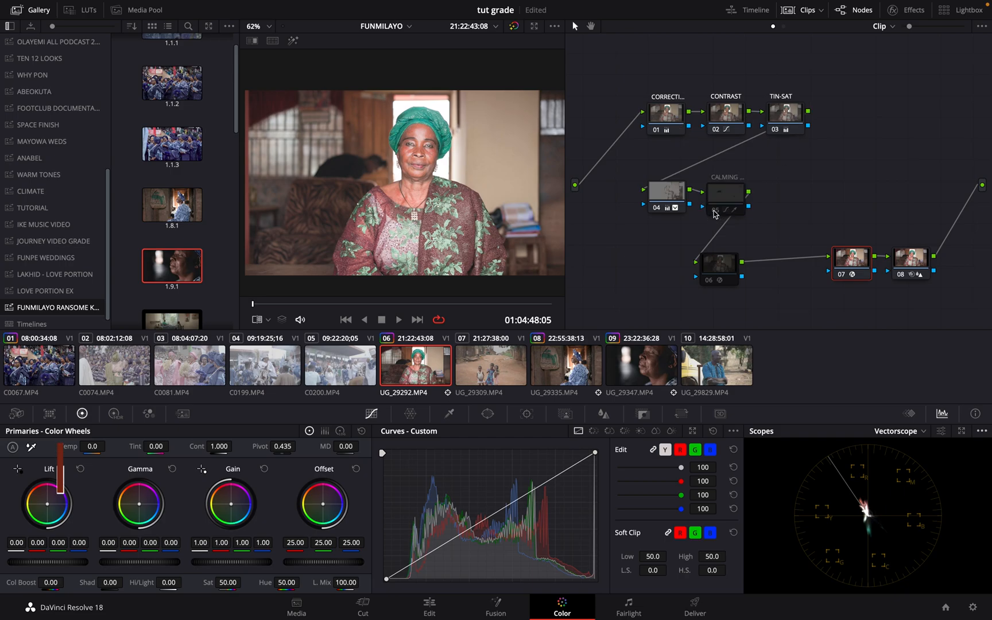
pyautogui.click(785, 113)
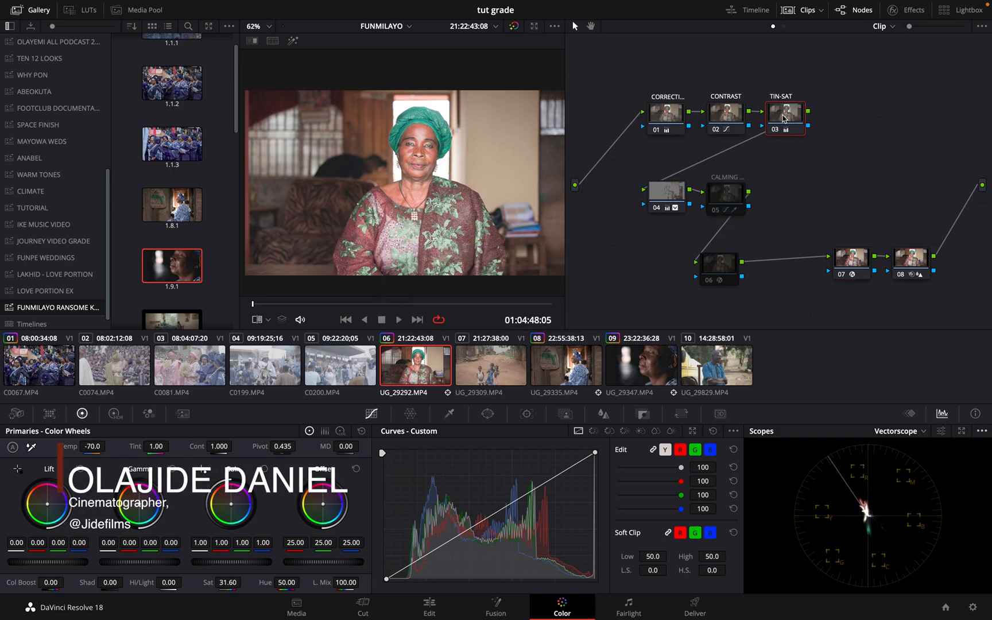
# Enable the Film Grain node 06 on clip 09 and set its Grain Strength to 0.559.
pyautogui.click(641, 359)
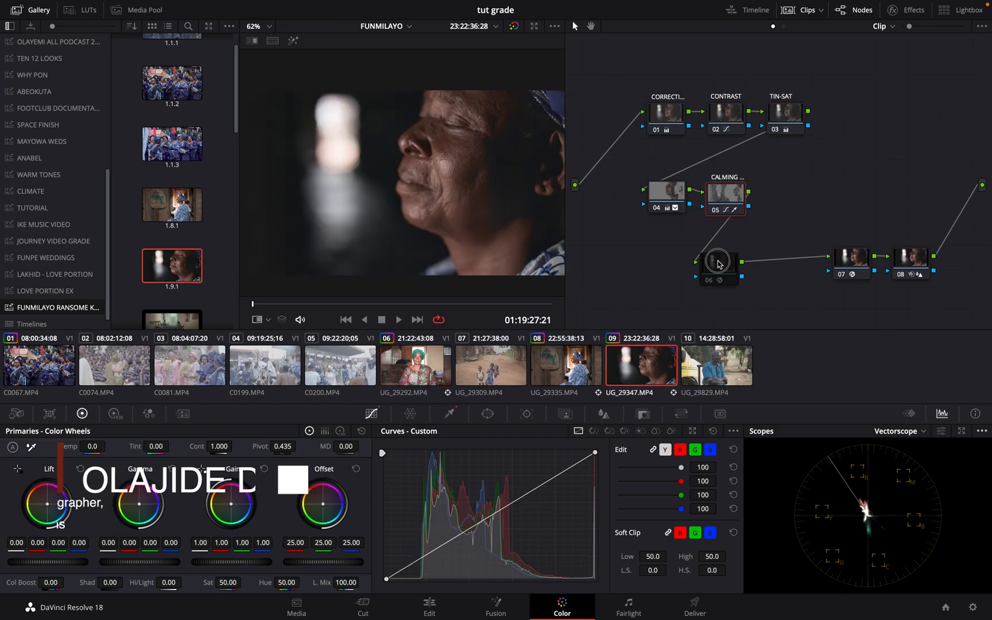
pyautogui.click(709, 282)
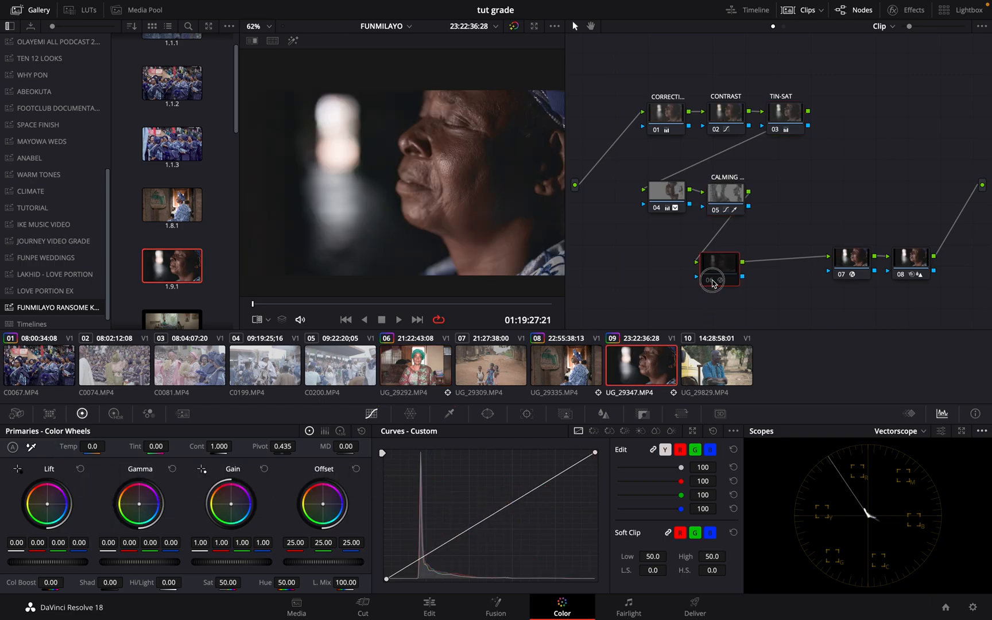
pyautogui.scroll(3, 545, 191)
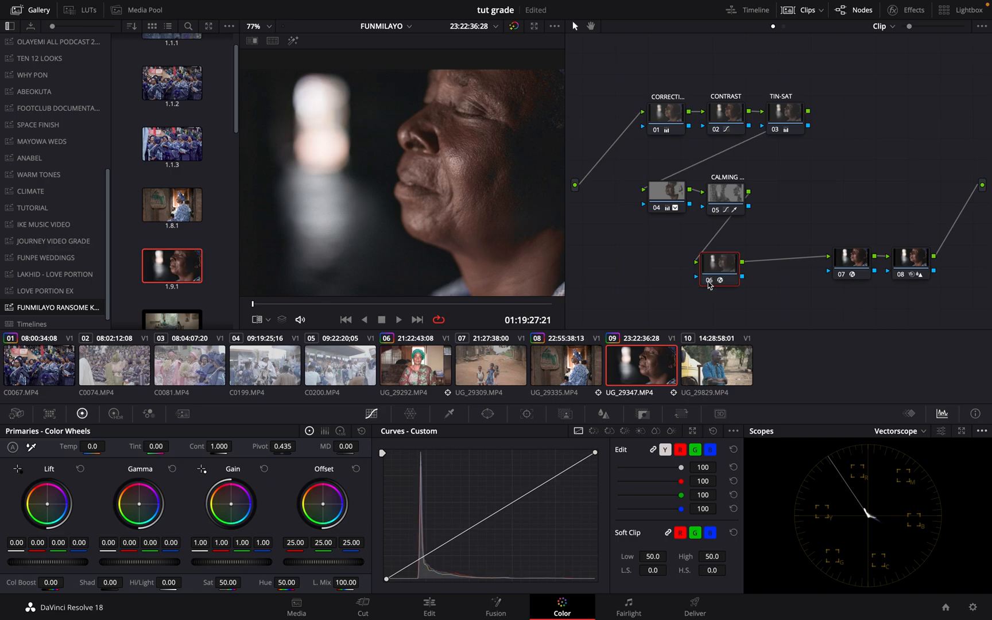
pyautogui.click(902, 9)
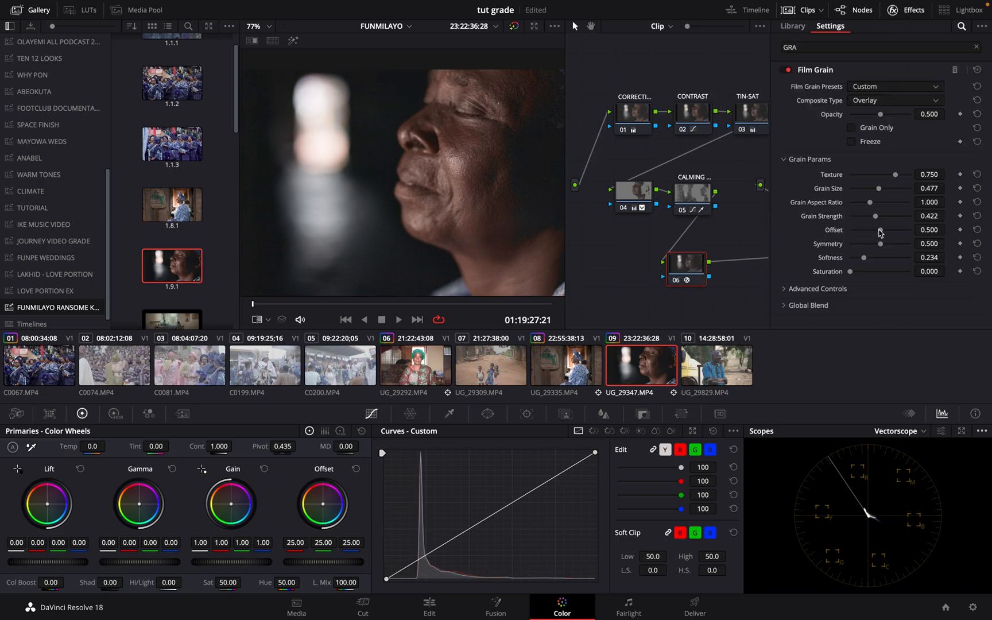
pyautogui.moveTo(878, 221); pyautogui.dragTo(884, 220)
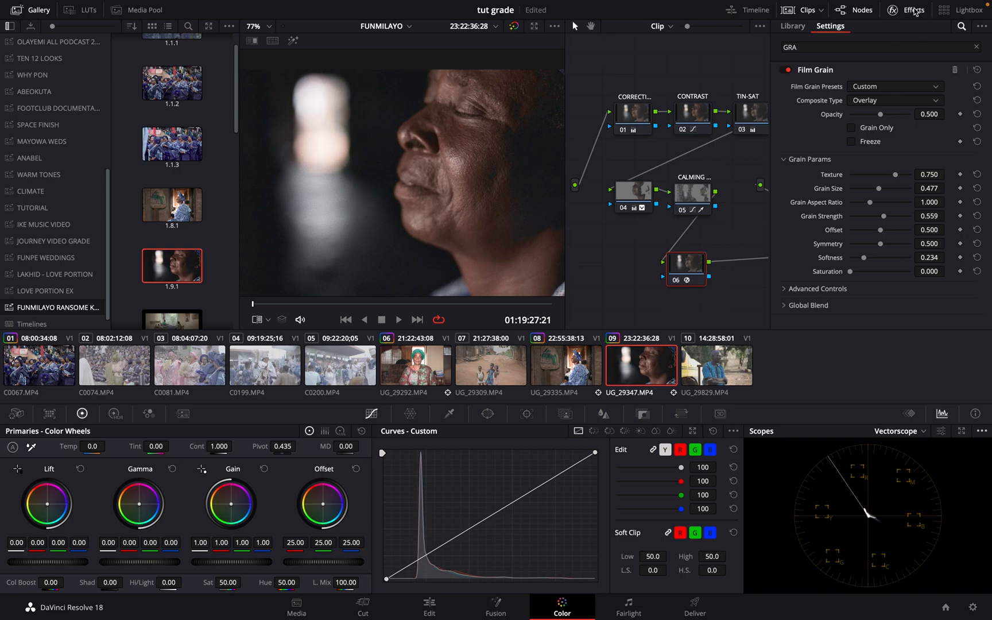
pyautogui.click(910, 9)
pyautogui.scroll(-2, 424, 270)
pyautogui.scroll(-2, 423, 270)
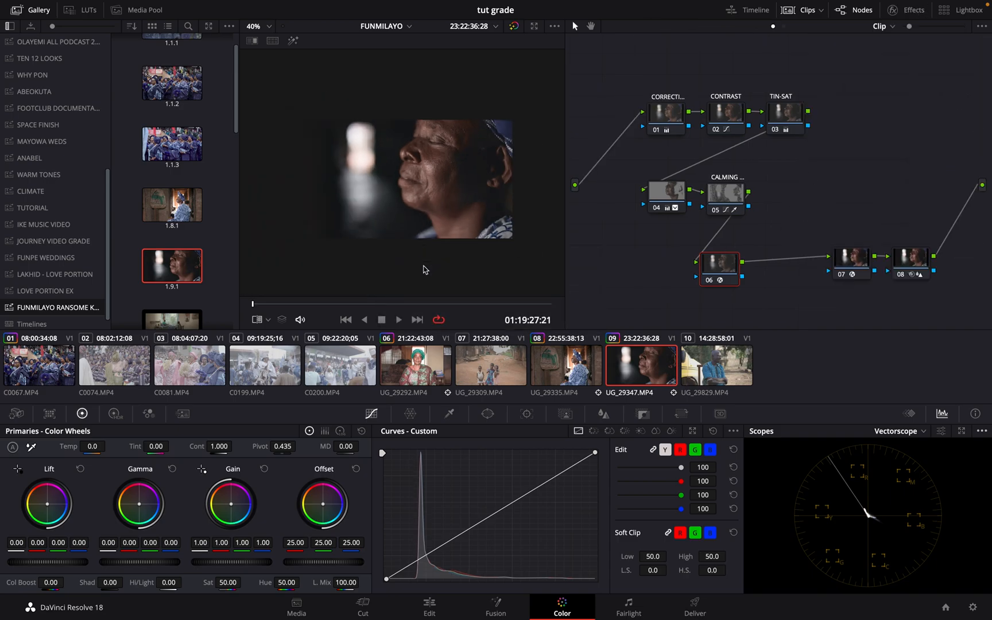
pyautogui.scroll(2, 271, 252)
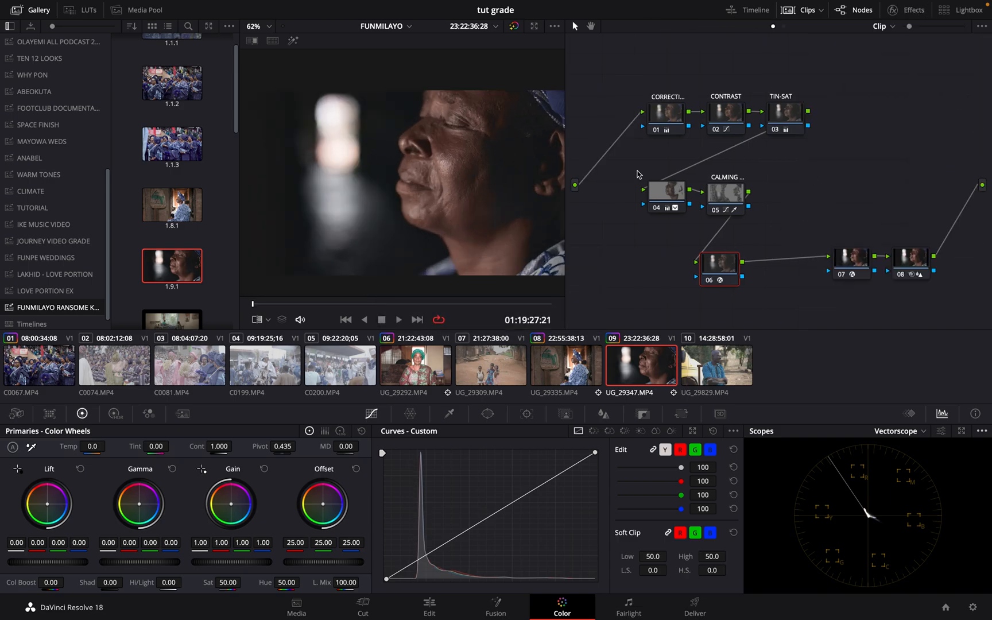
# Reset the grades of the TIN-SAT, CONTRAST and CORRECTION nodes on clip 06, after viewing clip 09's contrast curve.
pyautogui.click(732, 113)
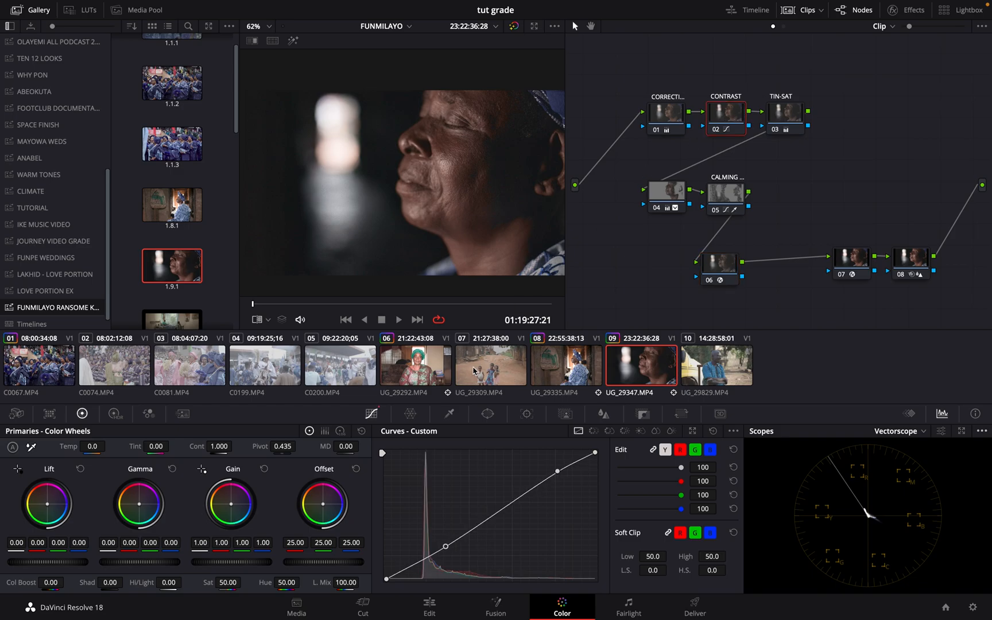
pyautogui.click(414, 360)
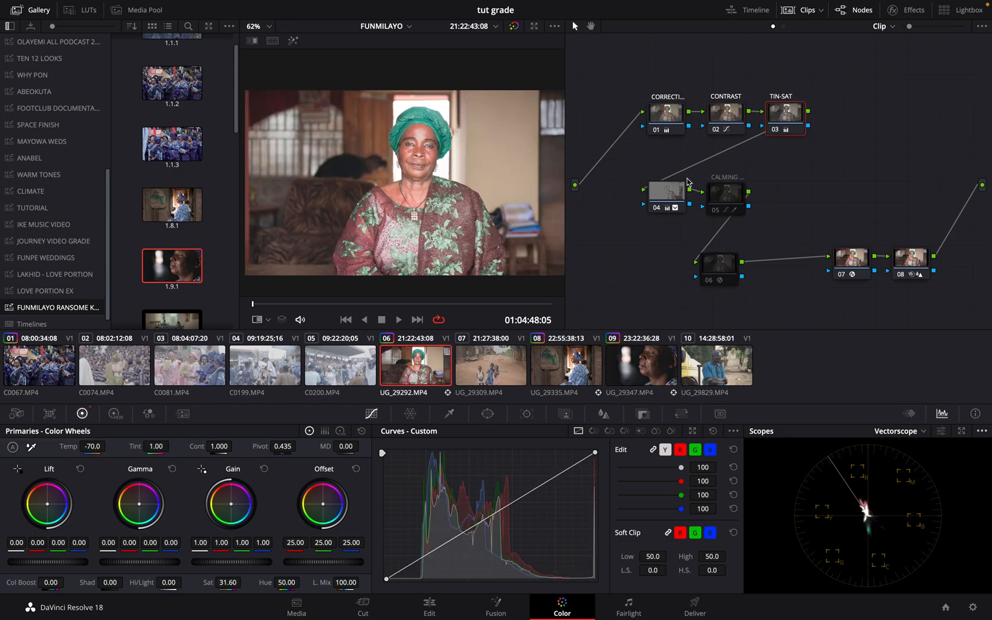
pyautogui.rightClick(786, 110)
pyautogui.click(815, 113)
pyautogui.rightClick(735, 115)
pyautogui.click(742, 120)
pyautogui.rightClick(672, 119)
pyautogui.click(675, 121)
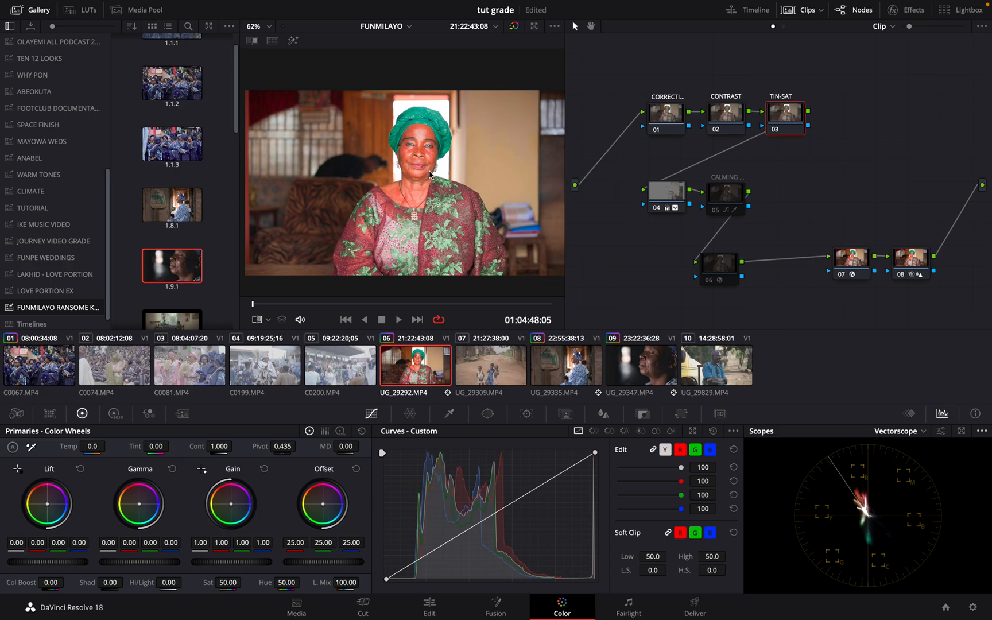
# Compare clip 06 briefly with clip 03, and set the saturation of clip 06's TIN-SAT node to 36.20.
pyautogui.scroll(-4, 451, 202)
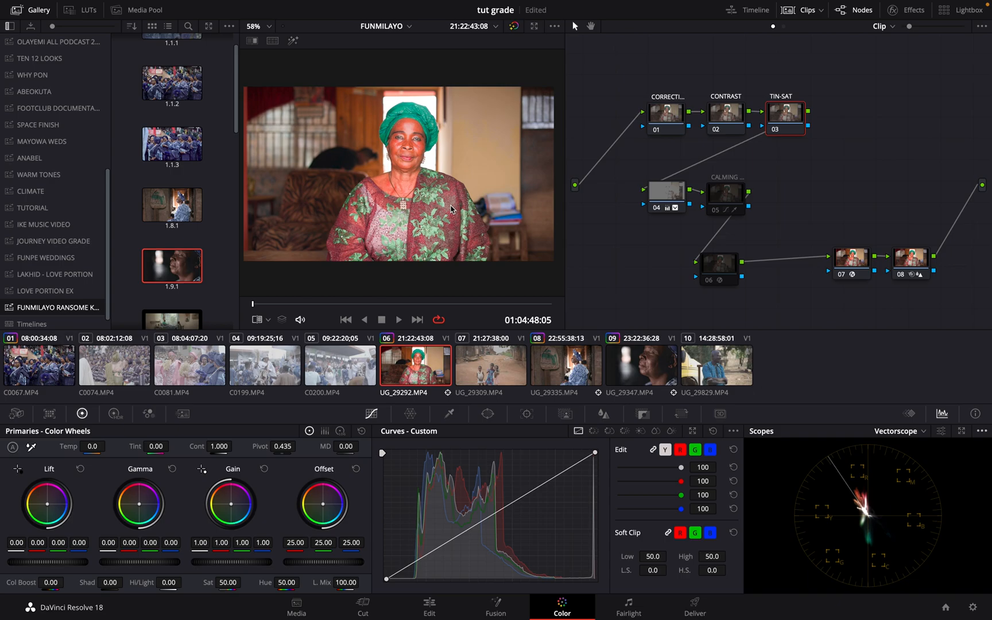
pyautogui.scroll(1, 451, 209)
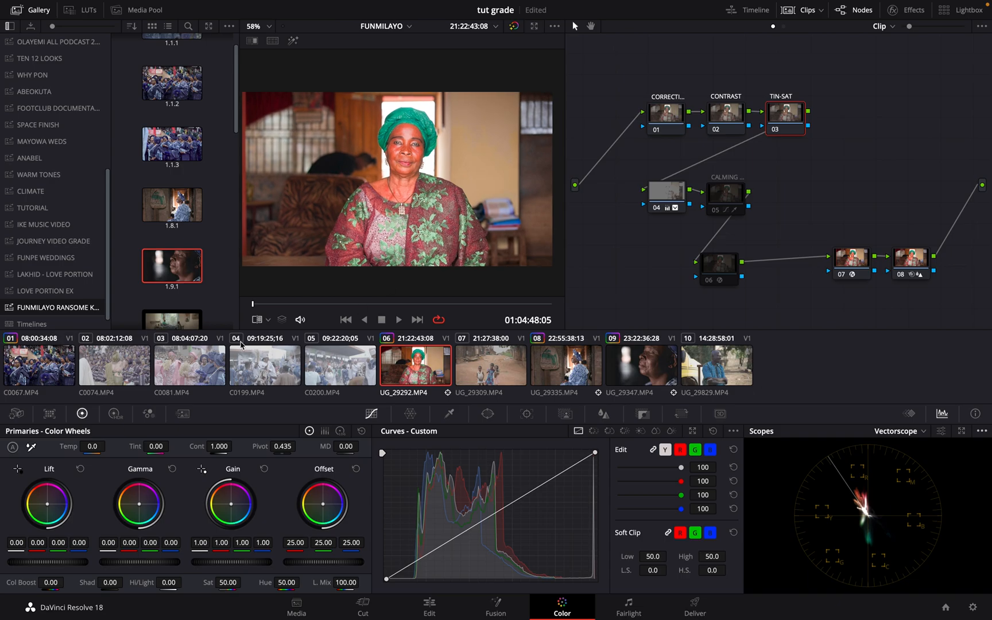
pyautogui.click(183, 378)
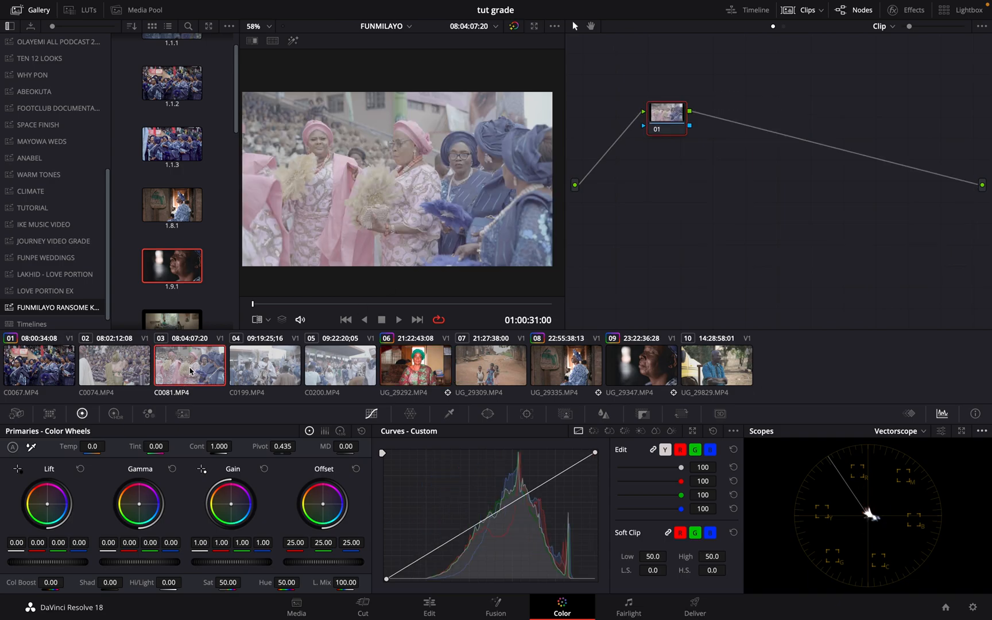
pyautogui.click(402, 359)
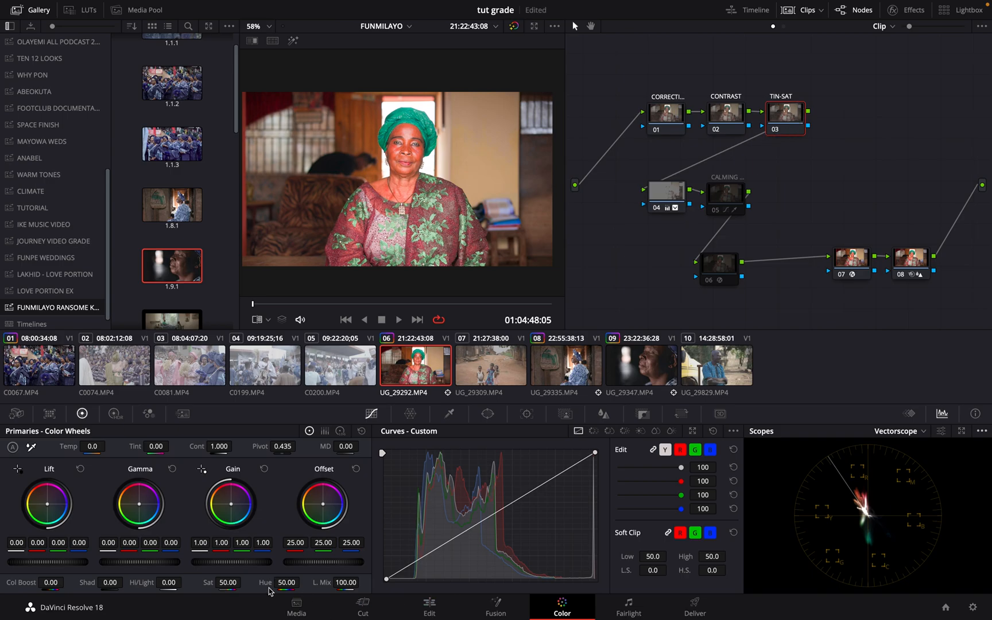
pyautogui.moveTo(228, 585); pyautogui.dragTo(187, 593)
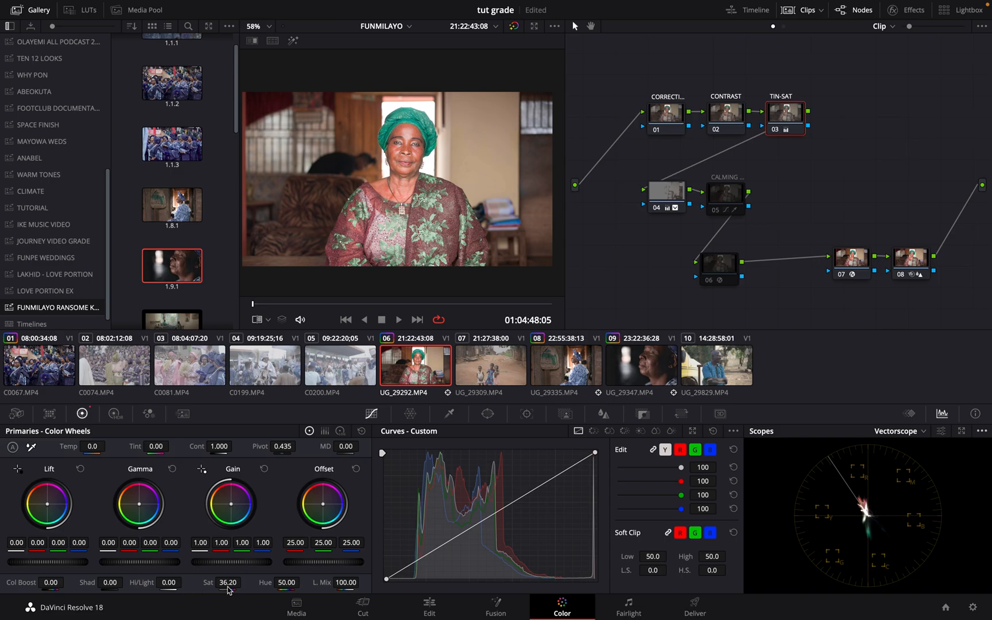
# In clip 06's CORRECTION node, set the master Gain to 0.97 and the master Gamma to -0.02.
pyautogui.click(667, 111)
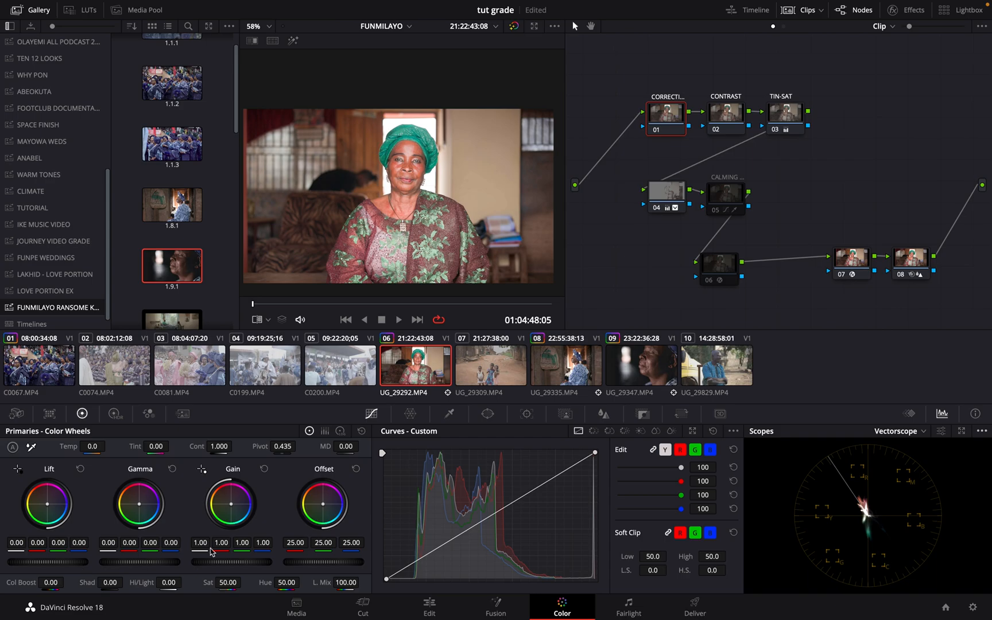
pyautogui.moveTo(234, 565); pyautogui.dragTo(252, 567)
pyautogui.moveTo(268, 562)
pyautogui.mouseDown()
pyautogui.moveTo(295, 560)
pyautogui.moveTo(285, 560)
pyautogui.mouseUp()
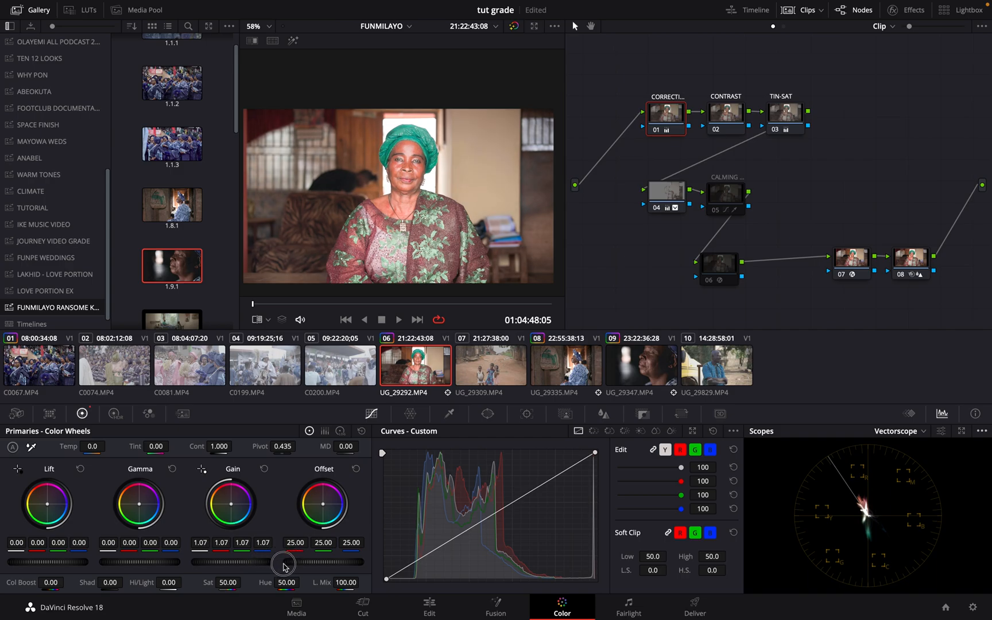
pyautogui.click(264, 469)
pyautogui.moveTo(244, 564); pyautogui.dragTo(211, 571)
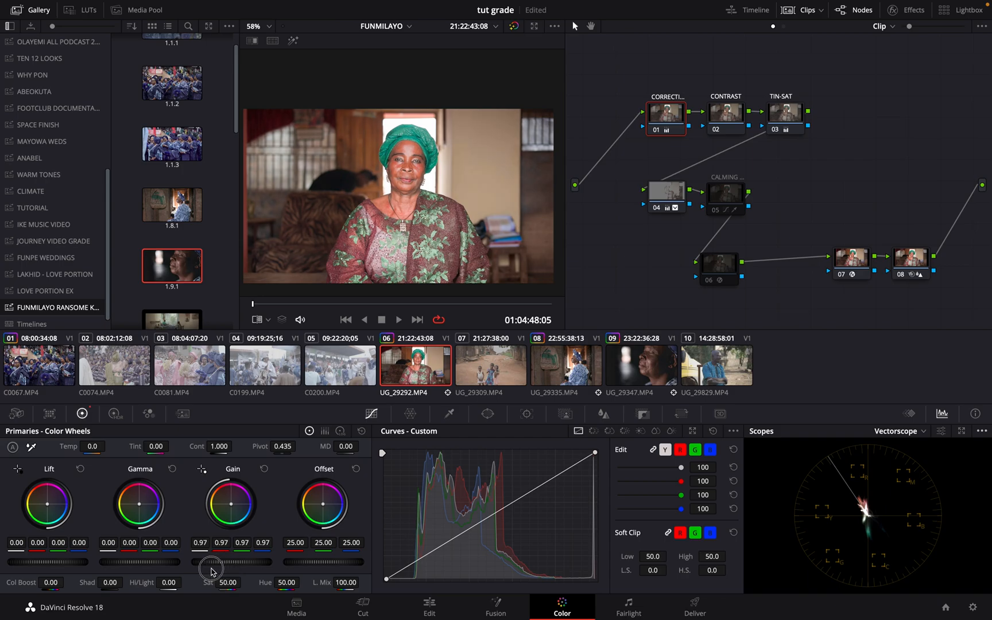
pyautogui.moveTo(136, 562); pyautogui.dragTo(73, 568)
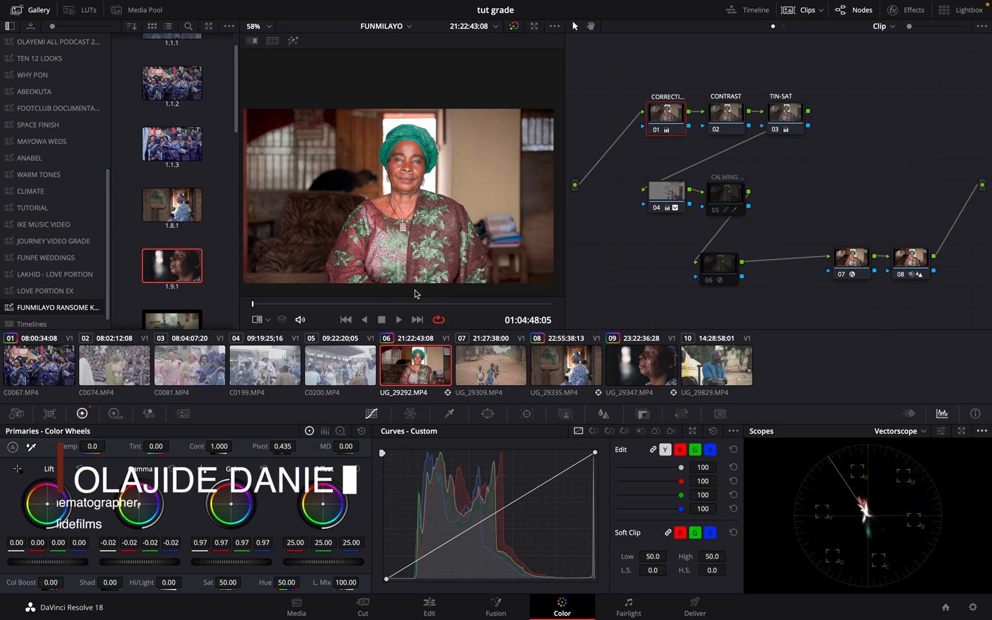
# Anchor the highlights and slightly lower the shadows on the CONTRAST node's custom curve, checking other frames of clip 06.
pyautogui.click(723, 106)
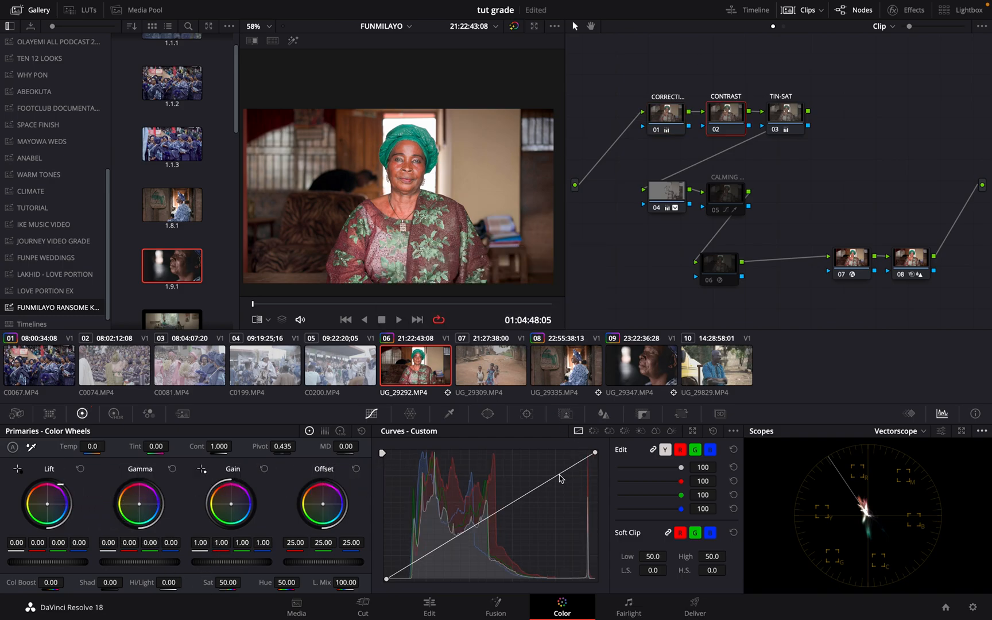
pyautogui.moveTo(560, 478); pyautogui.dragTo(556, 475)
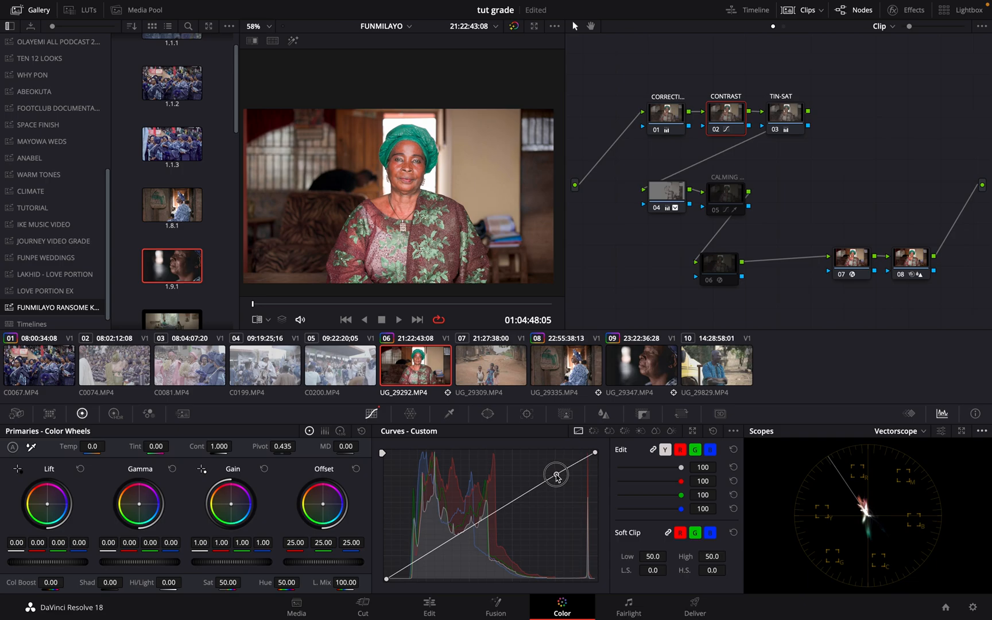
pyautogui.moveTo(444, 544); pyautogui.dragTo(445, 547)
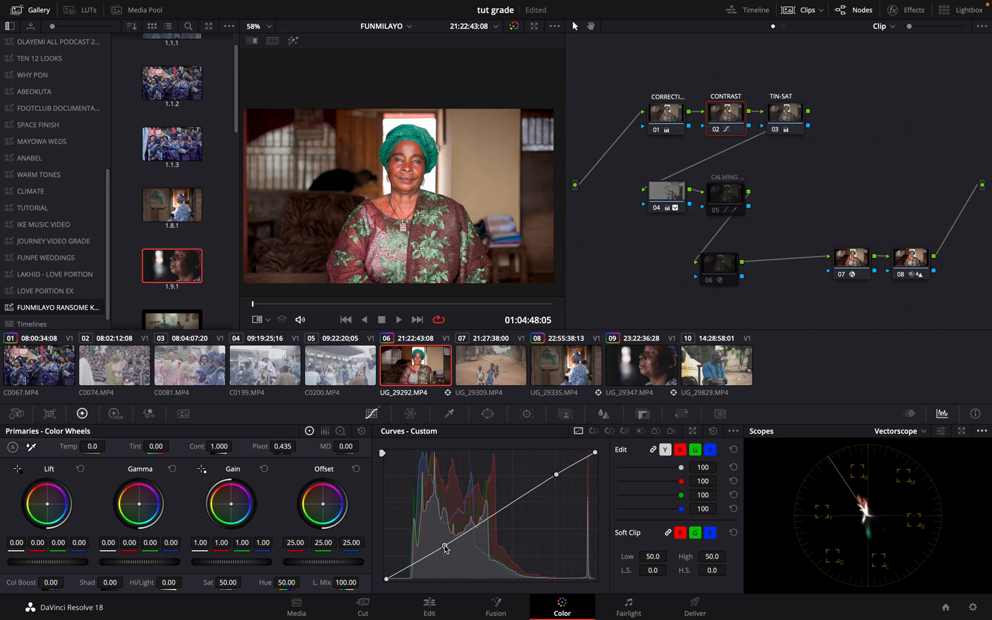
pyautogui.moveTo(290, 306); pyautogui.dragTo(366, 327)
pyautogui.click(366, 328)
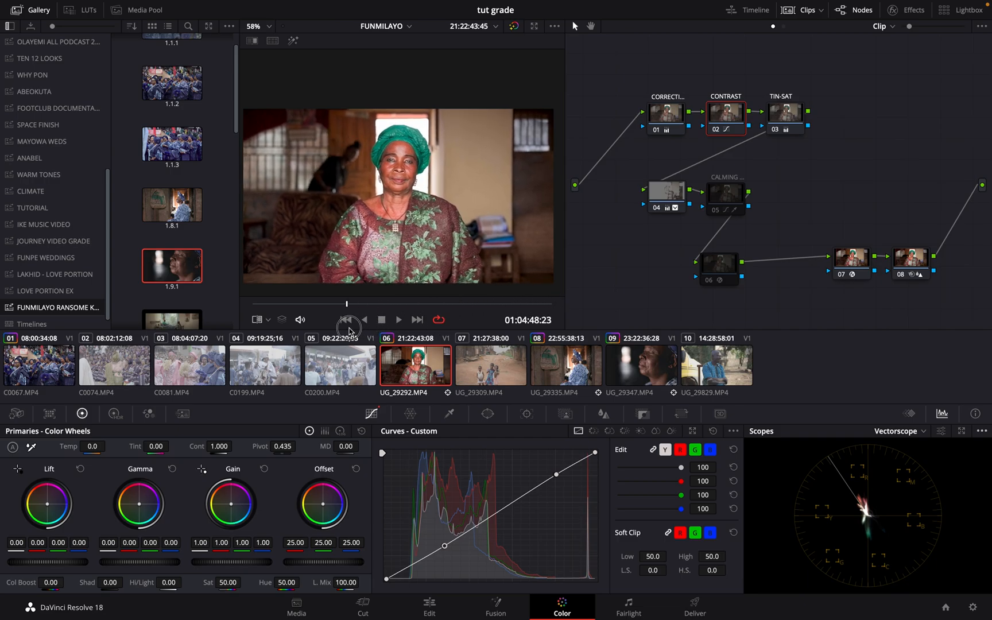
pyautogui.press('space')
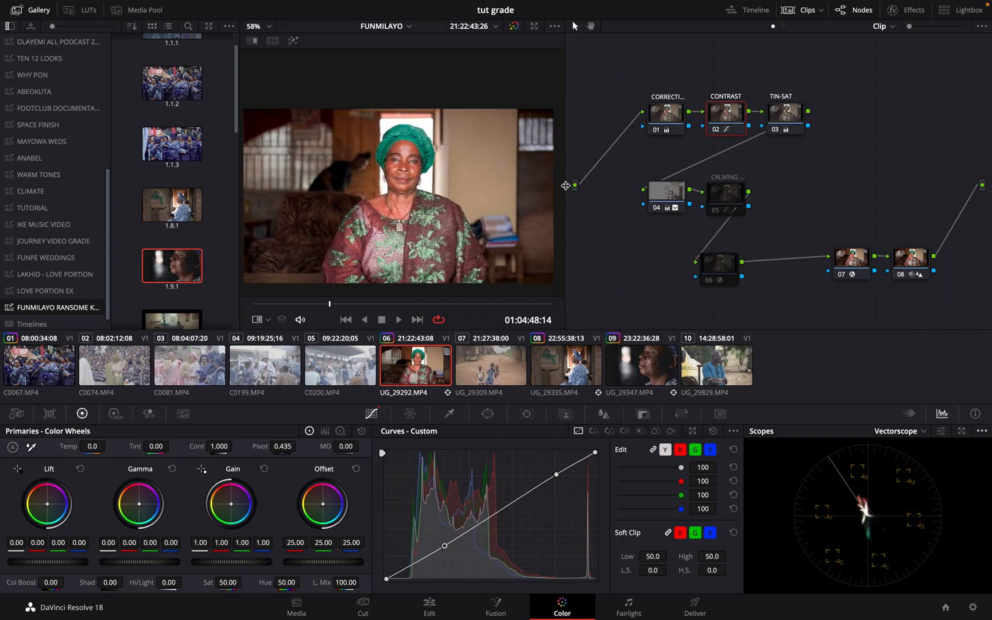
# With node 04's skin qualifier on view, compare clip 06 with the gallery still of two women in headwraps.
pyautogui.moveTo(720, 117); pyautogui.dragTo(721, 116)
pyautogui.click(672, 198)
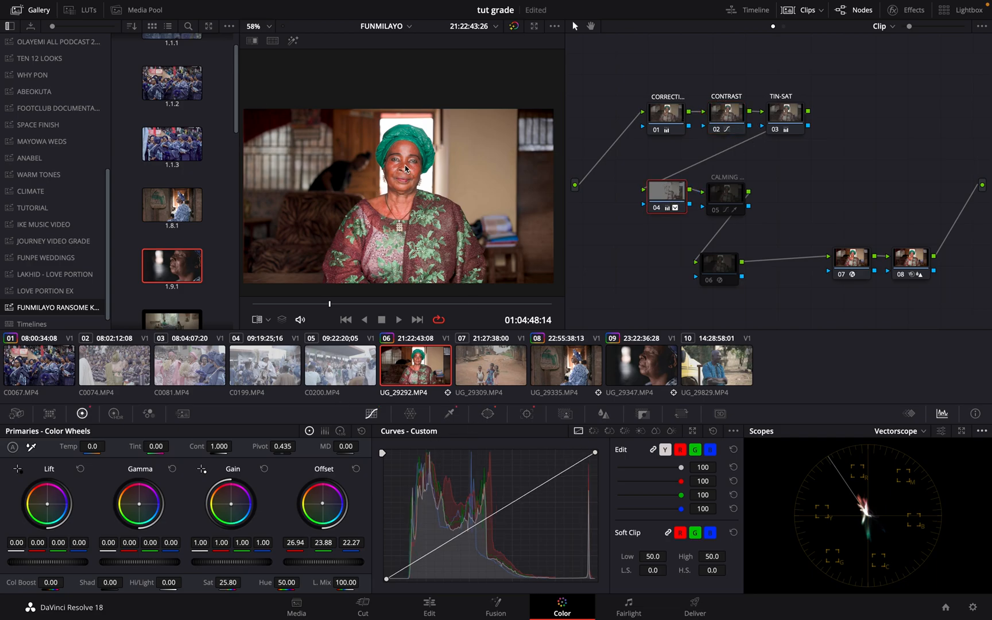
pyautogui.click(450, 414)
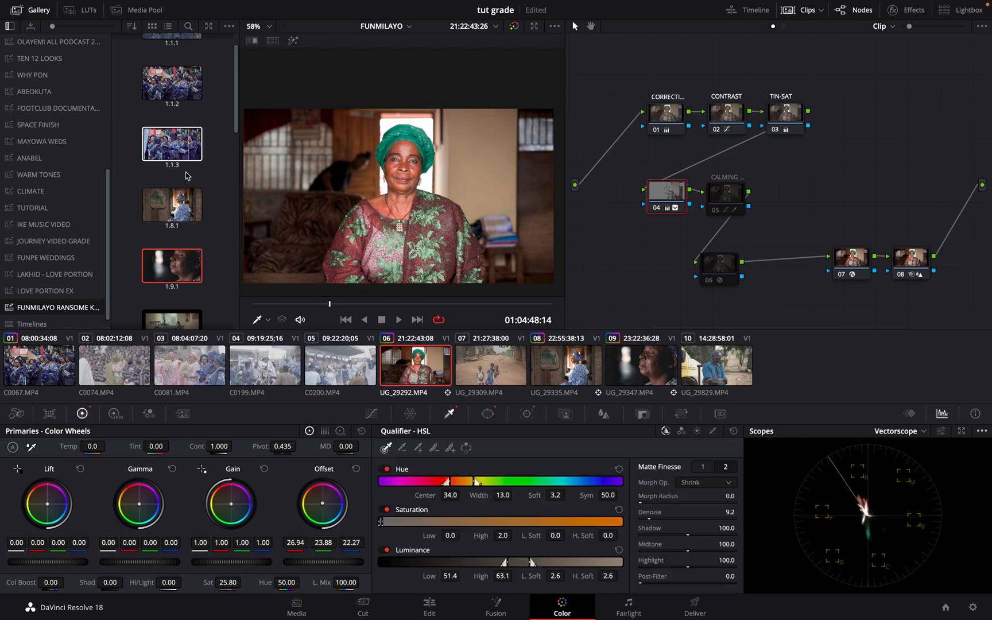
pyautogui.click(252, 40)
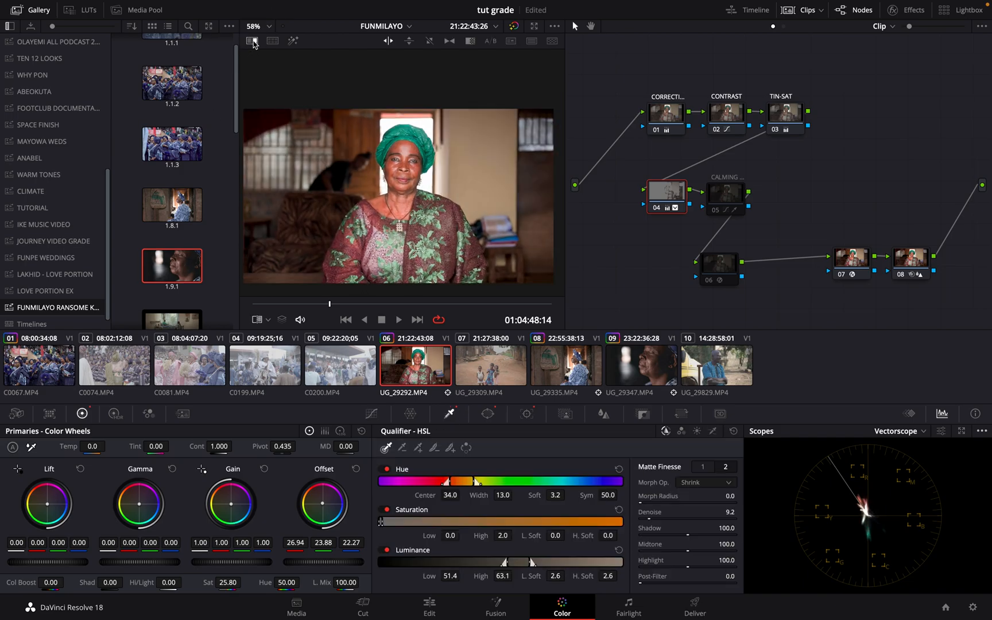
pyautogui.click(251, 40)
pyautogui.scroll(-10, 199, 176)
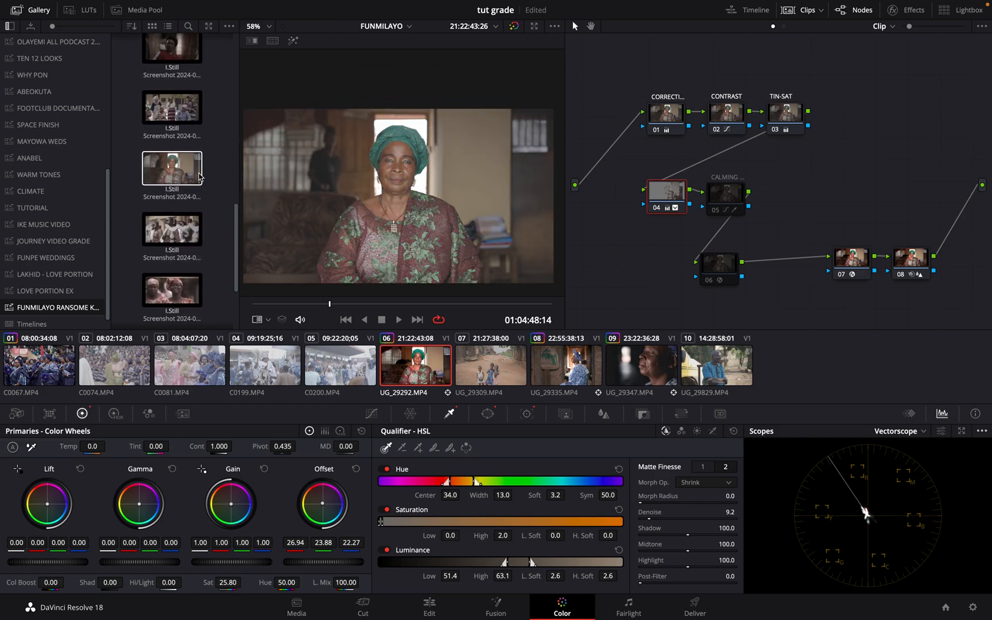
pyautogui.scroll(1, 199, 176)
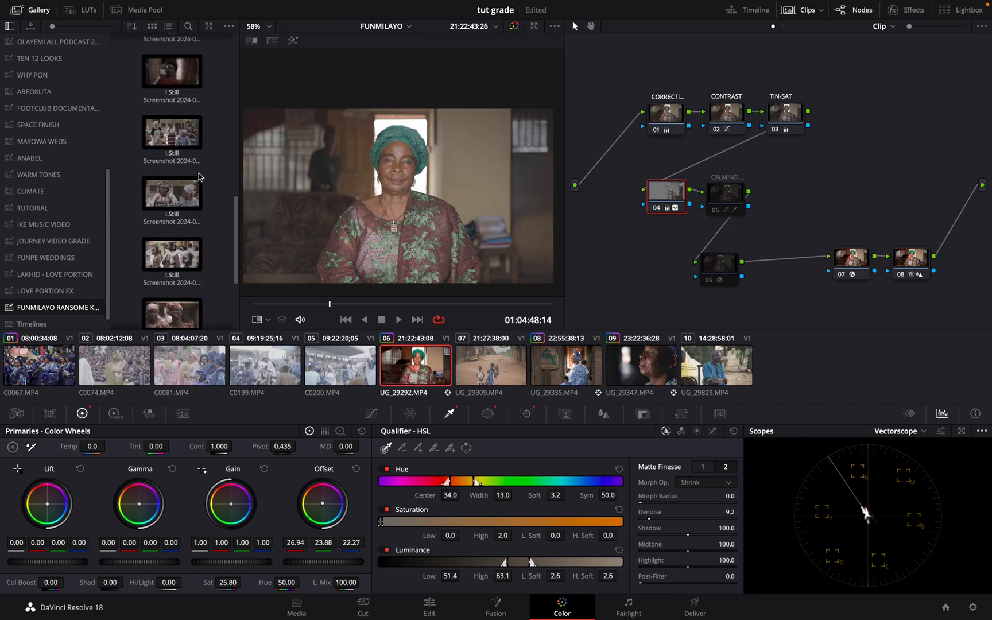
pyautogui.rightClick(162, 195)
pyautogui.click(187, 216)
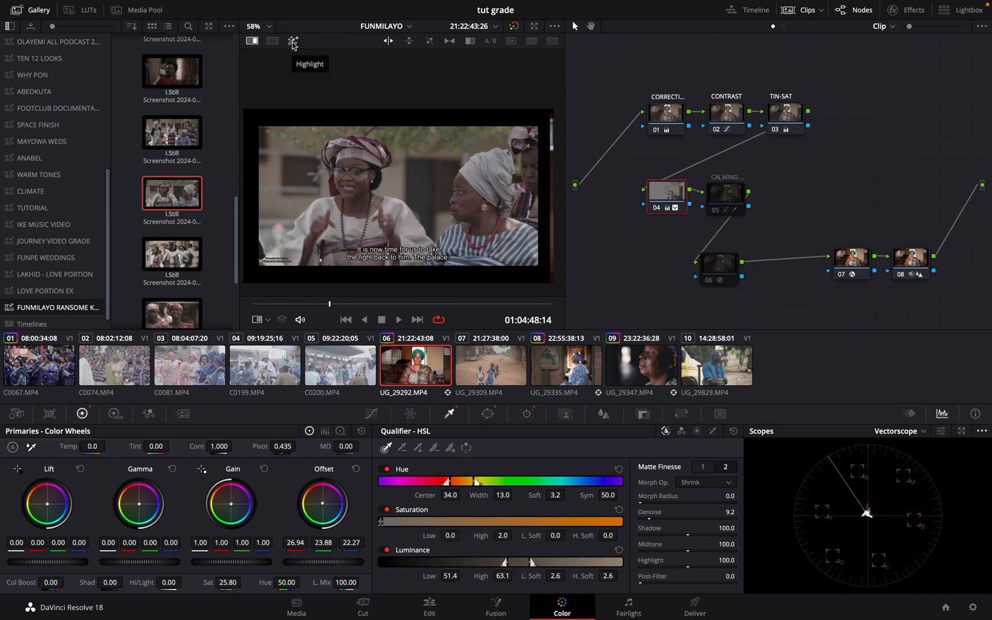
pyautogui.click(252, 40)
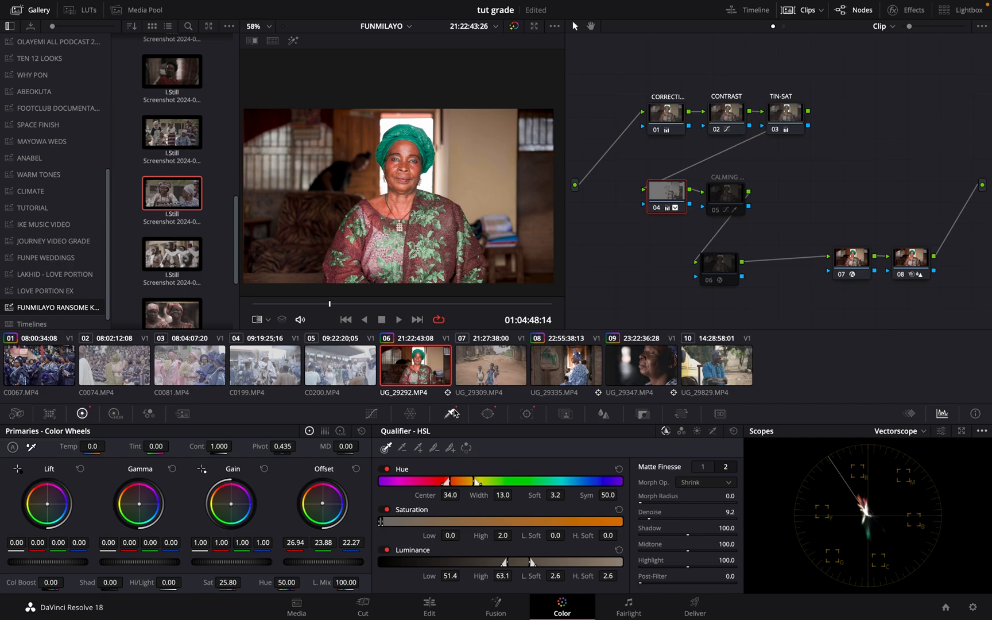
# Reset the power windows of node 04 to remove its leftover curve mask, and return to its HSL qualifier.
pyautogui.click(487, 413)
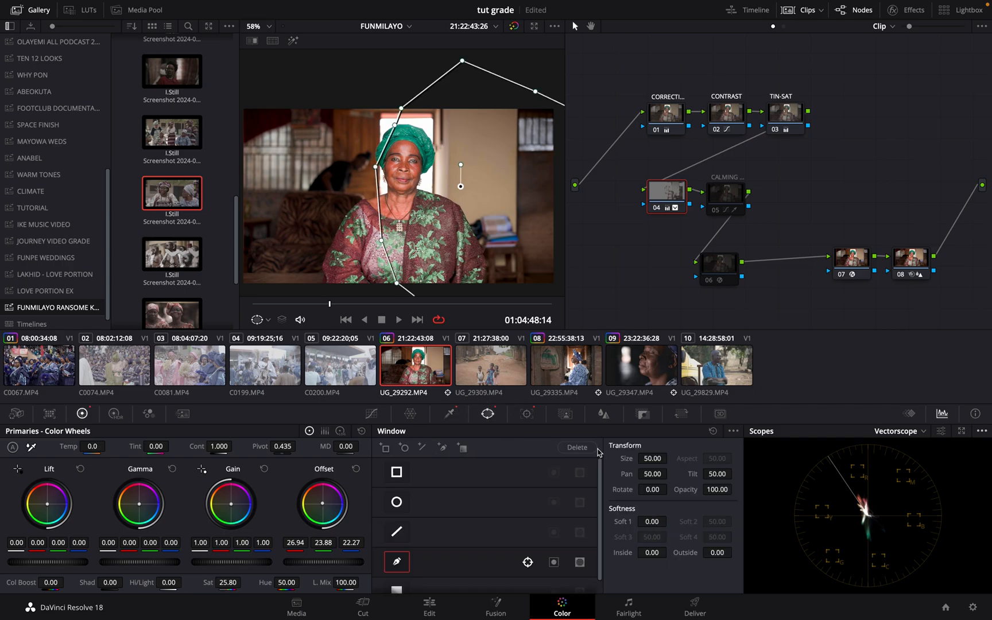
pyautogui.click(714, 431)
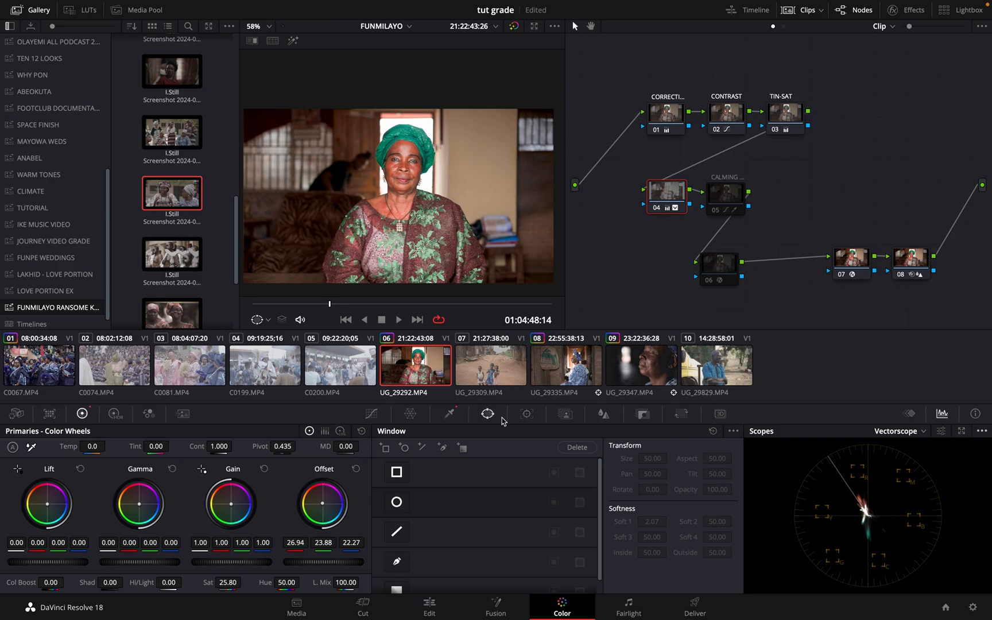
pyautogui.click(527, 413)
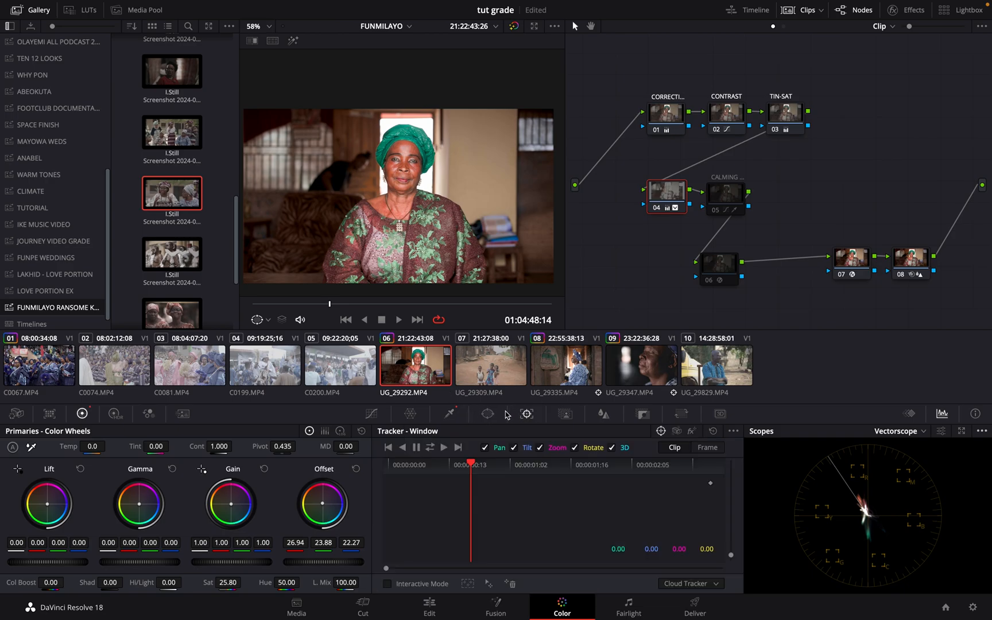
pyautogui.click(494, 414)
pyautogui.click(449, 414)
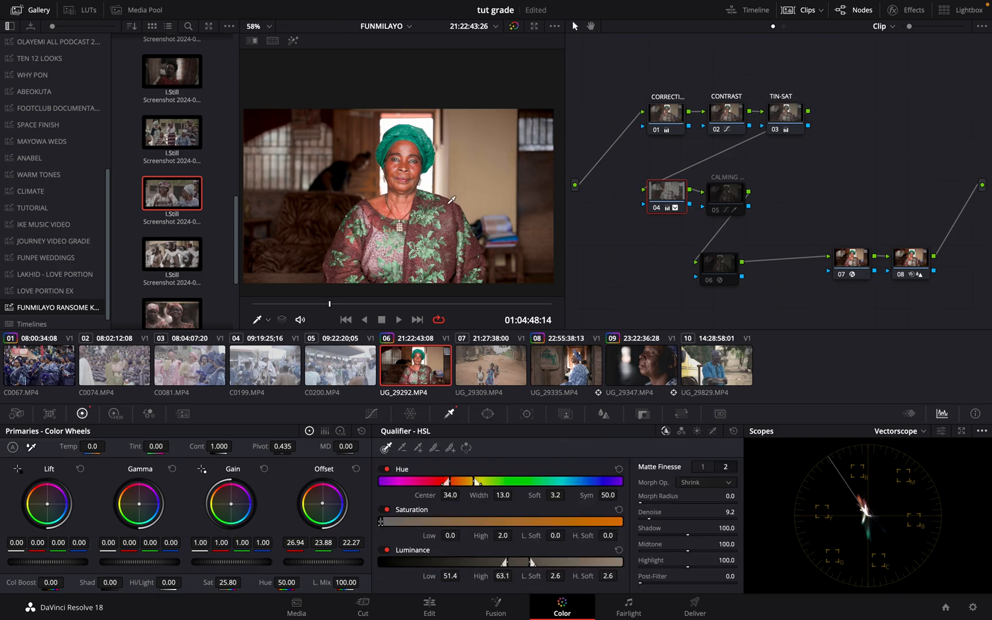
# Resample the woman's forehead skin in node 04's qualifier, raise the saturation High to 5.2, and compare with the node off and on.
pyautogui.click(418, 145)
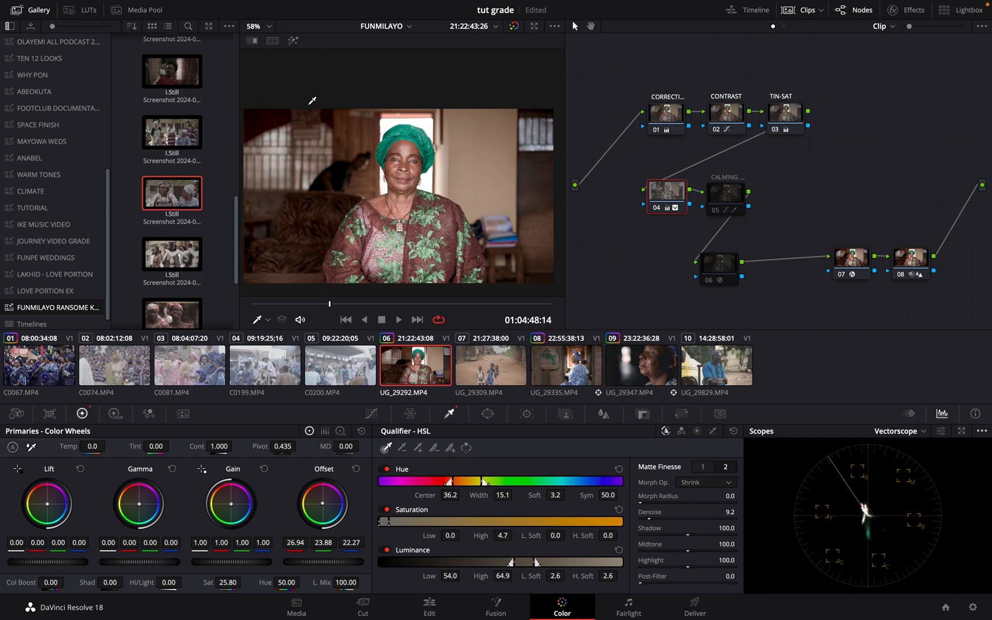
pyautogui.click(294, 41)
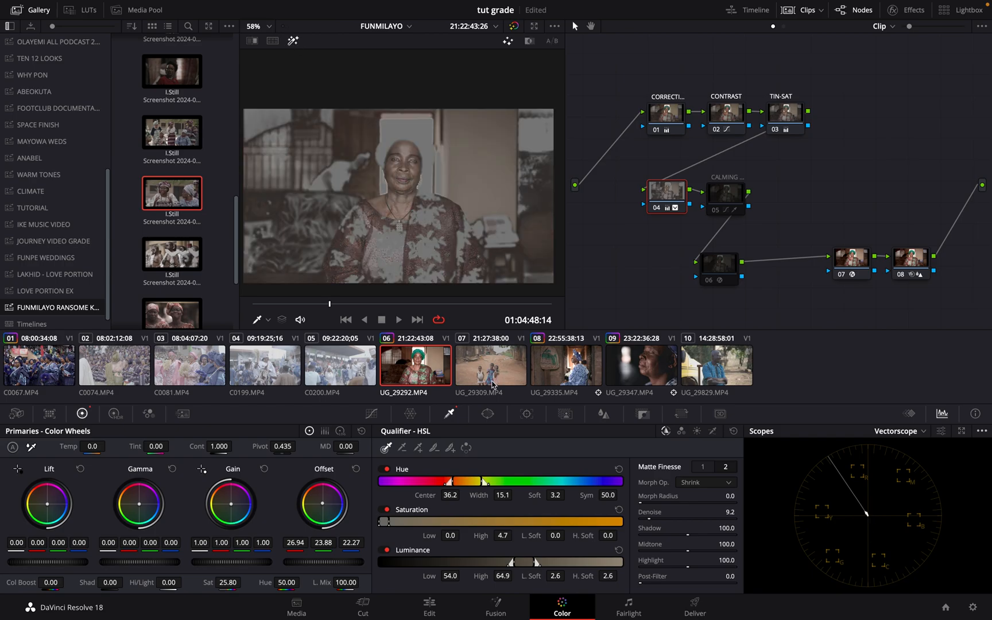
pyautogui.moveTo(499, 533); pyautogui.dragTo(504, 535)
pyautogui.click(293, 40)
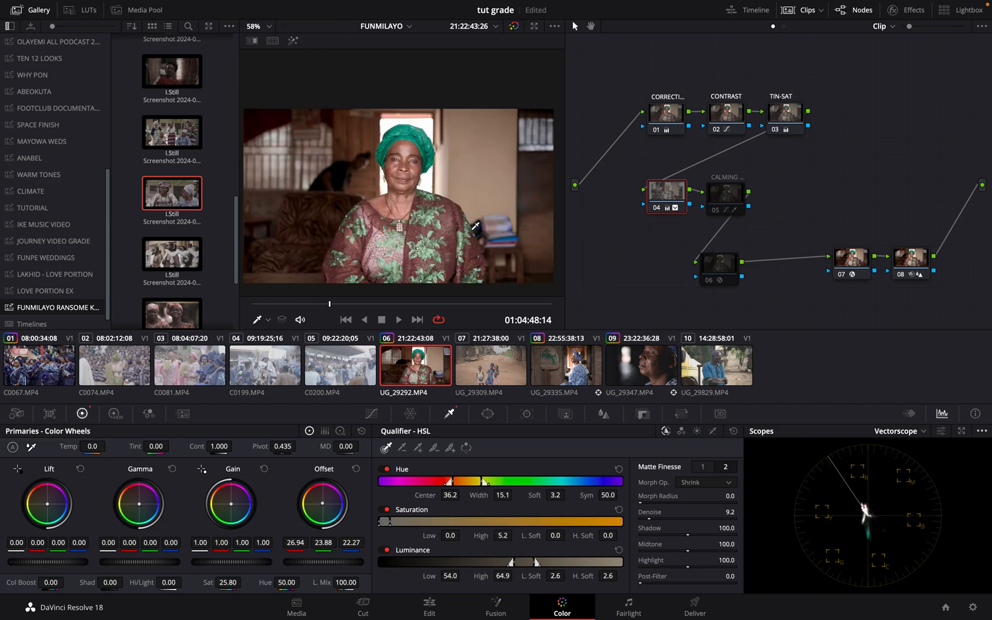
pyautogui.click(656, 208)
pyautogui.click(657, 209)
# Enable the CALMING node (05), reset its grade, and sample the woman's green headwrap with its HSL qualifier.
pyautogui.click(717, 213)
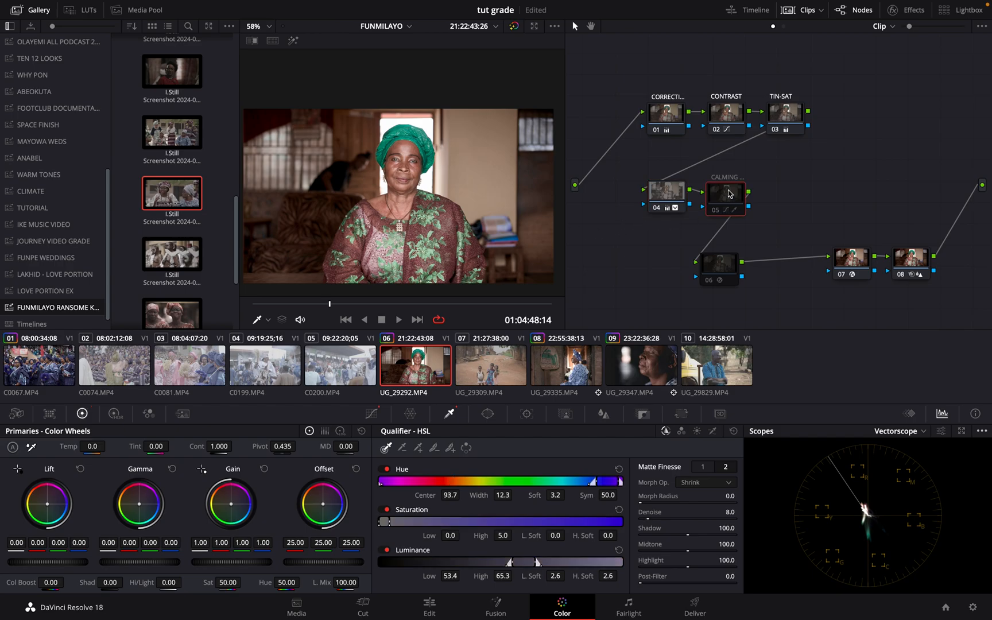
pyautogui.click(718, 214)
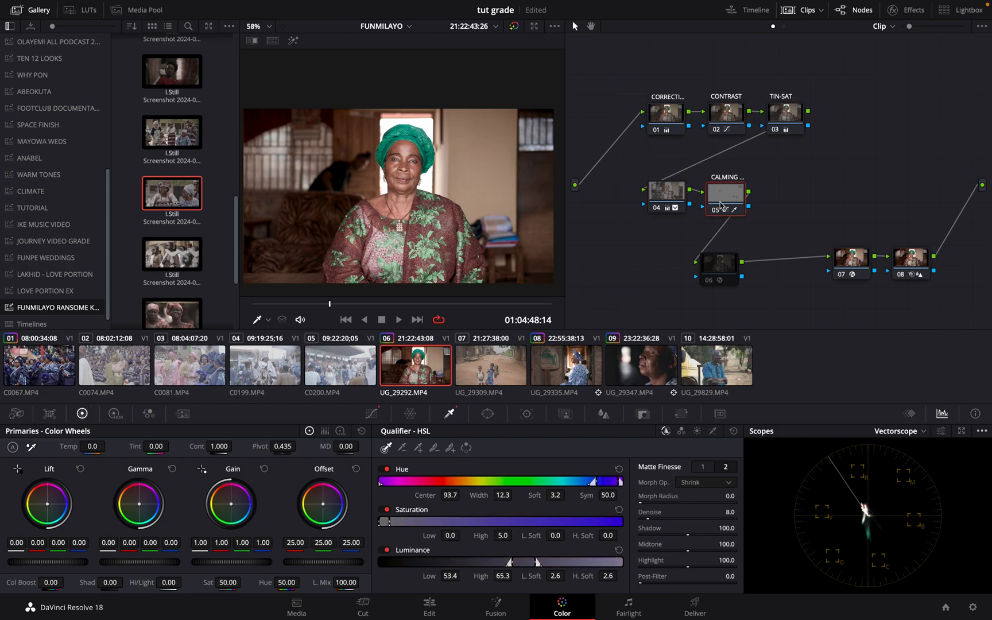
pyautogui.rightClick(721, 205)
pyautogui.click(740, 207)
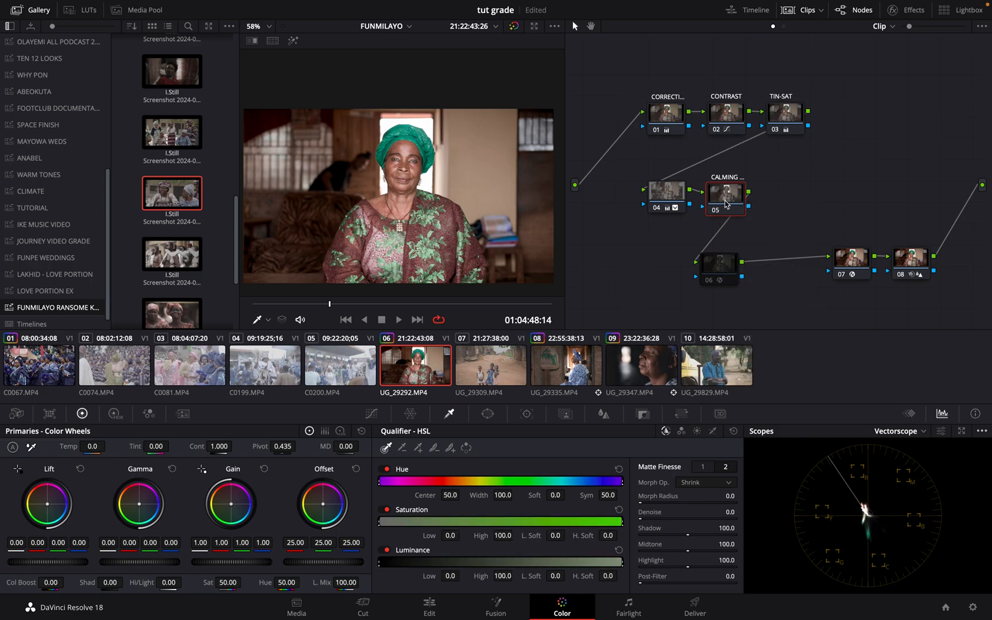
pyautogui.click(393, 137)
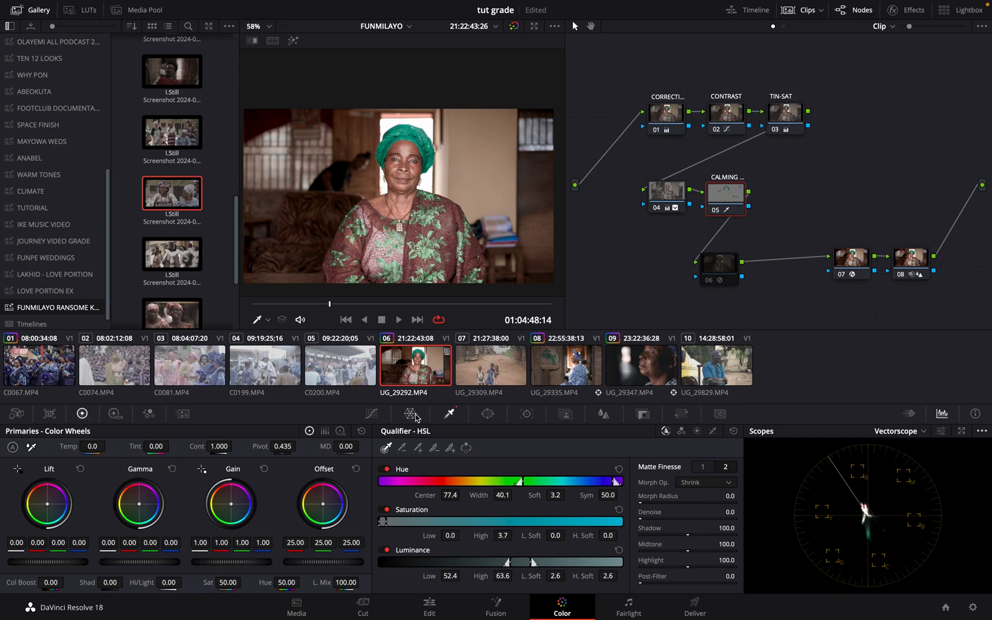
# On the CALMING node's Hue Vs Sat curve, lower saturation to 0.58 at hue 63.84 and 0.79 at hue 84.57, checking another frame.
pyautogui.click(372, 414)
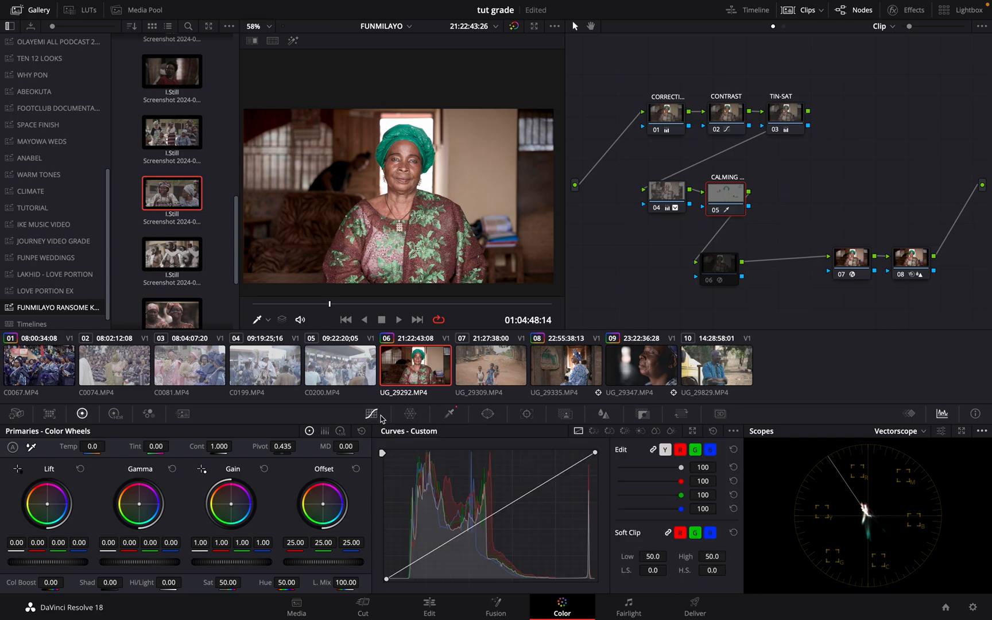
pyautogui.click(609, 431)
pyautogui.click(610, 432)
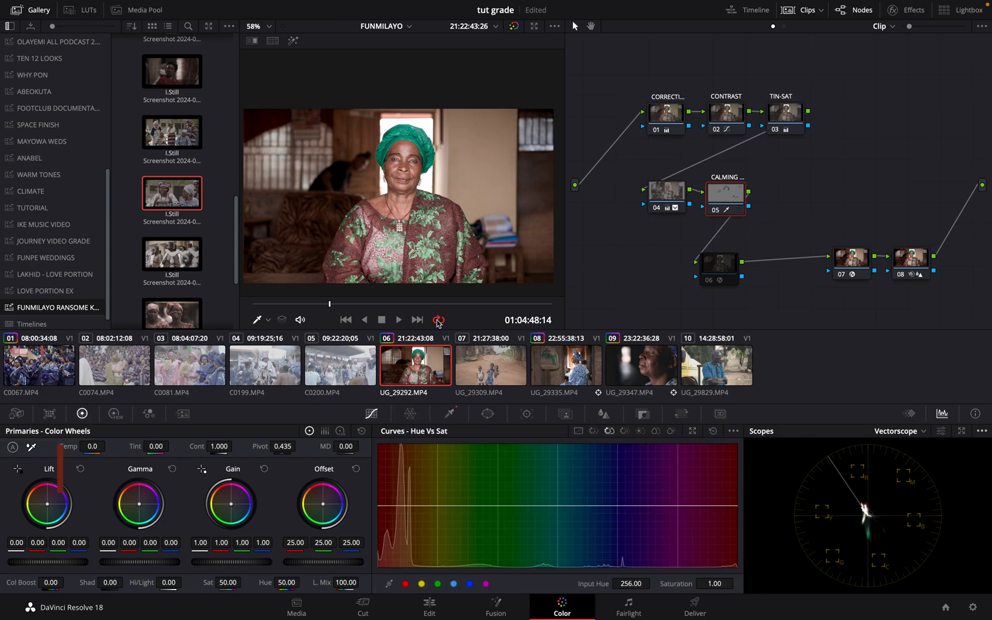
pyautogui.click(405, 124)
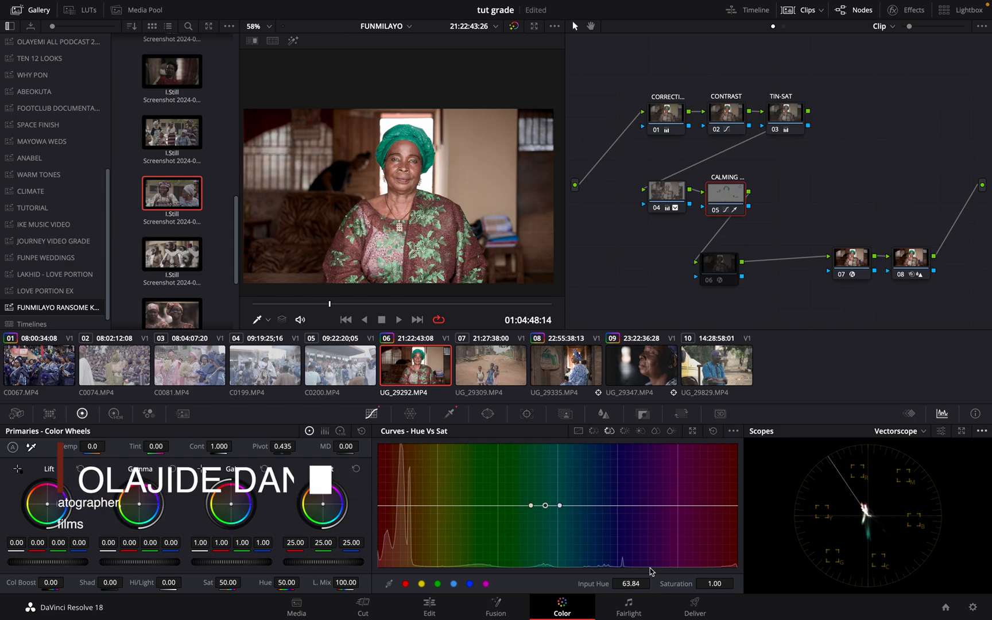
pyautogui.moveTo(718, 591); pyautogui.dragTo(696, 593)
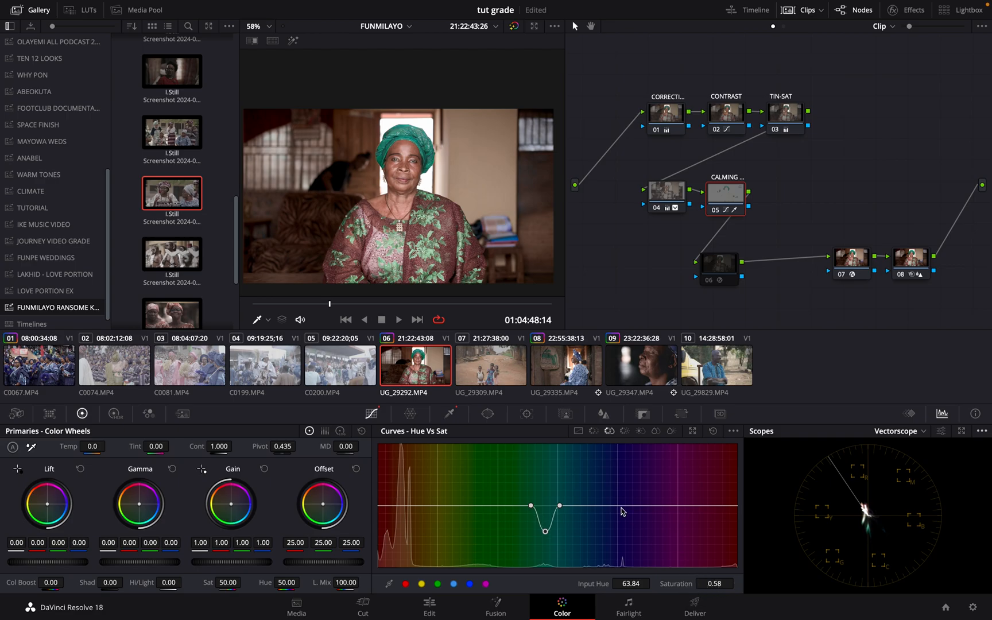
pyautogui.click(576, 506)
pyautogui.moveTo(560, 505); pyautogui.dragTo(567, 520)
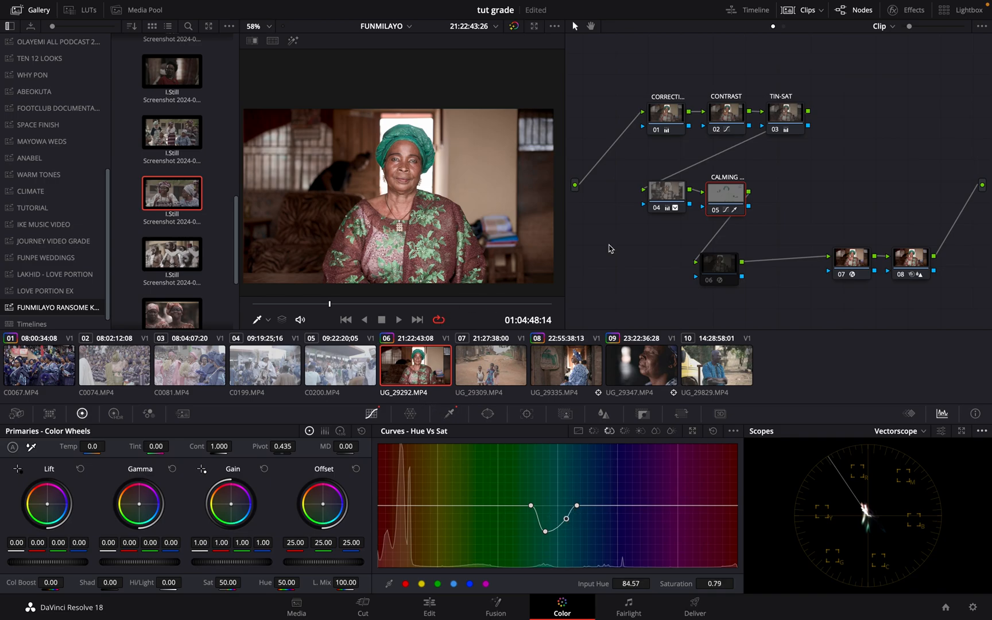
pyautogui.moveTo(330, 310); pyautogui.dragTo(414, 303)
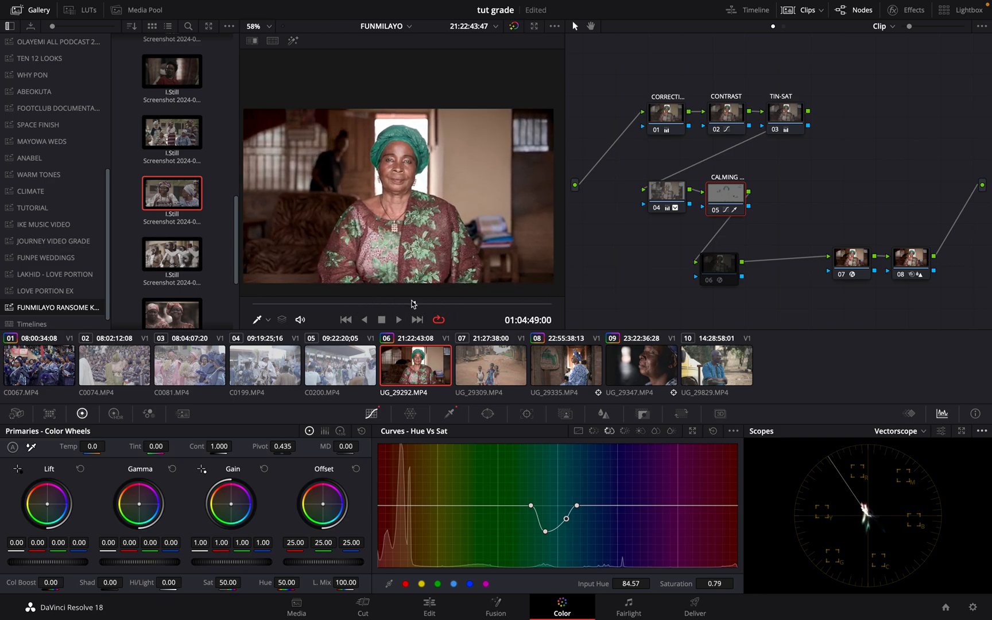
# Set Hi/Light to -17.00 in the CORRECTION node and enable node 06.
pyautogui.click(668, 115)
pyautogui.moveTo(167, 585); pyautogui.dragTo(146, 586)
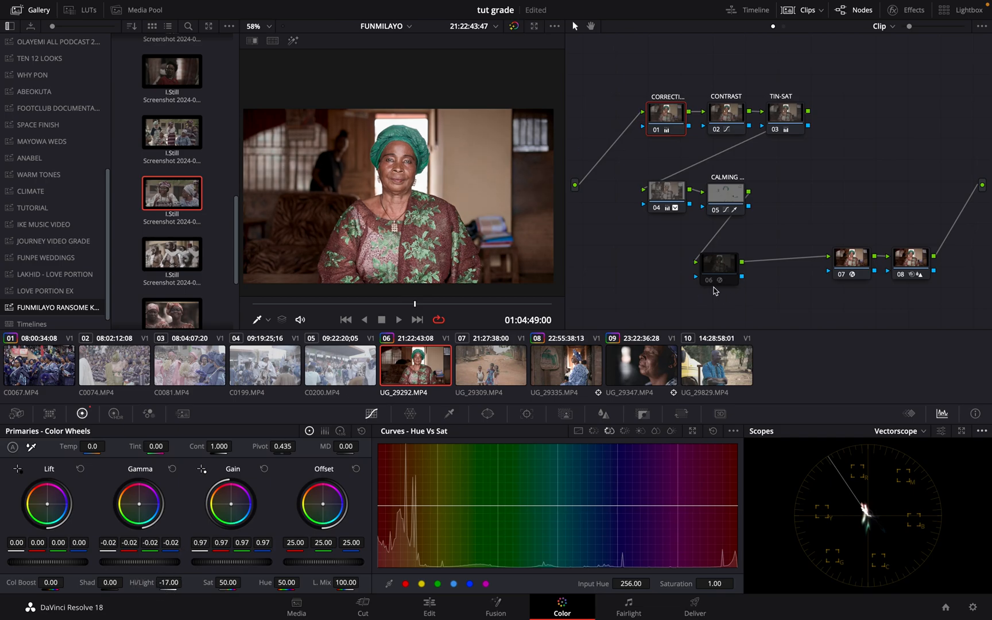
pyautogui.click(709, 282)
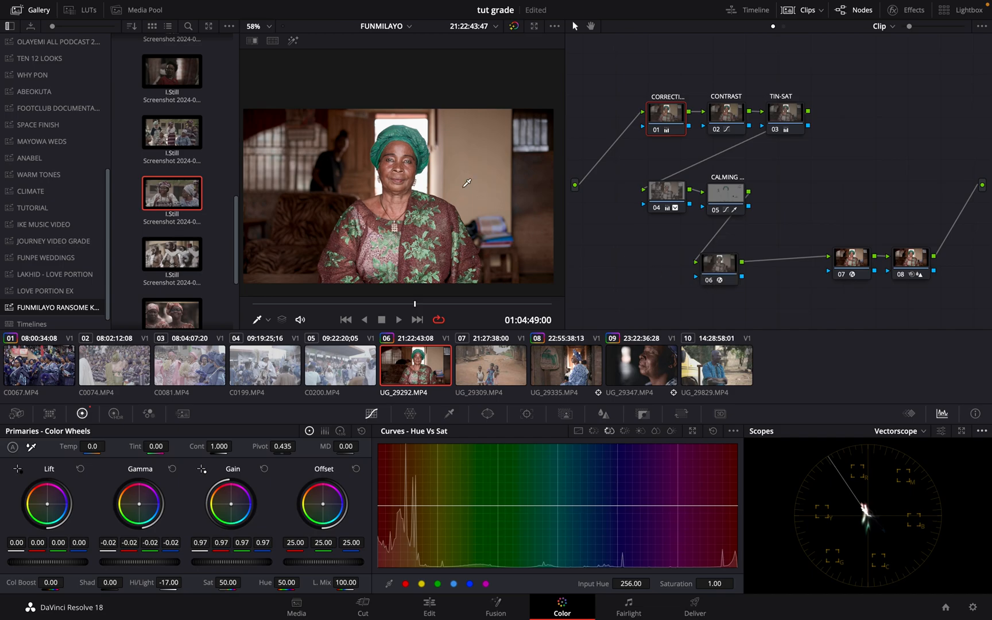
# Inspect the woman's face close up, save the project, and view the graded frame of clip 06 full screen.
pyautogui.scroll(10, 503, 194)
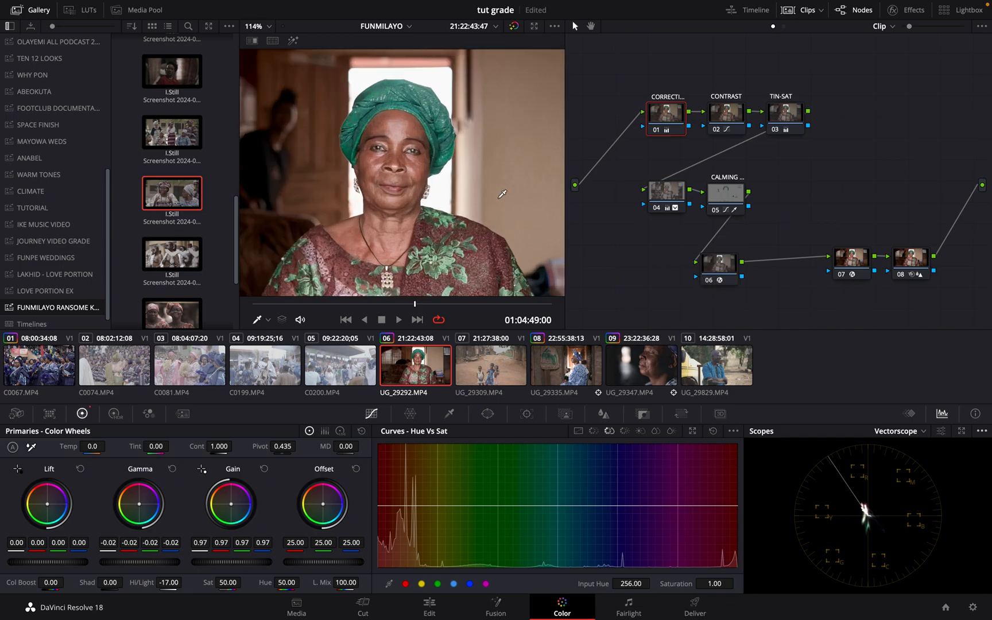
pyautogui.scroll(-4, 502, 194)
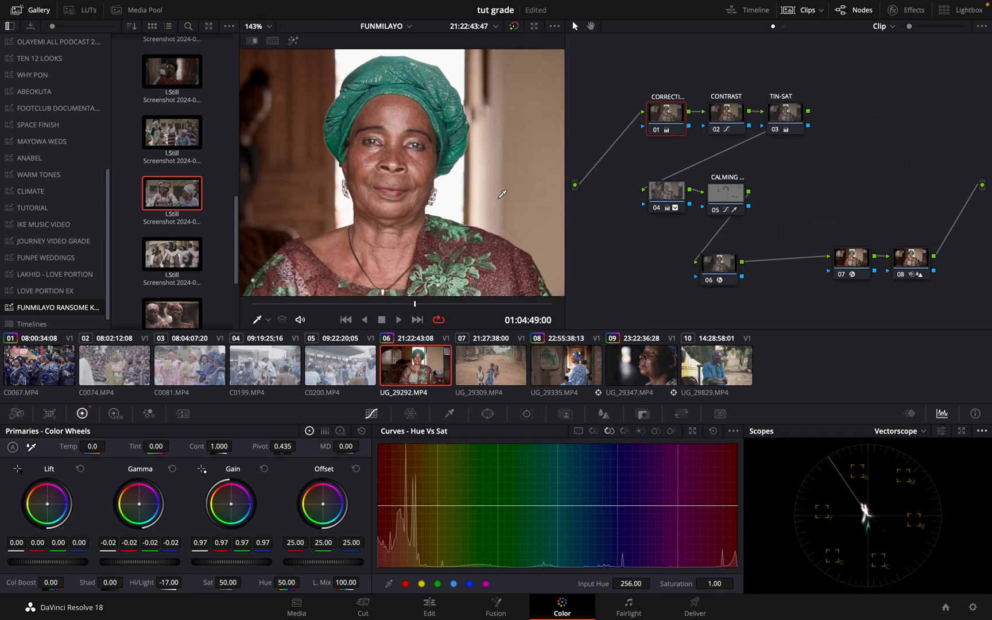
pyautogui.scroll(-4, 502, 194)
pyautogui.hotkey('ctrl', 's')
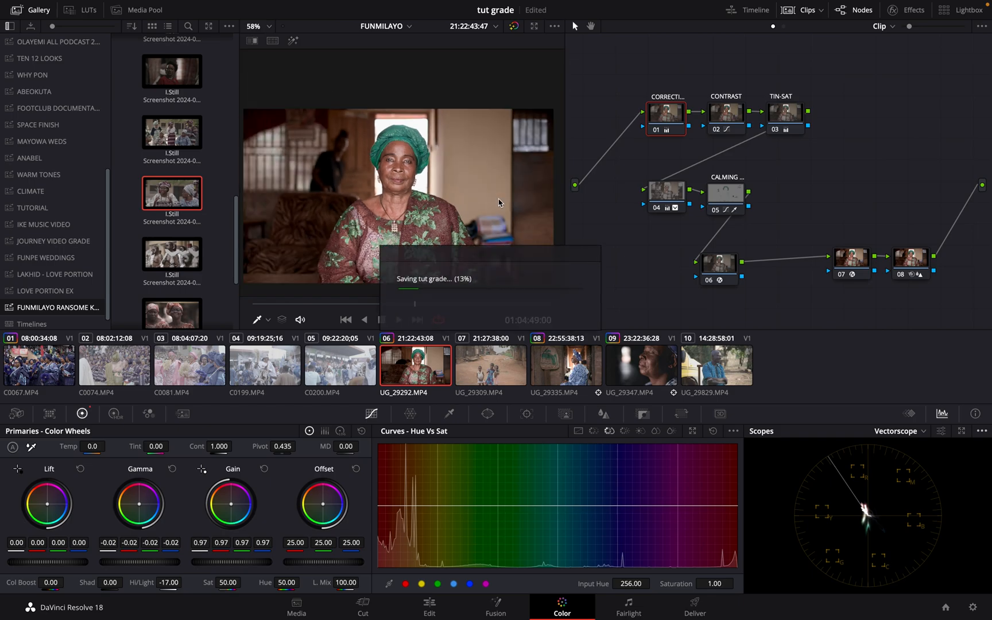
pyautogui.press('=')
pyautogui.press('super+f')
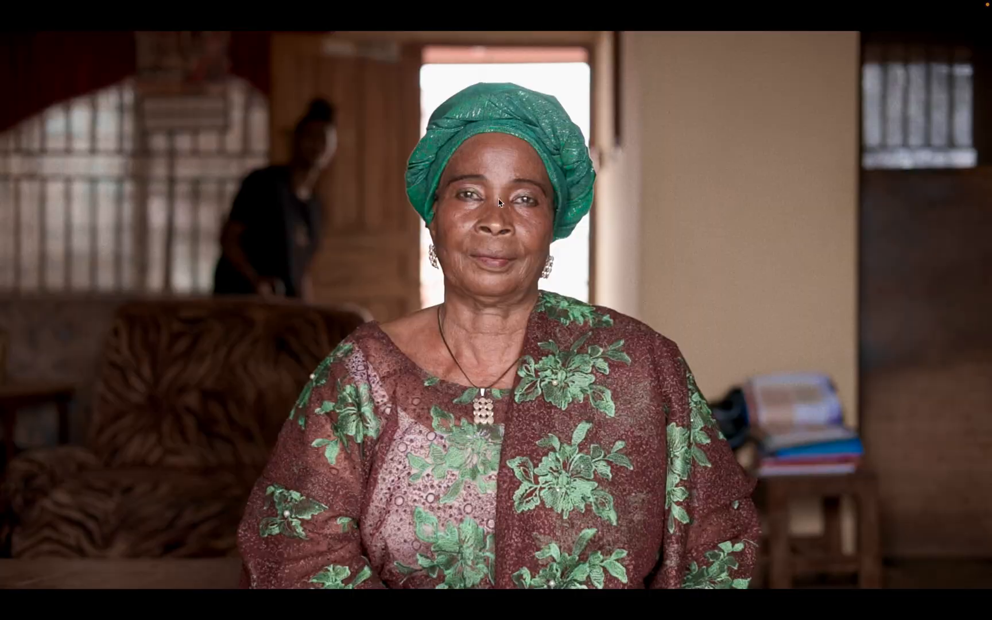
pyautogui.press('Escape')
# Compare clip 06 again with the still of the two women in headwraps, and select the TIN-SAT node.
pyautogui.rightClick(173, 198)
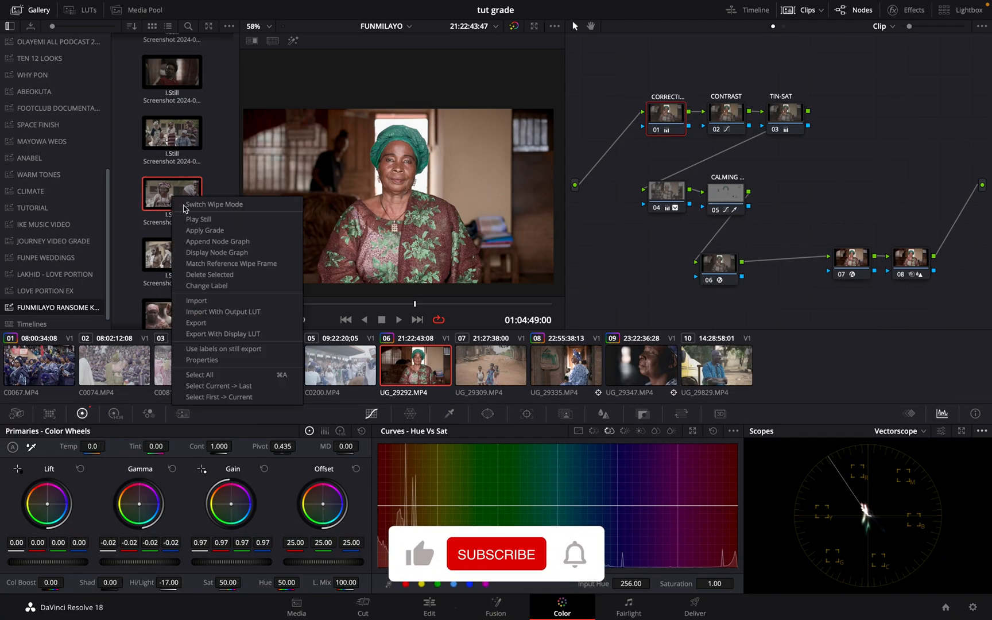
pyautogui.click(225, 221)
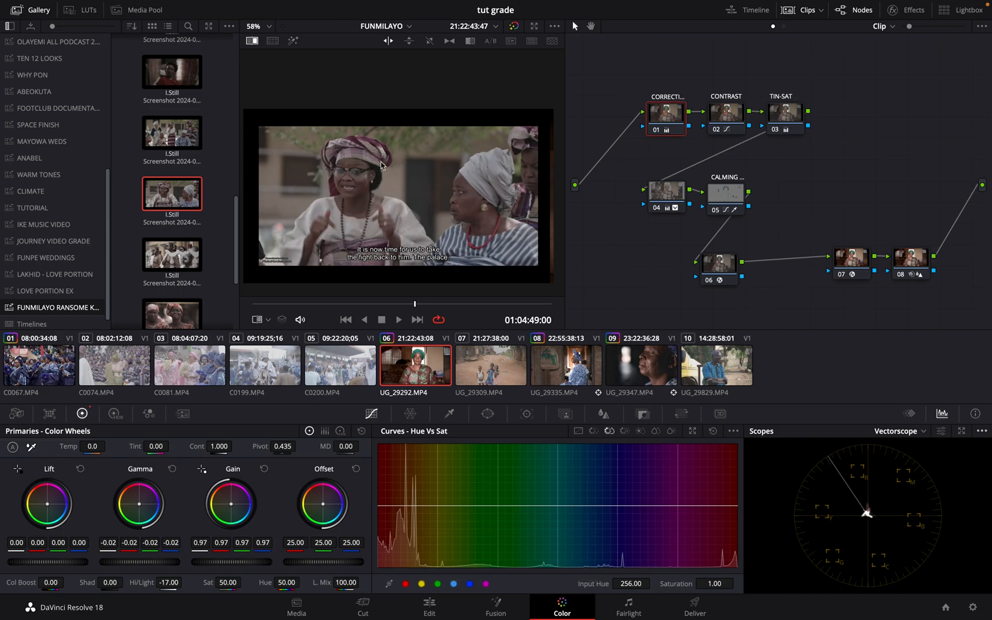
pyautogui.click(669, 207)
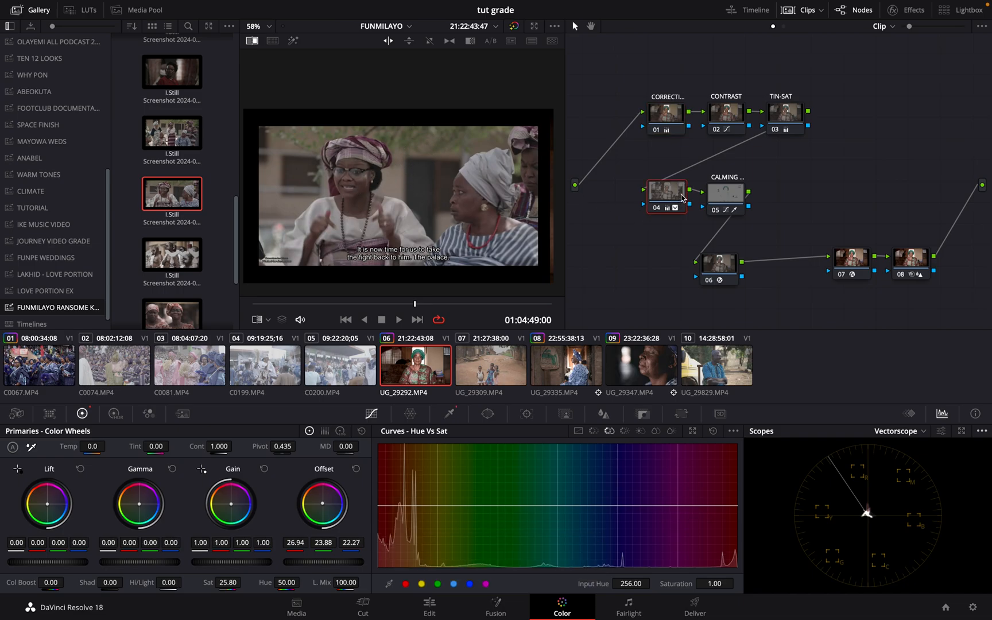
pyautogui.click(252, 42)
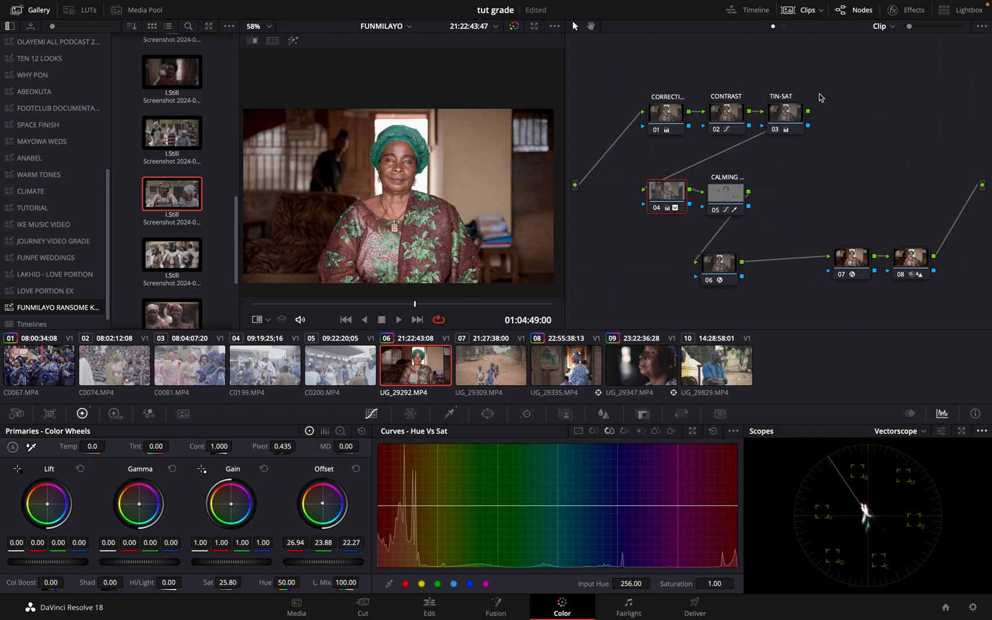
pyautogui.click(786, 121)
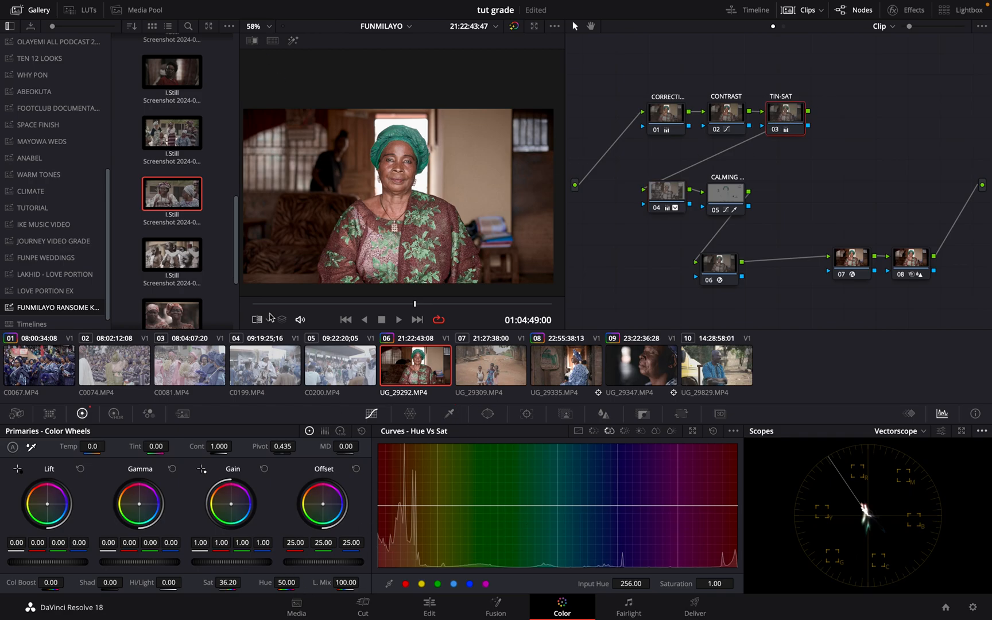
# Set tint to 7.50 and saturation to 32.60 in the TIN-SAT node, comparing clip 06 with the still of the two women in headwraps.
pyautogui.moveTo(170, 449); pyautogui.dragTo(167, 446)
pyautogui.moveTo(170, 447); pyautogui.dragTo(168, 446)
pyautogui.moveTo(227, 582)
pyautogui.mouseDown()
pyautogui.moveTo(209, 582)
pyautogui.moveTo(226, 582)
pyautogui.mouseUp()
pyautogui.click(252, 42)
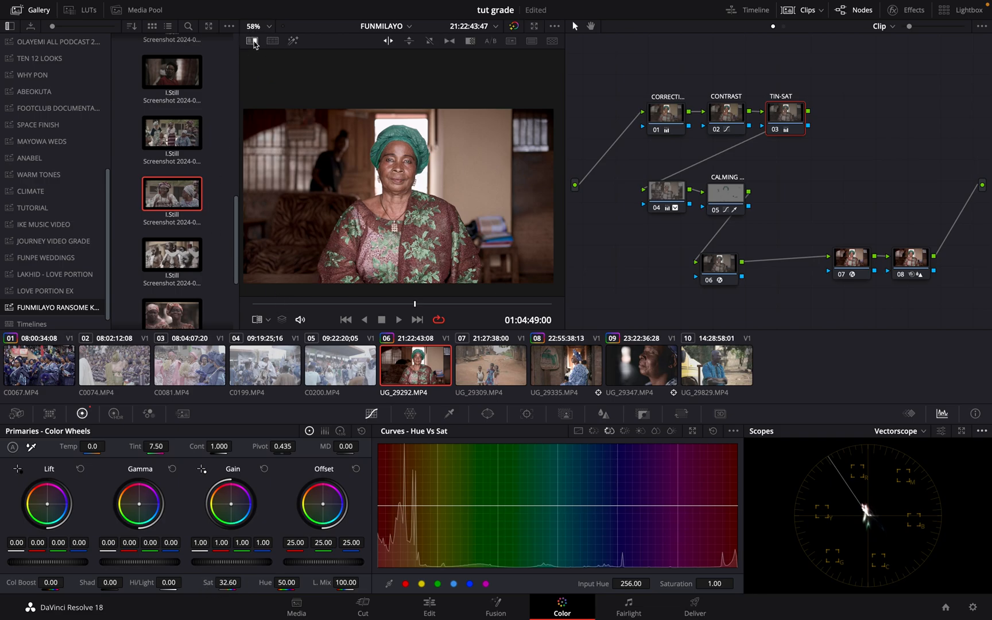
pyautogui.click(252, 41)
pyautogui.click(253, 42)
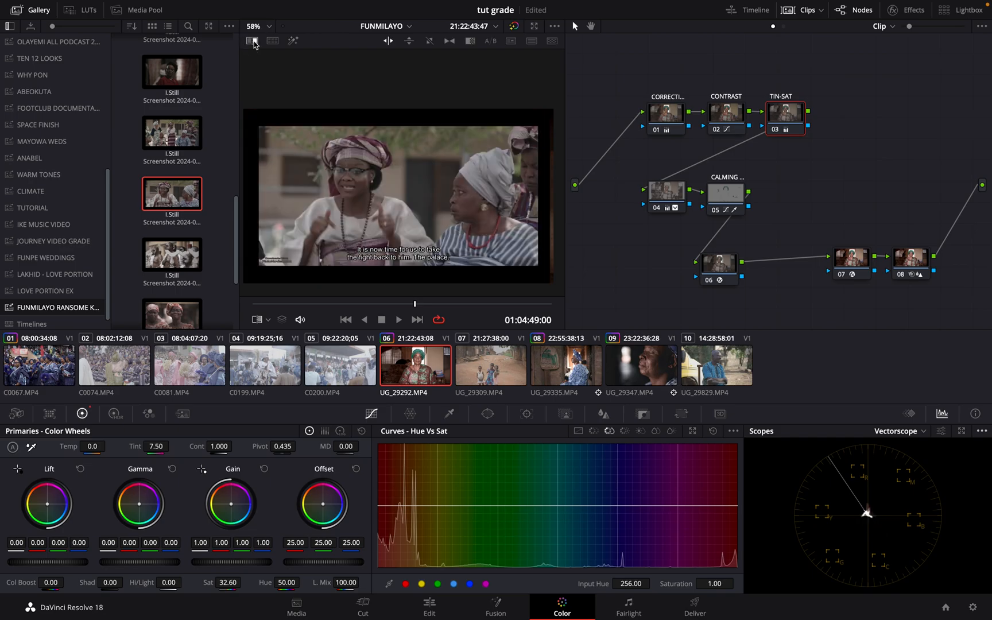
pyautogui.click(253, 41)
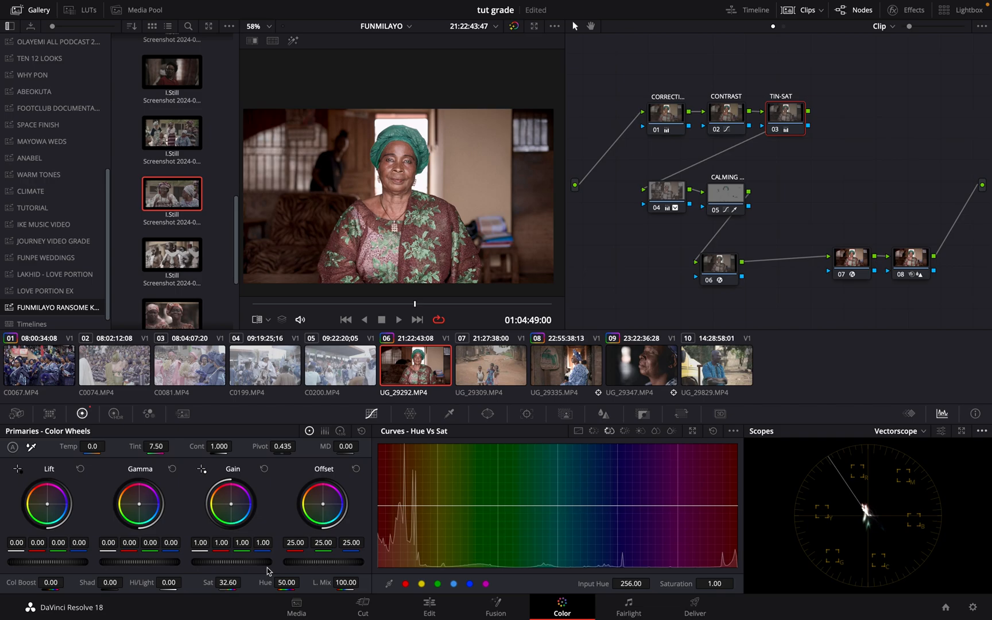
# Fine-tune the Hi/Light value in the CORRECTION node.
pyautogui.click(677, 123)
pyautogui.moveTo(165, 582)
pyautogui.mouseDown()
pyautogui.moveTo(135, 590)
pyautogui.moveTo(167, 583)
pyautogui.mouseUp()
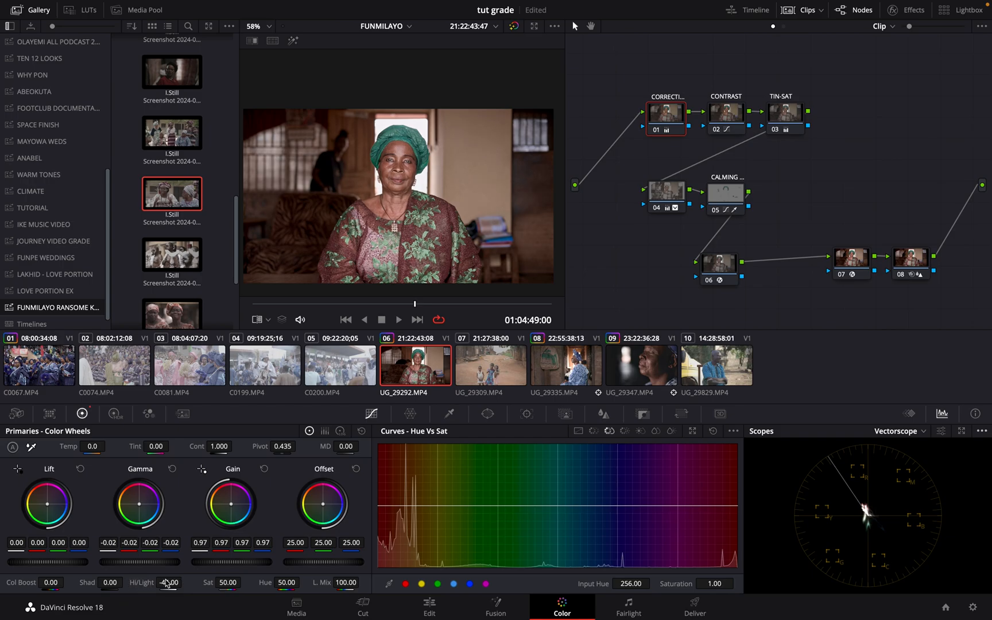
pyautogui.click(167, 582)
# Add a serial node after CALMING with a circular window around the woman, size 43.62, aspect 43.64 and Soft 1 35.75.
pyautogui.click(715, 260)
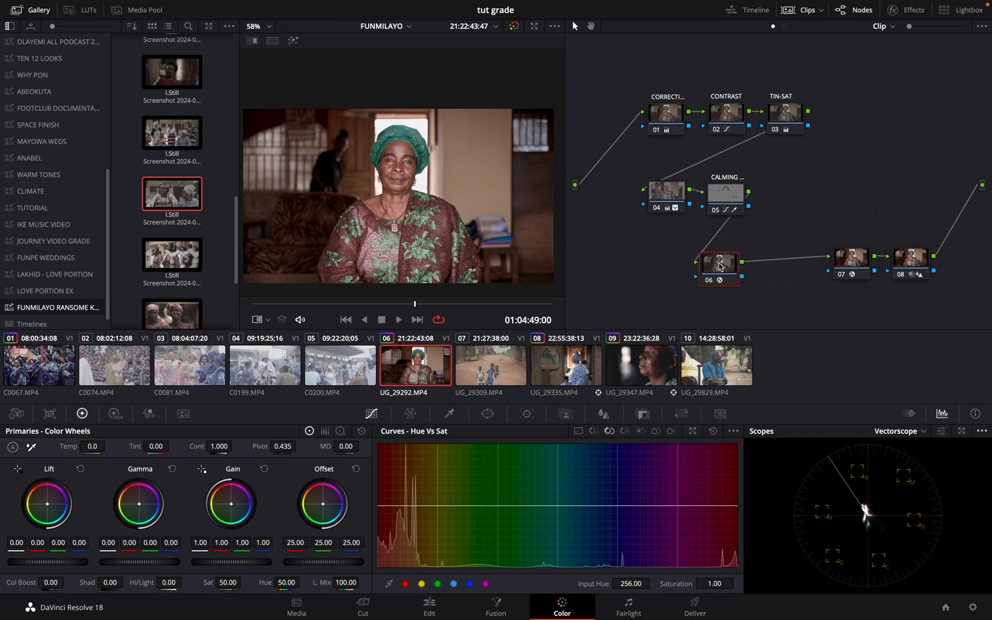
pyautogui.click(726, 196)
pyautogui.hotkey('alt', 's')
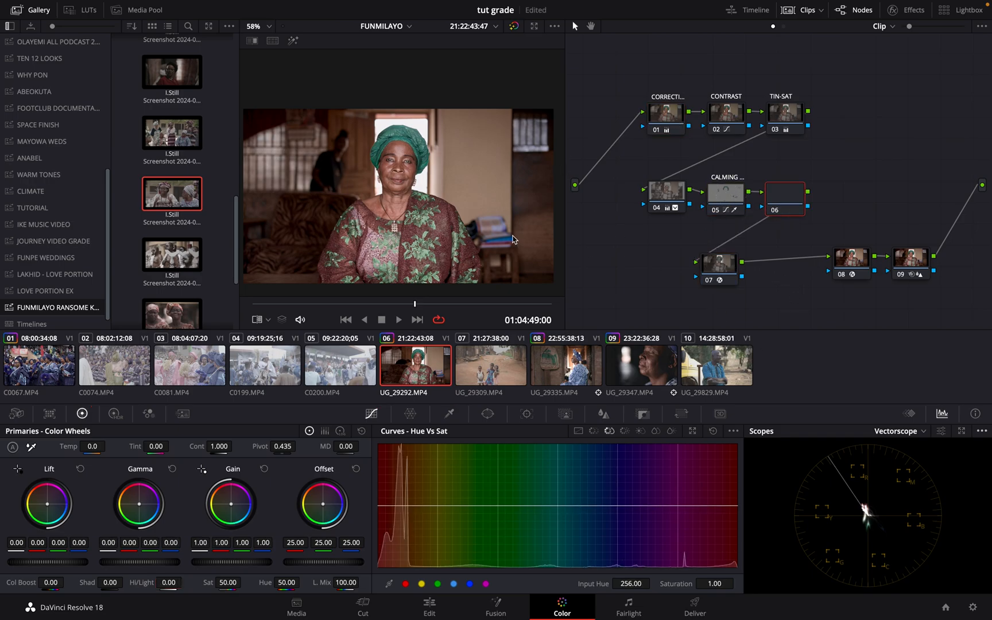
pyautogui.click(487, 414)
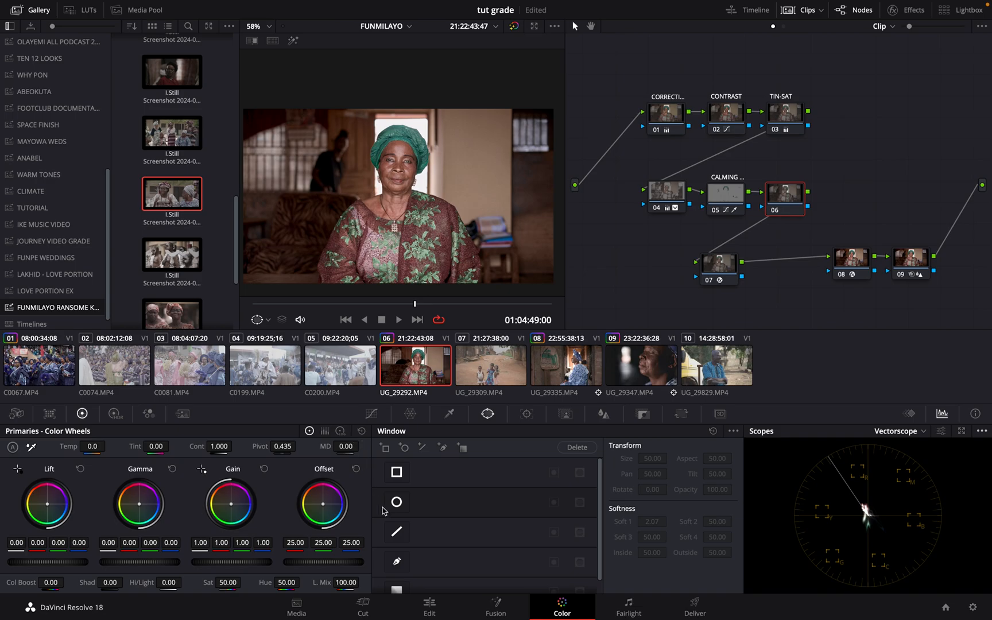
pyautogui.click(398, 501)
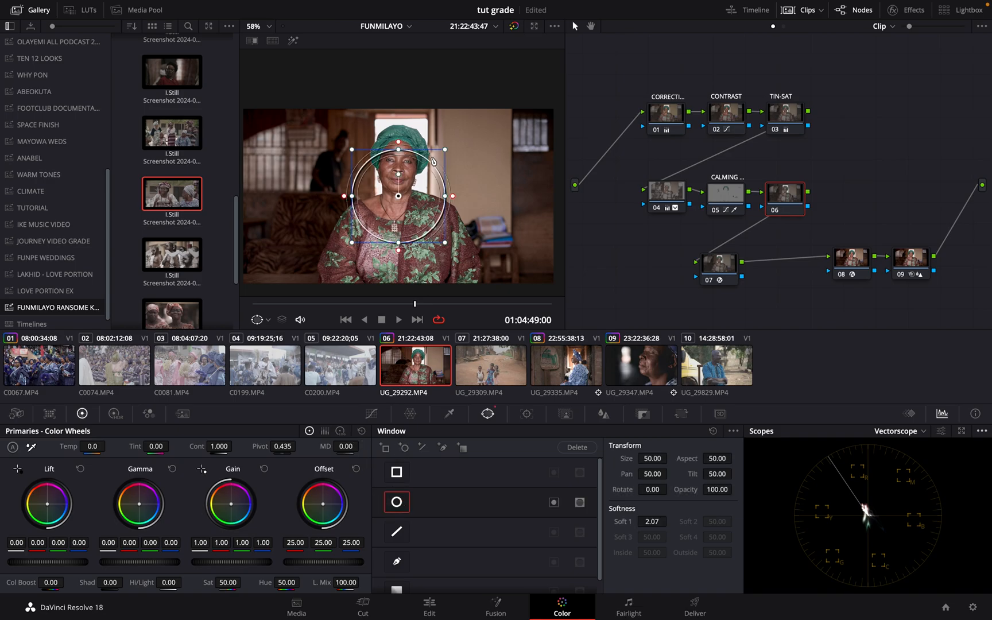
pyautogui.moveTo(443, 157); pyautogui.dragTo(485, 101)
pyautogui.moveTo(309, 195); pyautogui.dragTo(317, 196)
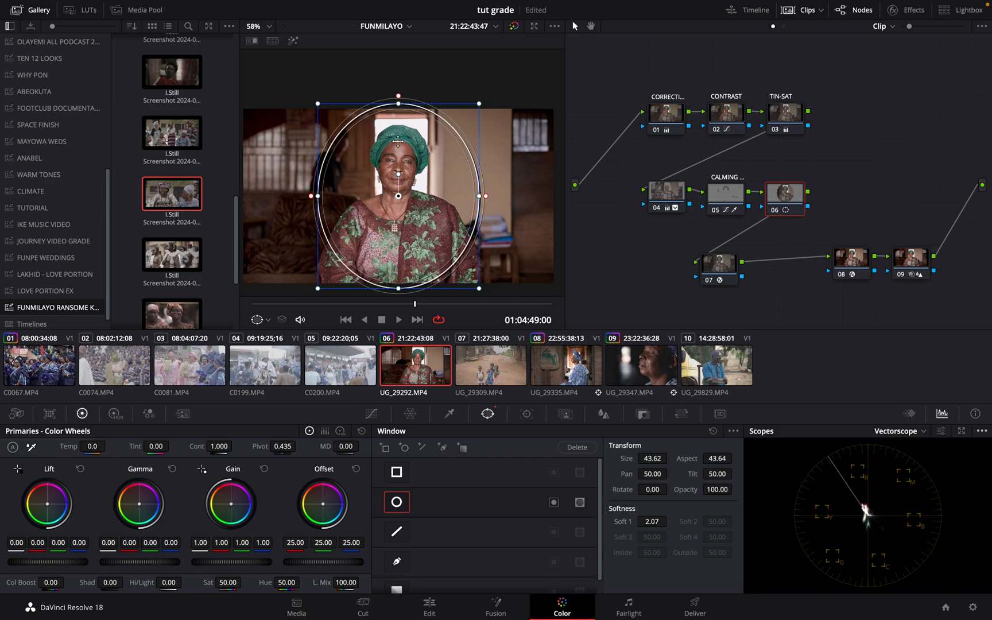
pyautogui.moveTo(404, 97); pyautogui.dragTo(537, 11)
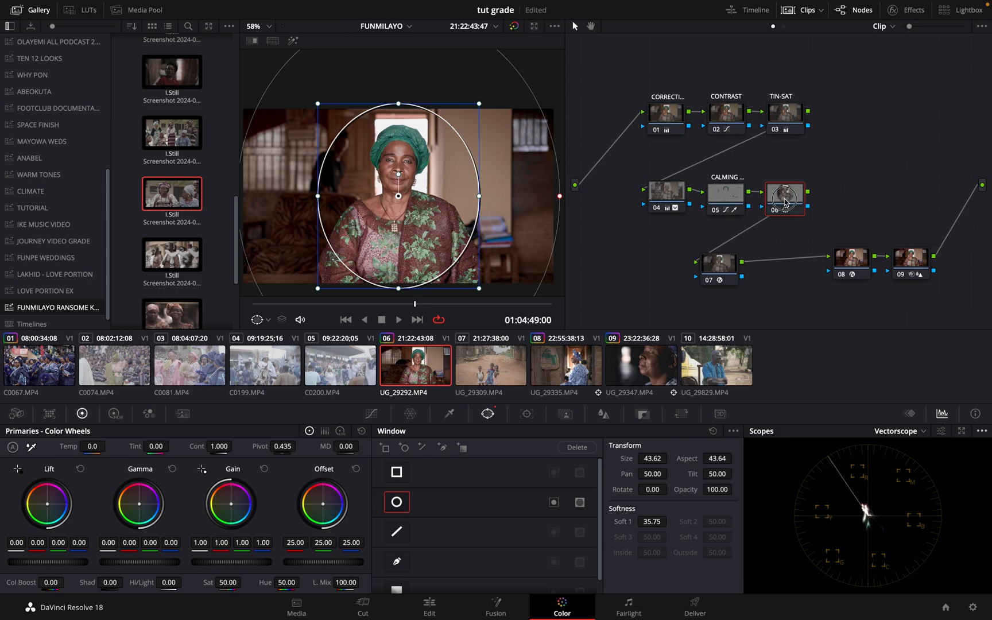
# Add an outside node after the circular window node and slightly lower the upper midtones on its custom curve to darken the surroundings.
pyautogui.hotkey('alt', 's')
pyautogui.click(785, 201)
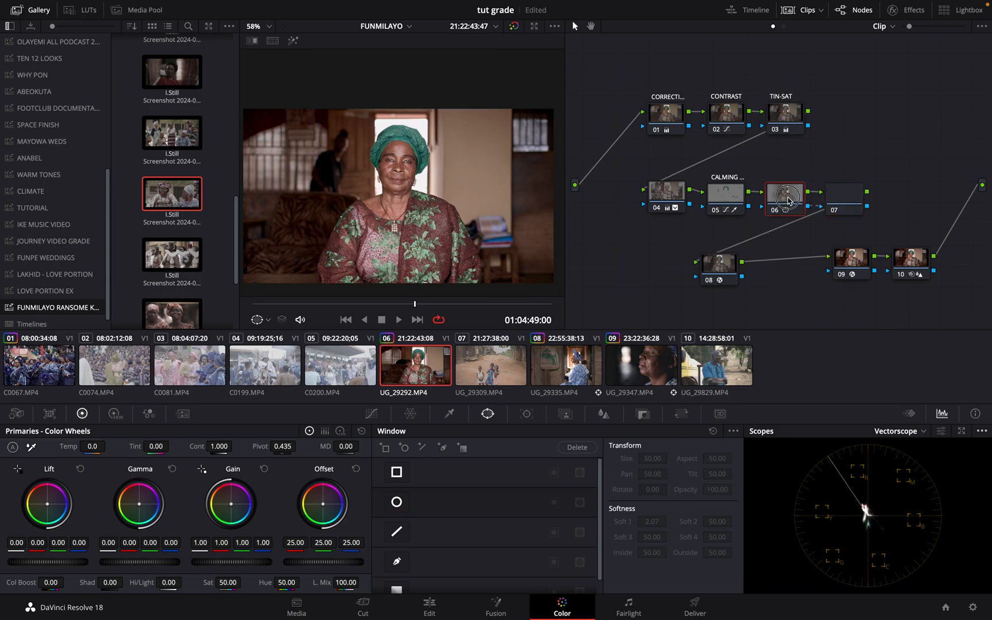
pyautogui.click(842, 201)
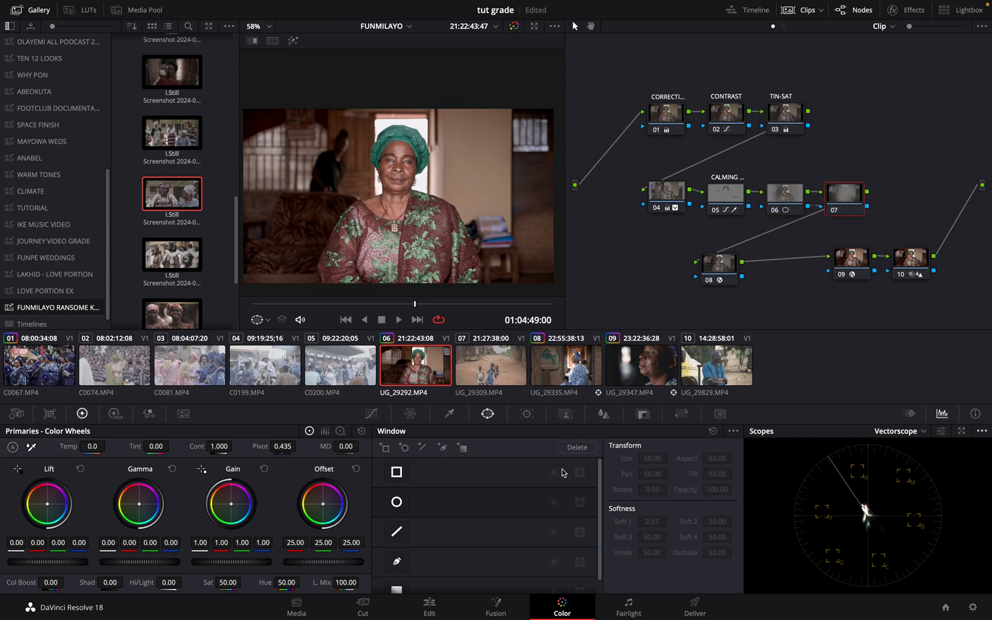
pyautogui.click(371, 414)
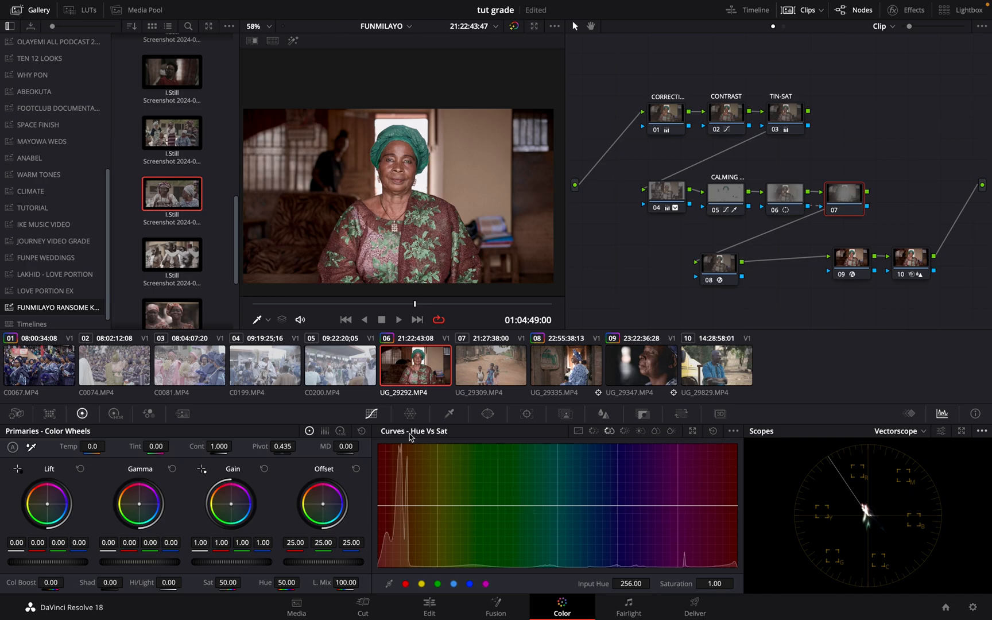
pyautogui.click(578, 431)
pyautogui.moveTo(540, 489); pyautogui.dragTo(542, 494)
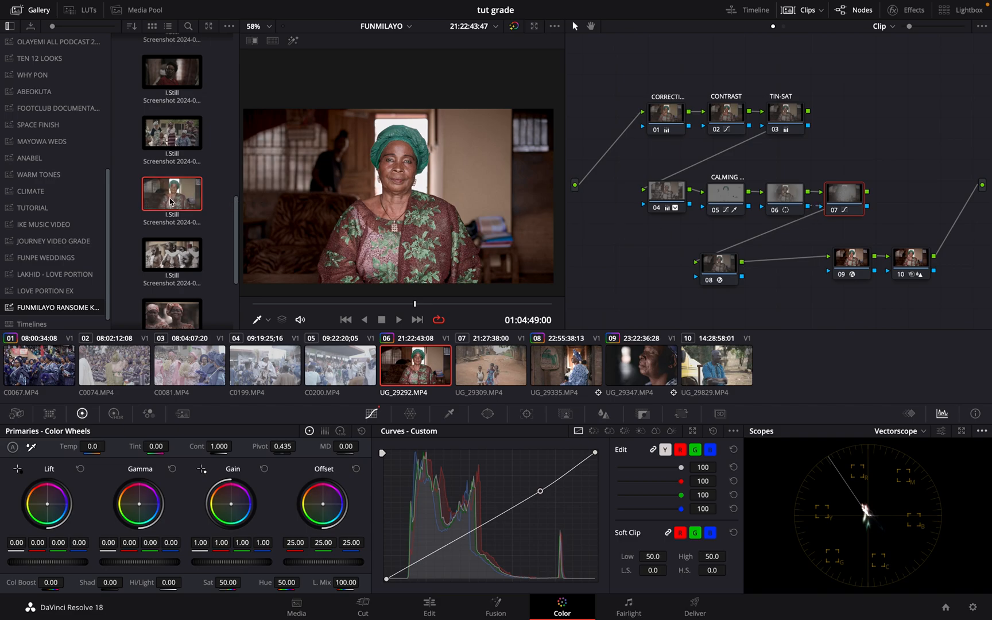
# Wipe the still of the two women in headwraps across about half of clip 06's frame for comparison.
pyautogui.rightClick(148, 197)
pyautogui.click(194, 223)
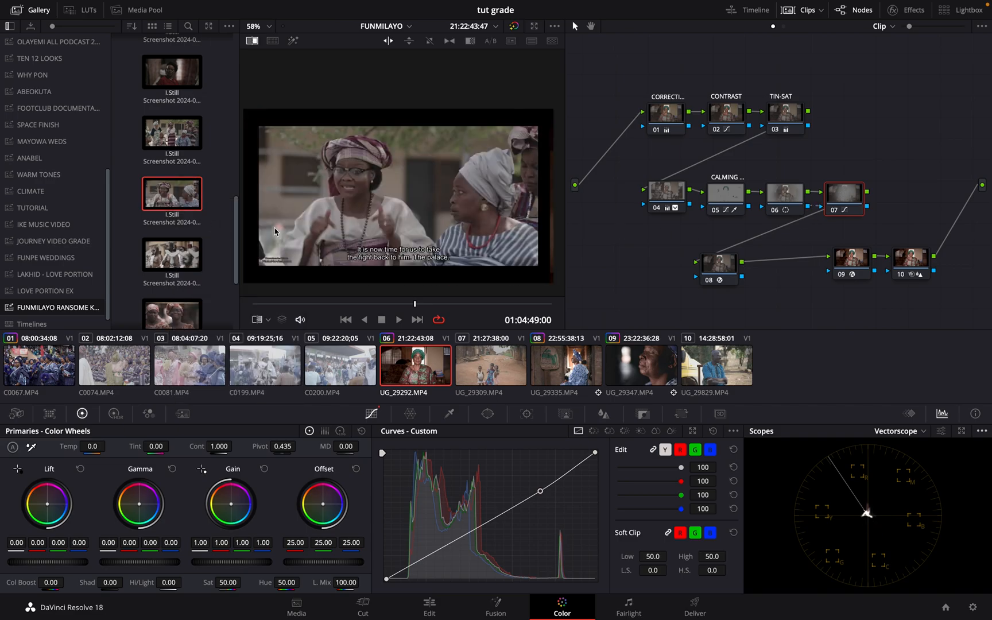
pyautogui.moveTo(551, 240); pyautogui.dragTo(383, 267)
# Lower the saturation of node 04 to 20.60 and turn off the reference wipe.
pyautogui.click(664, 190)
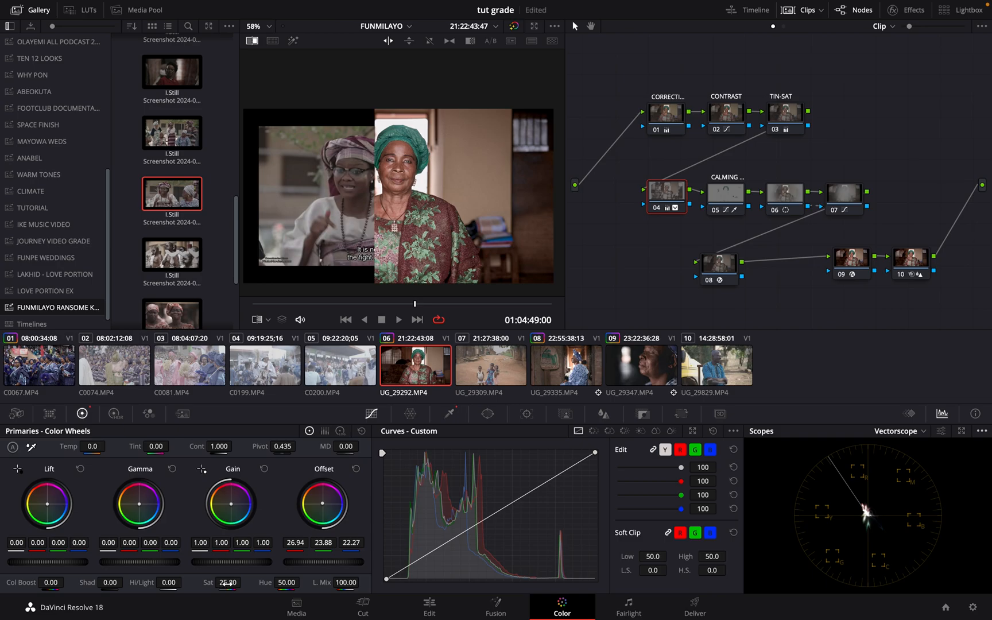
pyautogui.moveTo(228, 582); pyautogui.dragTo(221, 583)
pyautogui.moveTo(213, 584)
pyautogui.mouseDown()
pyautogui.moveTo(204, 585)
pyautogui.moveTo(214, 585)
pyautogui.mouseUp()
pyautogui.click(253, 40)
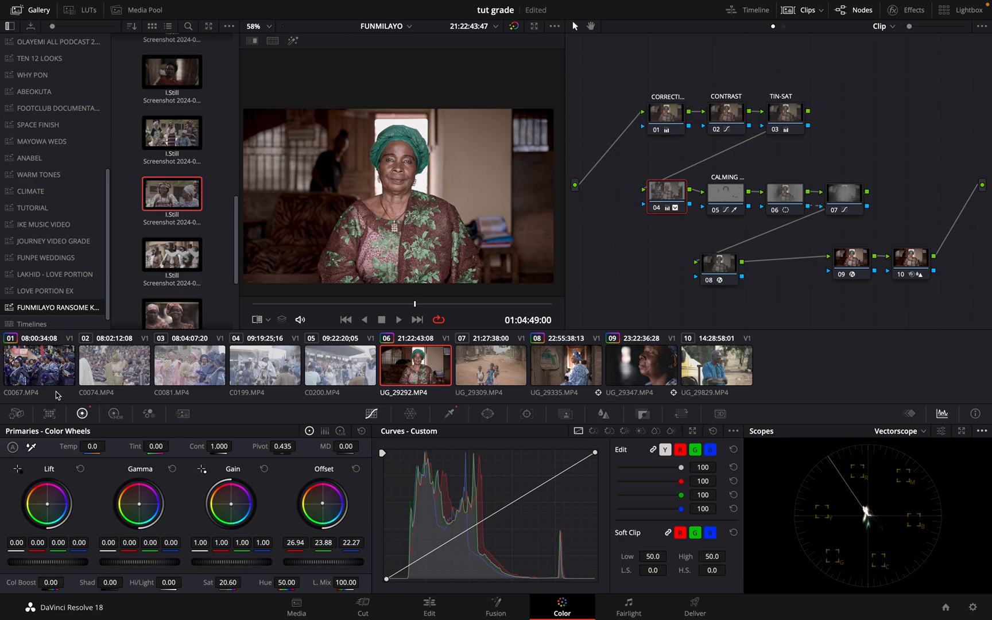
# Apply the grade of clip 01 (C0067.MP4) to clip 04 (C0199.MP4) and scrub clip 04 to 01:03:19:09.
pyautogui.press('Down')
pyautogui.click(185, 360)
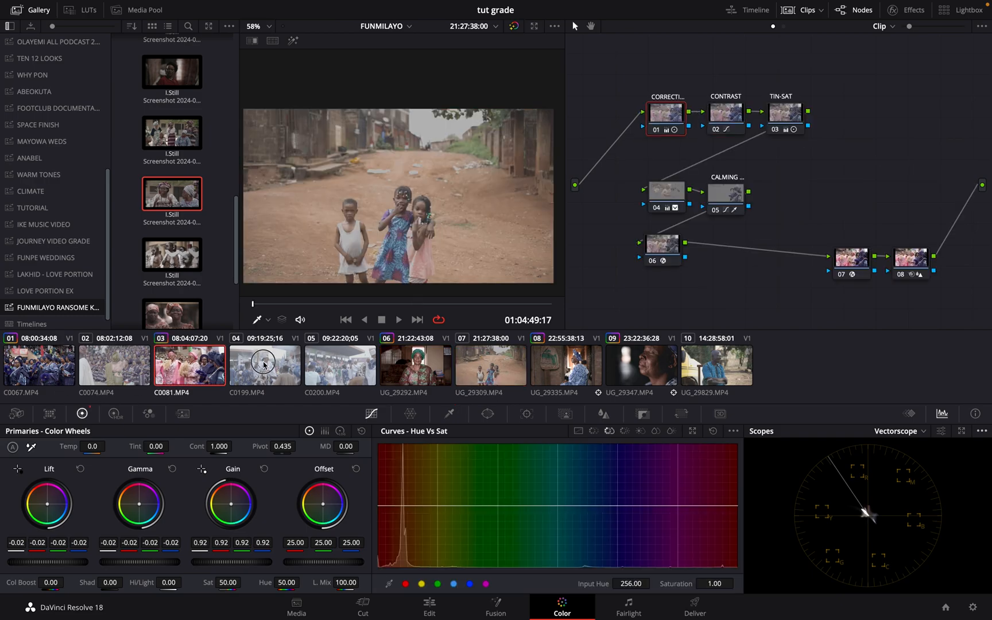
pyautogui.click(264, 365)
pyautogui.click(25, 373)
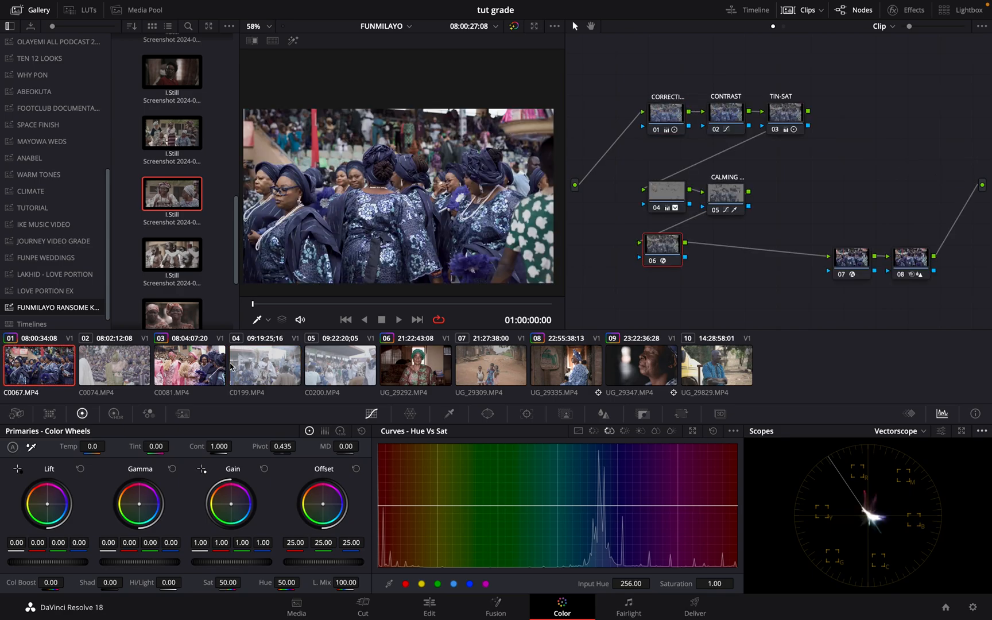
pyautogui.rightClick(65, 370)
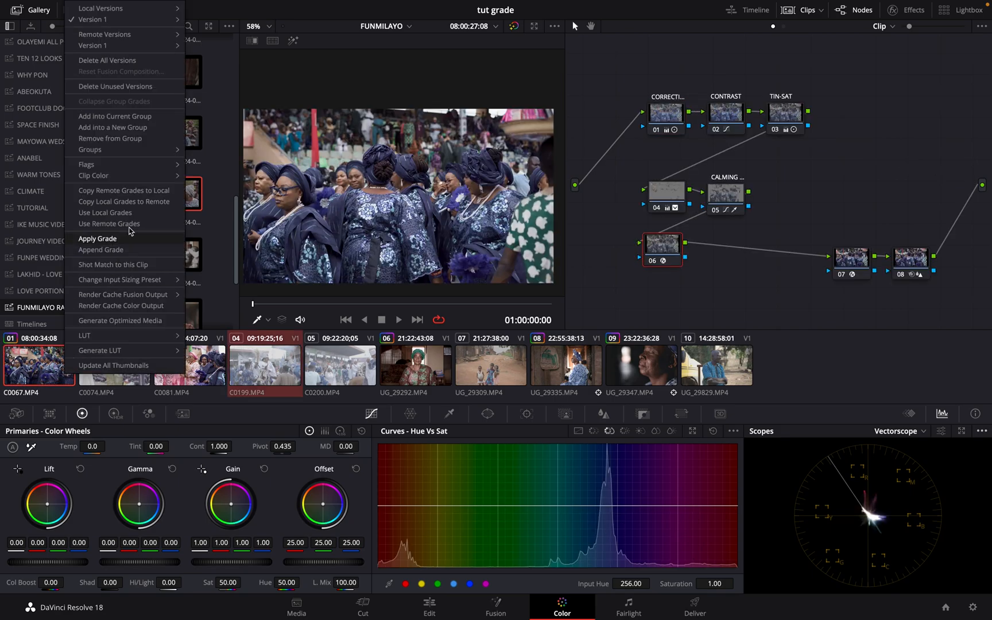
pyautogui.click(143, 254)
pyautogui.click(266, 371)
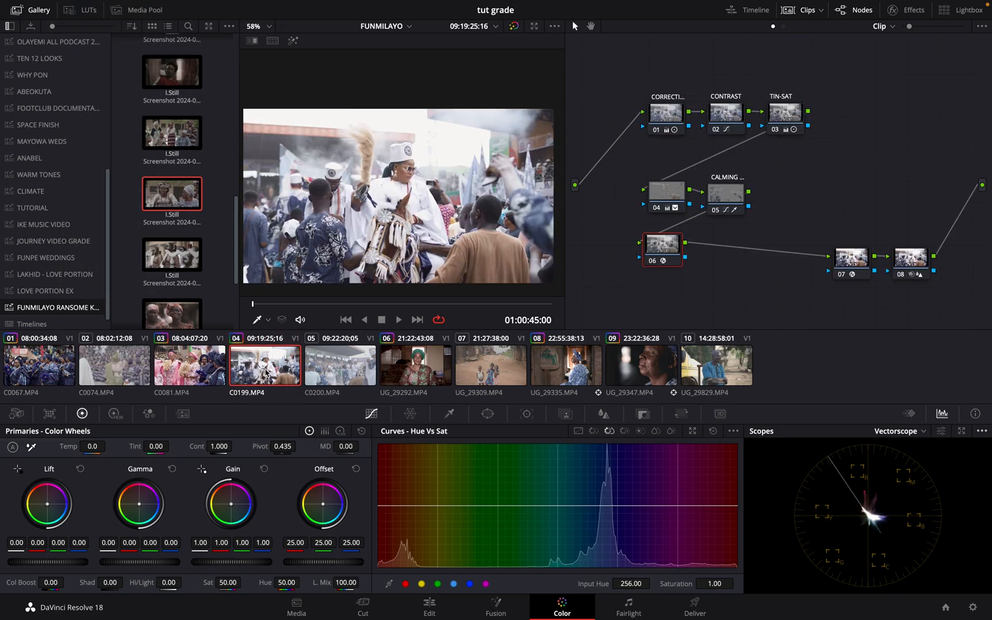
pyautogui.moveTo(284, 303); pyautogui.dragTo(348, 320)
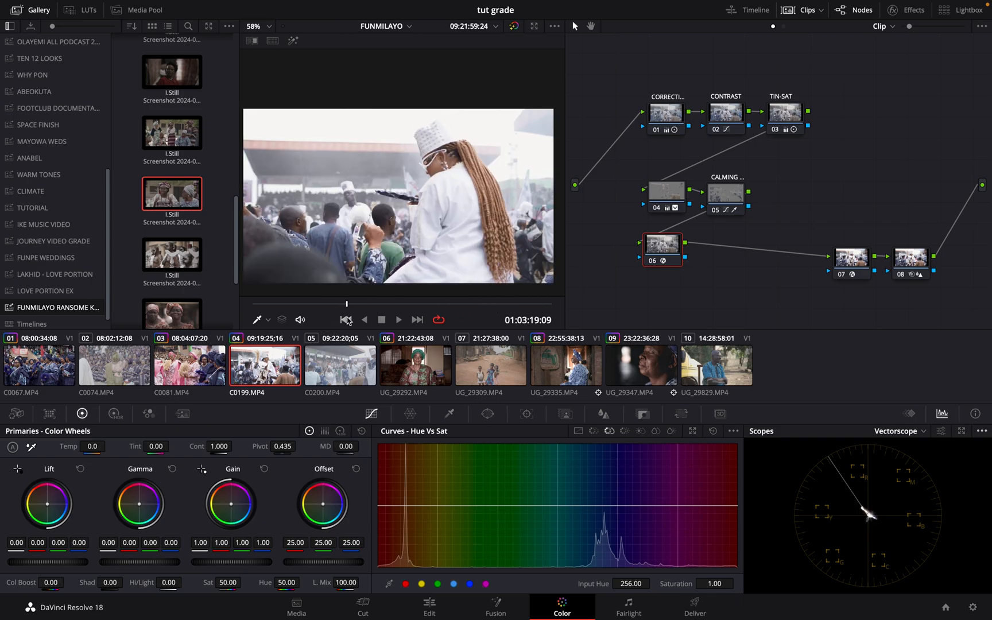